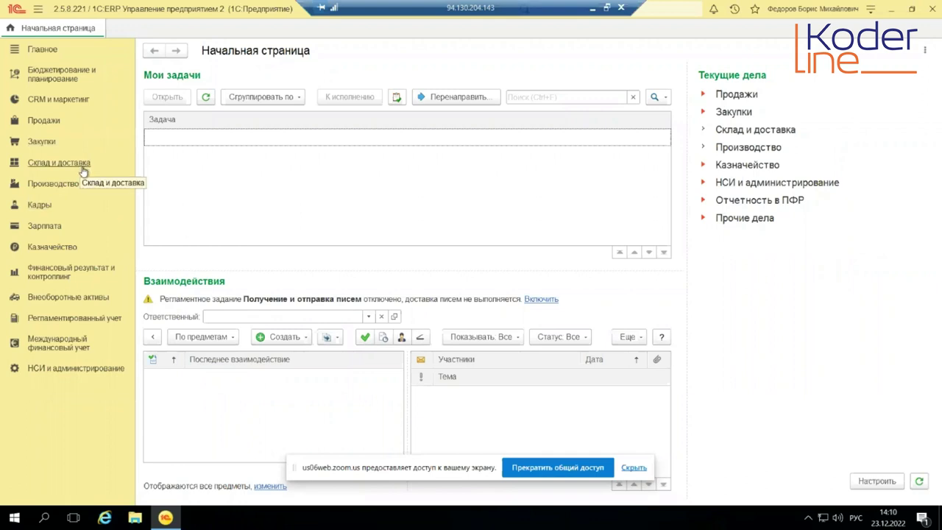
# Create a wholesale warehouse (Оптовый склад) in the Вебинар group and name it "Новый ордерный склад".
pyautogui.click(56, 368)
pyautogui.click(204, 252)
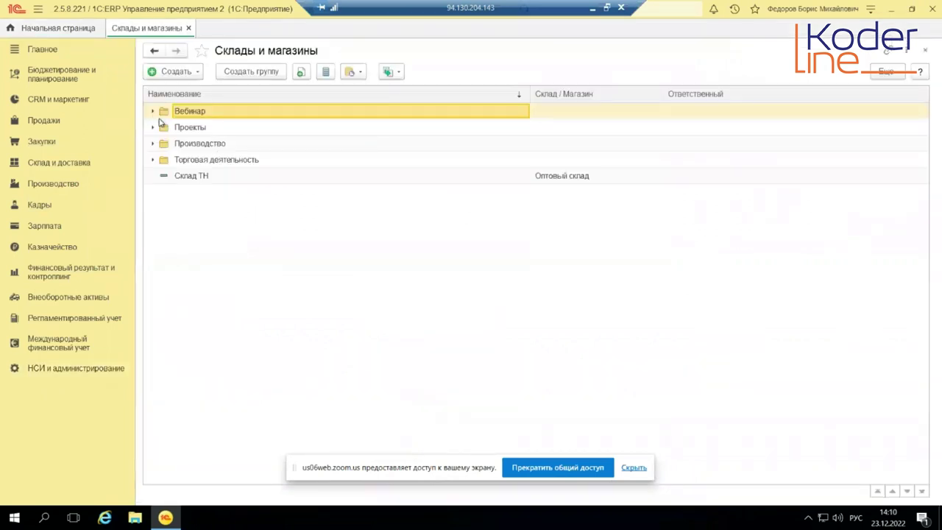
pyautogui.click(181, 74)
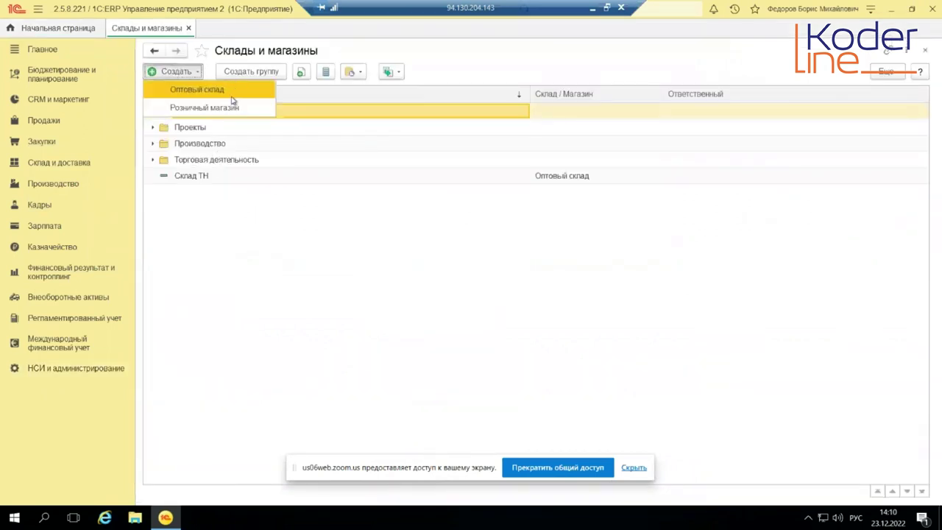
pyautogui.click(230, 91)
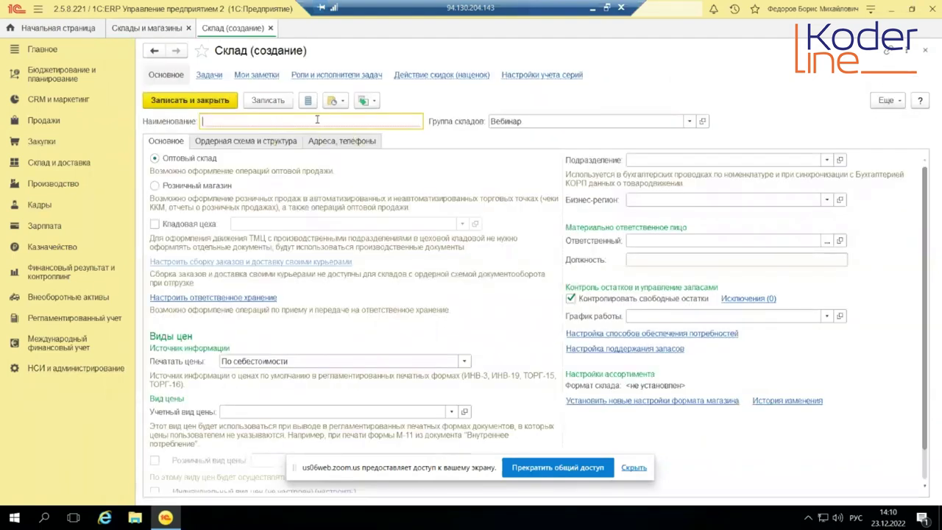
pyautogui.write('Но')
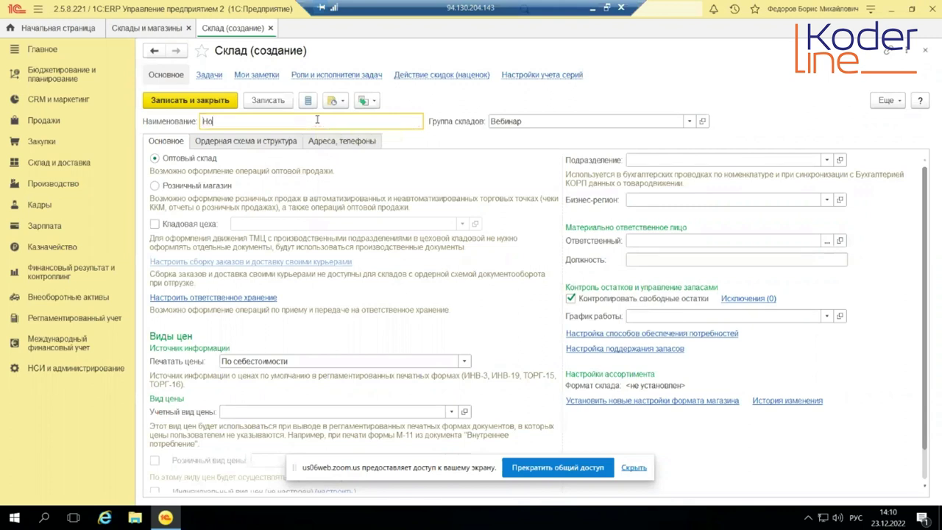
pyautogui.write('вый ордерный склад')
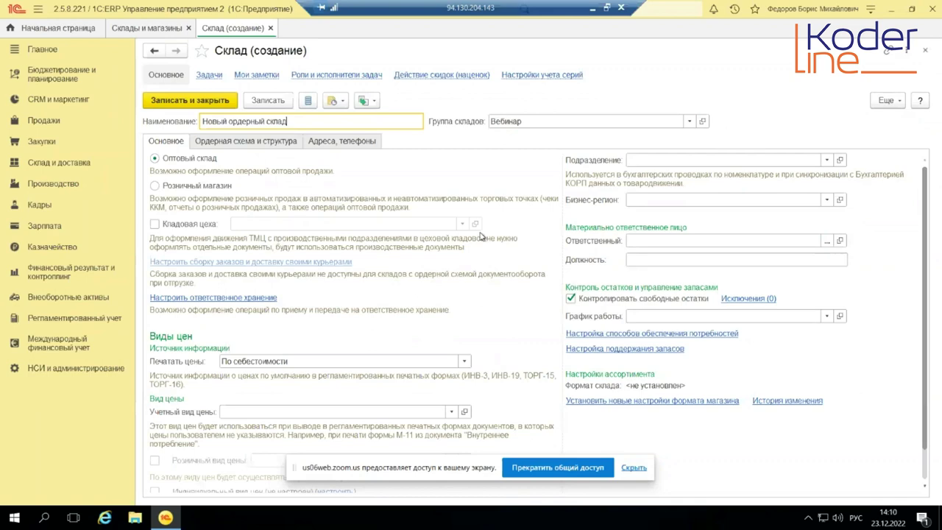
# Examine the cell usage options (Ячейки) in the new warehouse's order scheme and structure settings.
pyautogui.click(247, 141)
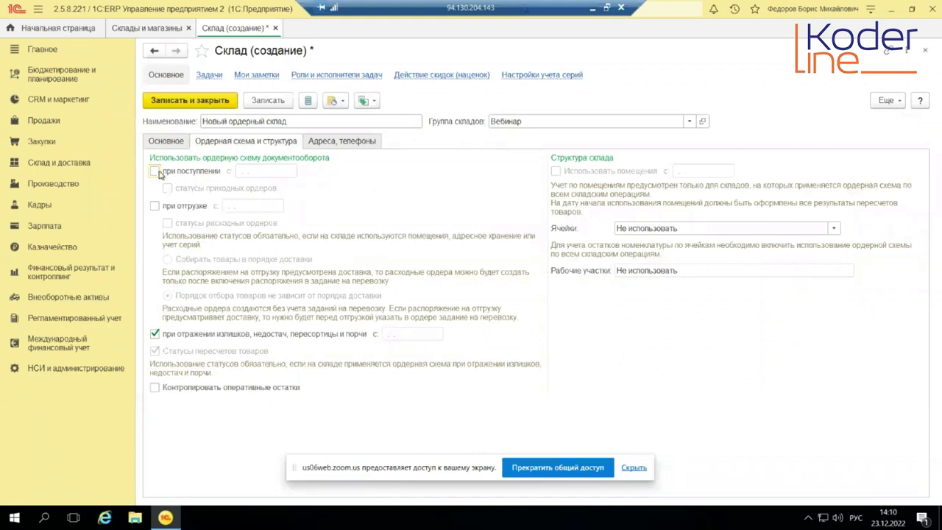
pyautogui.moveTo(154, 173)
pyautogui.click(834, 229)
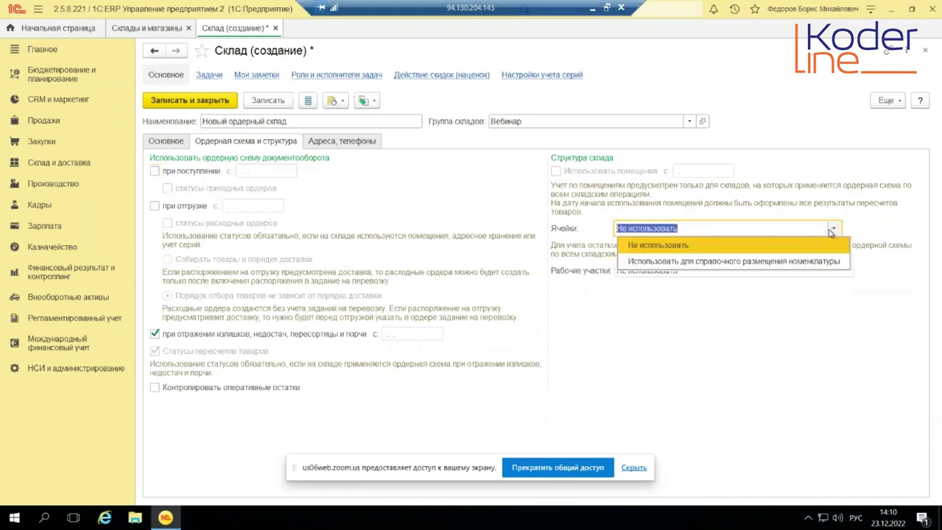
pyautogui.click(615, 205)
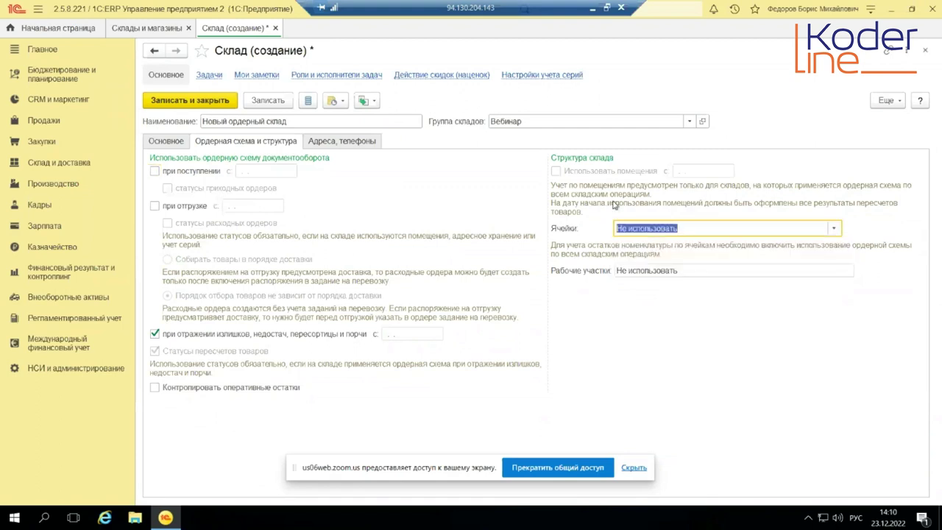
pyautogui.click(839, 233)
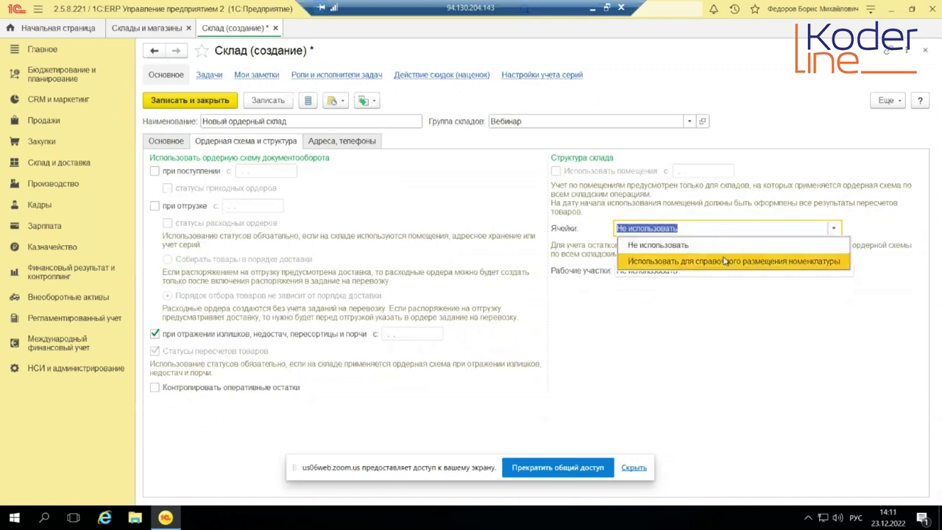
pyautogui.click(749, 218)
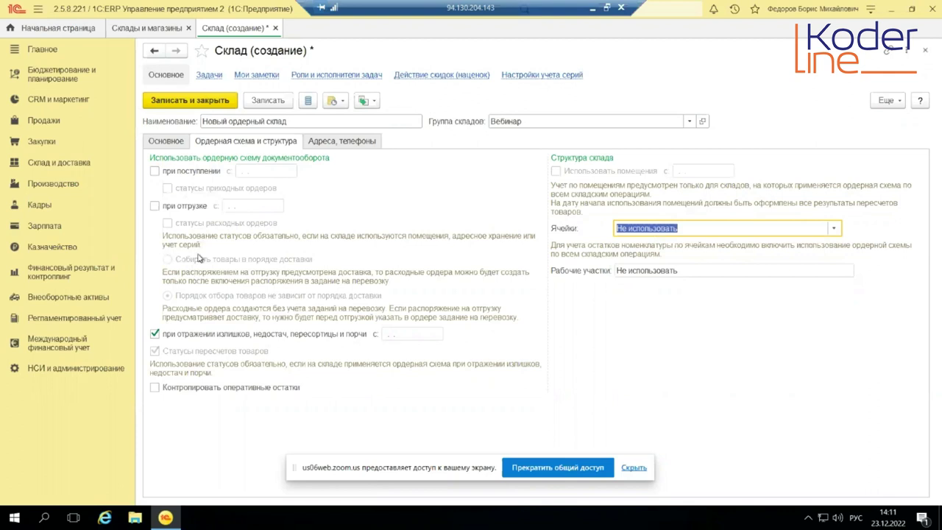
# Enable the order scheme on receipt and on shipment with receipt order statuses, and save and close the warehouse.
pyautogui.click(154, 171)
pyautogui.click(155, 205)
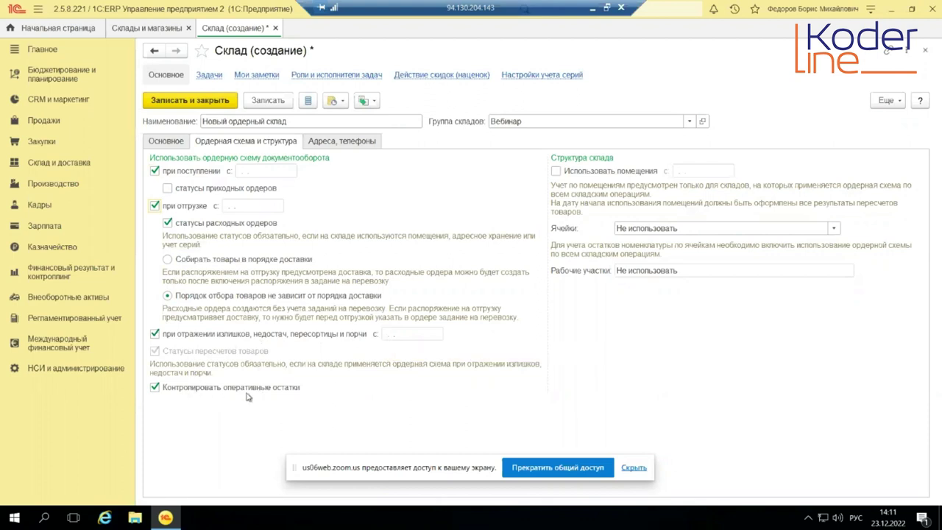
pyautogui.moveTo(169, 392)
pyautogui.click(168, 189)
pyautogui.click(267, 205)
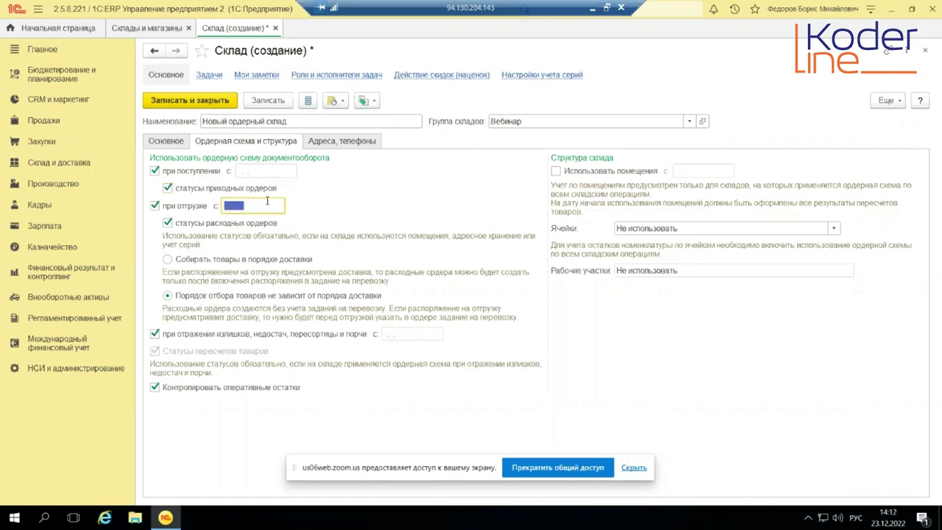
pyautogui.click(279, 170)
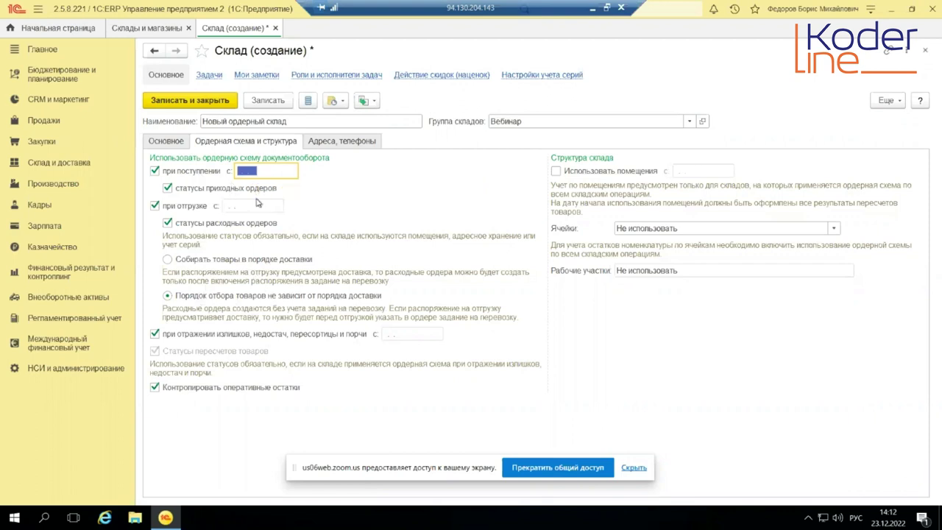
pyautogui.click(255, 209)
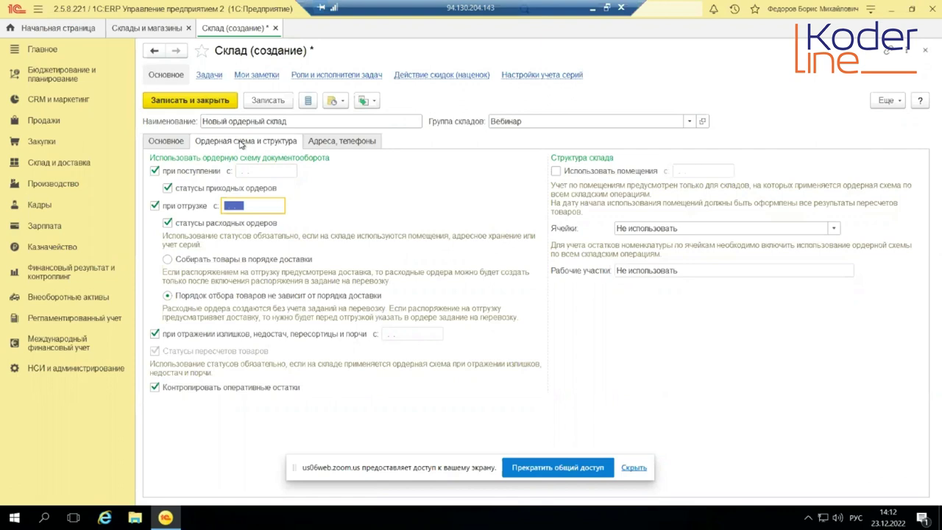
pyautogui.click(212, 101)
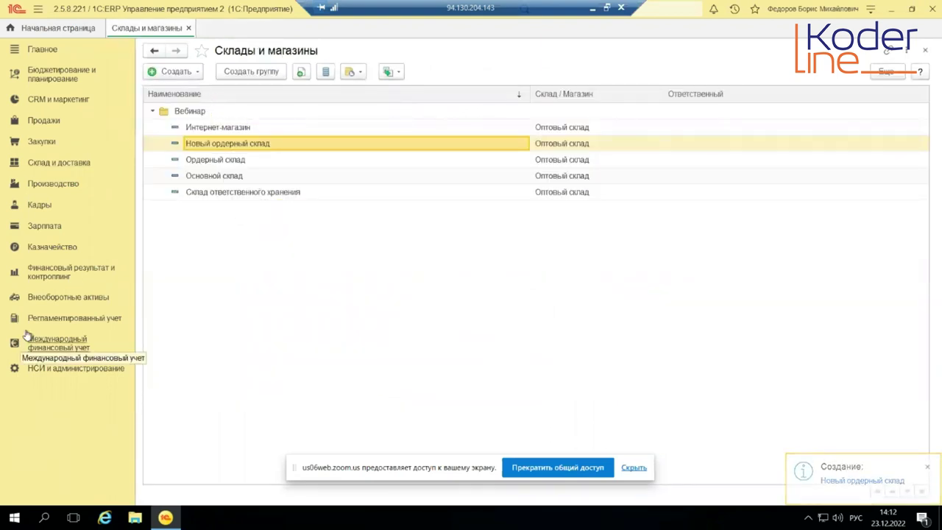
# In the warehouse and delivery settings, switch the invoice and issue order sequence to "Сначала заказы и накладные, затем ордера" and back to "Сначала заказы, затем ордера и накладные".
pyautogui.click(65, 369)
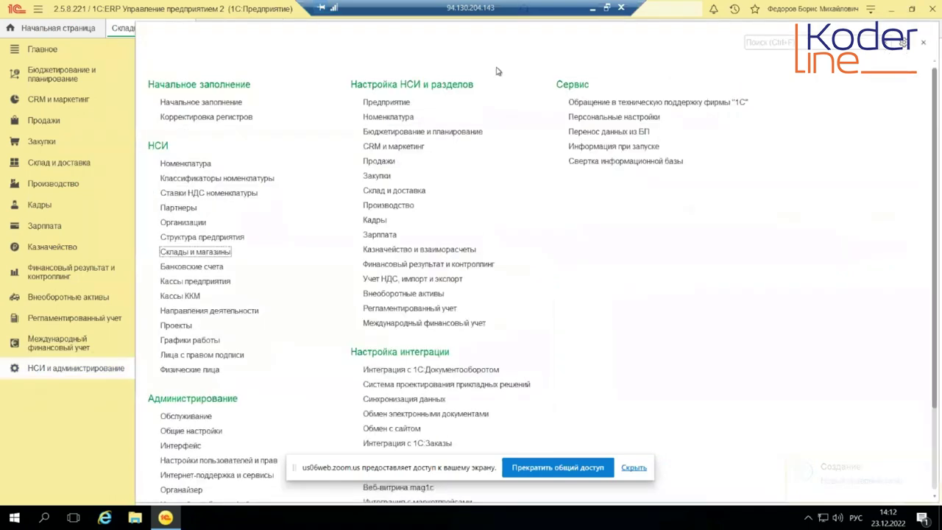
pyautogui.click(408, 190)
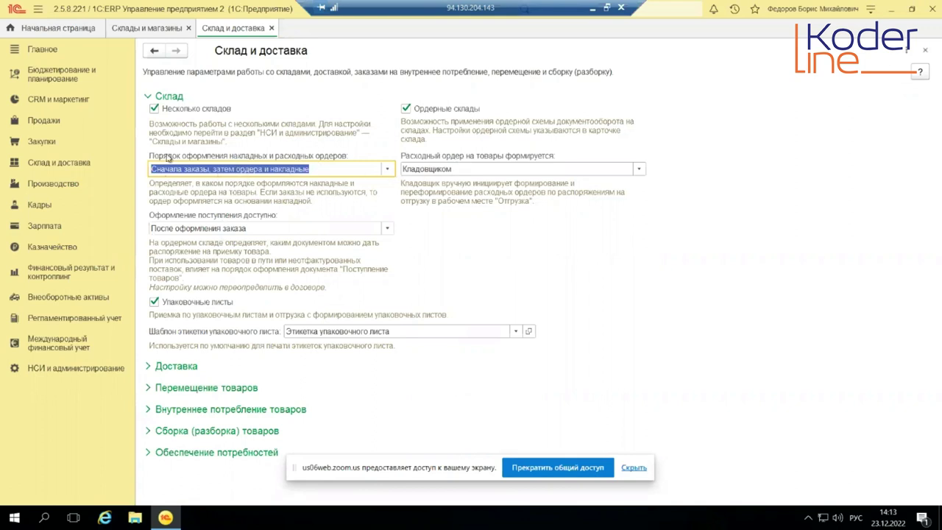
pyautogui.click(389, 170)
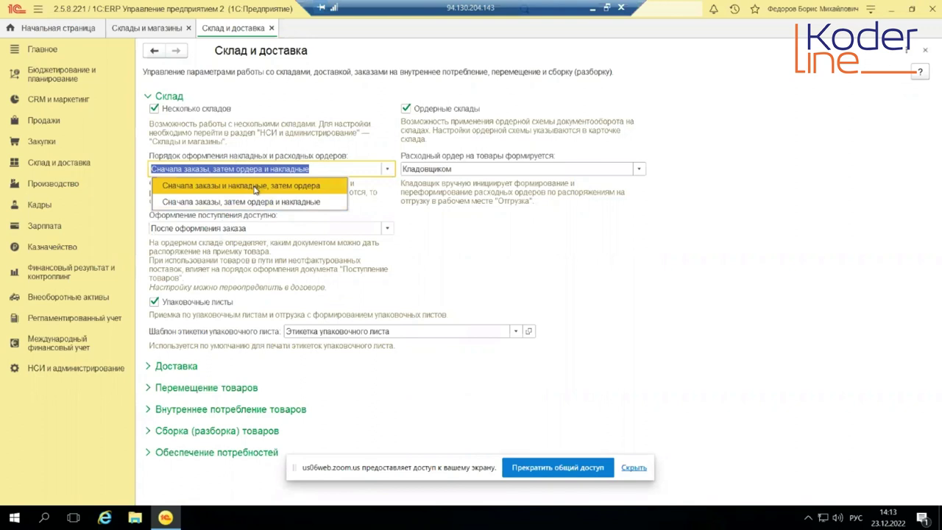
pyautogui.click(254, 187)
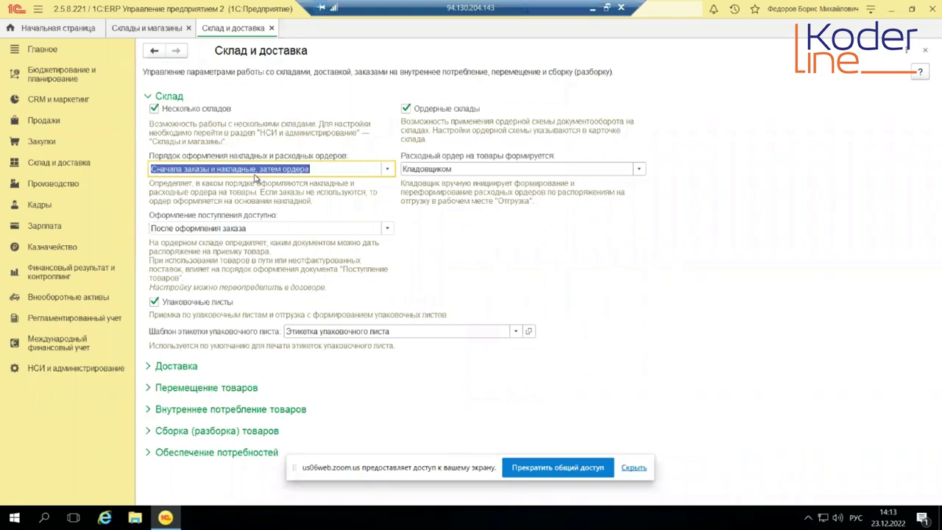
pyautogui.click(388, 168)
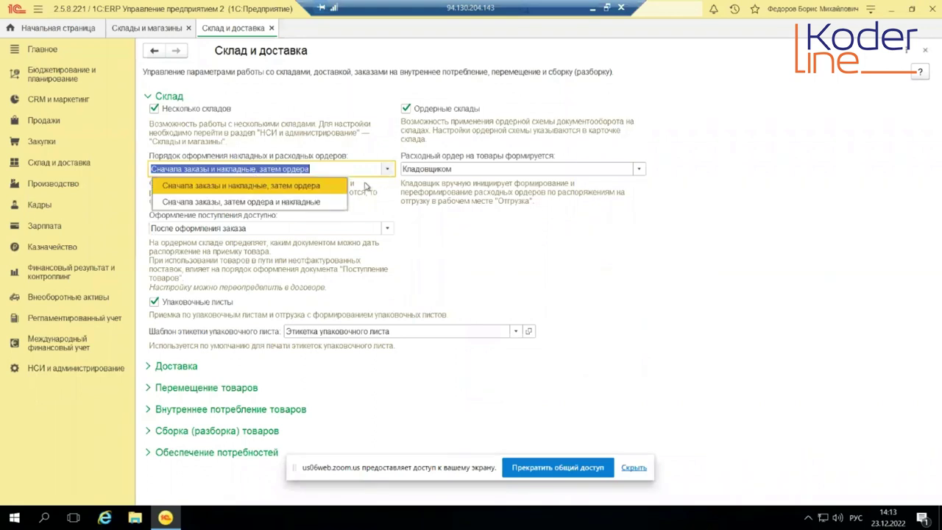
pyautogui.click(265, 201)
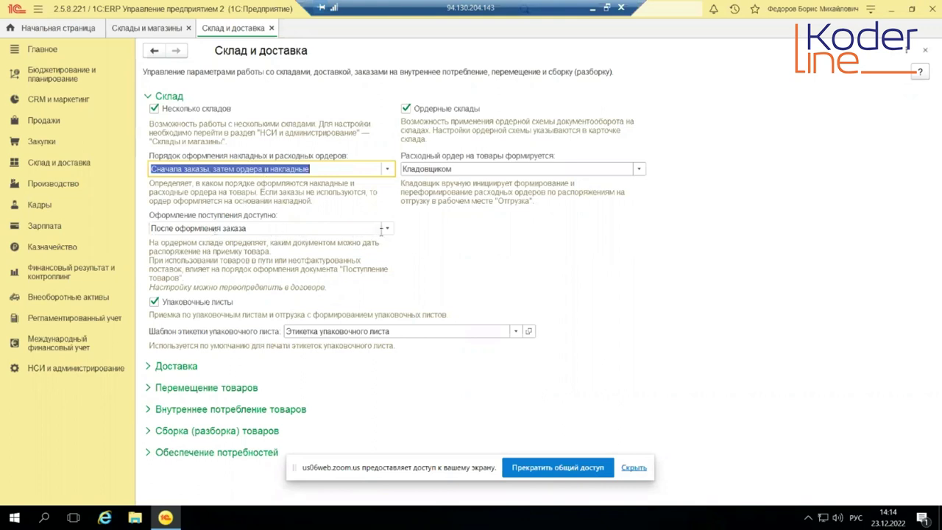
# Examine the options for "Оформление поступления доступно", agreeing to edit the field but keeping its current choice.
pyautogui.click(383, 232)
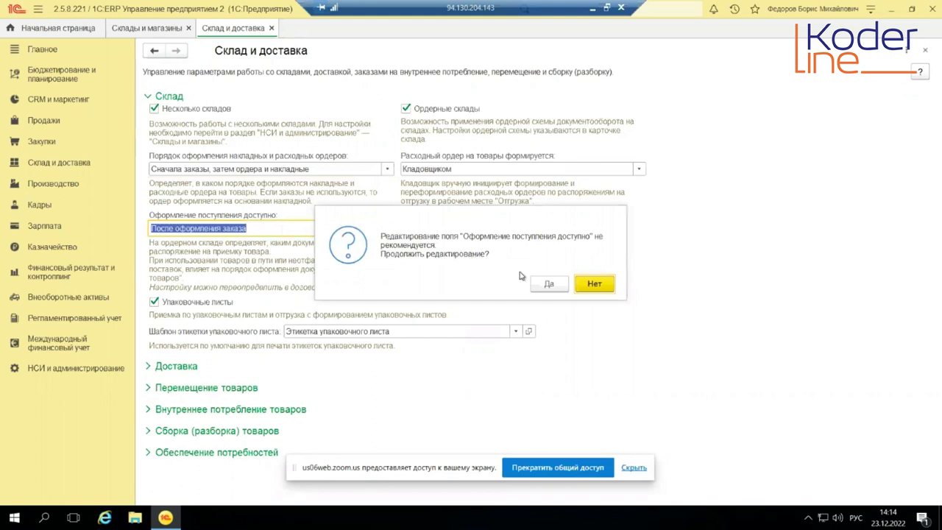
pyautogui.click(549, 284)
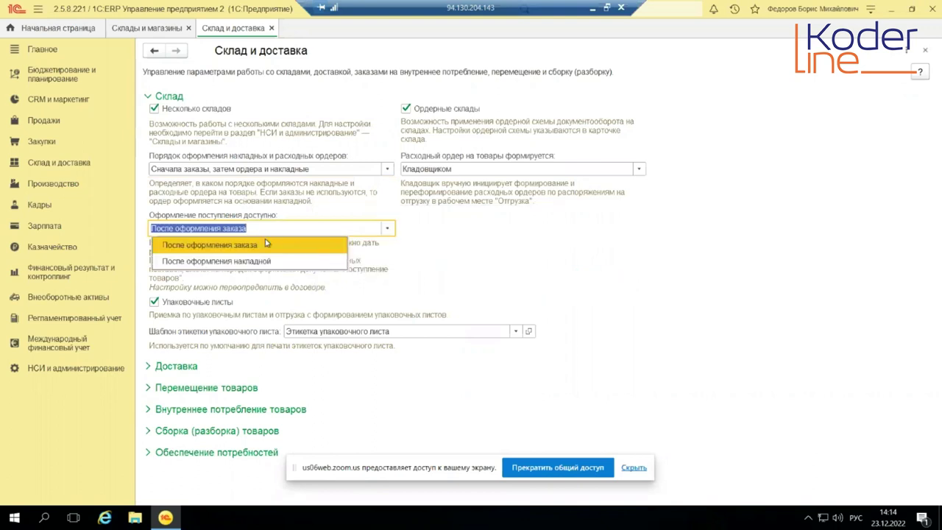
pyautogui.click(280, 204)
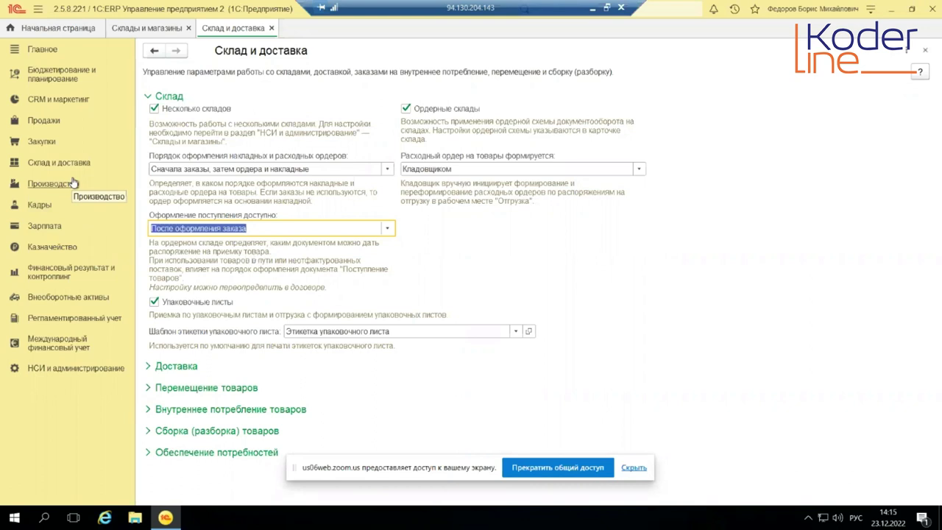
# Copy the 600 RUB goods and services purchase dated 03.11.2022 from the list of all purchase documents.
pyautogui.click(45, 143)
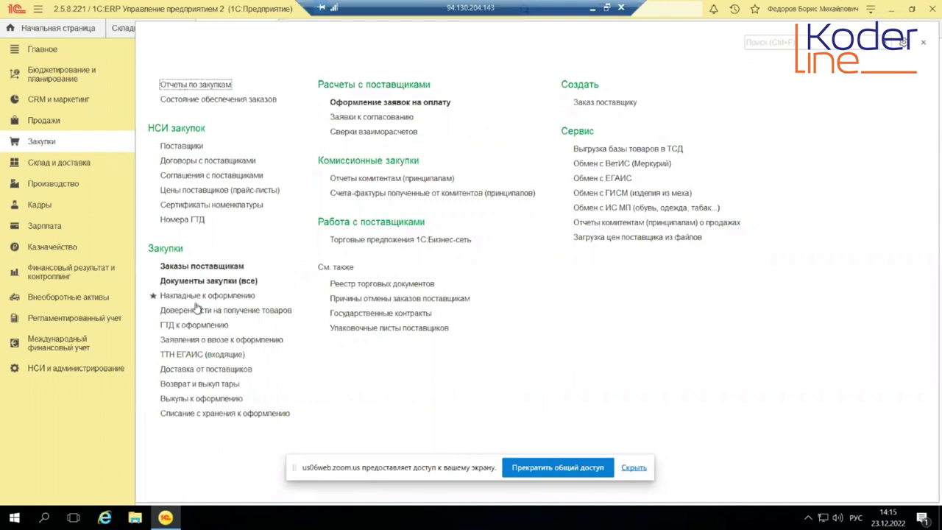
pyautogui.click(223, 284)
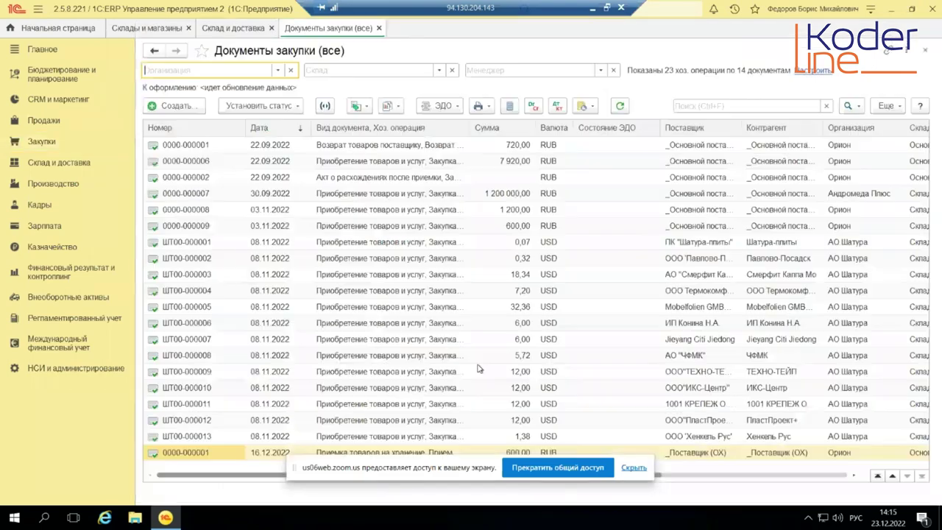
pyautogui.click(218, 455)
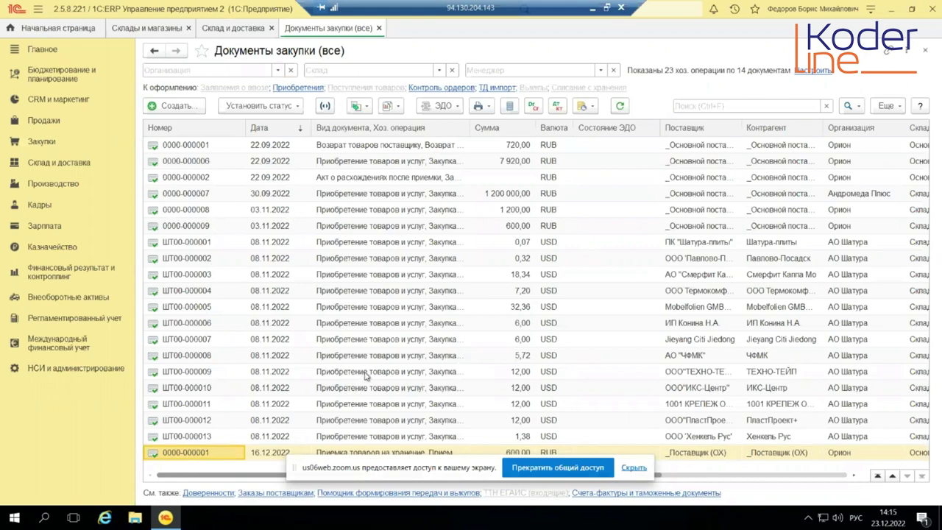
pyautogui.scroll(1, 366, 375)
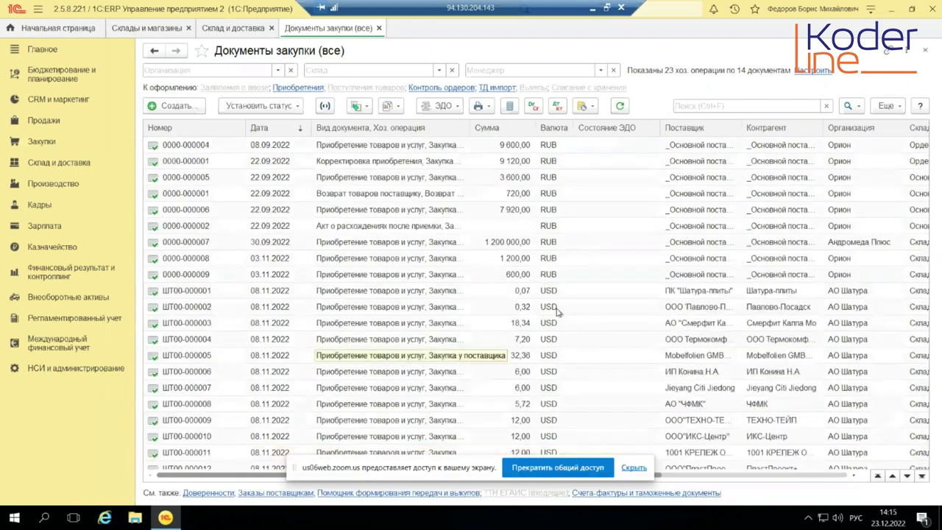
pyautogui.click(420, 280)
pyautogui.rightClick(420, 282)
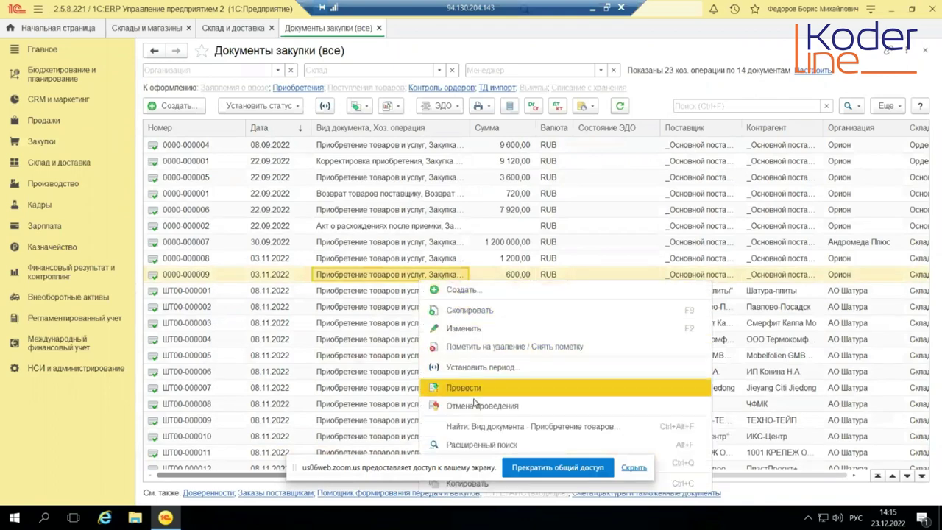
pyautogui.click(468, 312)
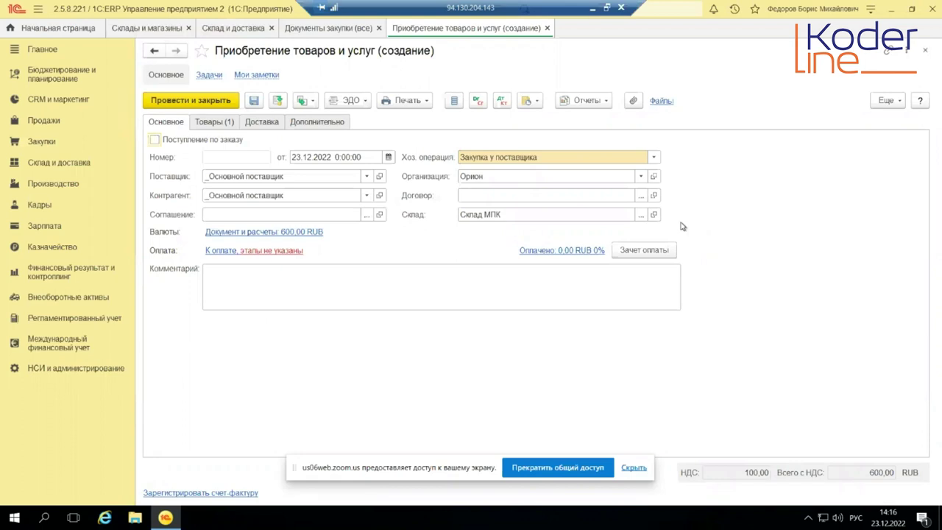
# Set the new purchase document's warehouse to "Новый ордерный склад" from the Вебинар group.
pyautogui.click(642, 215)
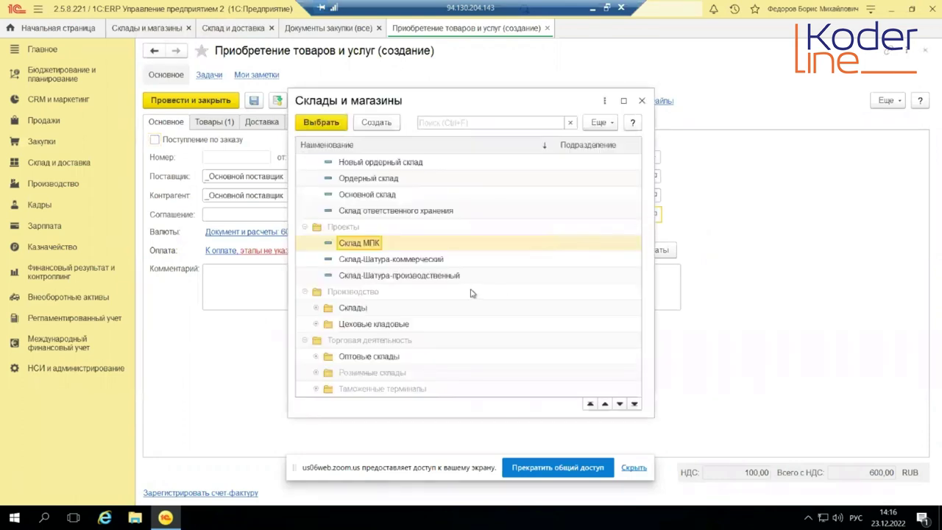
pyautogui.click(306, 228)
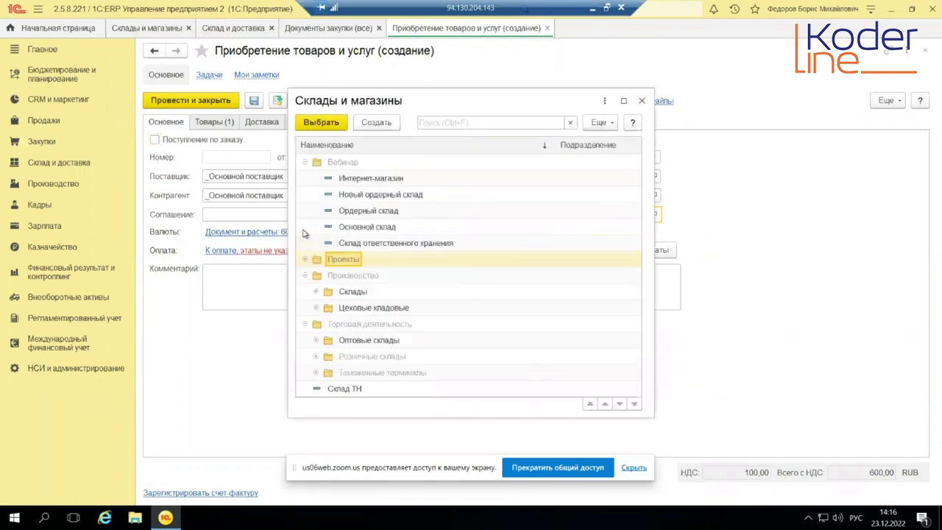
pyautogui.click(304, 162)
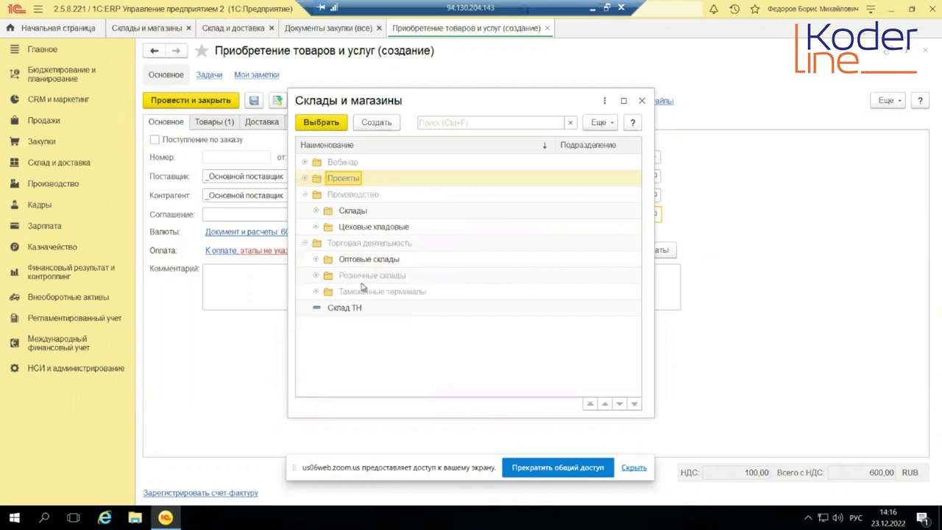
pyautogui.click(306, 162)
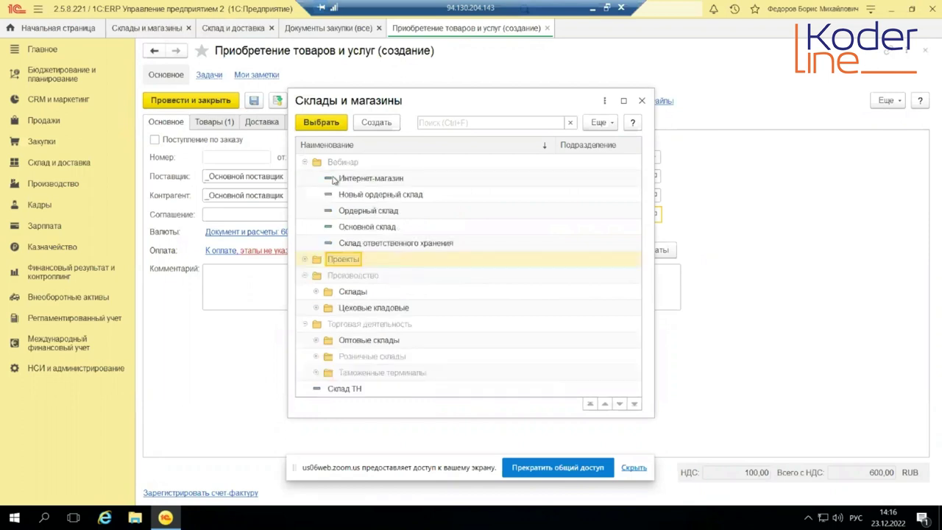
pyautogui.doubleClick(381, 194)
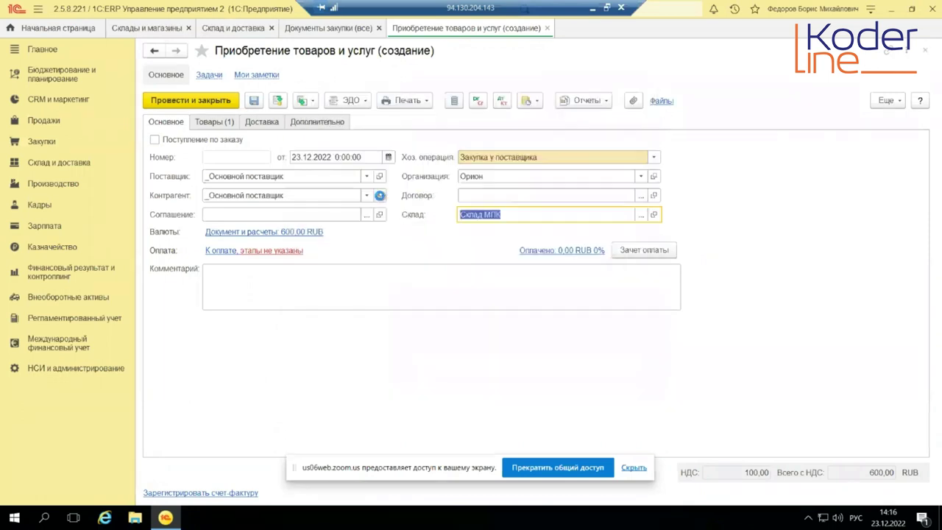
# Check the goods line of the new purchase with a widened item-name column, post the document and close it.
pyautogui.click(376, 287)
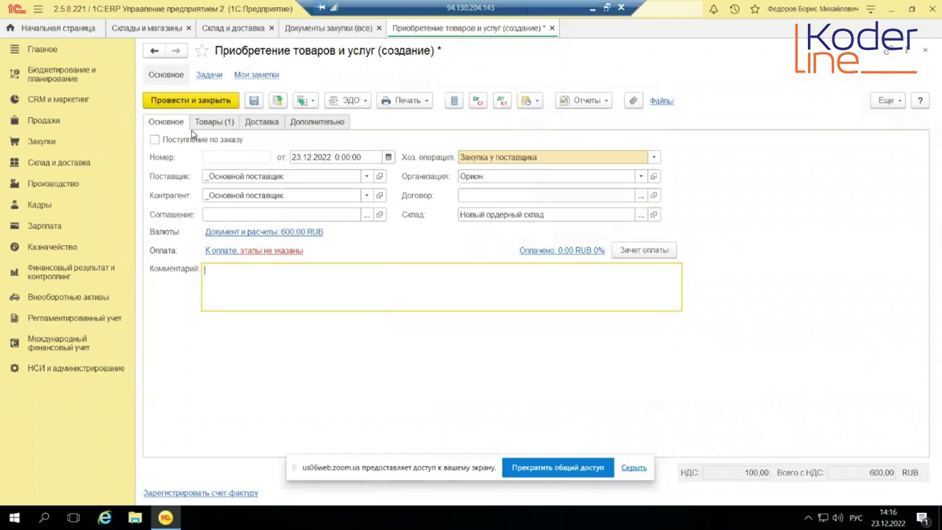
pyautogui.click(213, 123)
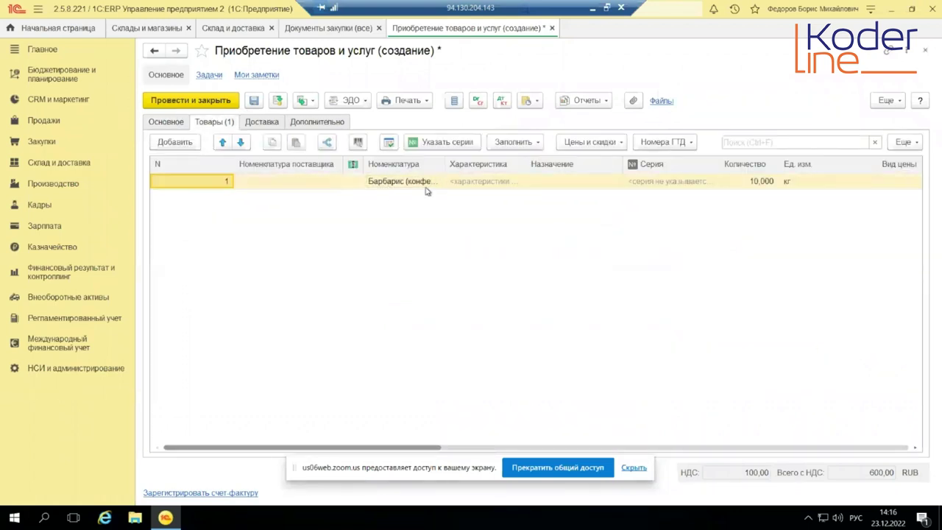
pyautogui.moveTo(501, 156); pyautogui.dragTo(514, 156)
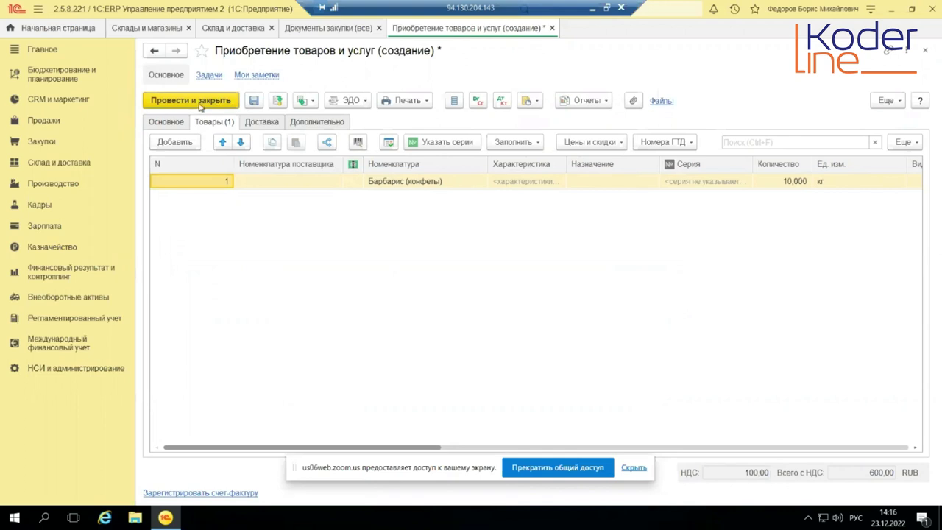
pyautogui.click(278, 101)
pyautogui.click(278, 100)
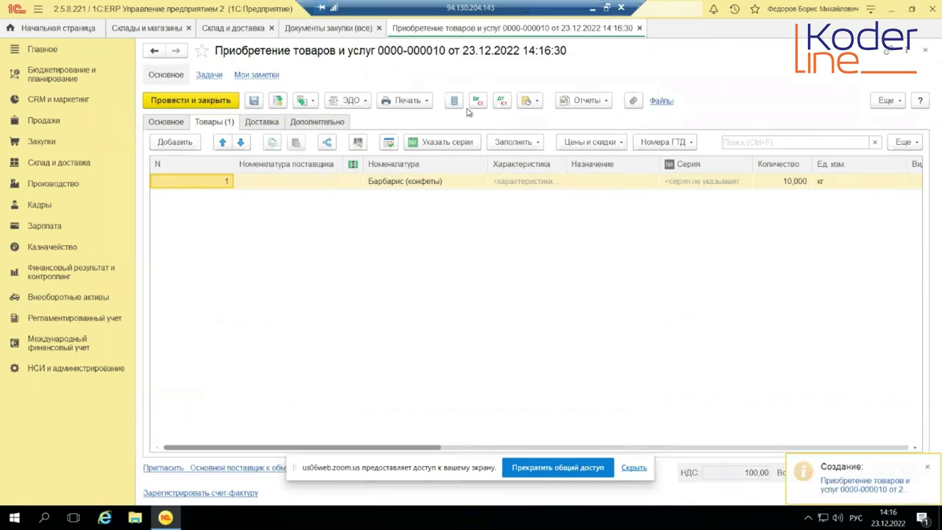
pyautogui.click(639, 28)
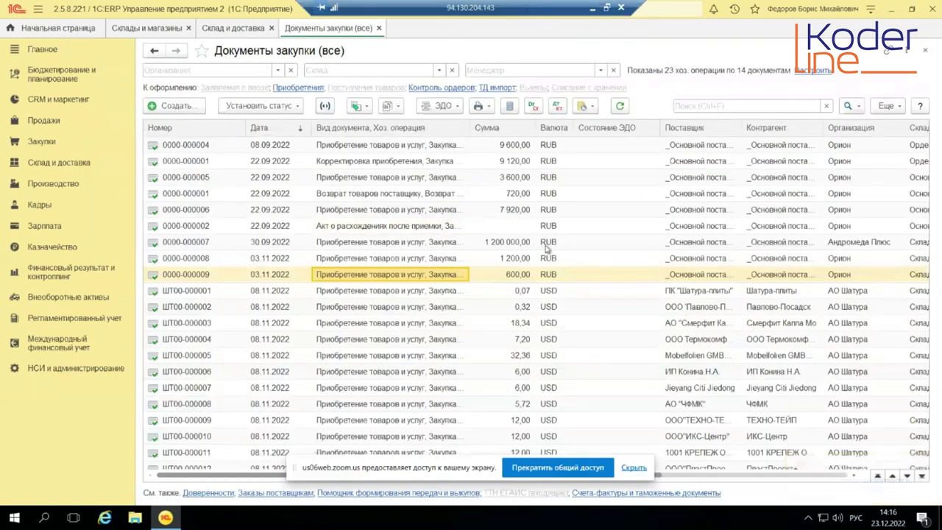
# Generate the warehouse report "Ведомость по товарам на складах" filtered by the warehouse "Новый ордерный склад".
pyautogui.click(74, 163)
pyautogui.click(211, 87)
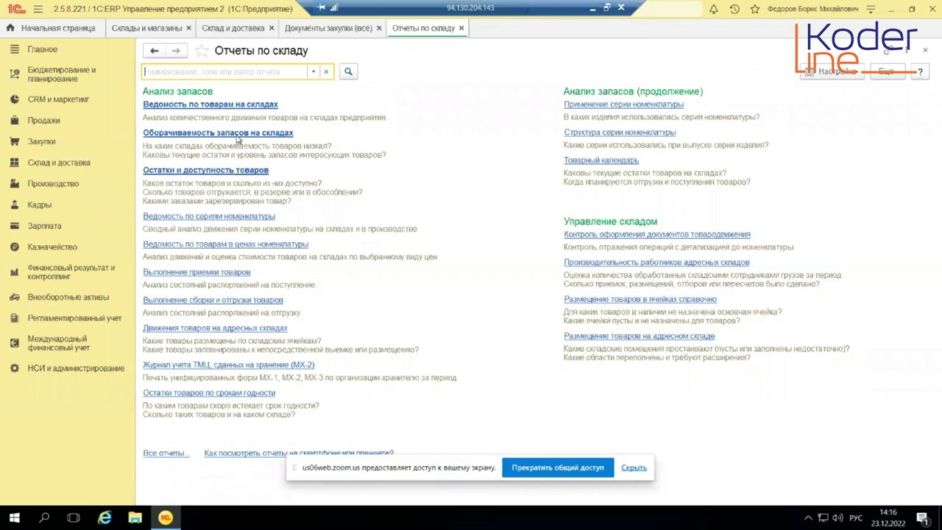
pyautogui.click(234, 105)
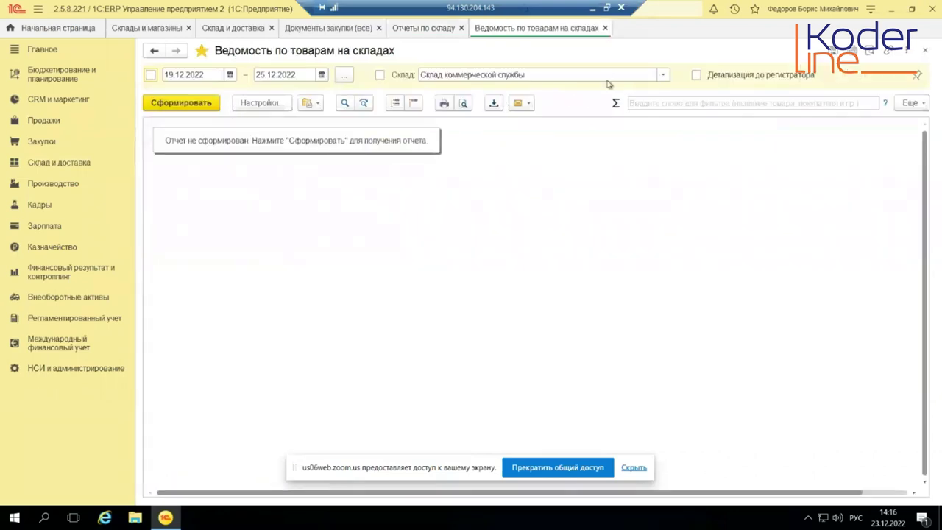
pyautogui.click(606, 74)
pyautogui.write('но')
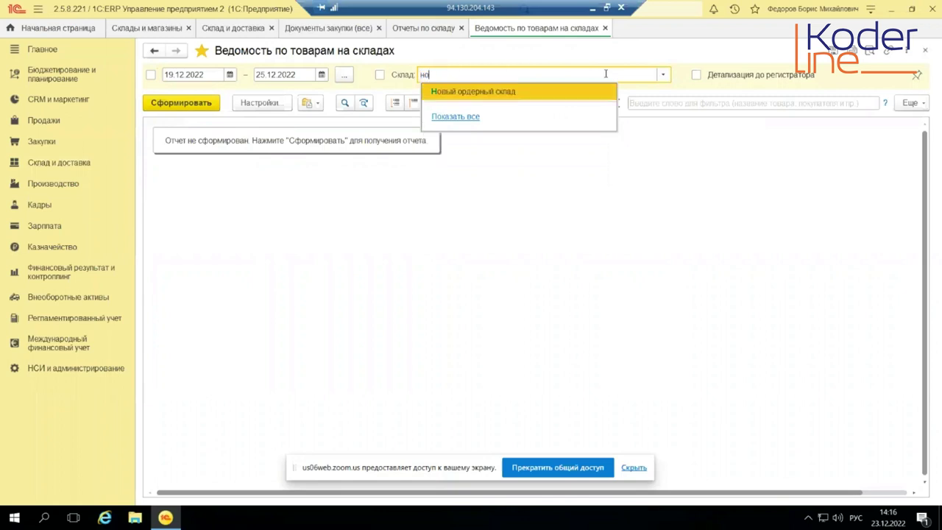
pyautogui.click(532, 92)
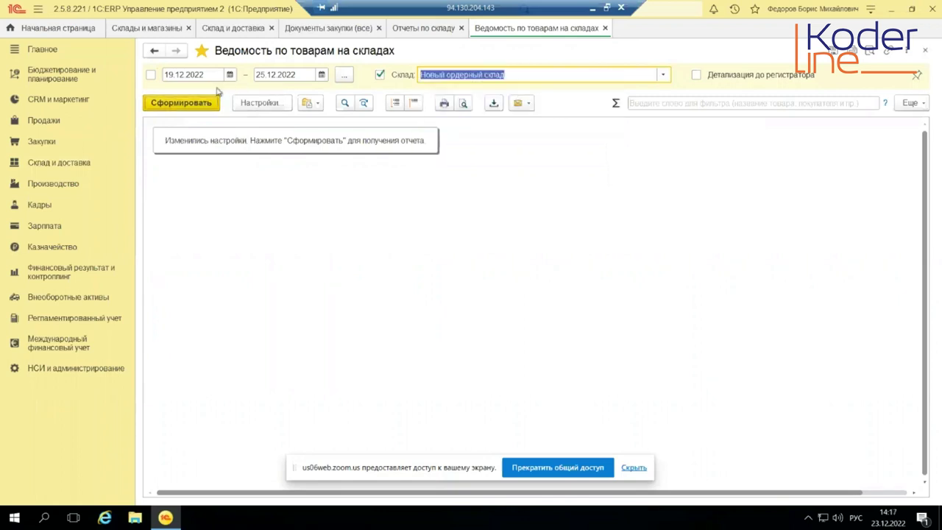
pyautogui.click(187, 105)
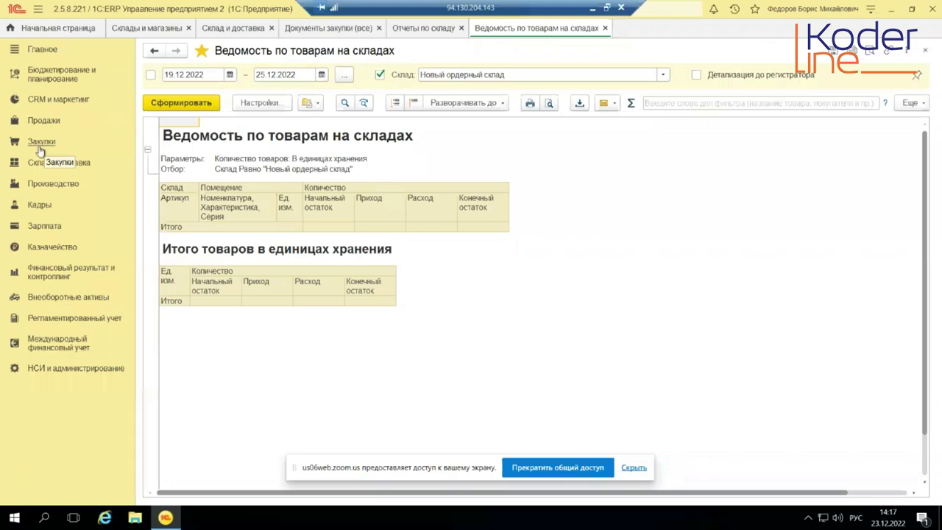
# Generate the financial result report "Ведомость по товарам организаций" filtered by the warehouse "Новый ордерный склад".
pyautogui.click(54, 274)
pyautogui.click(218, 85)
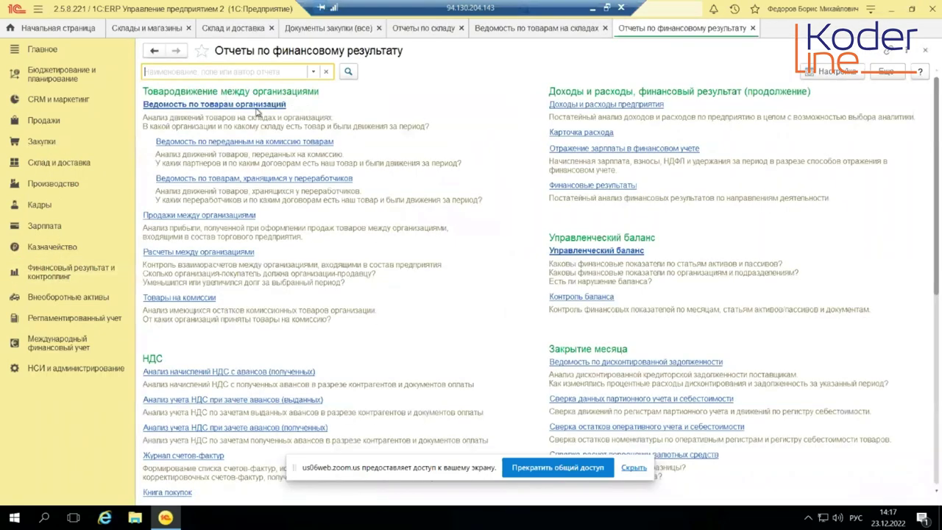
pyautogui.click(254, 101)
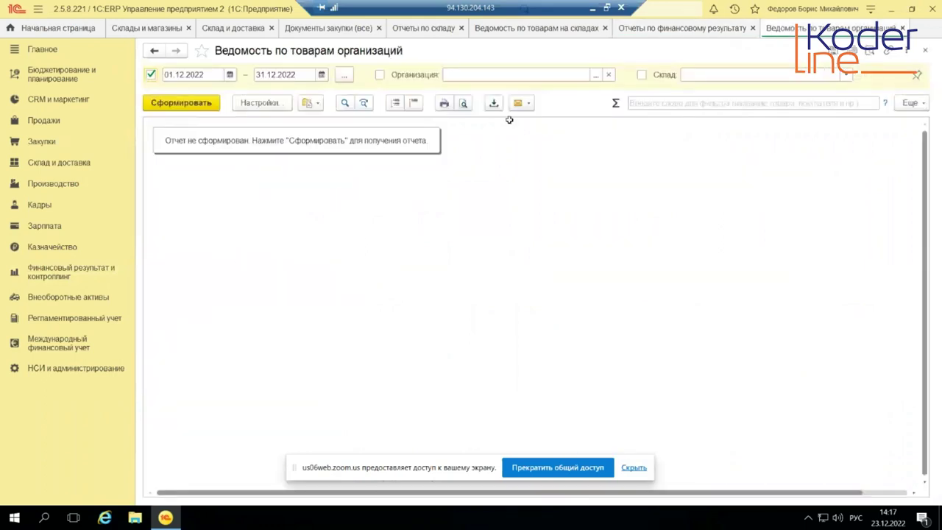
pyautogui.click(751, 73)
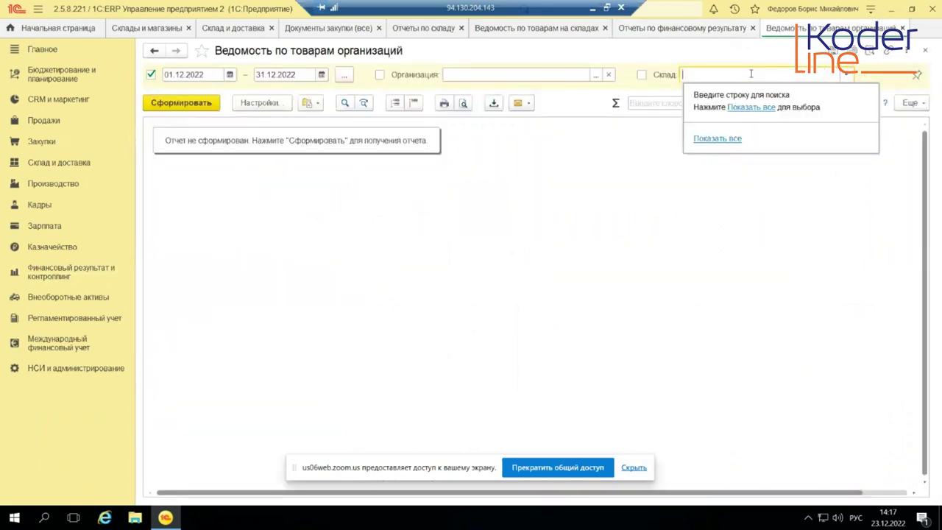
pyautogui.write('но')
pyautogui.click(768, 92)
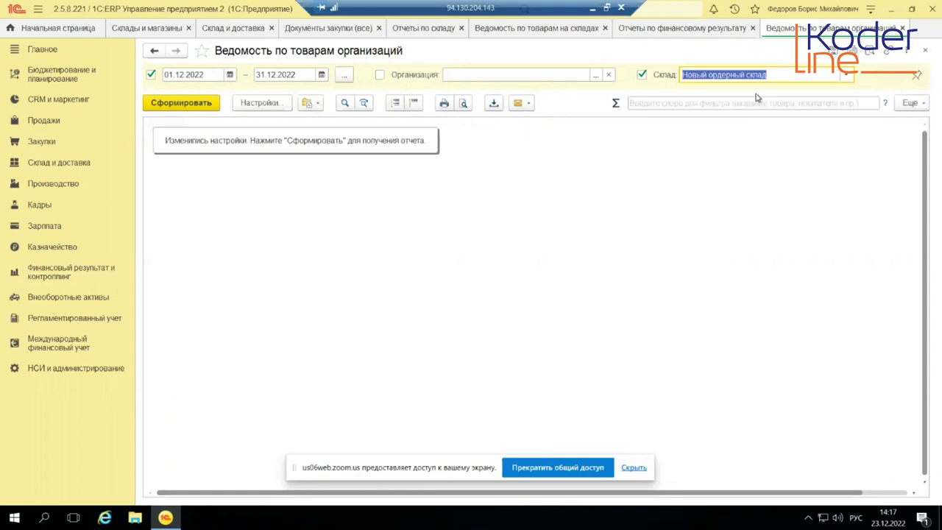
pyautogui.click(153, 101)
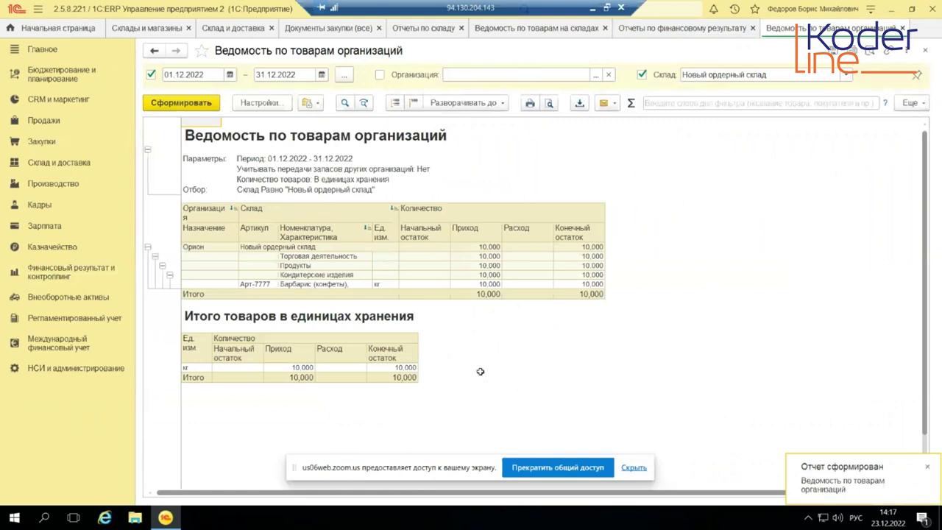
# Compare the receipt and closing balance in the organizations' goods report with the warehouse goods report, closing the list of financial reports.
pyautogui.click(456, 266)
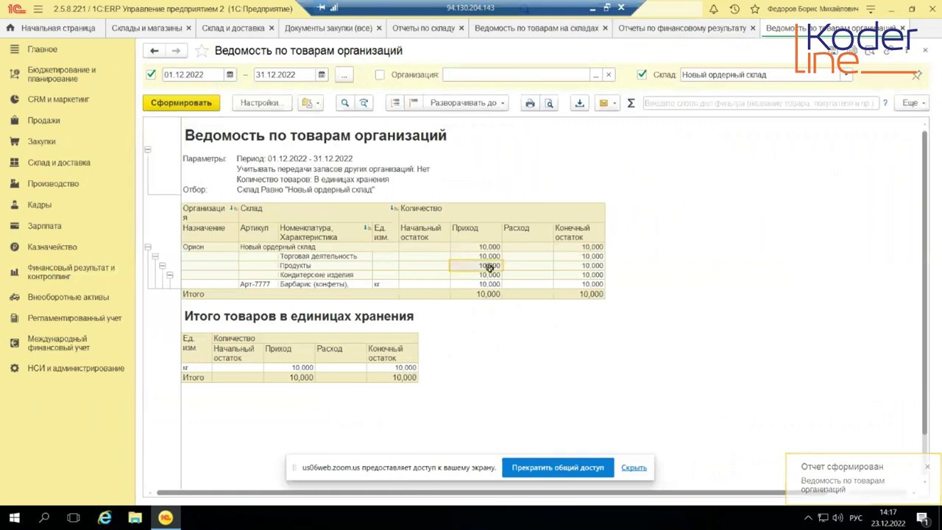
pyautogui.click(586, 293)
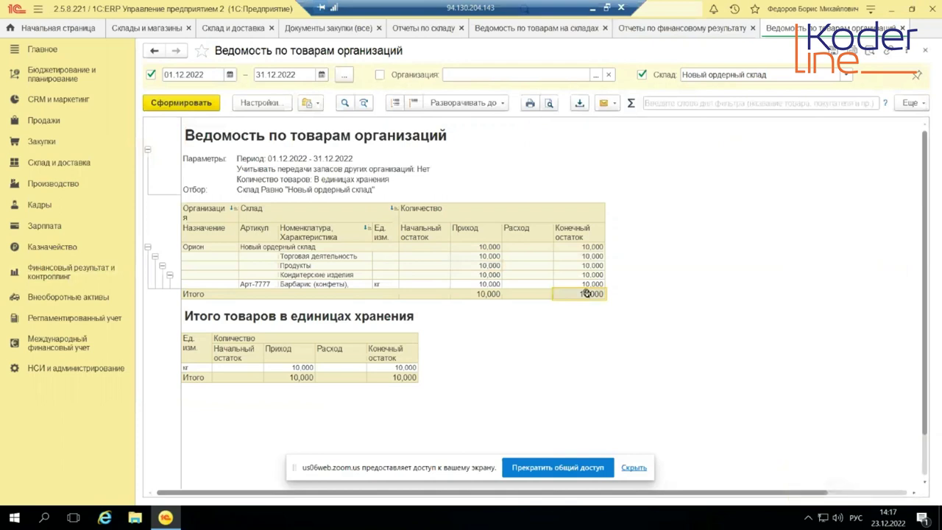
pyautogui.click(752, 28)
pyautogui.click(564, 31)
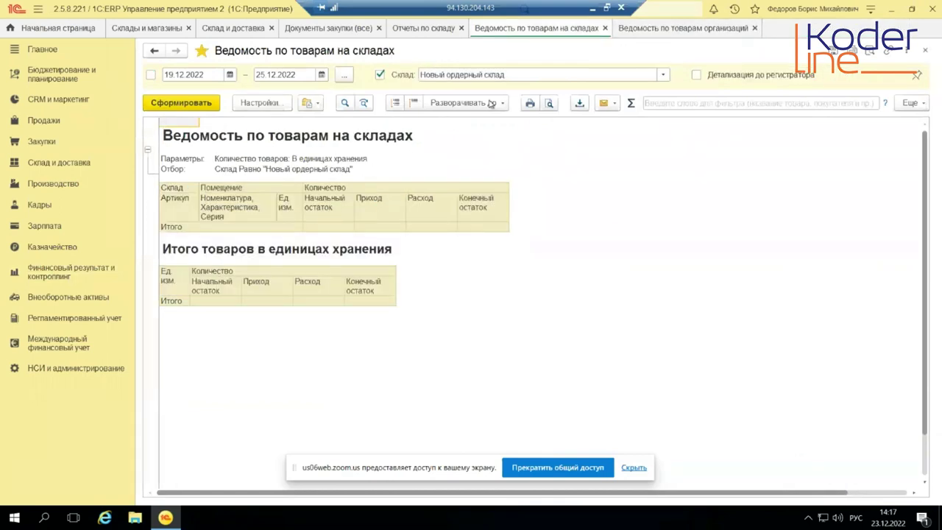
pyautogui.click(639, 28)
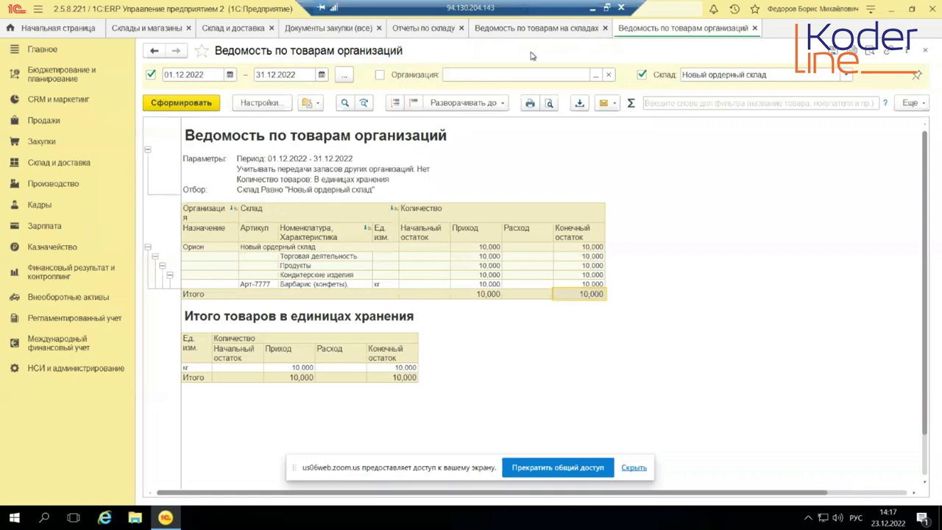
pyautogui.click(546, 31)
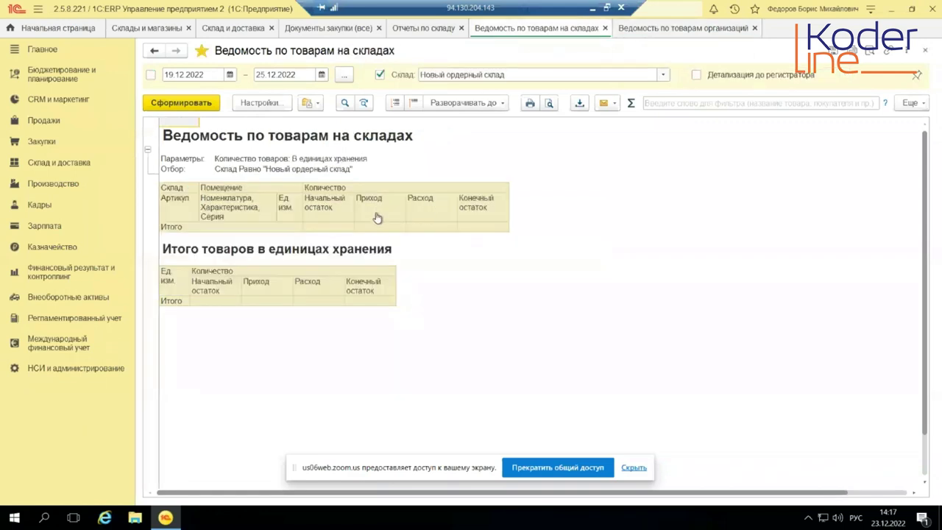
pyautogui.click(653, 30)
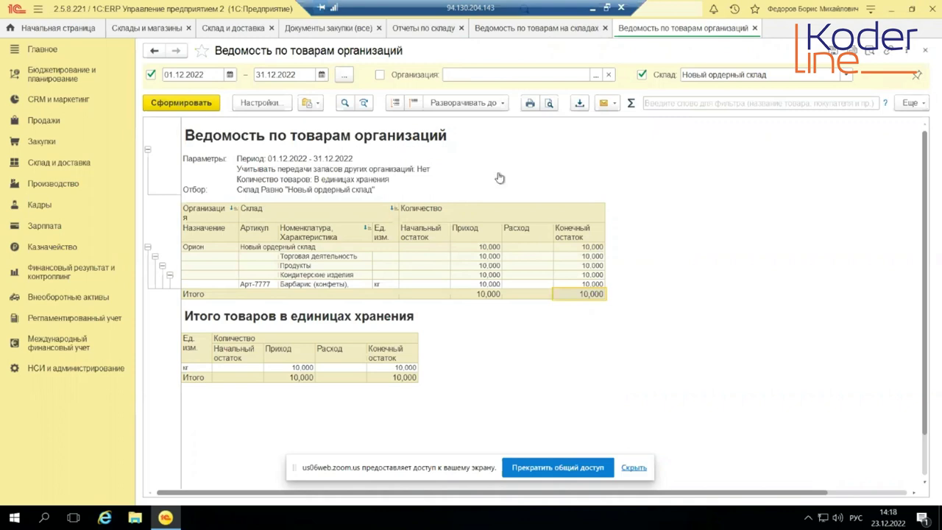
# Generate the warehouse report "Контроль оформления документов товародвижения" for the warehouse "Новый ордерный склад".
pyautogui.click(73, 165)
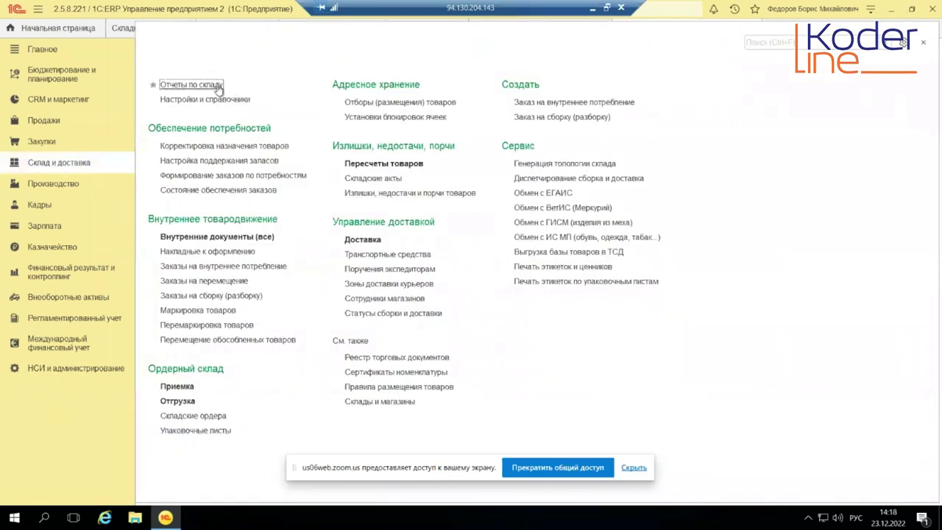
pyautogui.click(191, 85)
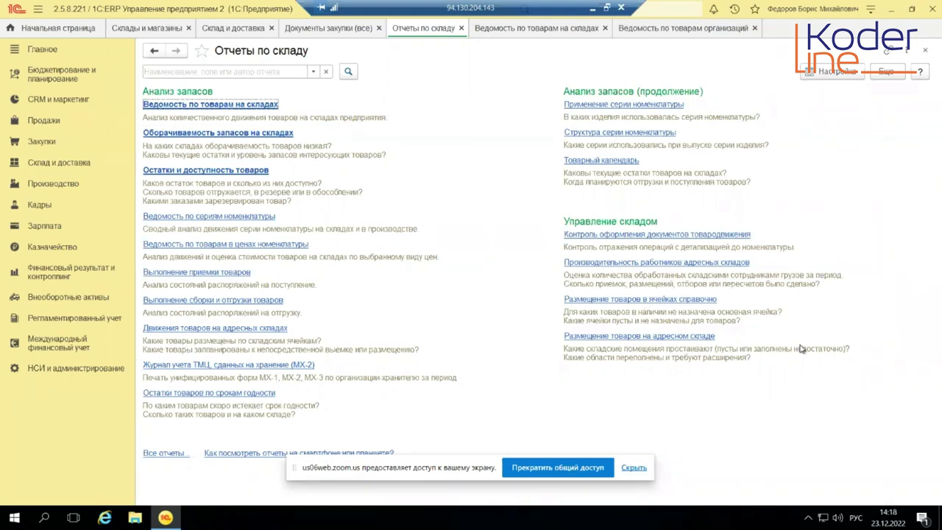
pyautogui.click(660, 236)
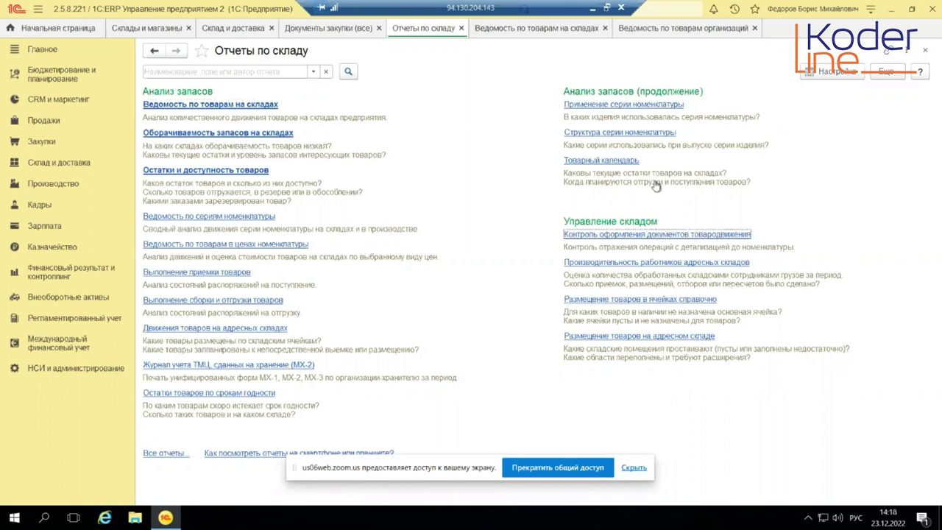
pyautogui.click(466, 74)
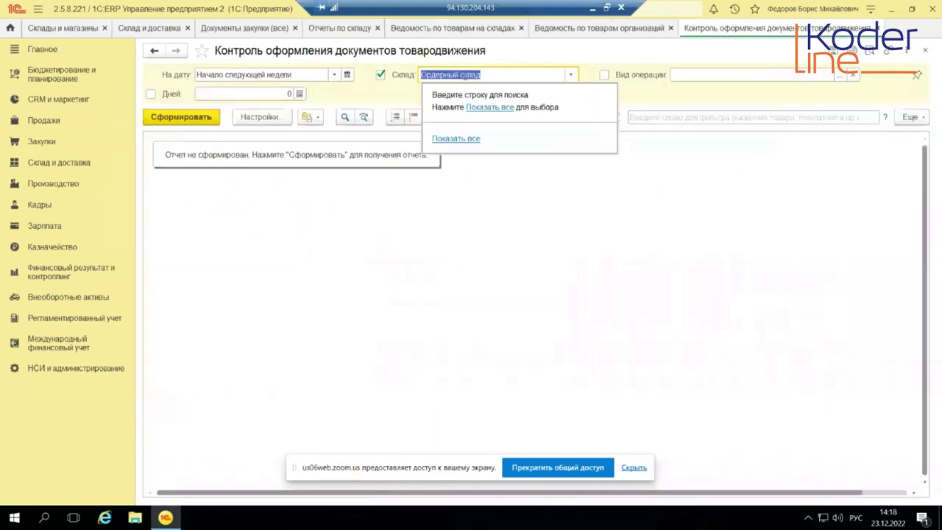
pyautogui.write('но')
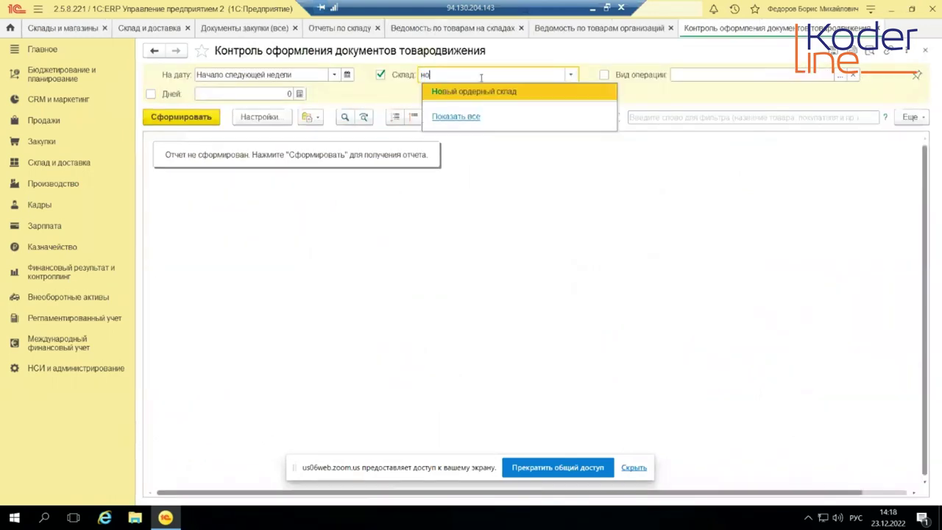
pyautogui.click(484, 90)
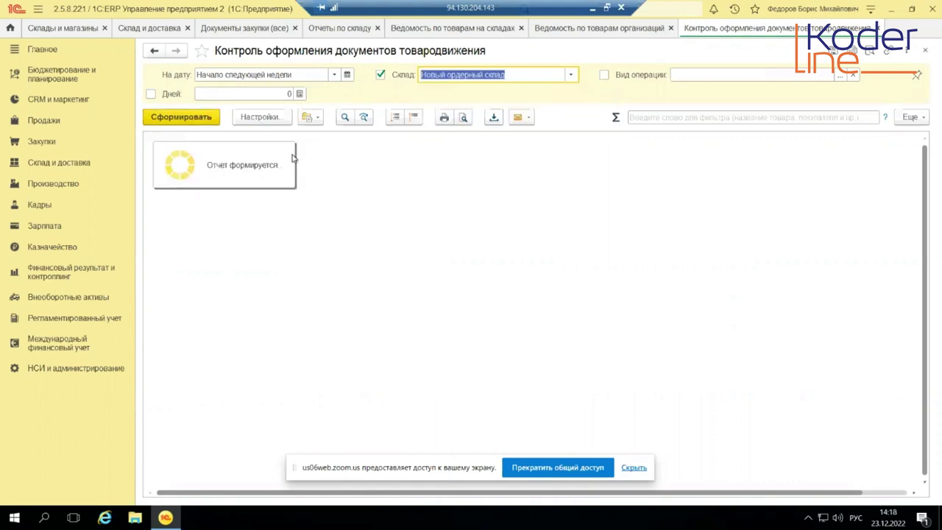
# Examine the purchase's row in the goods movement control report, comparing warehouse and financial accounting quantities, and close the report.
pyautogui.click(229, 274)
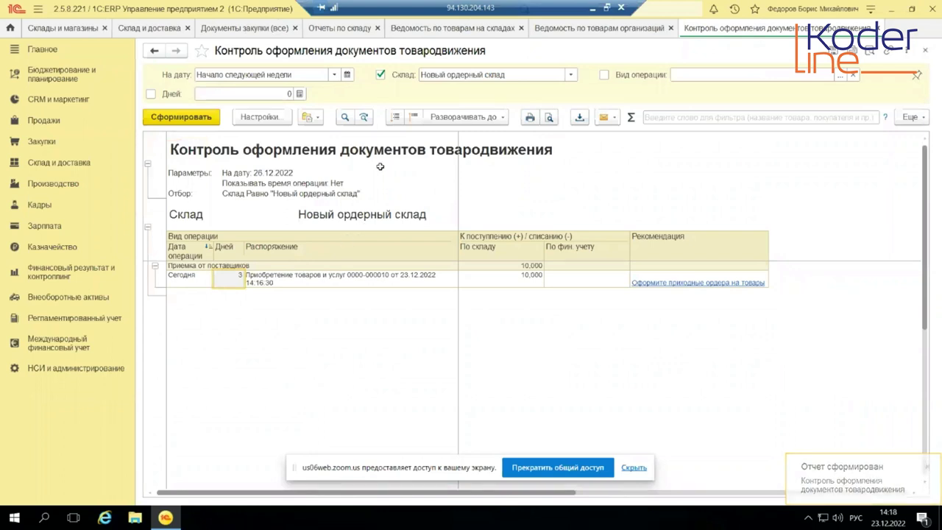
pyautogui.click(287, 276)
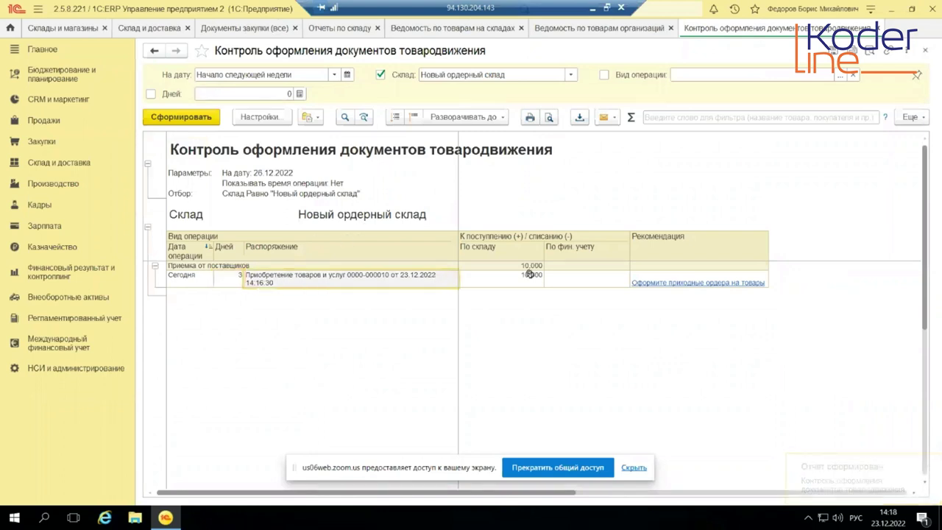
pyautogui.click(567, 272)
pyautogui.click(513, 274)
pyautogui.click(570, 276)
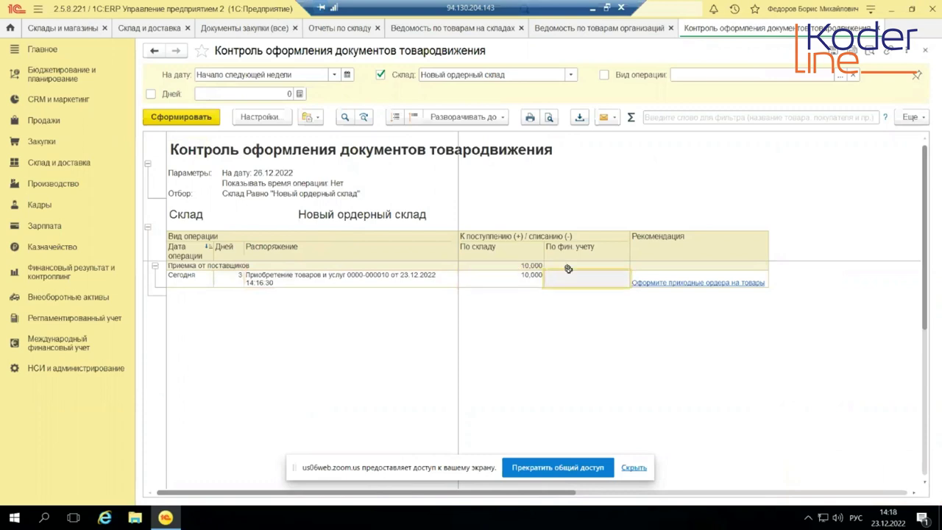
pyautogui.click(512, 277)
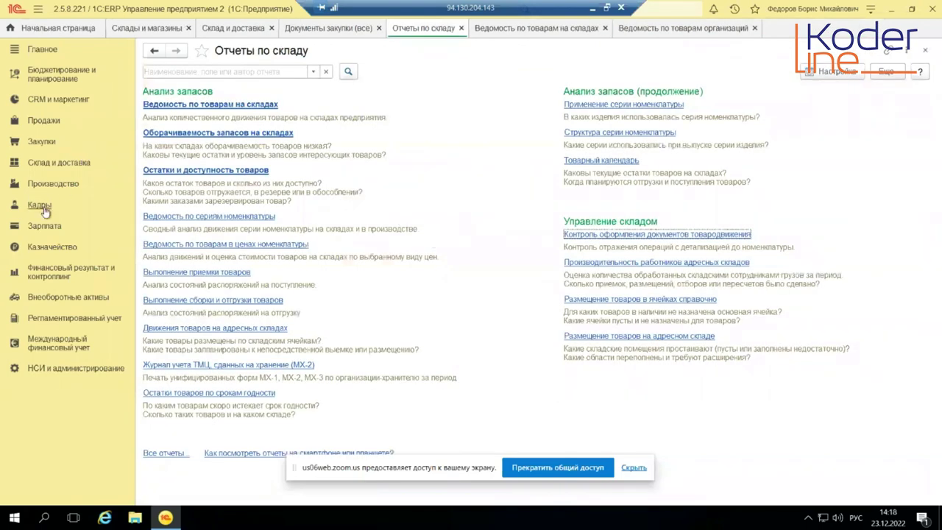
# Open the order-based warehouse goods receiving workplace ("Приемка") and set its warehouse to "Новый ордерный склад".
pyautogui.click(63, 163)
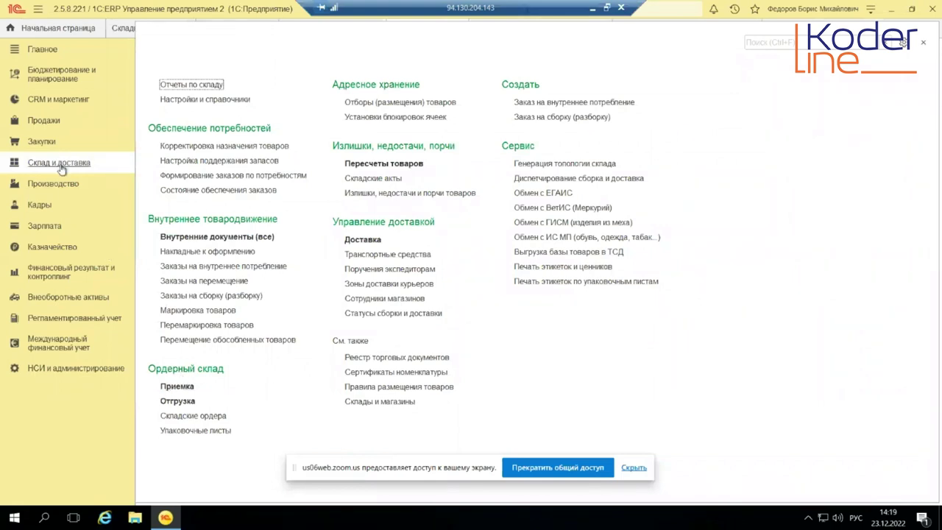
pyautogui.click(178, 386)
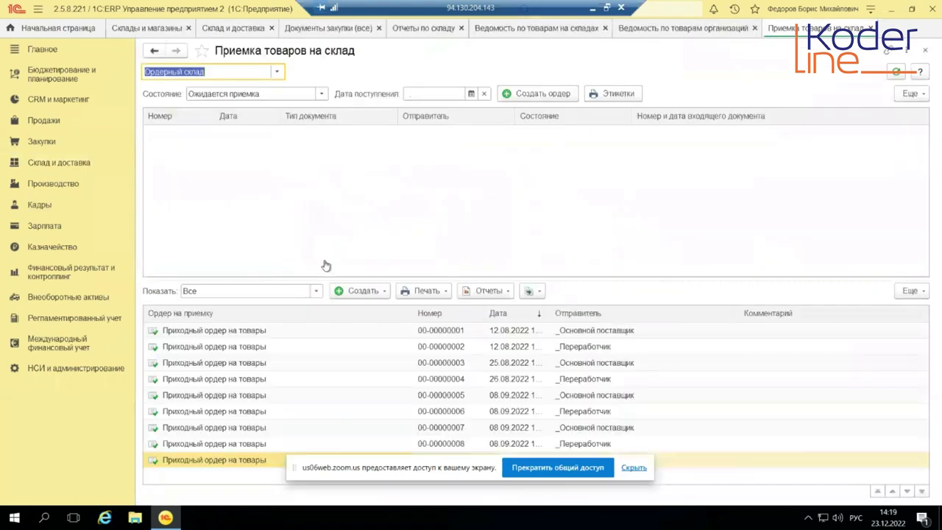
pyautogui.write('но')
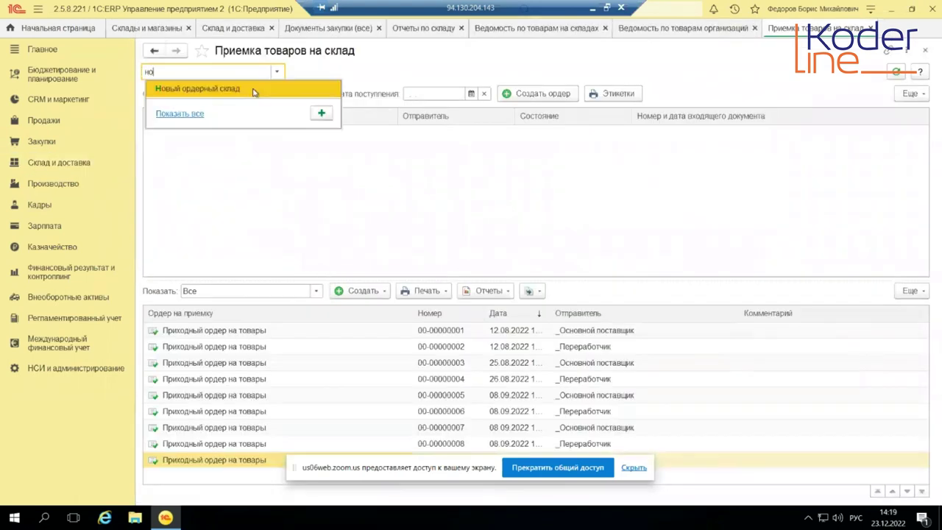
pyautogui.press('Return')
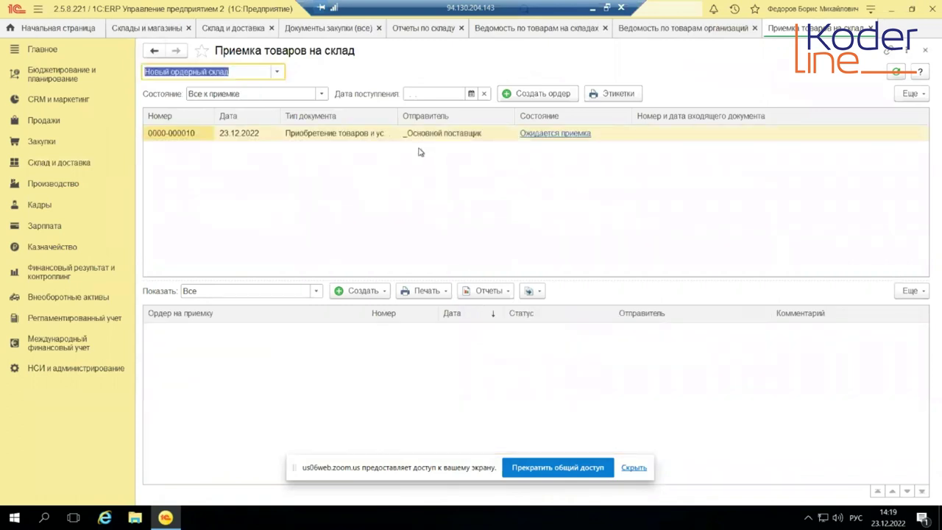
# Create a goods receipt order from the purchase document awaiting receipt and bring up its goods list at the quantity of "Барбарис (конфеты)".
pyautogui.click(324, 135)
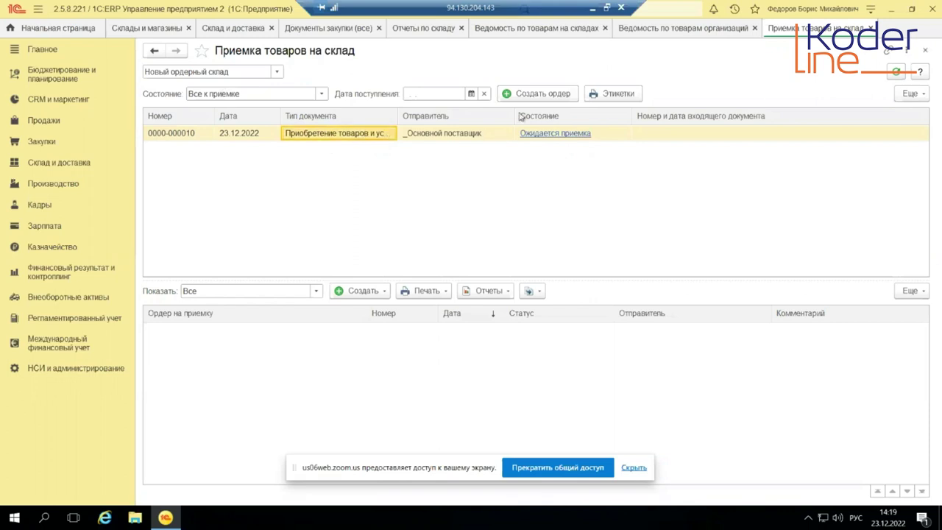
pyautogui.click(531, 94)
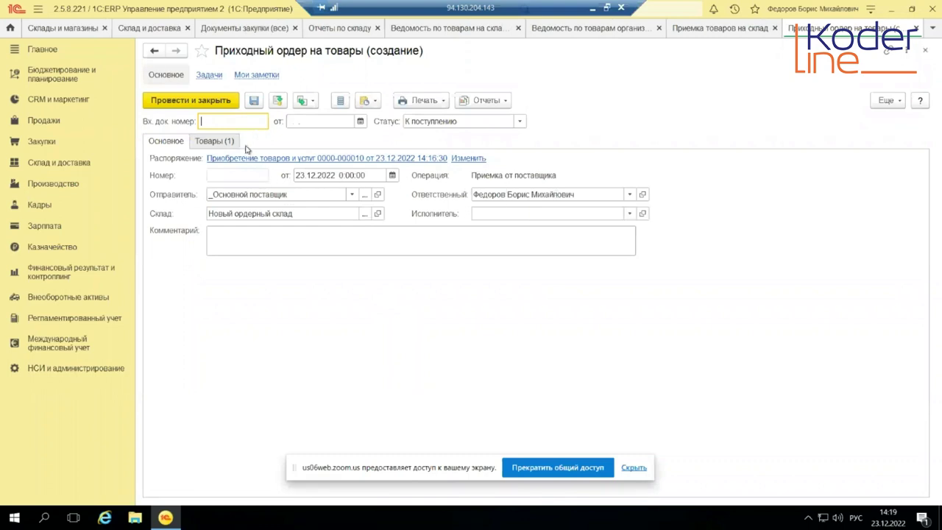
pyautogui.click(223, 142)
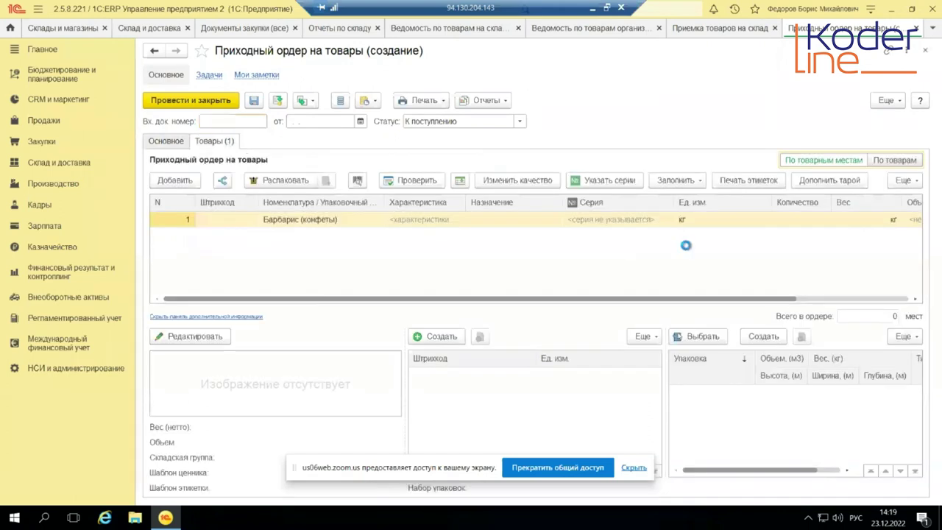
pyautogui.click(778, 223)
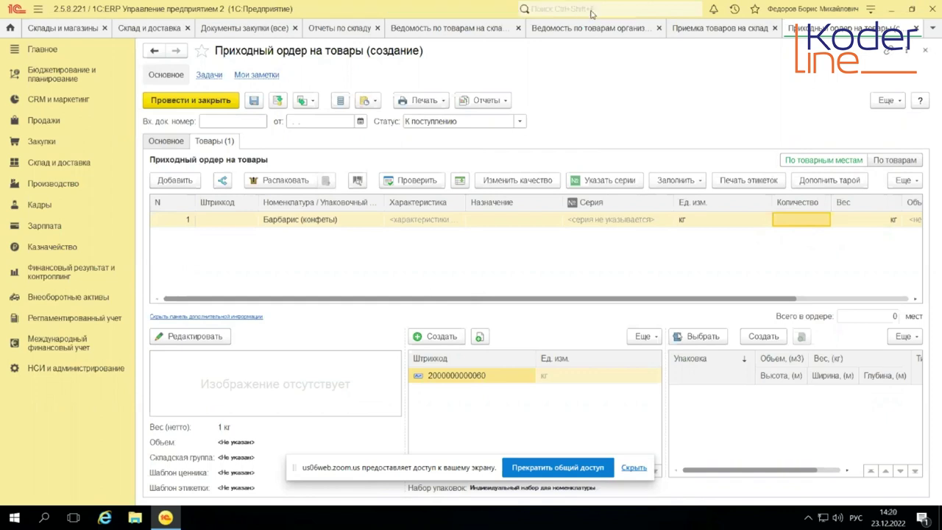
pyautogui.click(592, 9)
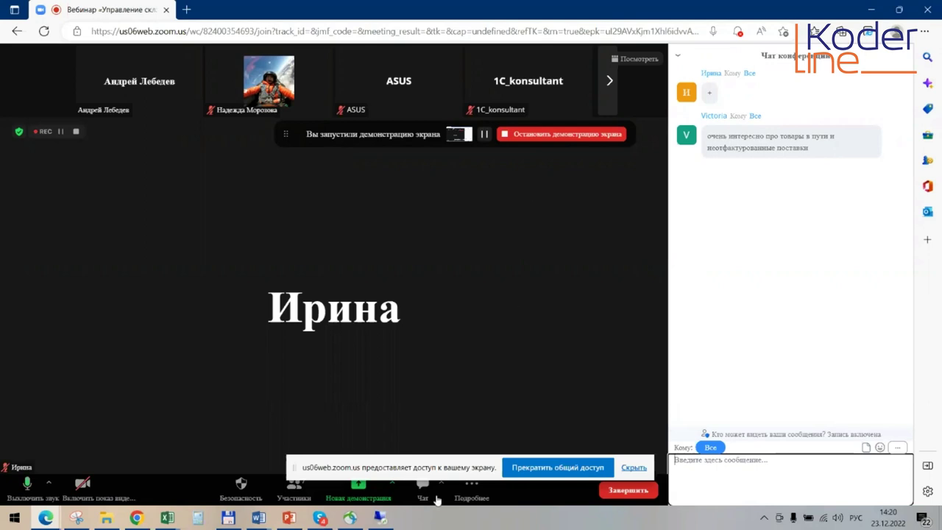
pyautogui.click(383, 516)
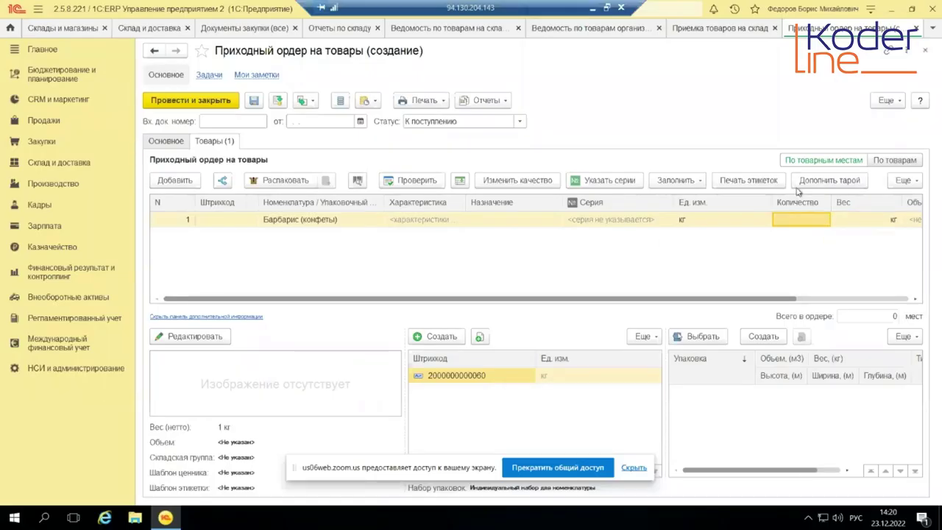
# Fill only the quantities in the receipt order using the planned receipt date 23.12.2022 and post the order.
pyautogui.click(694, 181)
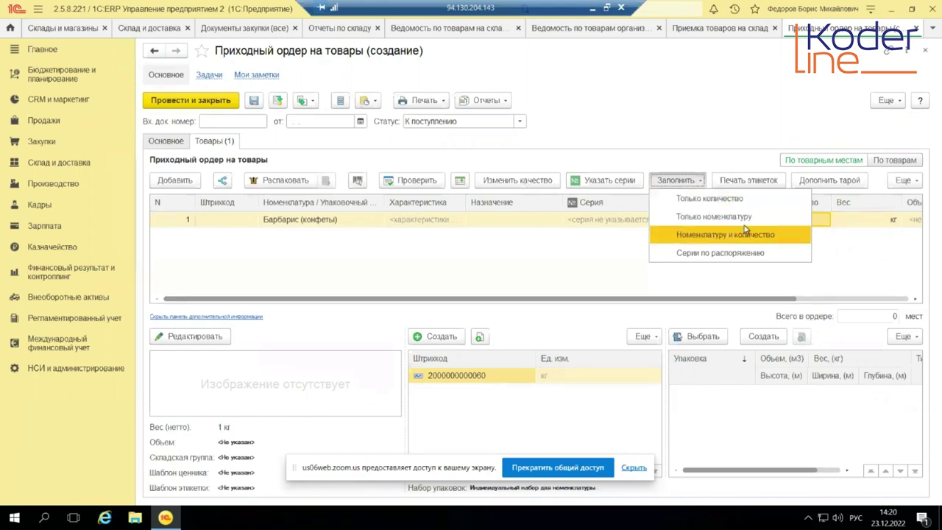
pyautogui.click(711, 198)
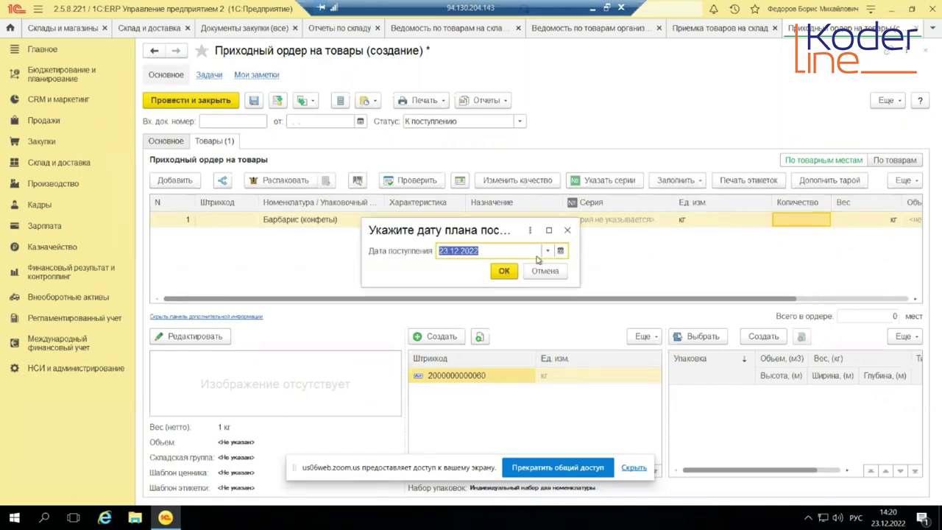
pyautogui.click(508, 271)
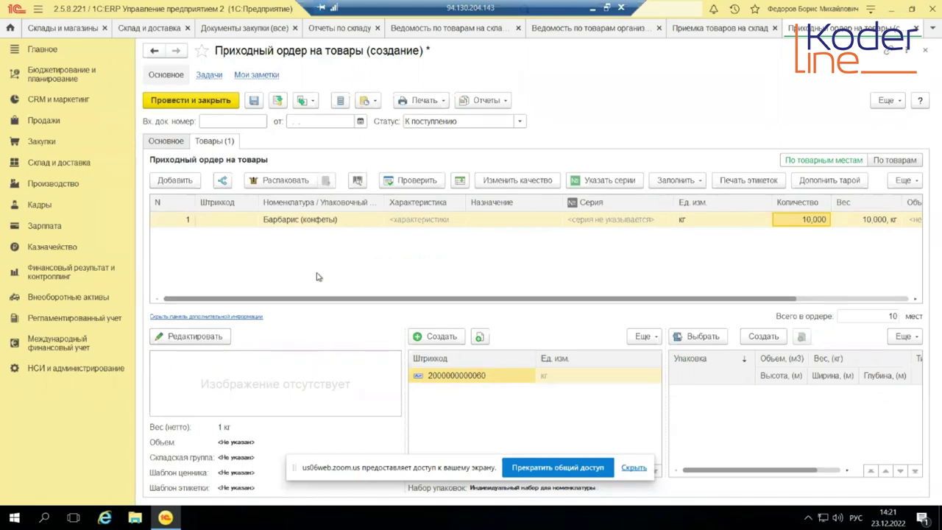
pyautogui.click(280, 102)
# Clear the received quantity of "Барбарис (конфеты)" and post the receipt order again.
pyautogui.click(790, 219)
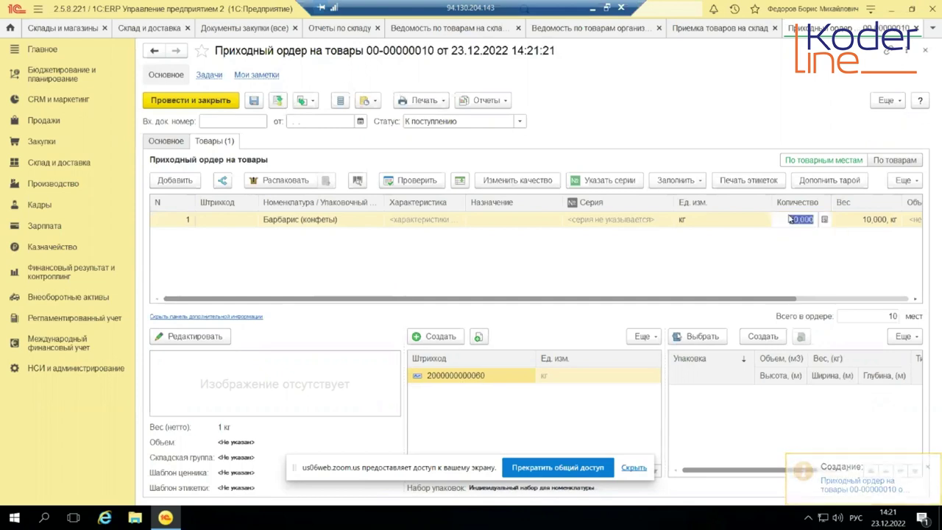
pyautogui.press('BackSpace')
pyautogui.press('Return')
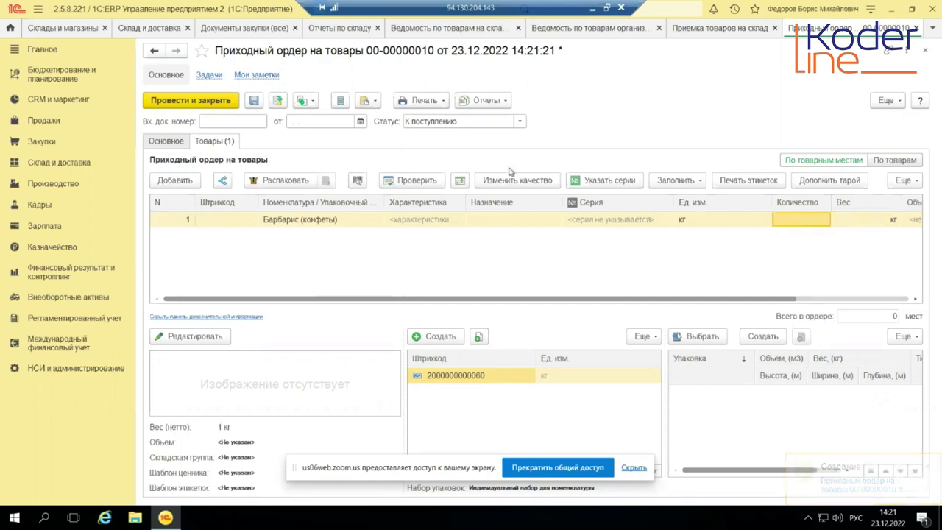
pyautogui.click(277, 100)
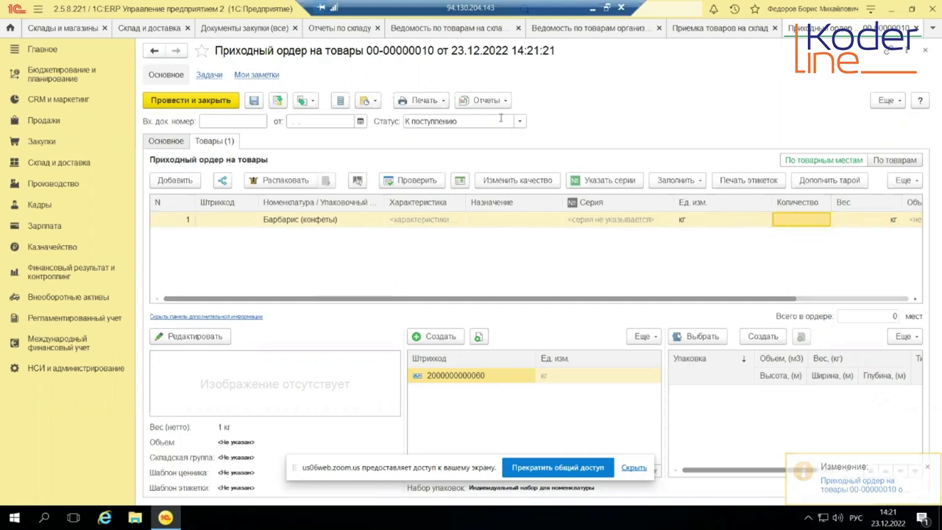
# Generate the receipt order's print form "Бланк приемки товаров", examine its blank quantity column and close the form.
pyautogui.click(446, 100)
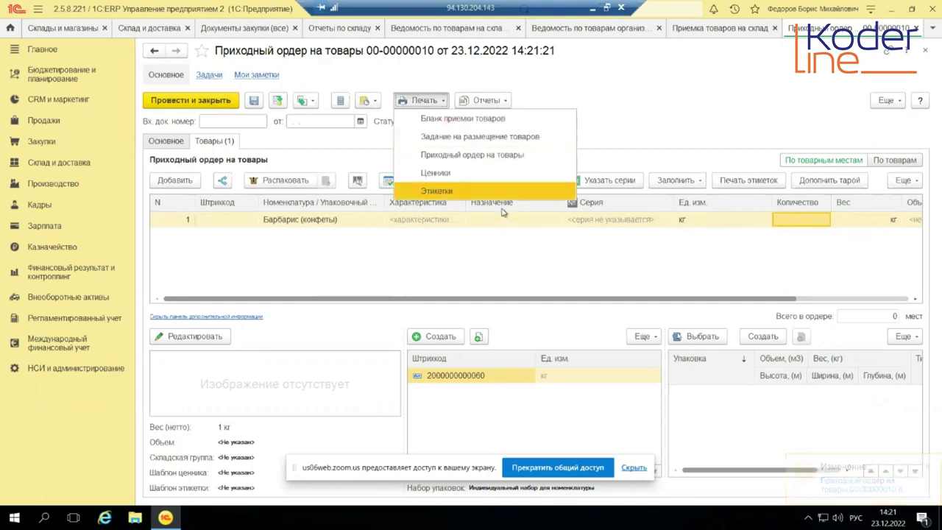
pyautogui.click(481, 118)
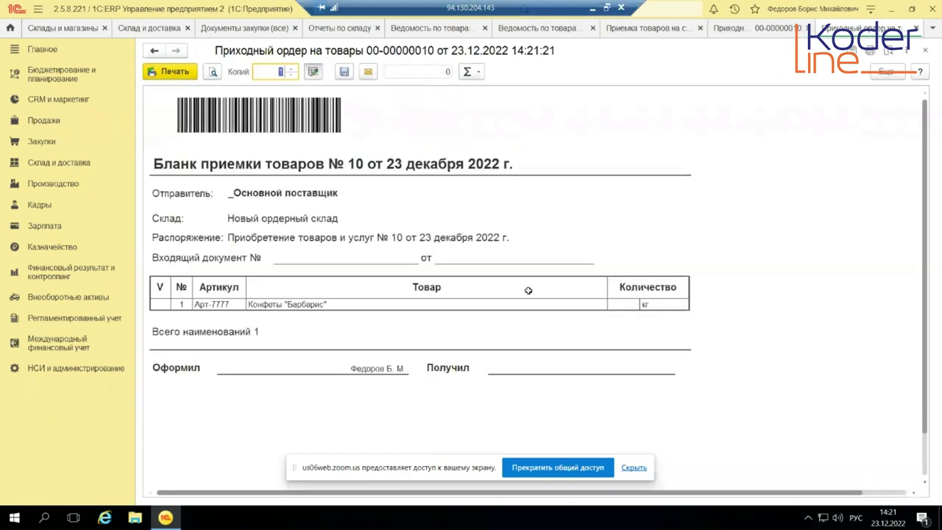
pyautogui.click(662, 301)
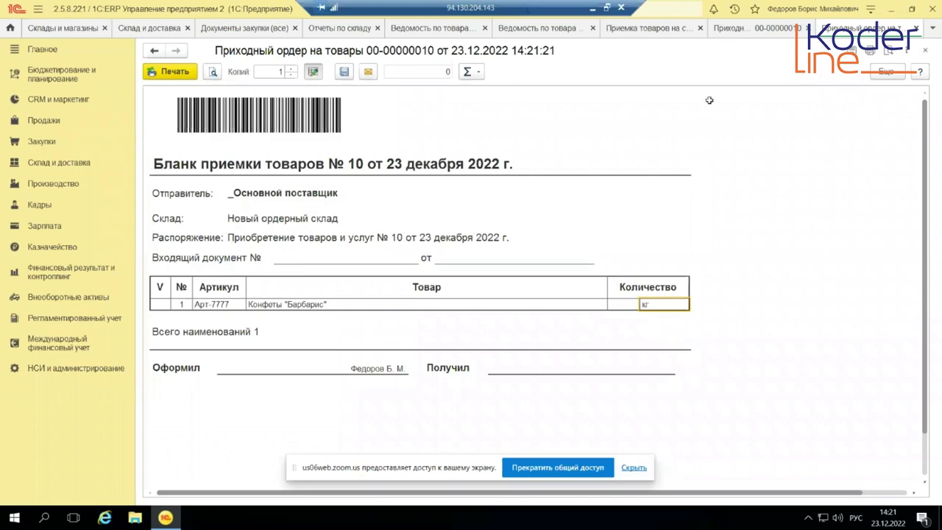
pyautogui.click(916, 28)
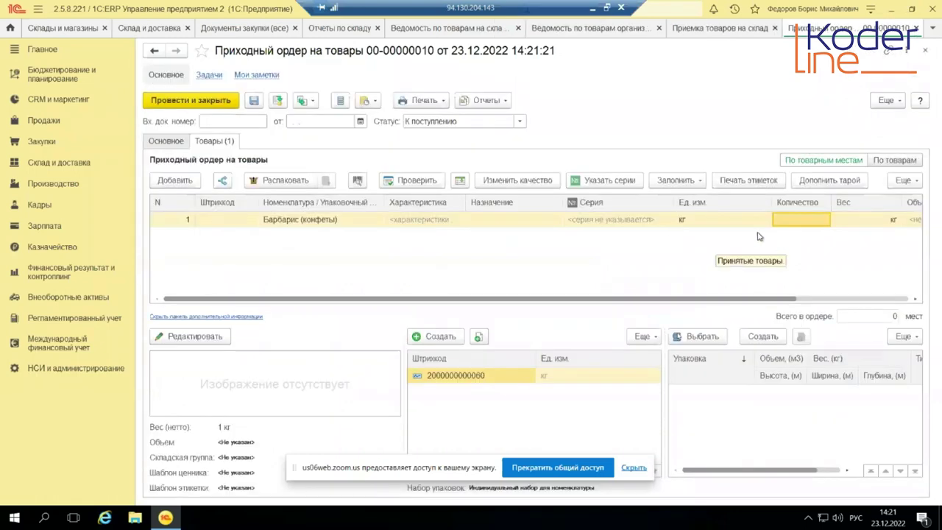
# Change the receipt order's status to "В работе" and on to "Требуется обработка".
pyautogui.click(519, 121)
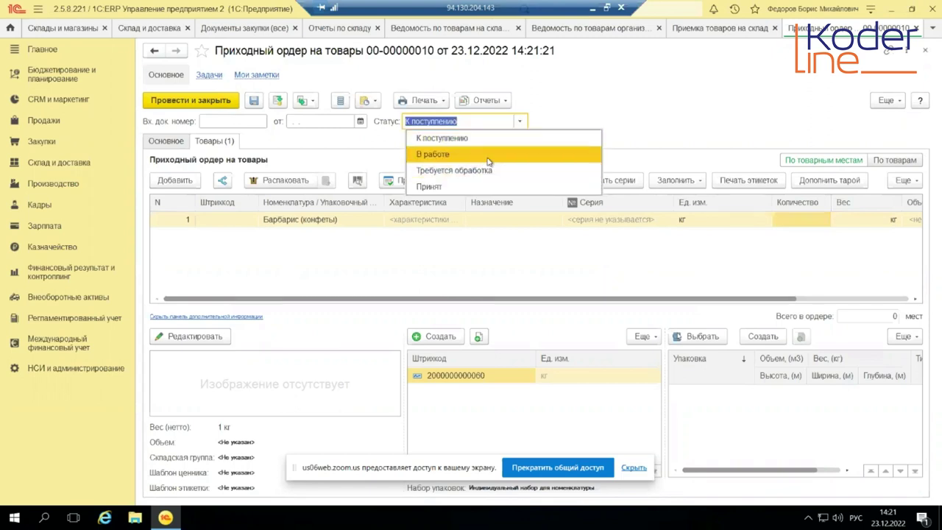
pyautogui.click(487, 155)
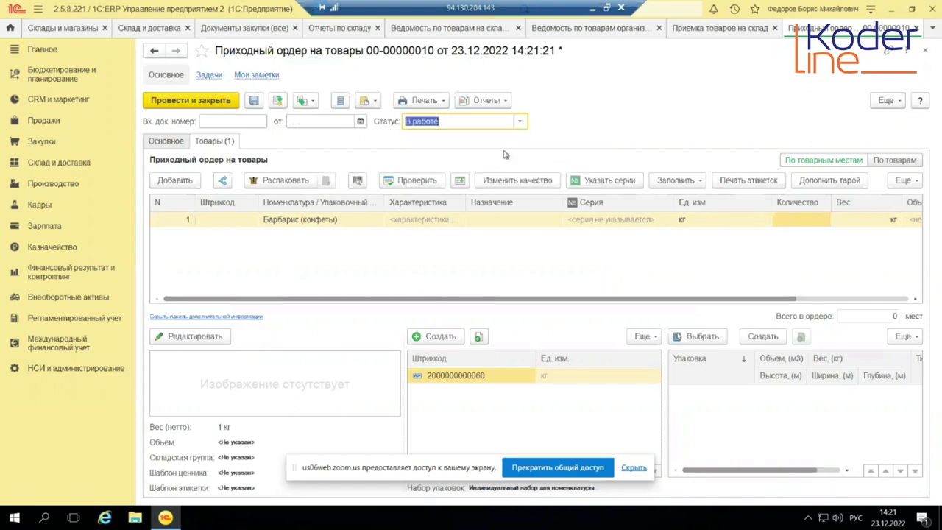
pyautogui.click(520, 121)
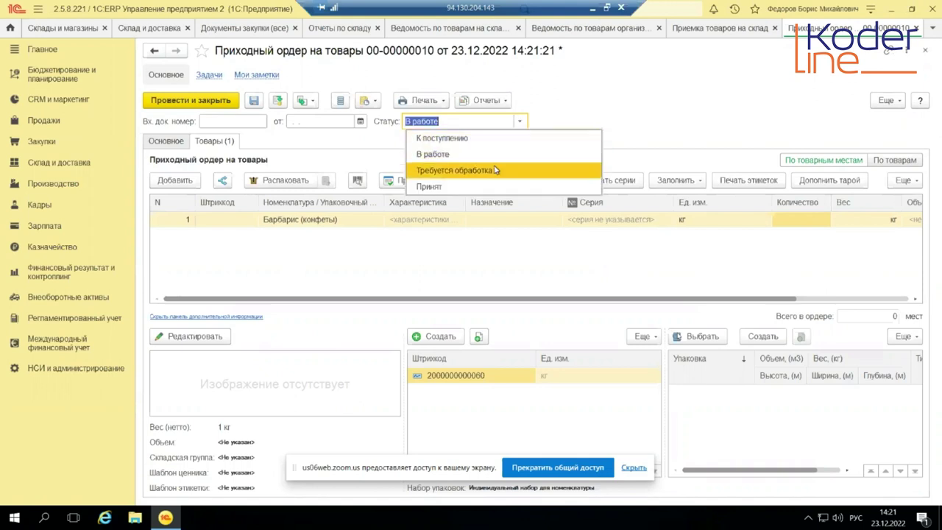
pyautogui.click(493, 170)
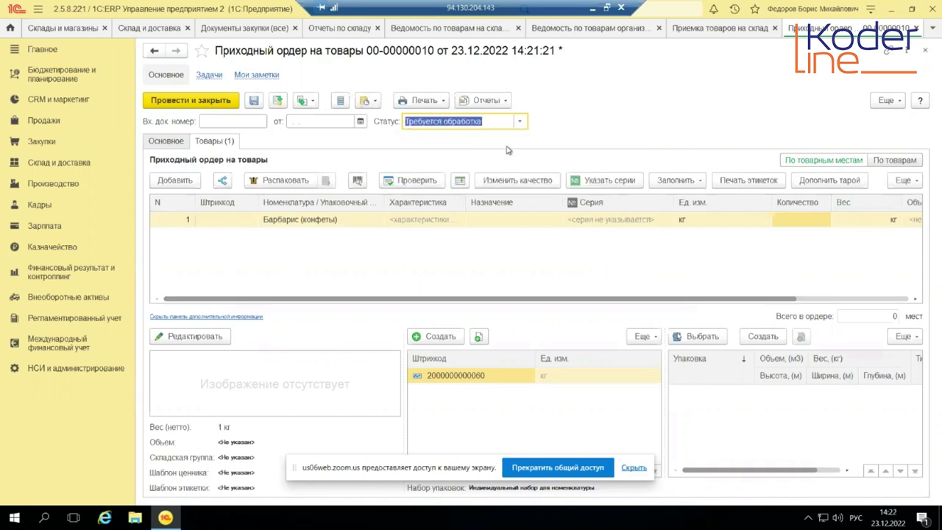
pyautogui.press('Tab')
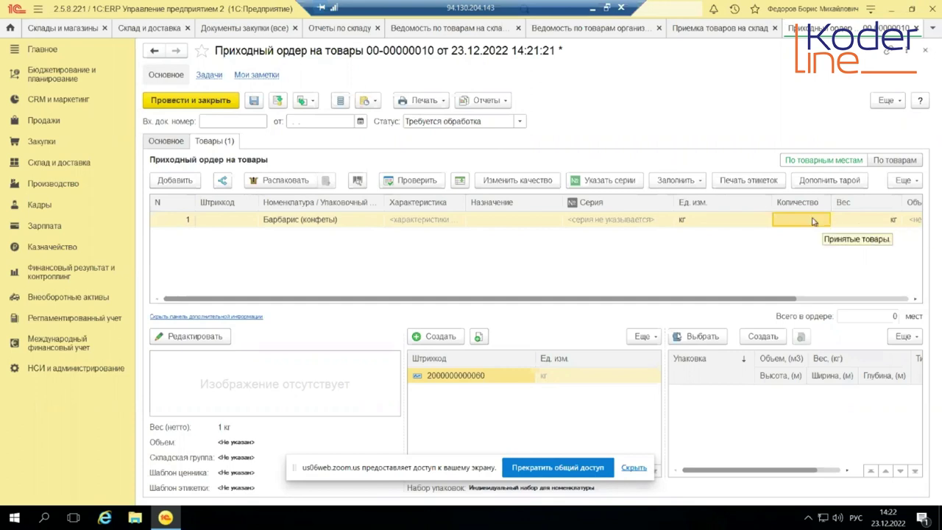
# Set the receipt order's status to "Принят" with a "Барбарис (конфеты)" quantity of 10 kg, posting and closing the order.
pyautogui.click(502, 121)
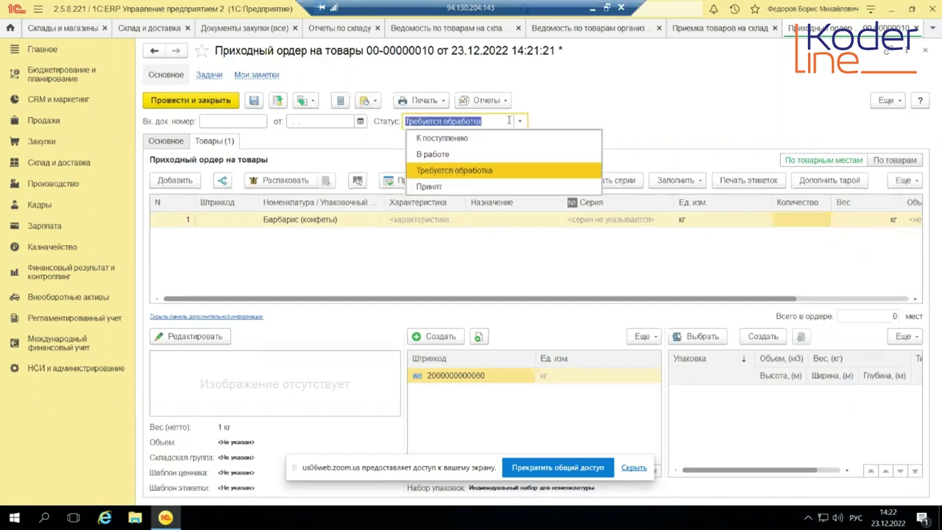
pyautogui.click(440, 186)
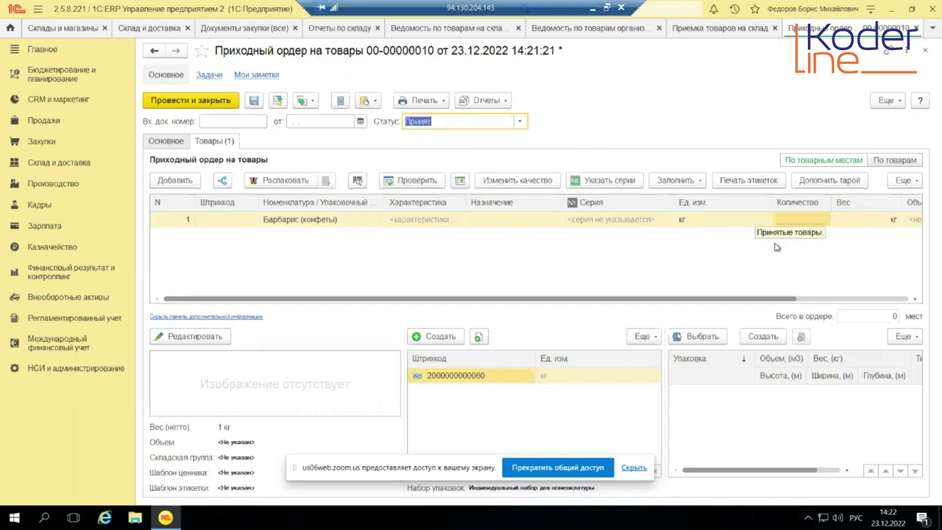
pyautogui.click(801, 219)
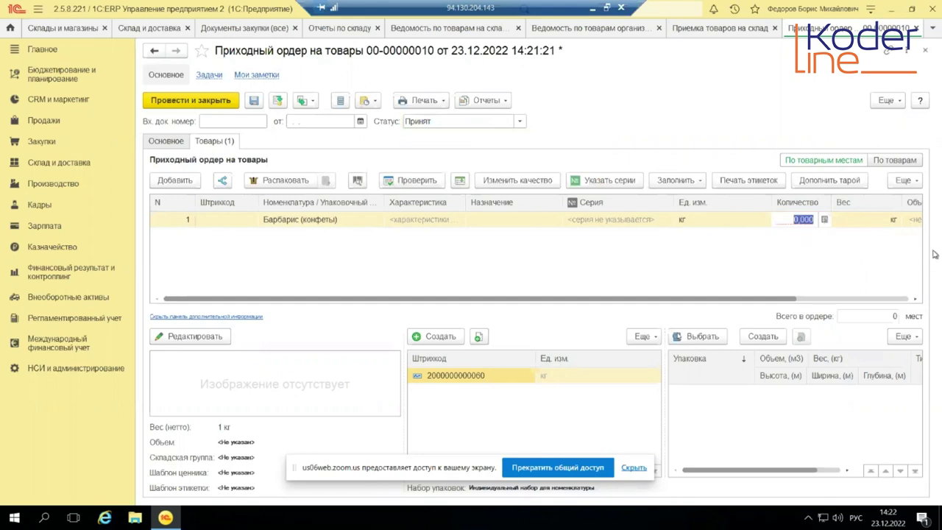
pyautogui.write('10')
pyautogui.press('Return')
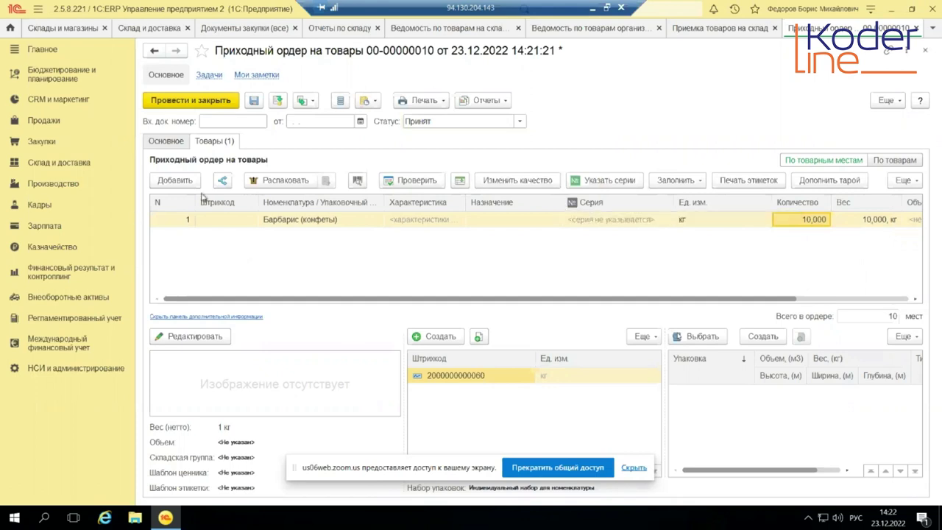
pyautogui.click(253, 120)
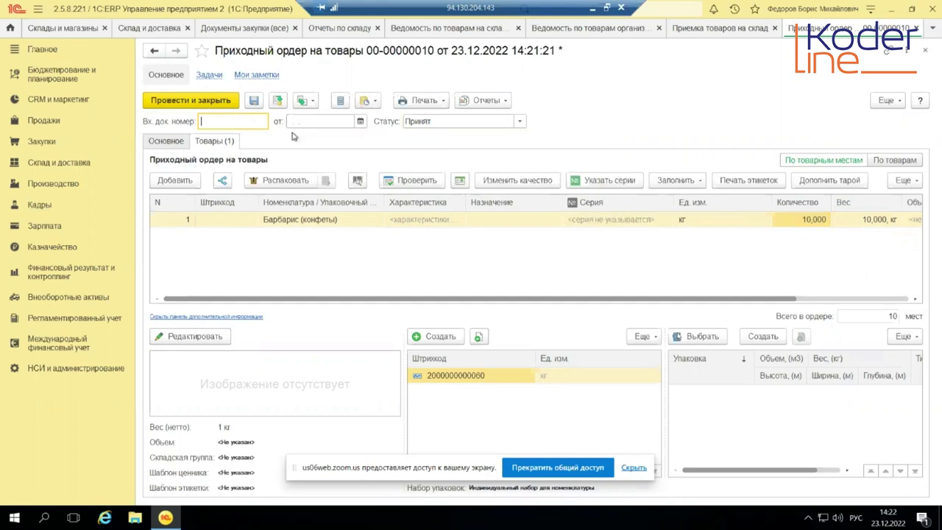
pyautogui.click(213, 103)
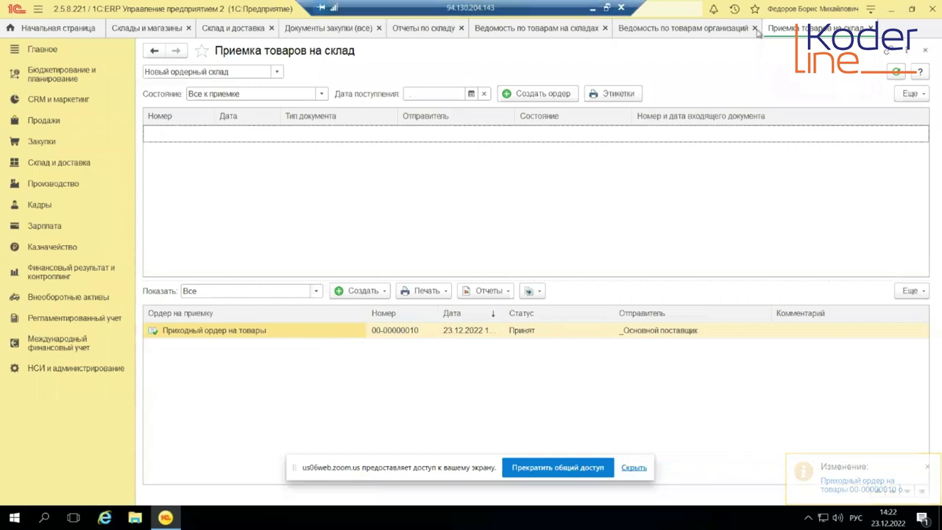
# Generate the warehouse report "Контроль оформления документов товародвижения" again for "Новый ордерный склад" to check for remaining discrepancies.
pyautogui.click(259, 30)
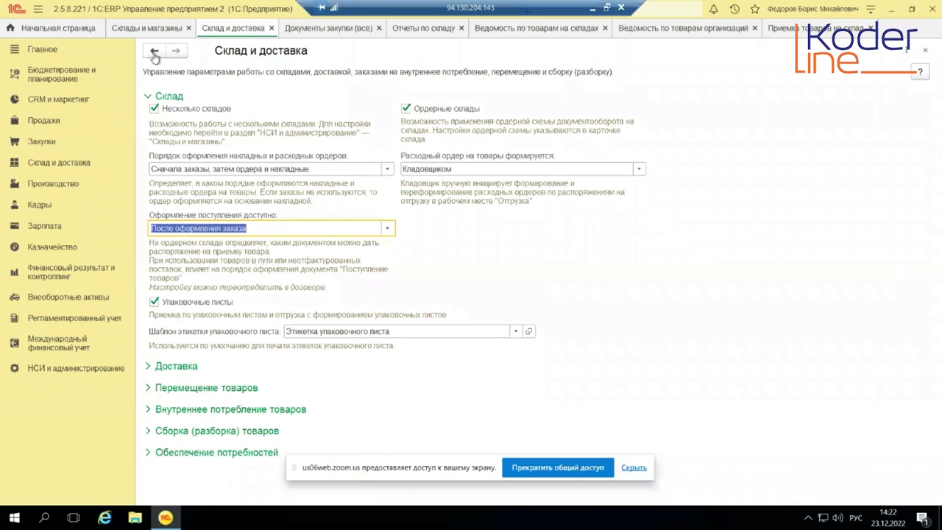
pyautogui.click(46, 163)
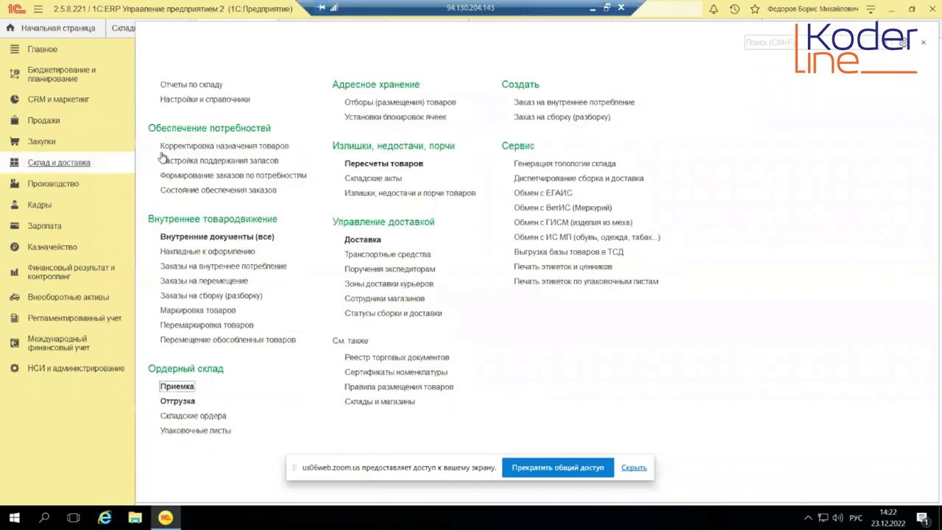
pyautogui.click(203, 87)
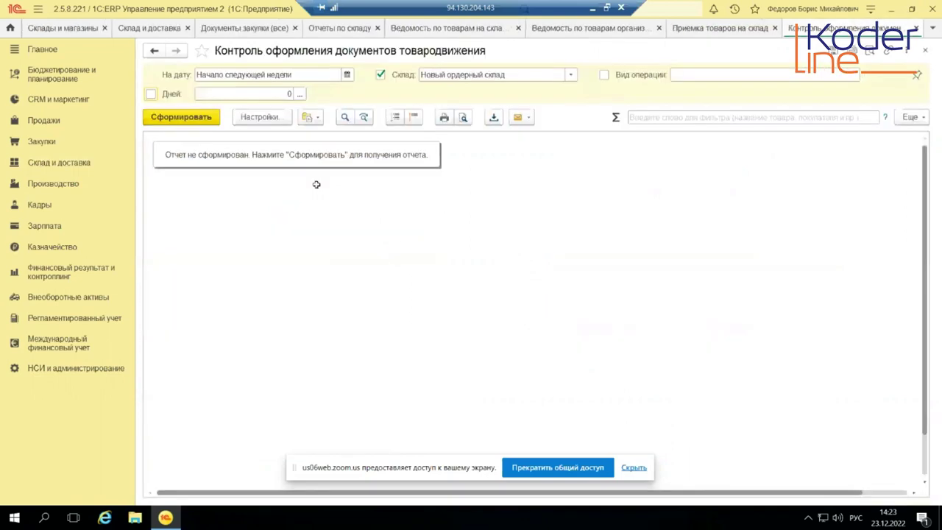
pyautogui.click(188, 117)
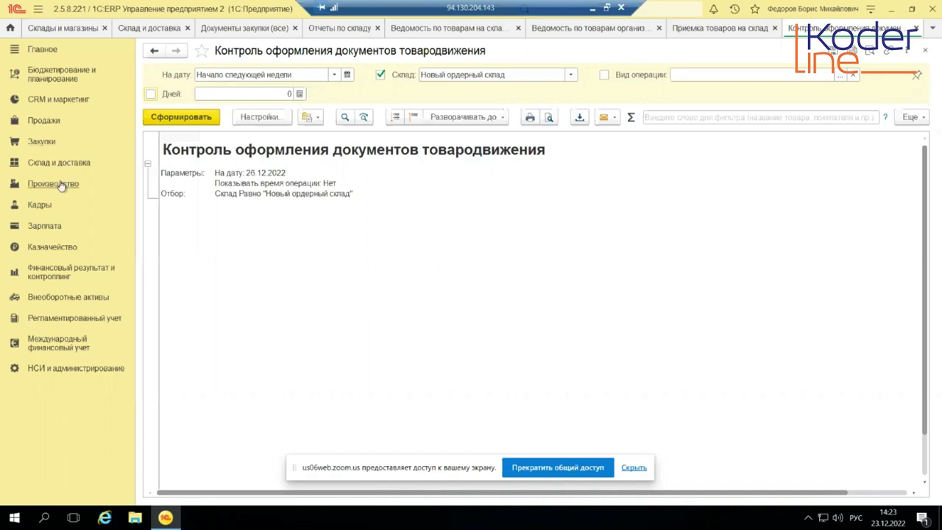
# Open the supplier orders list and create a new order by copying the one dated 15.12.2022.
pyautogui.click(59, 146)
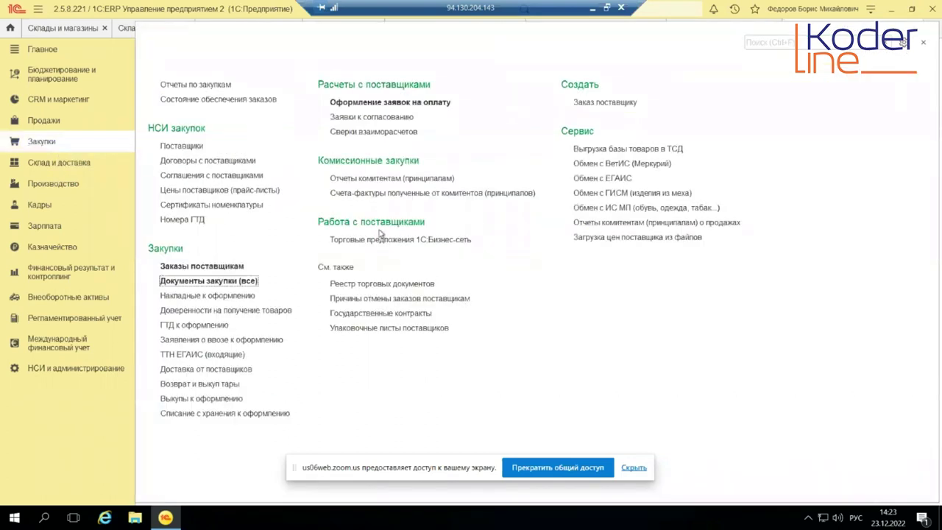
pyautogui.click(218, 266)
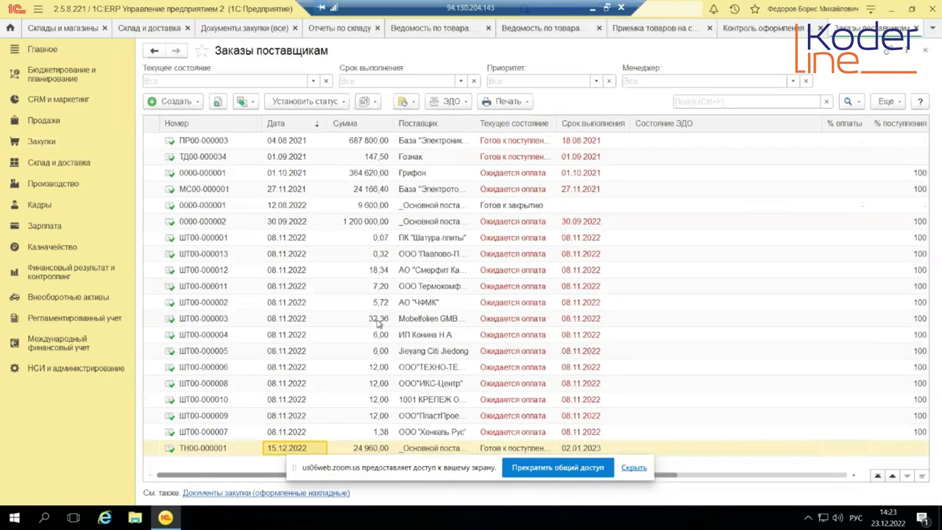
pyautogui.rightClick(225, 448)
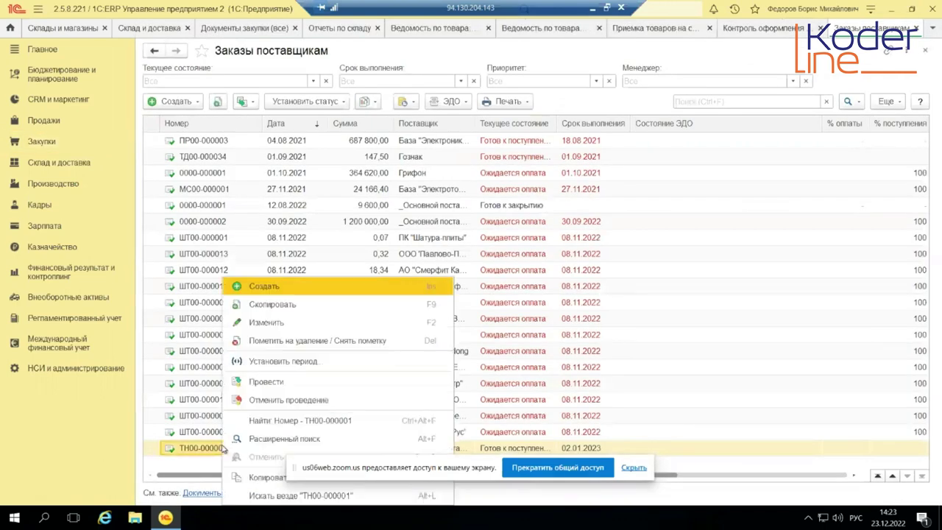
pyautogui.click(284, 308)
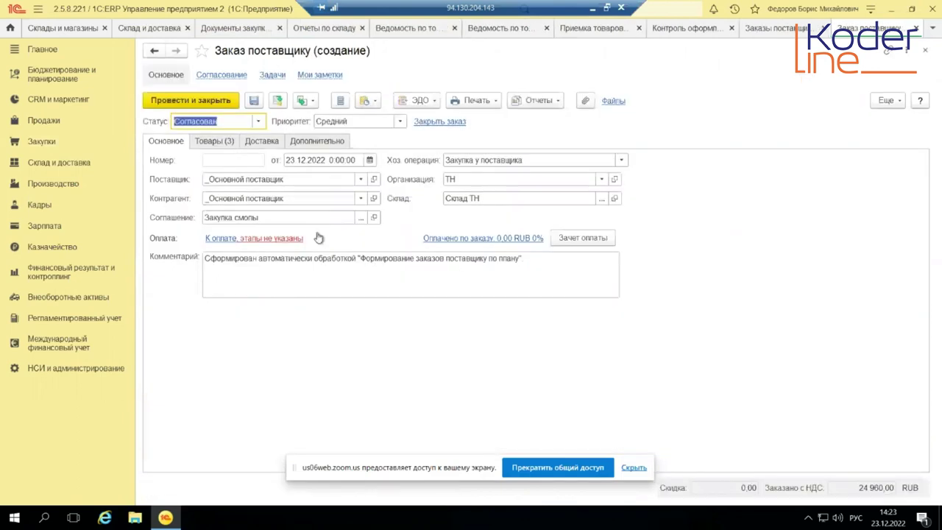
# Clear the auto-generated comment text from the new supplier order.
pyautogui.click(542, 256)
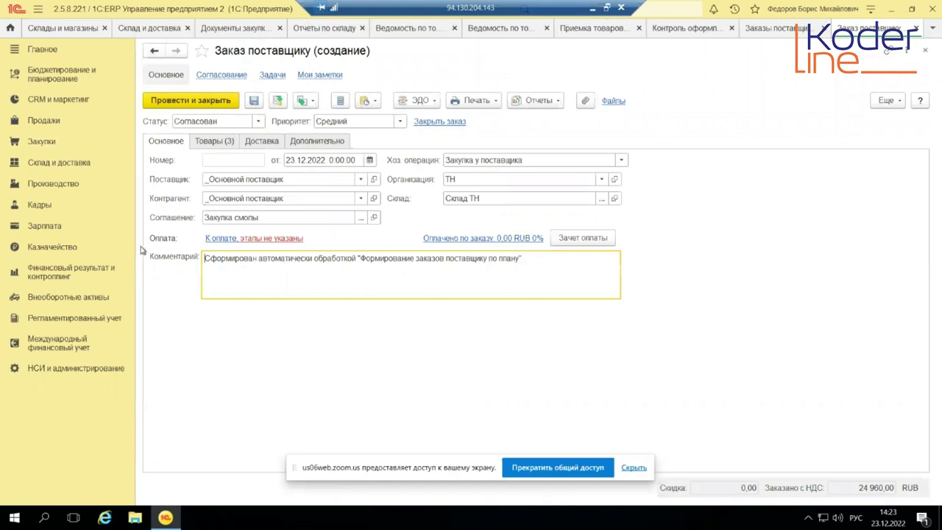
pyautogui.click(385, 272)
pyautogui.moveTo(524, 258); pyautogui.dragTo(81, 263)
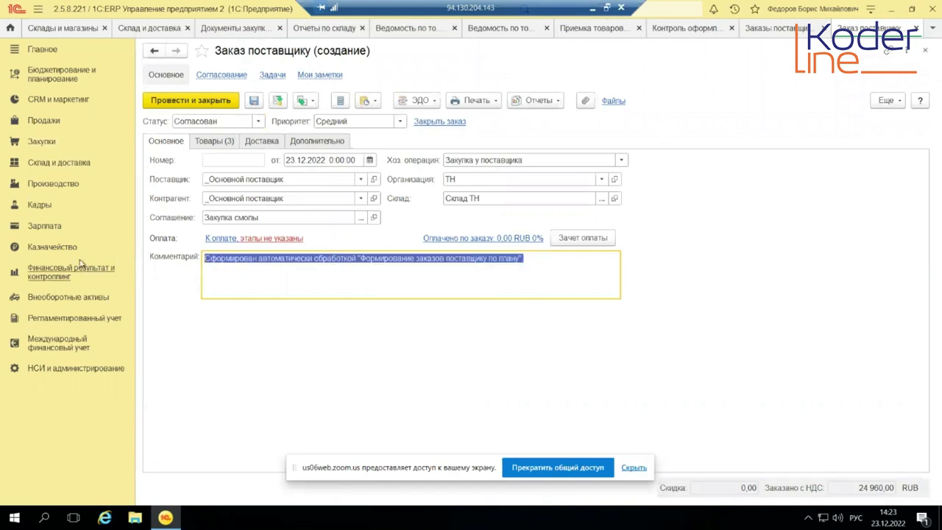
pyautogui.press('Delete')
# Set the order's warehouse to "Новый ордерный склад" and its organization to "Орион".
pyautogui.click(599, 199)
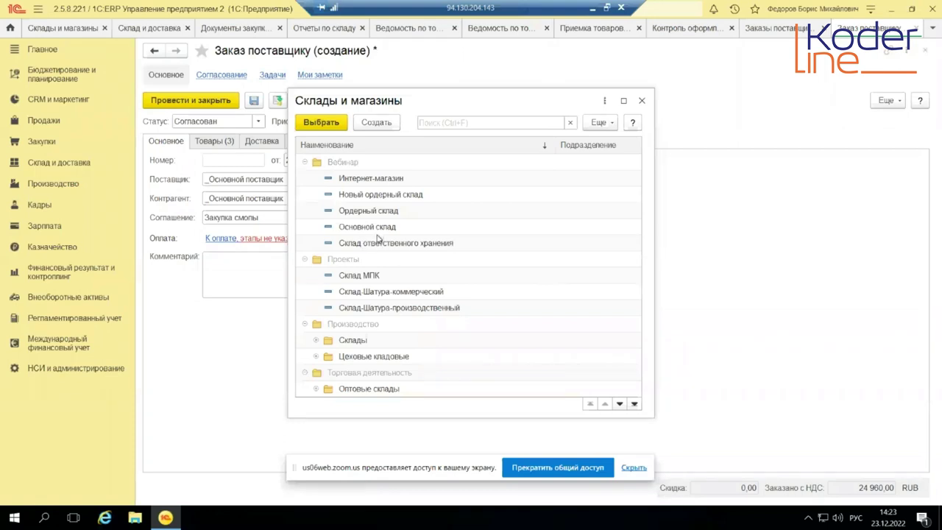
pyautogui.doubleClick(375, 195)
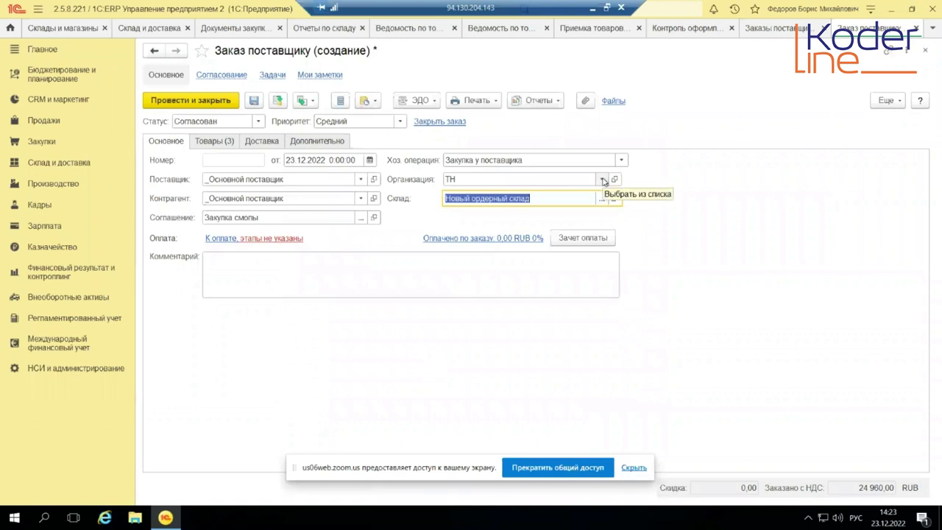
pyautogui.click(603, 179)
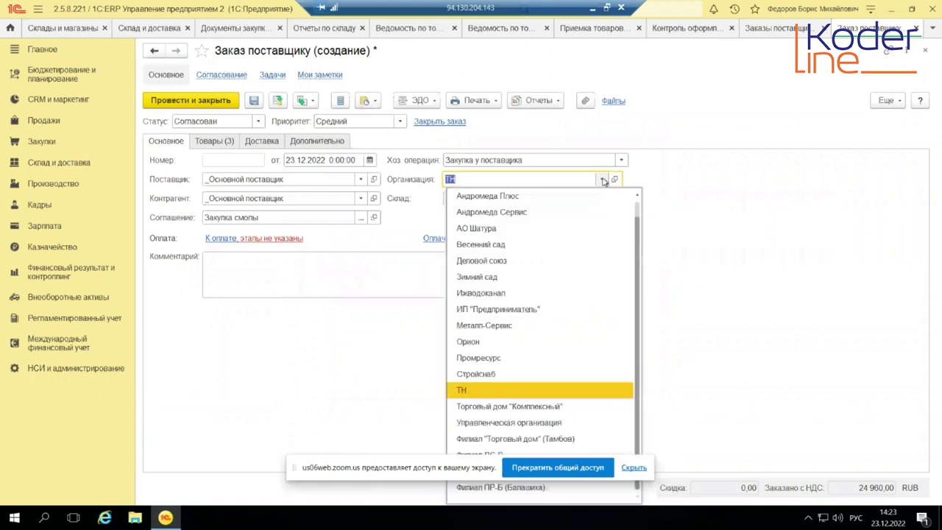
pyautogui.click(474, 345)
# Remove the "Закупка смолы" agreement from the supplier order.
pyautogui.click(323, 218)
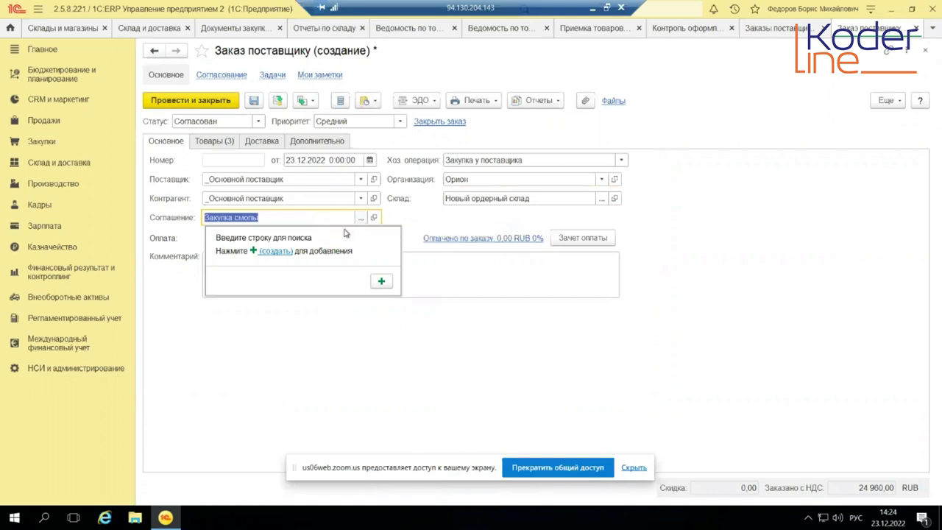
pyautogui.press('BackSpace')
pyautogui.press('Tab')
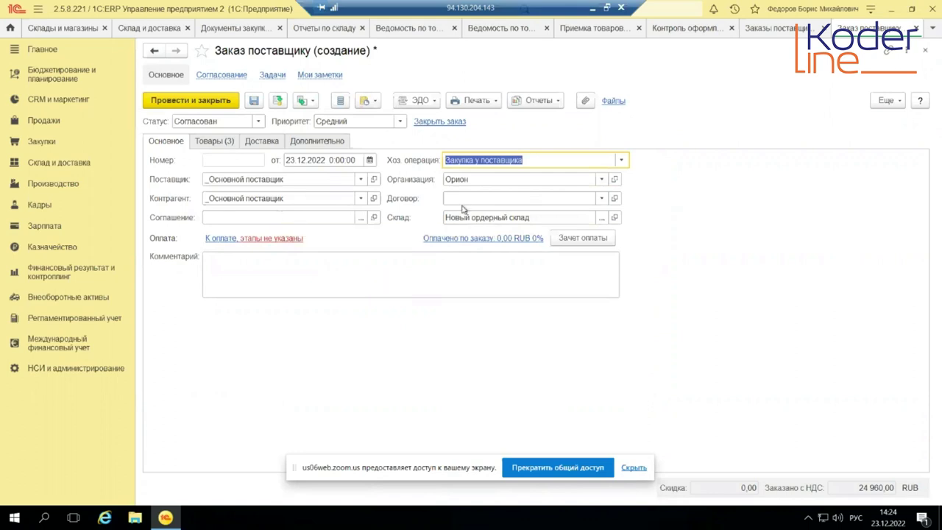
# Create a new purchase contract for the order and name it "Закупка на ордерный склад - 1".
pyautogui.click(459, 199)
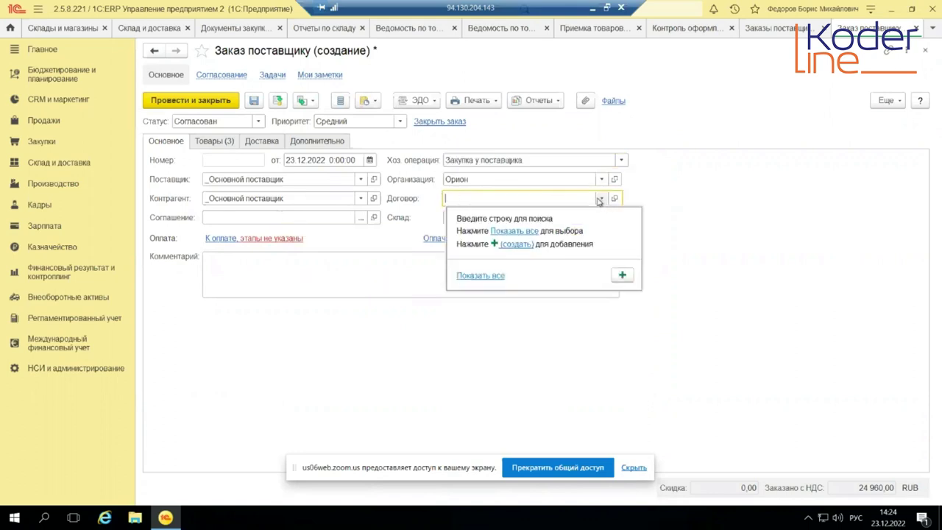
pyautogui.click(520, 245)
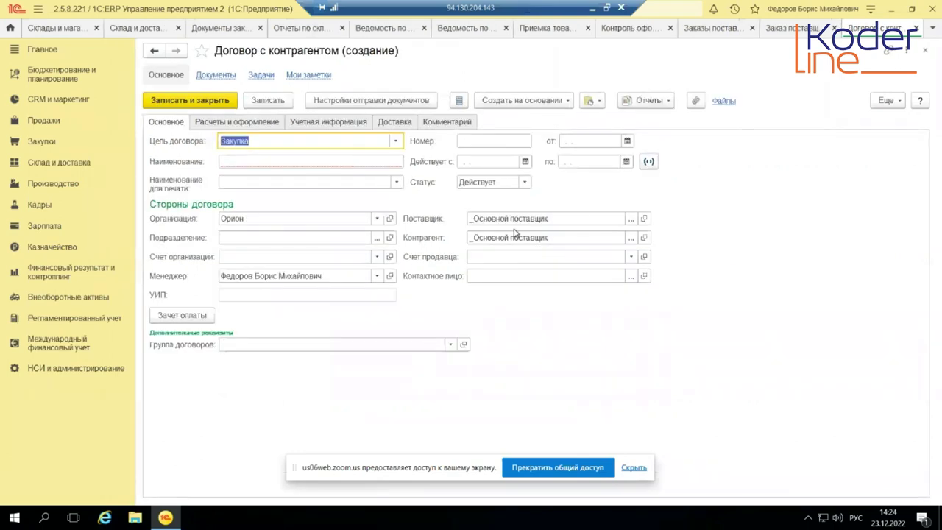
pyautogui.click(276, 142)
pyautogui.click(285, 163)
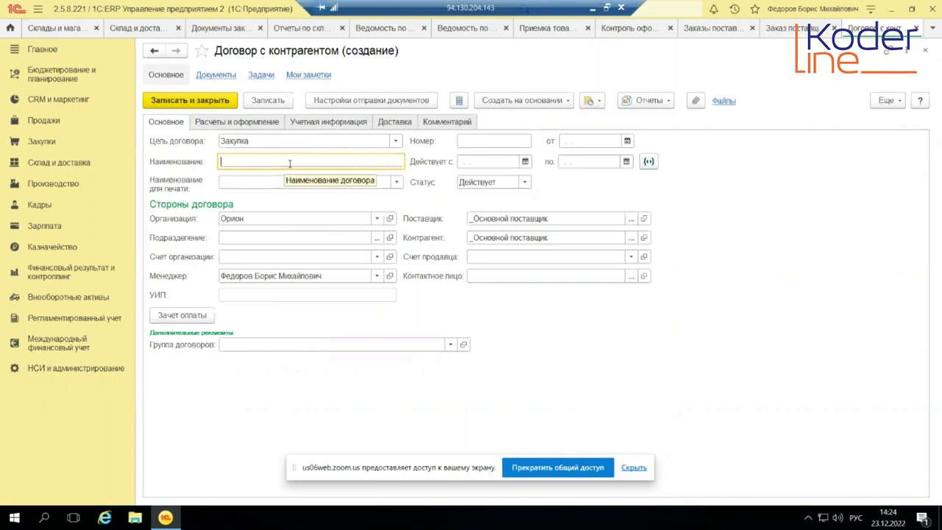
pyautogui.write('Зак')
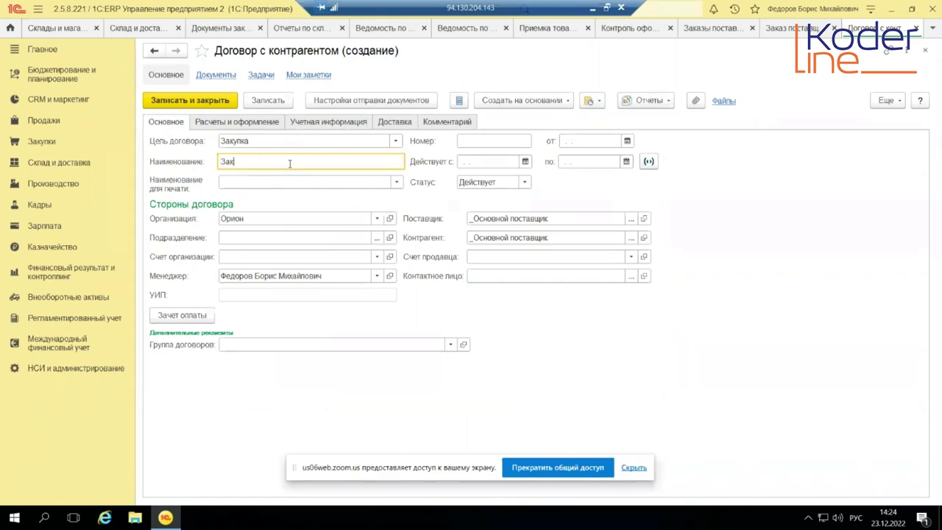
pyautogui.write('упка на ордерный склад - 1')
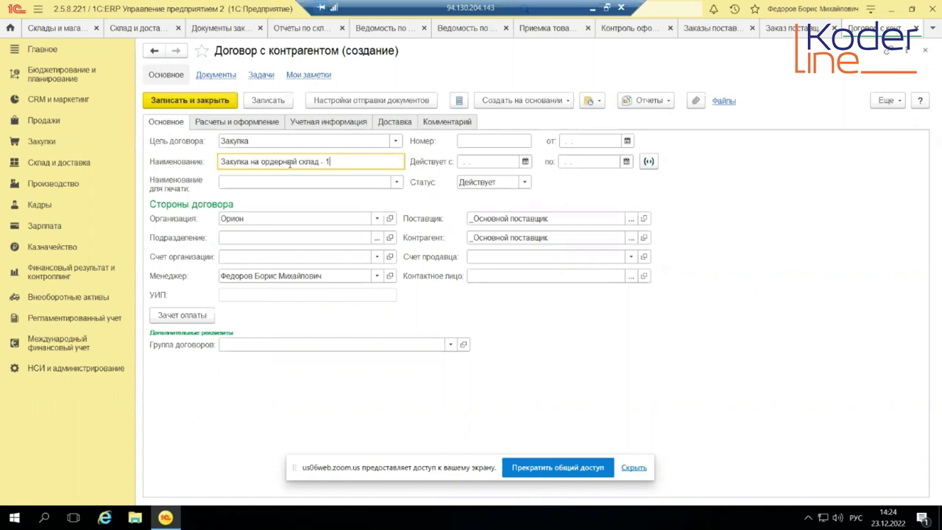
# Make the contract's receipt order processing available "После оформления накладной" in the settlement and processing settings.
pyautogui.click(319, 123)
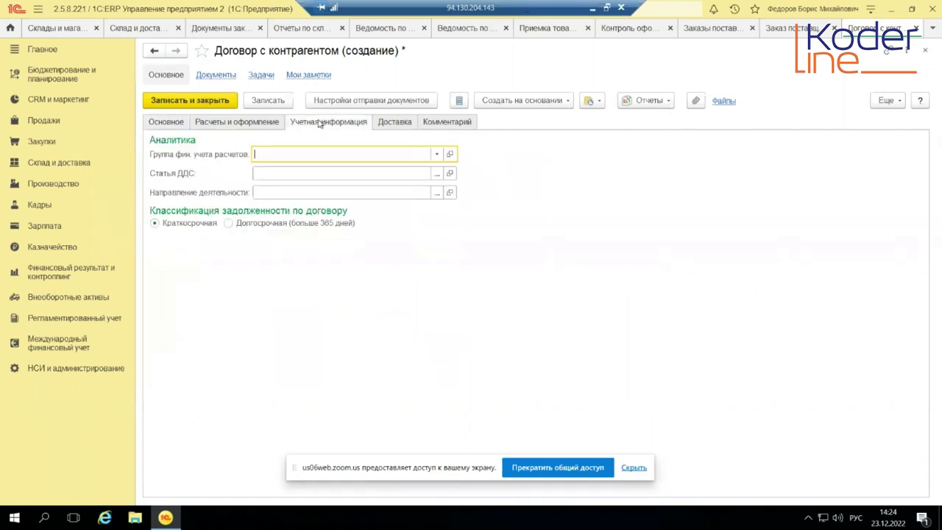
pyautogui.click(259, 123)
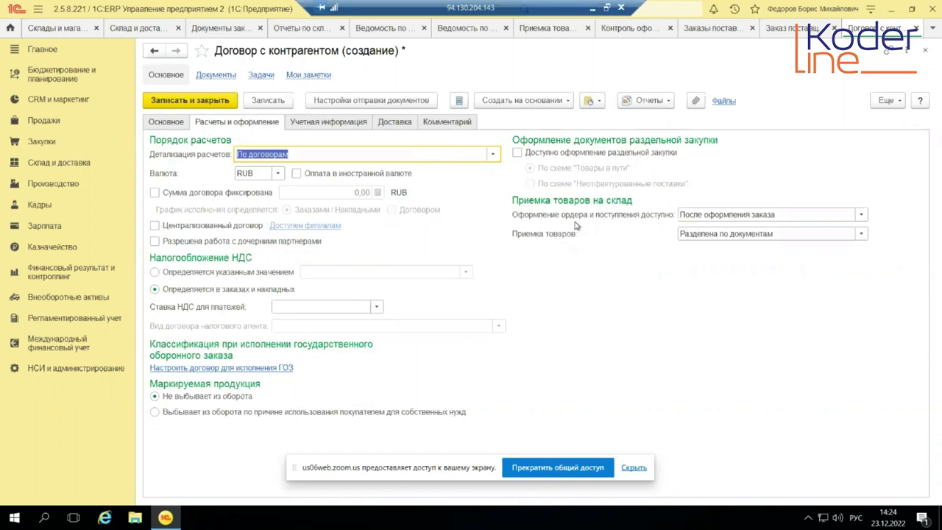
pyautogui.click(862, 214)
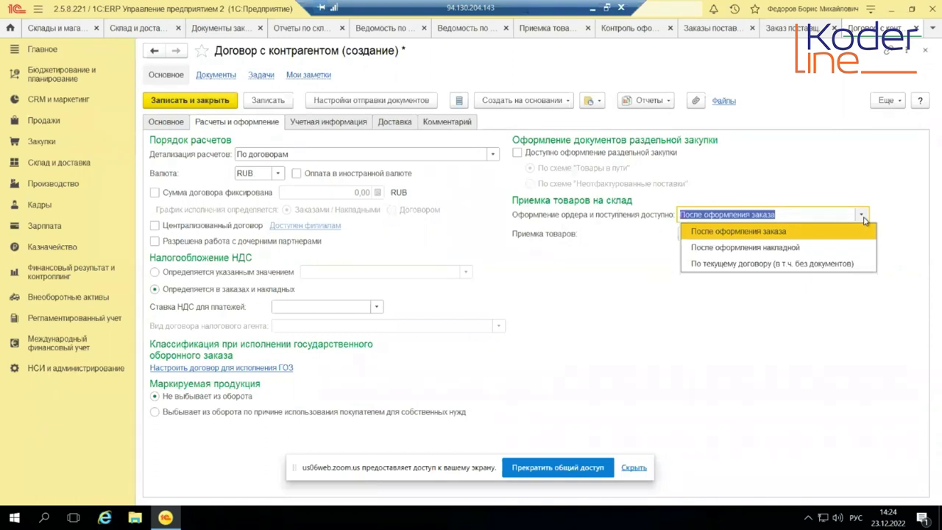
pyautogui.click(765, 249)
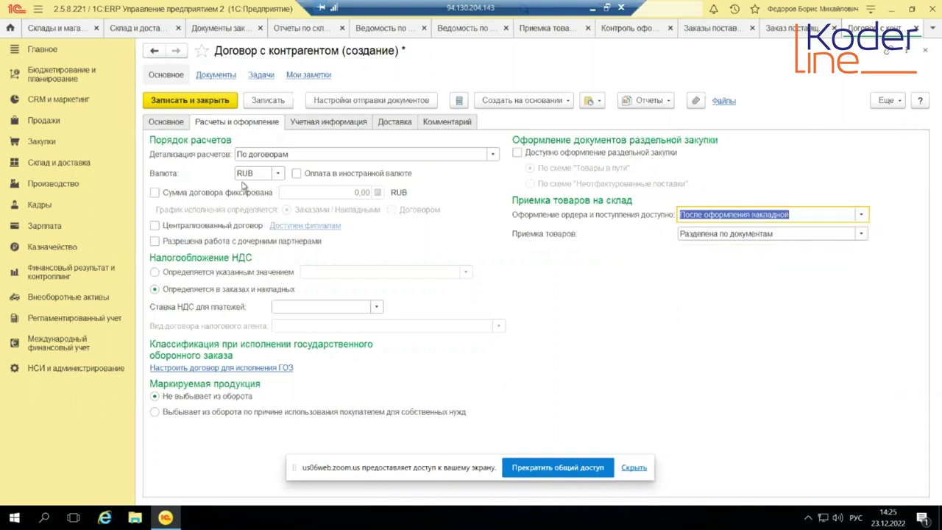
# Rename the contract "Закупка на ордерный склад - (после оф.накладной)", then save and close it.
pyautogui.click(166, 122)
pyautogui.press('End')
pyautogui.press('BackSpace')
pyautogui.write('(после оф')
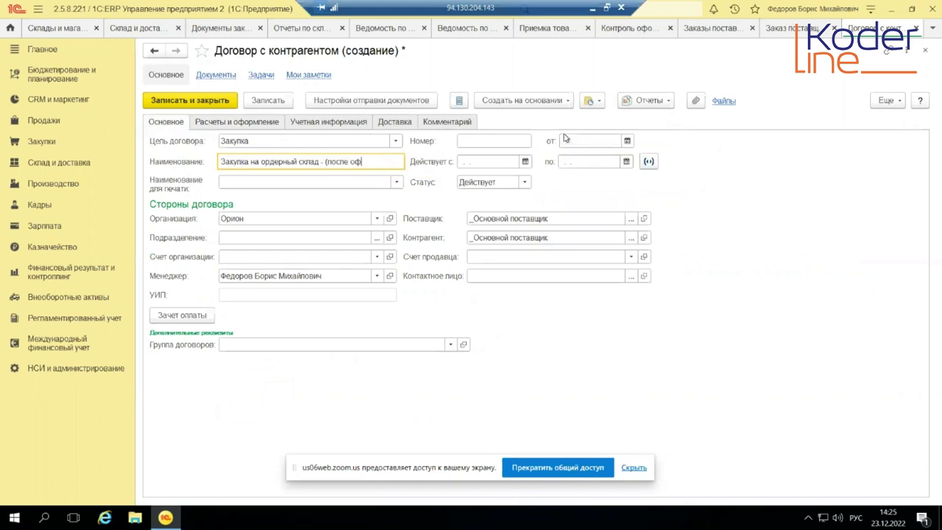
pyautogui.write('.на')
pyautogui.write('кладной')
pyautogui.write(')')
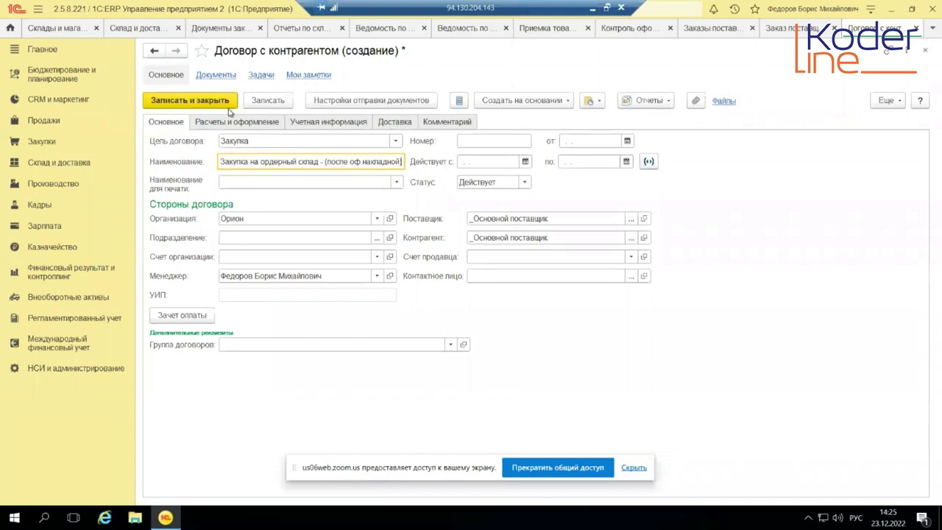
pyautogui.click(207, 100)
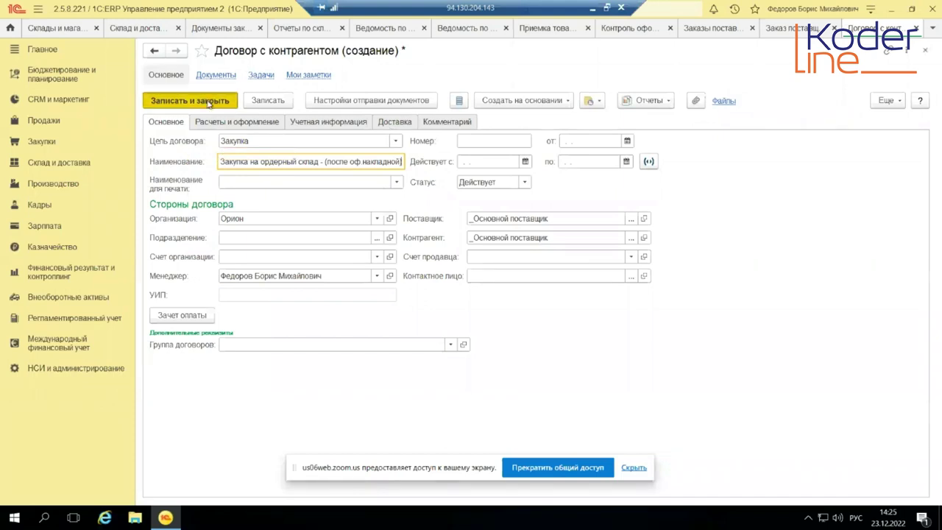
# Change the supplier order's status to "Подтвержден".
pyautogui.click(454, 282)
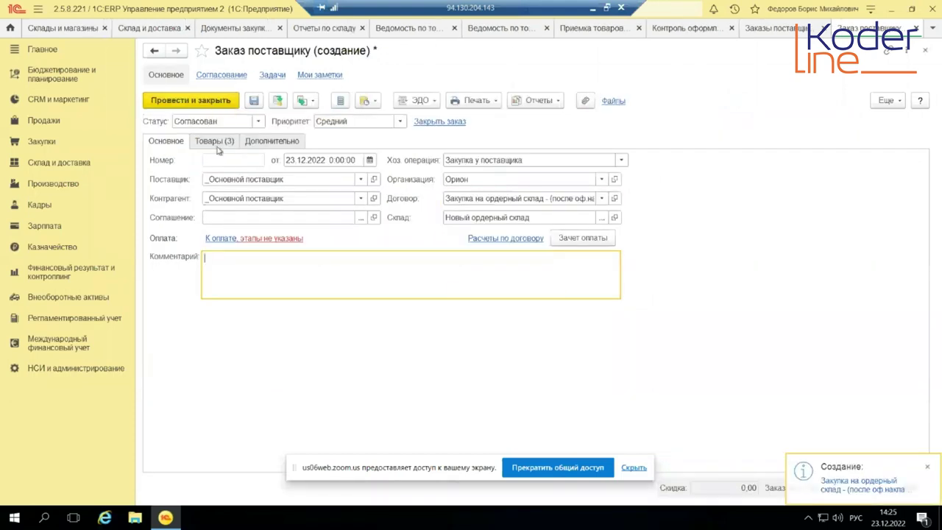
pyautogui.click(259, 122)
pyautogui.click(259, 121)
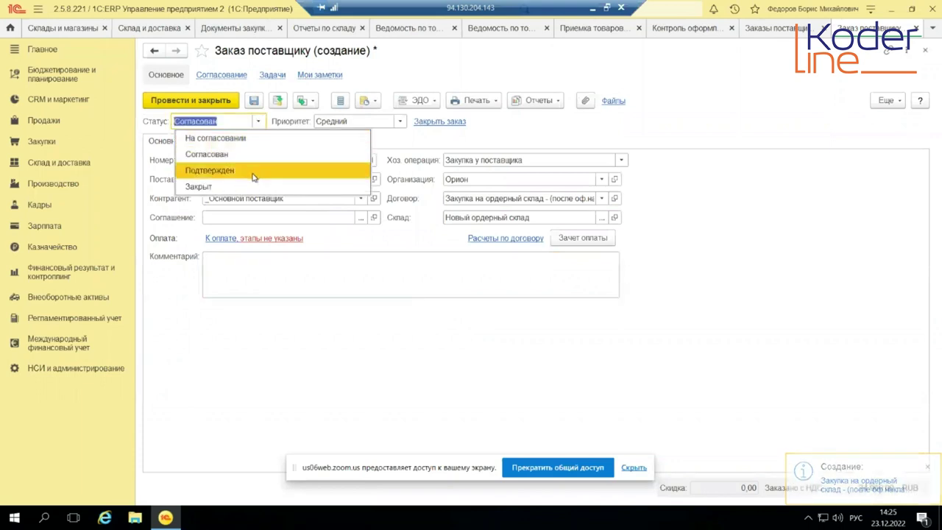
pyautogui.click(254, 176)
# Delete the 4 800 kg and 3 200 kg "Смола 1" rows from the order's goods, then post and close the order.
pyautogui.click(229, 143)
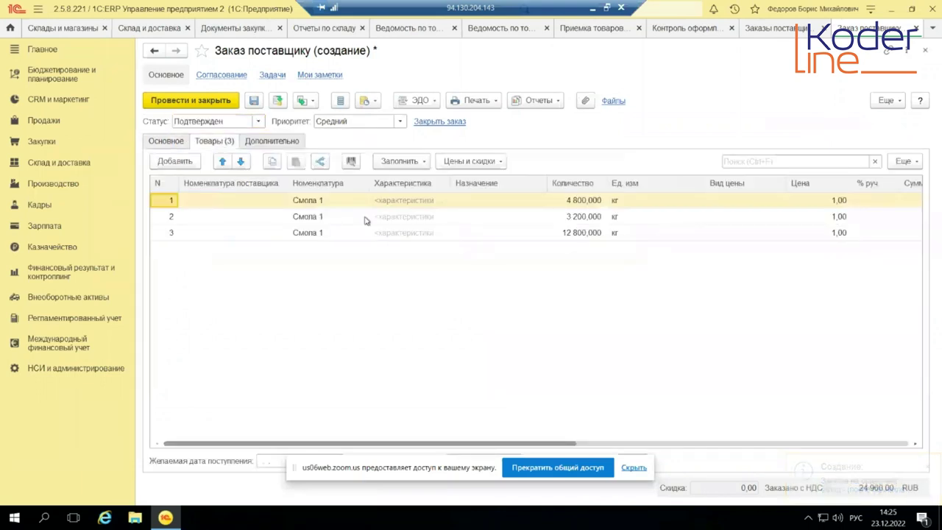
pyautogui.click(589, 200)
pyautogui.click(589, 217)
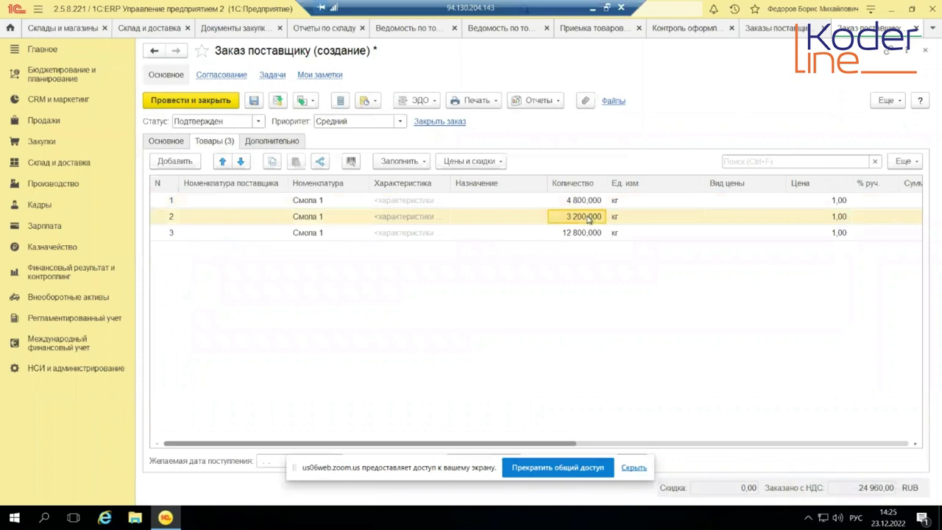
pyautogui.click(587, 204)
pyautogui.press('Delete')
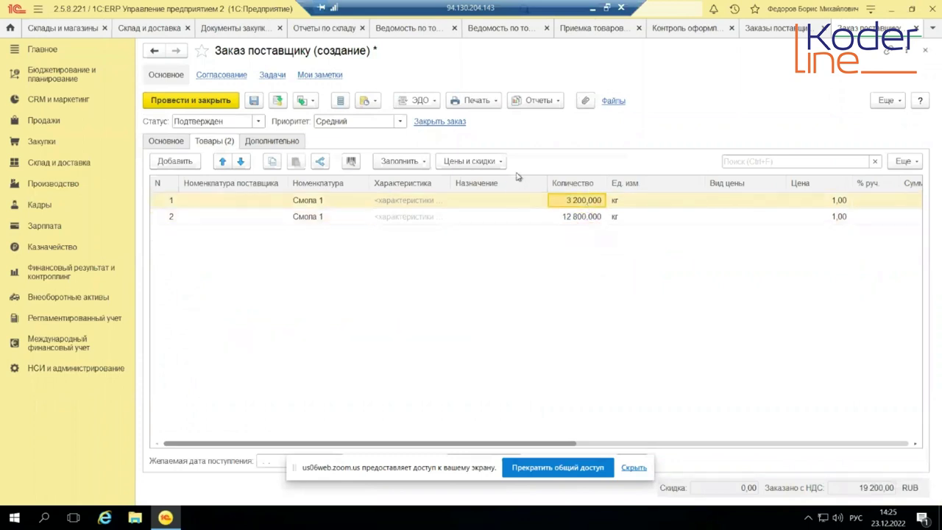
pyautogui.press('Delete')
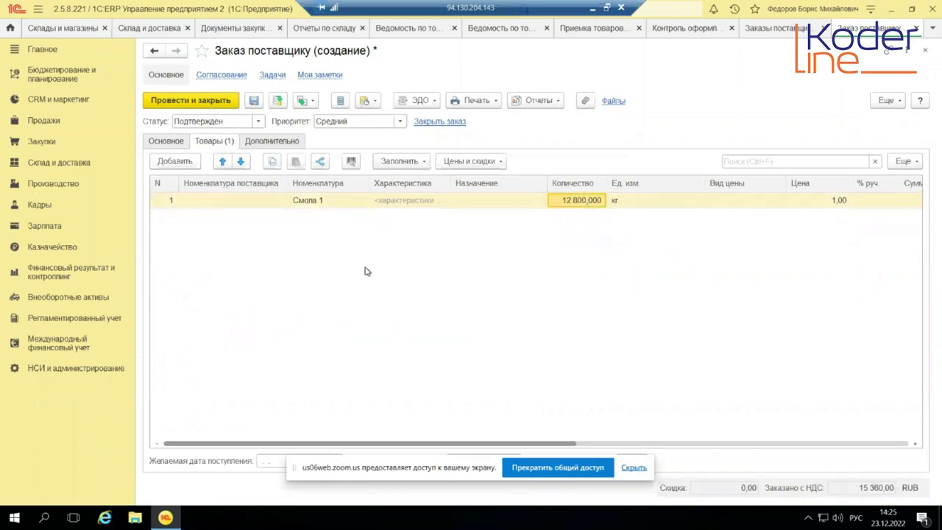
pyautogui.click(226, 106)
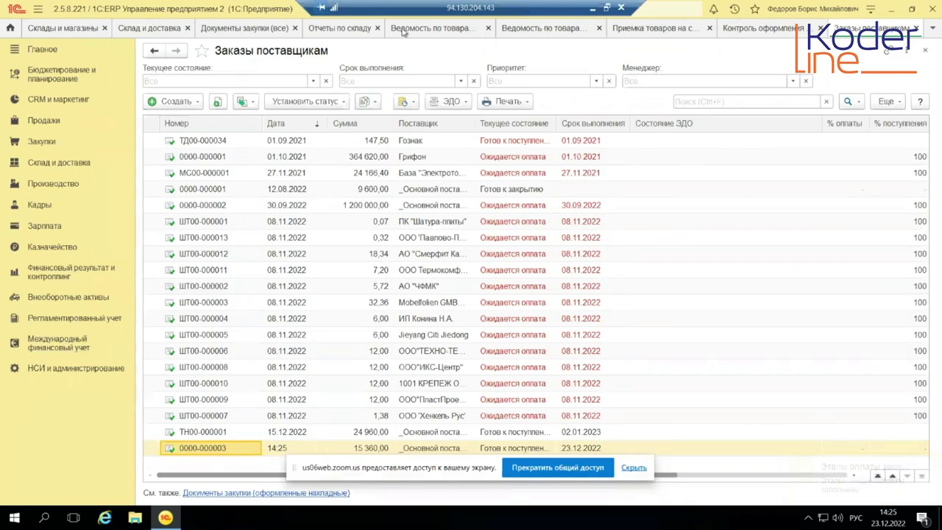
# Check the goods acceptance list of "Новый ордерный склад" for the new order, then reopen that order from the supplier orders list.
pyautogui.click(656, 28)
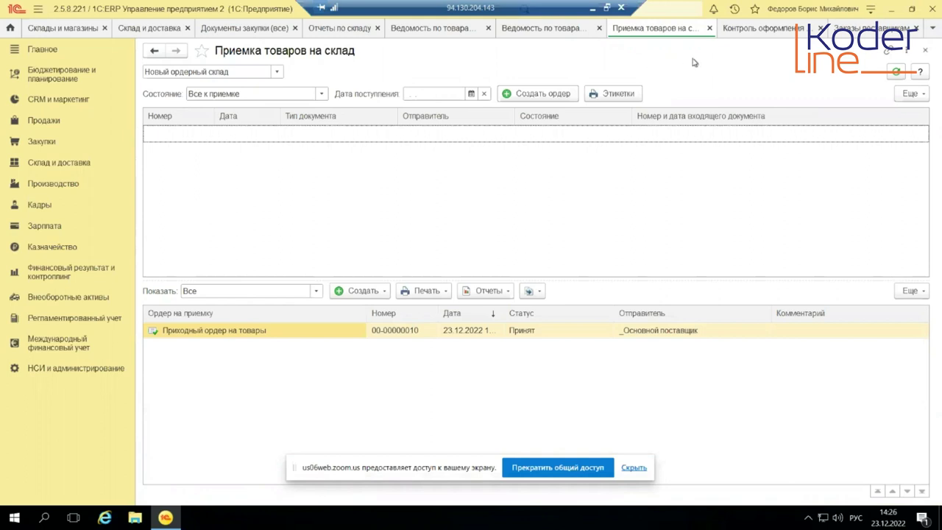
pyautogui.click(851, 32)
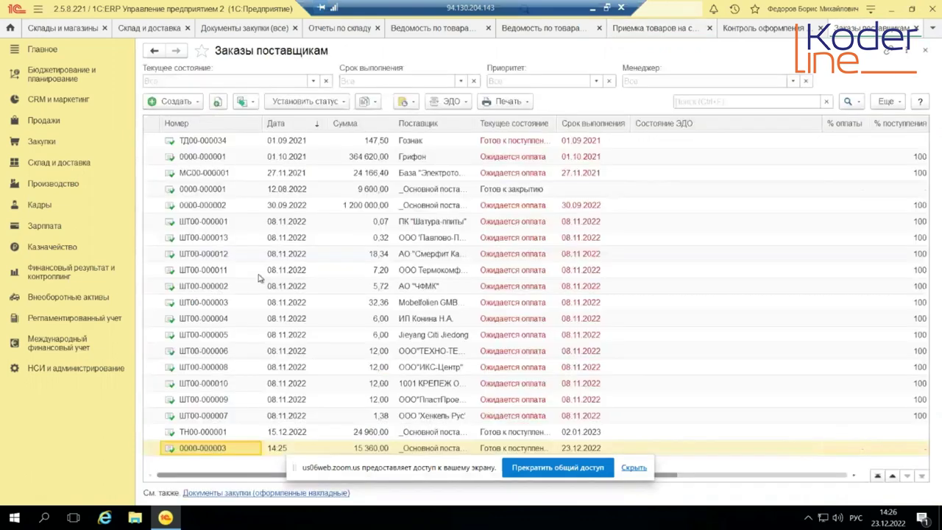
pyautogui.doubleClick(183, 451)
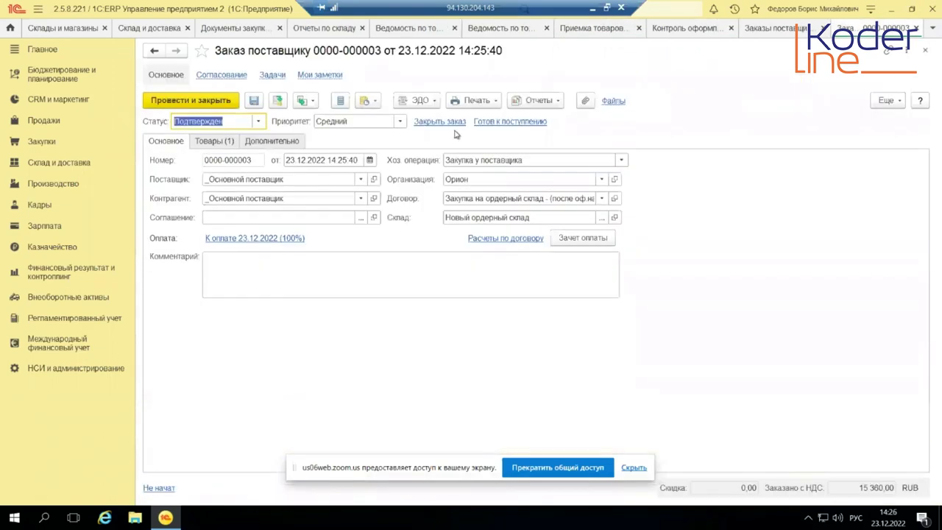
# Create a "Приобретение товаров и услуг" document based on the supplier order, then post and close it.
pyautogui.click(313, 101)
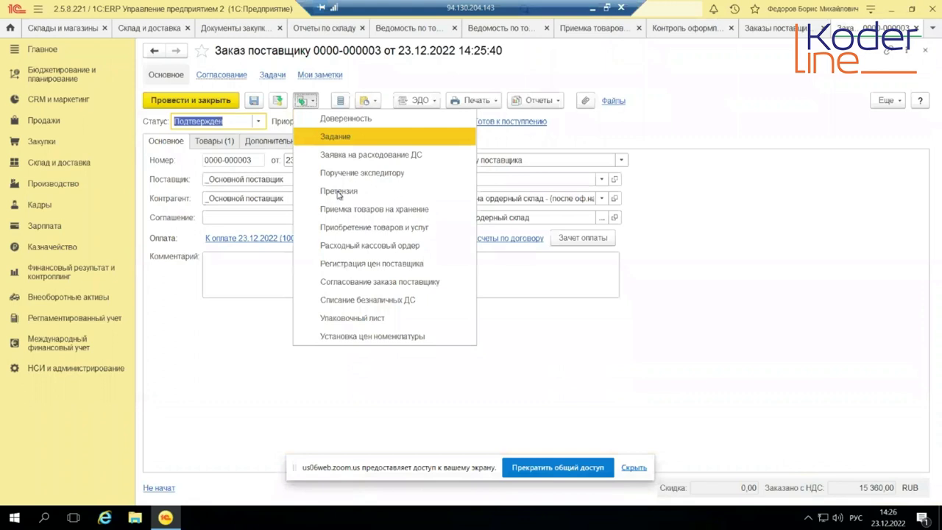
pyautogui.click(378, 229)
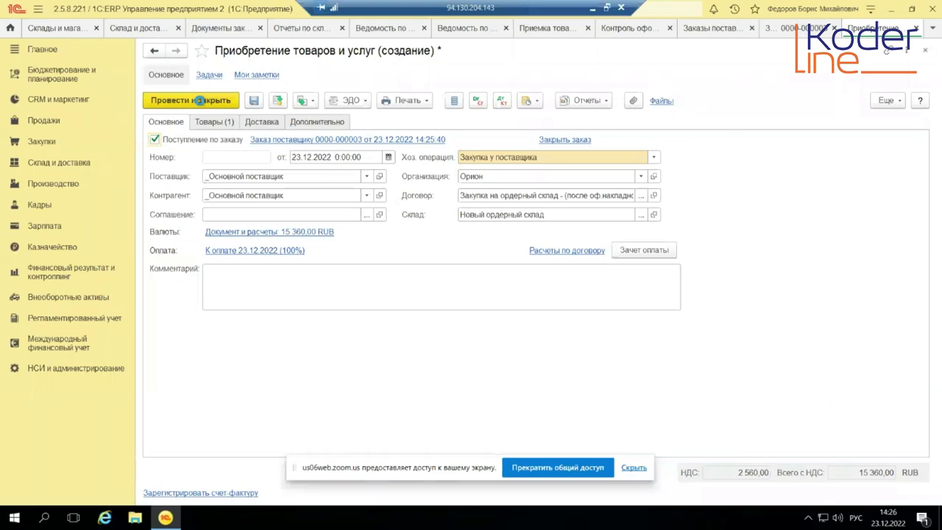
pyautogui.click(199, 100)
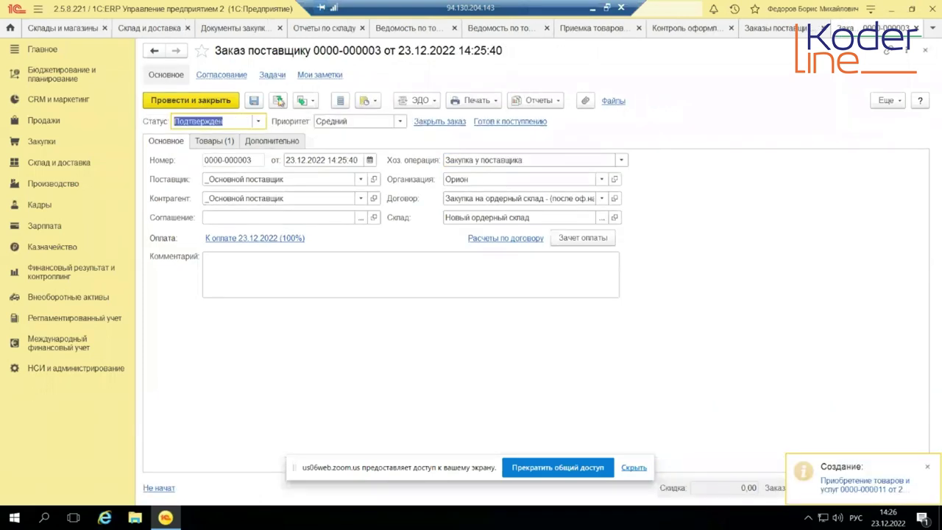
# Open the "Приобретение товаров и услуг" document from the goods acceptance list, mark it for deletion and close it.
pyautogui.click(591, 29)
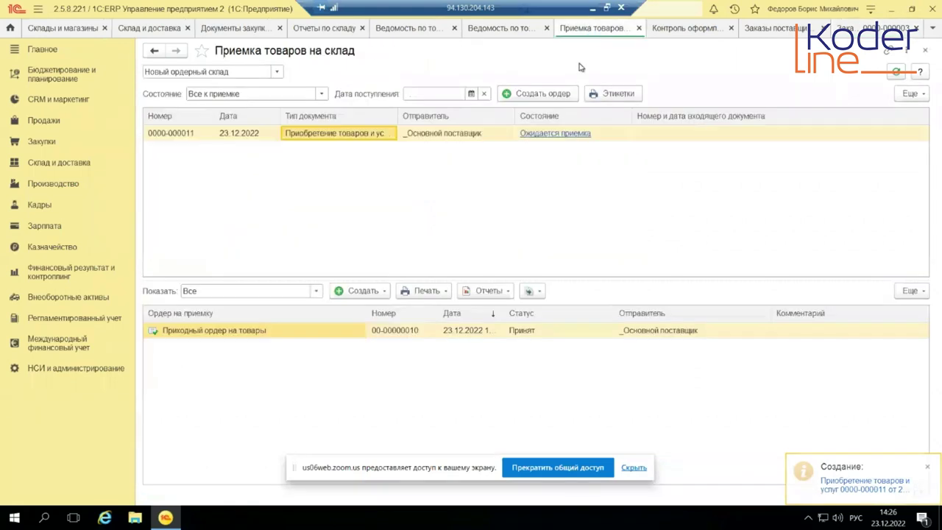
pyautogui.click(322, 135)
pyautogui.click(321, 135)
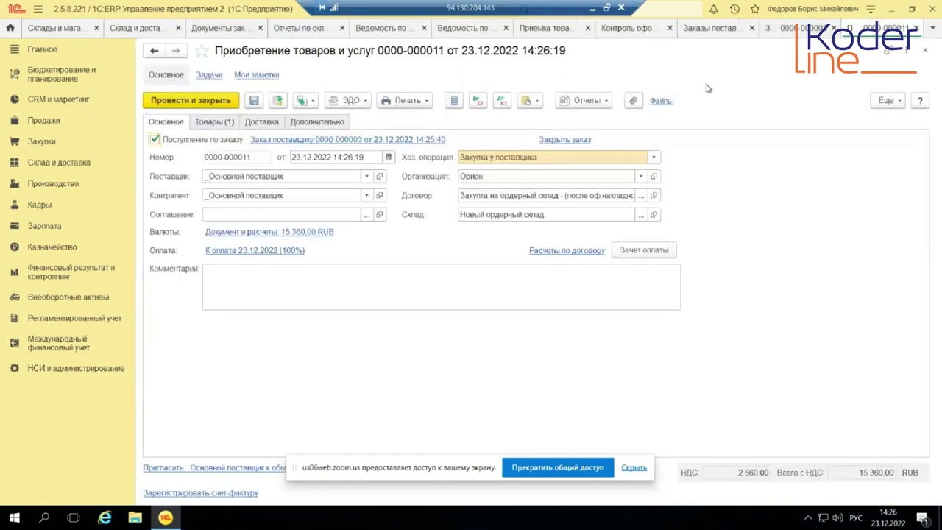
pyautogui.click(900, 104)
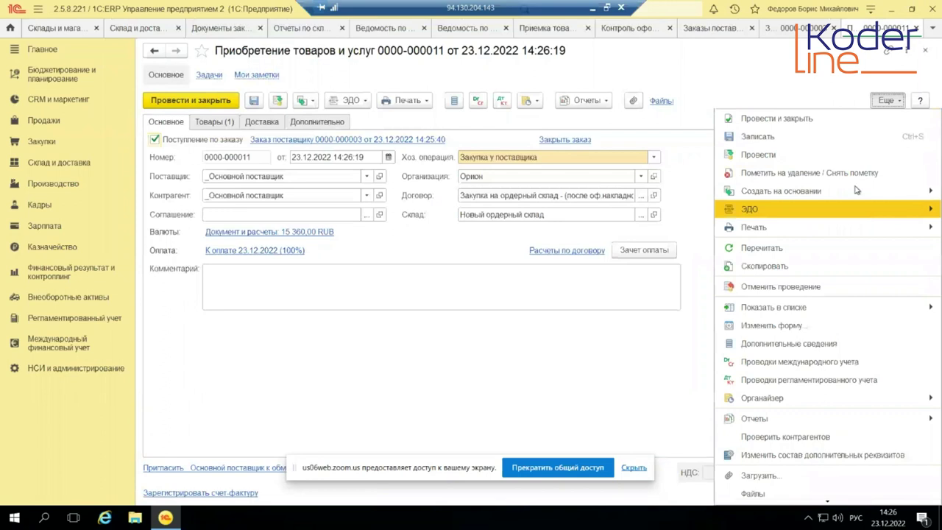
pyautogui.click(802, 173)
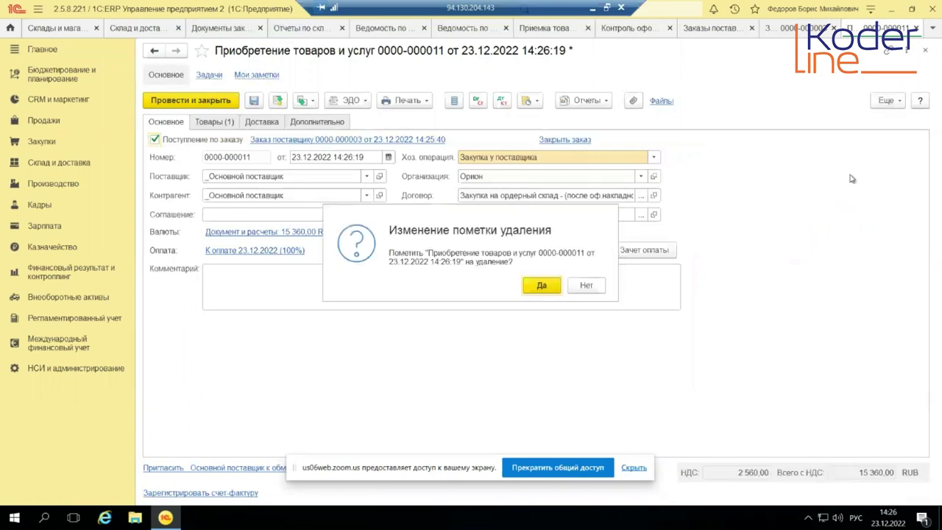
pyautogui.click(542, 285)
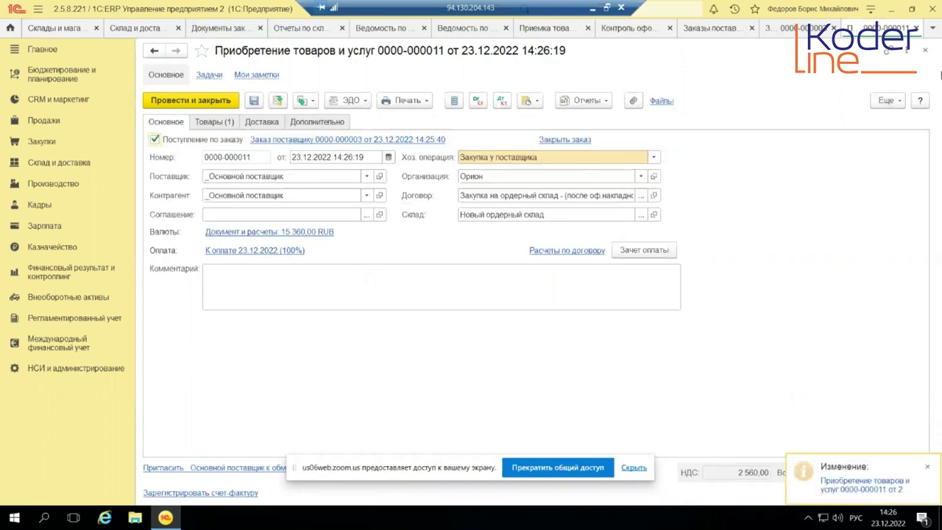
pyautogui.click(915, 28)
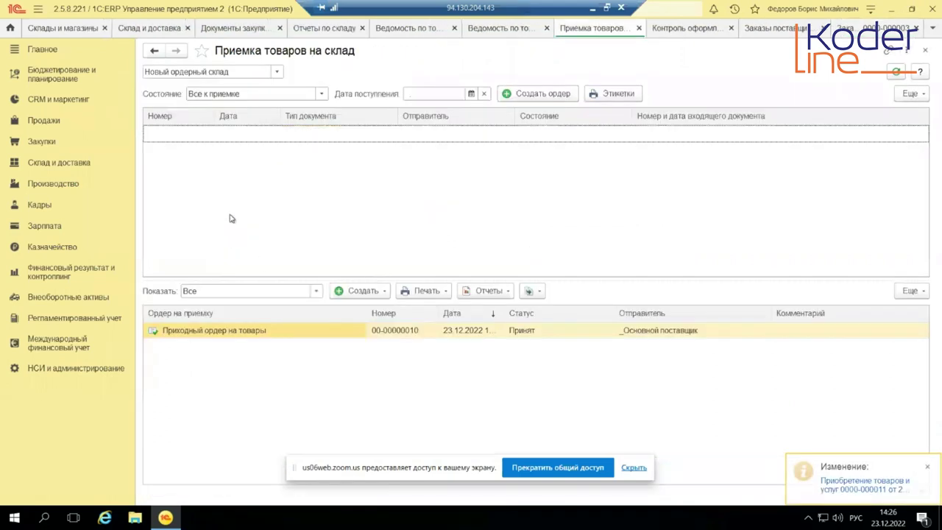
# Return to the supplier order and create a copy of its contract "Закупка на ордерный склад - (после оф.накладной)" from the contract list.
pyautogui.click(878, 30)
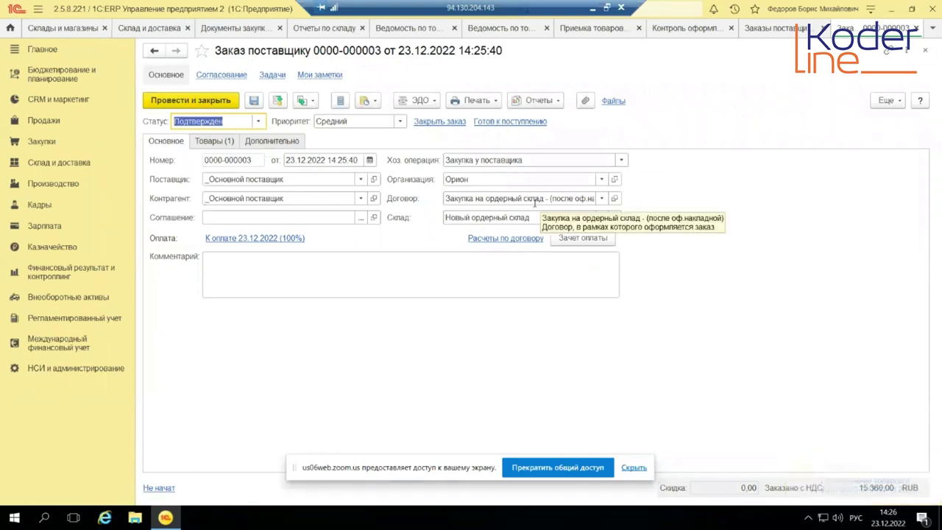
pyautogui.click(600, 201)
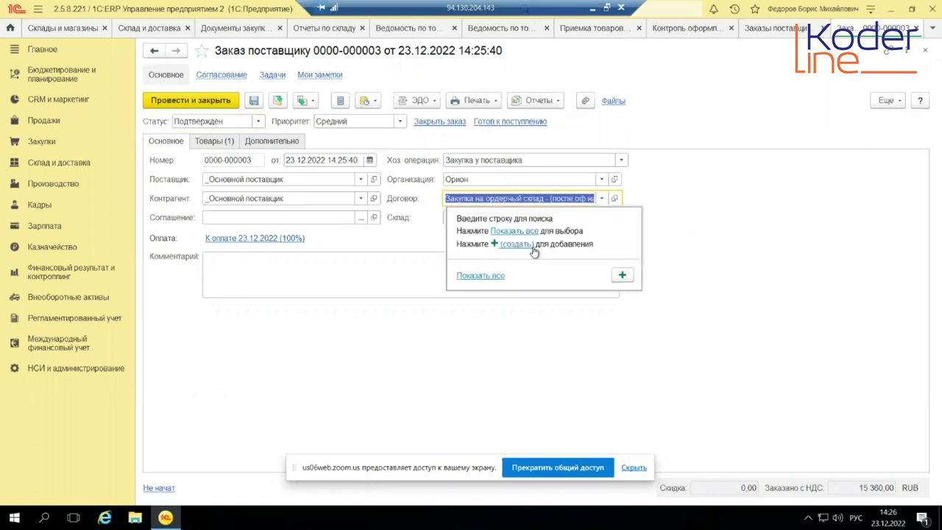
pyautogui.click(521, 232)
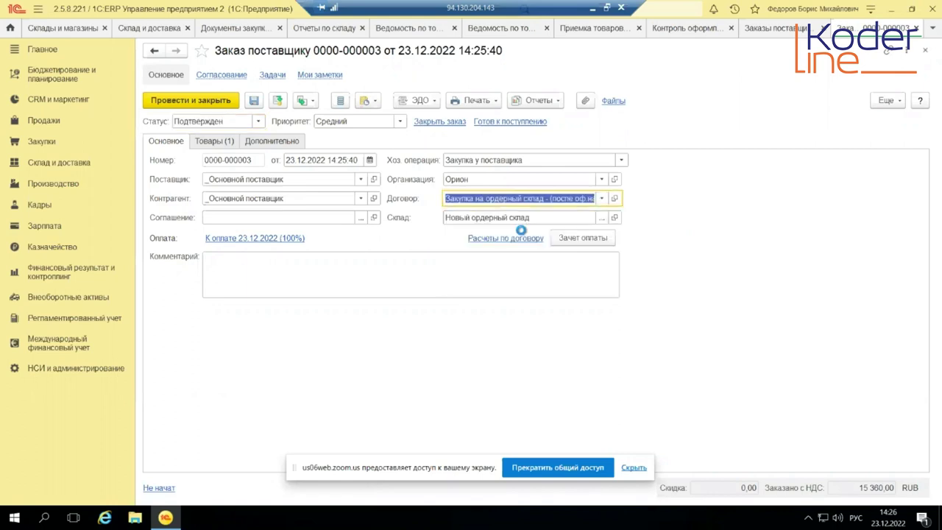
pyautogui.rightClick(366, 212)
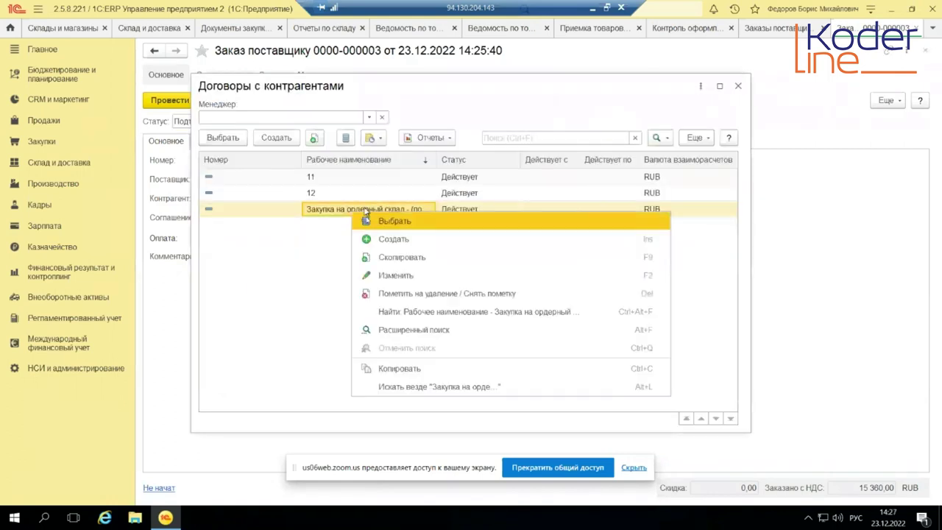
pyautogui.click(415, 256)
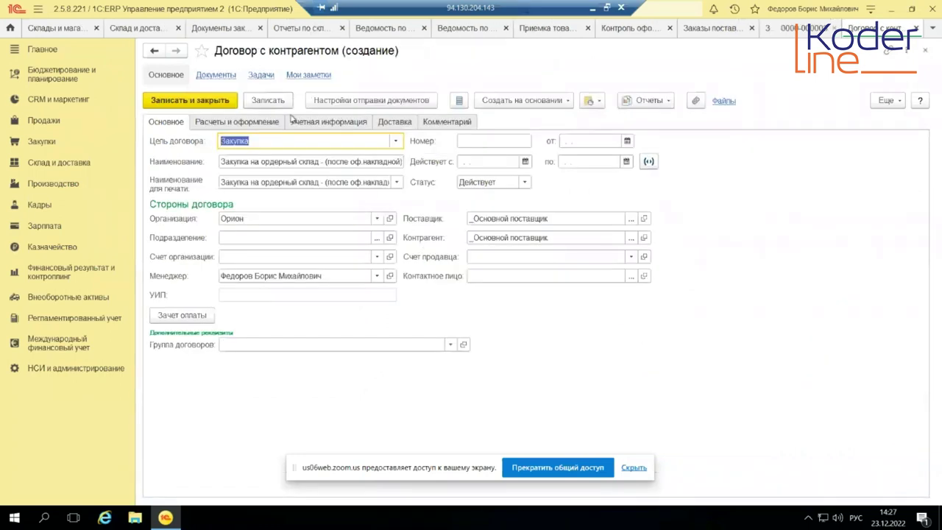
# Set the copied contract's "Оформление ордера и поступления доступно" to "После оформления заказа".
pyautogui.click(247, 124)
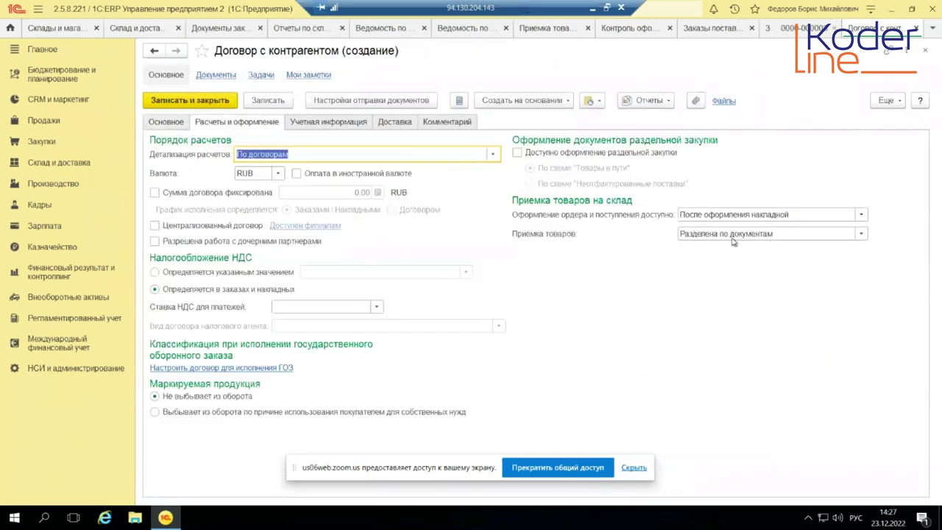
pyautogui.click(742, 214)
pyautogui.click(731, 233)
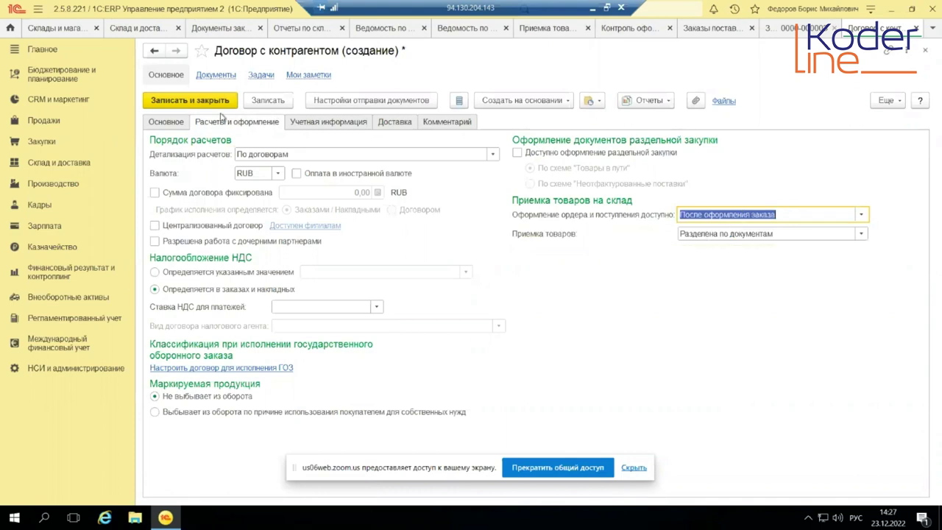
# Rename the copied contract as "Закупка на ордерный склад - (после оф.заказа)", then save and close it.
pyautogui.click(180, 123)
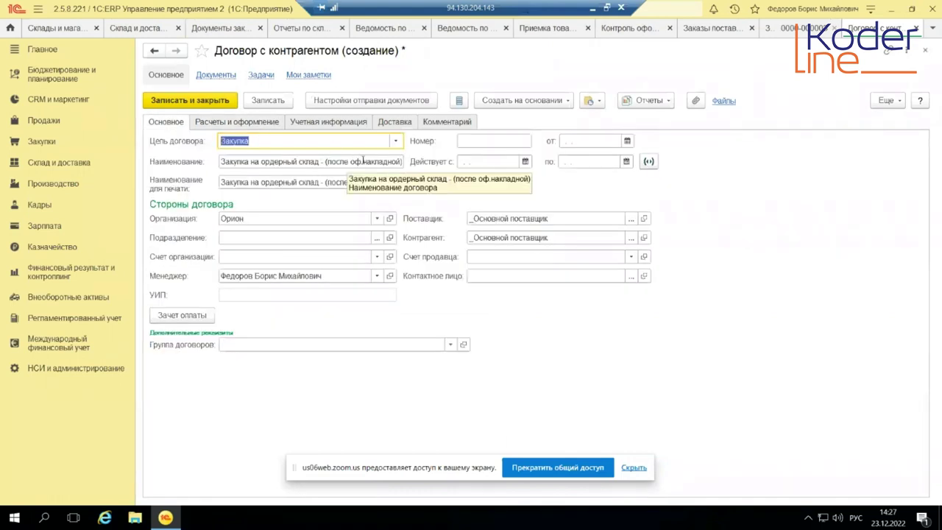
pyautogui.click(363, 160)
pyautogui.moveTo(362, 161); pyautogui.dragTo(406, 162)
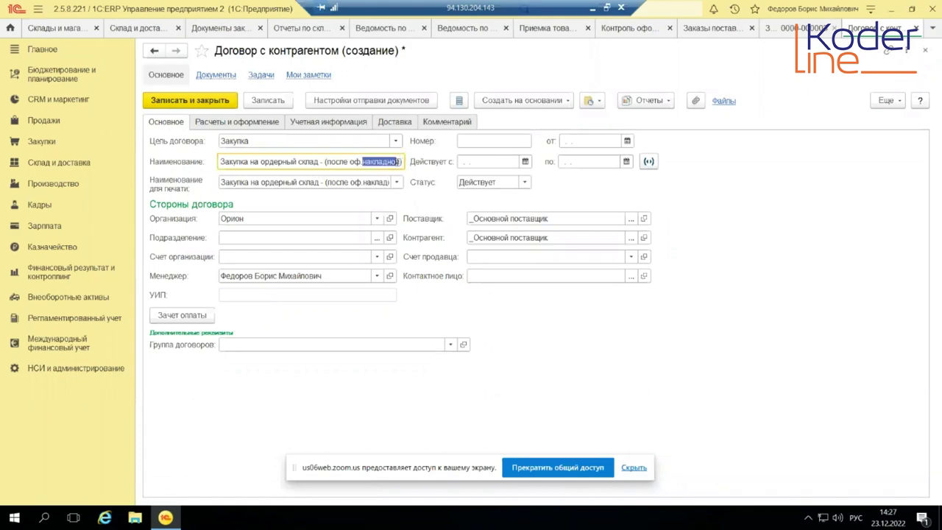
pyautogui.write('.заказа')
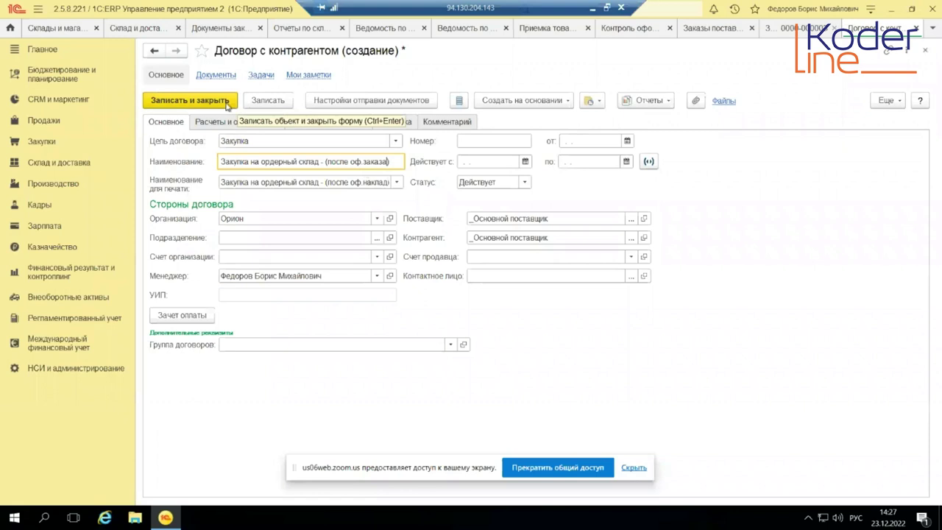
pyautogui.click(227, 105)
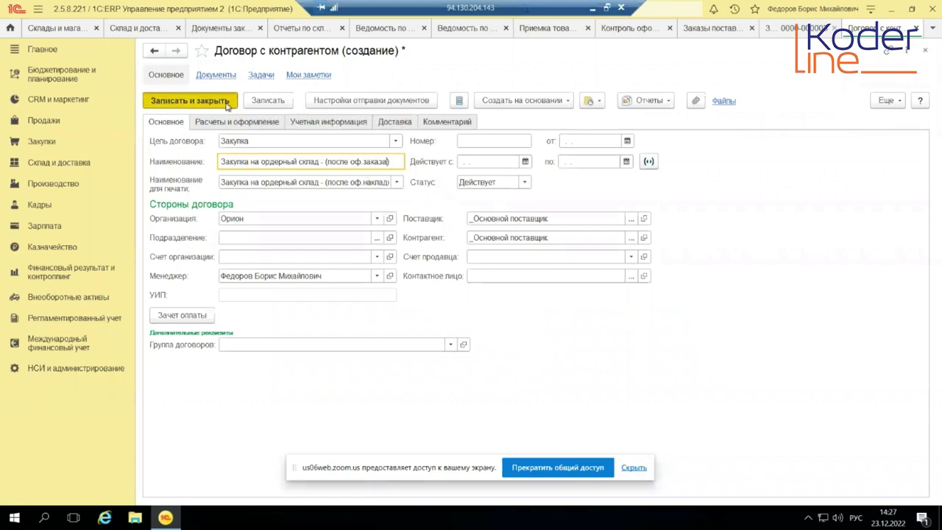
# Assign the contract "Закупка на ордерный склад - (после оф.заказа)" to the supplier order, then post and close the order.
pyautogui.moveTo(437, 164); pyautogui.dragTo(594, 164)
pyautogui.doubleClick(462, 209)
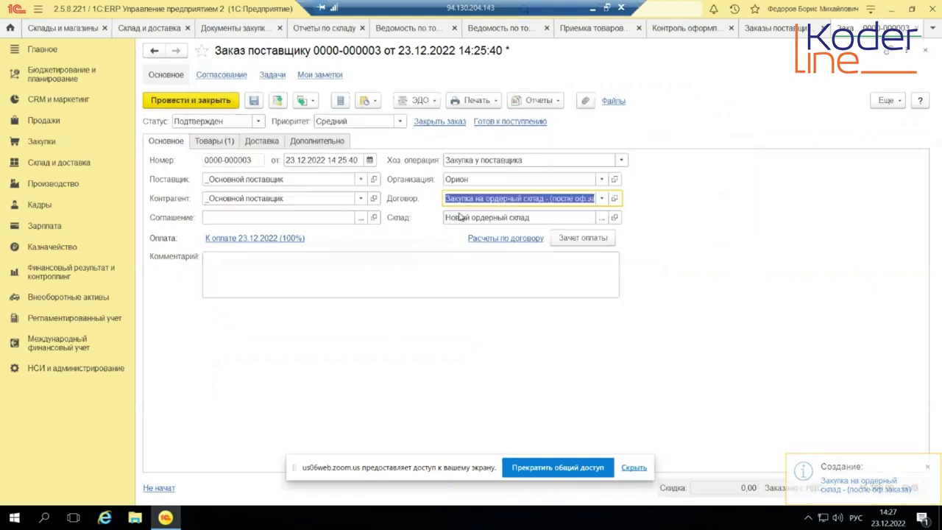
pyautogui.click(184, 102)
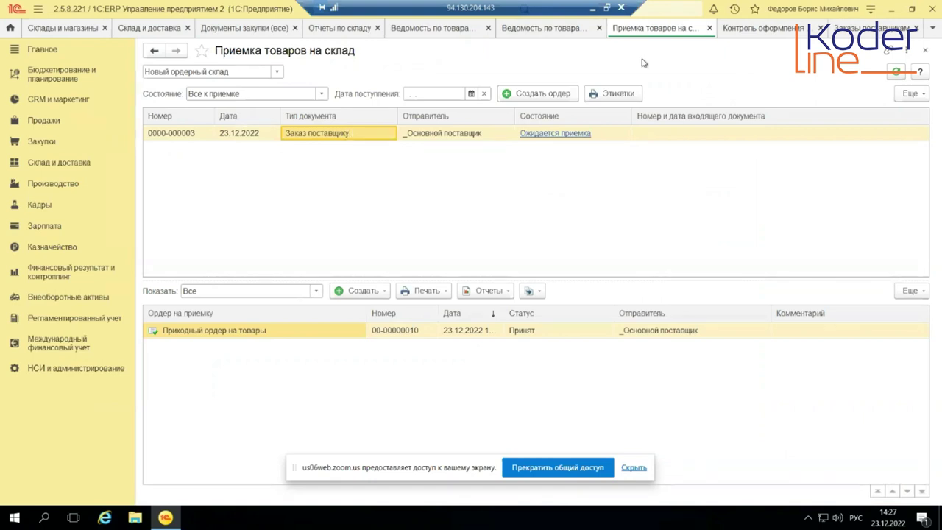
# Reopen the supplier order and create a copy of the "Закупка на ордерный склад - (после оф.заказа)" contract from the contract list.
pyautogui.click(843, 30)
pyautogui.doubleClick(219, 450)
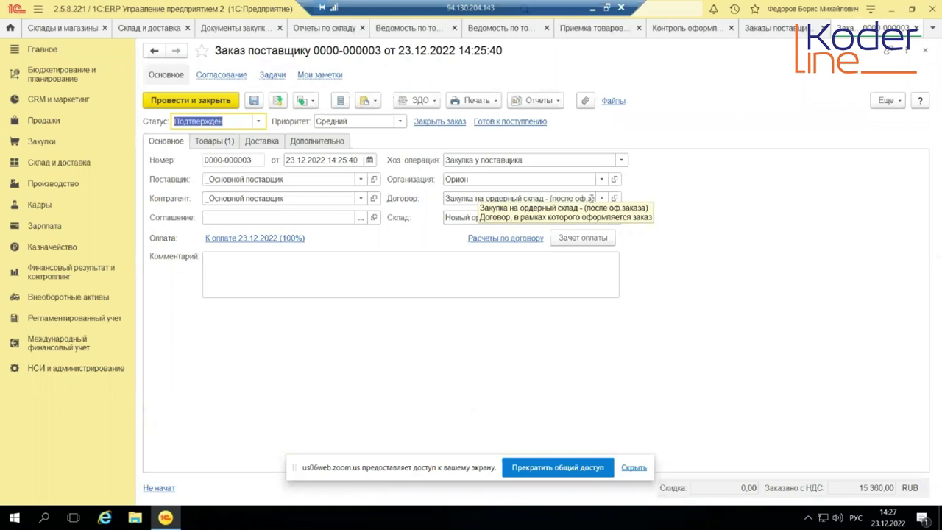
pyautogui.click(601, 199)
pyautogui.click(530, 233)
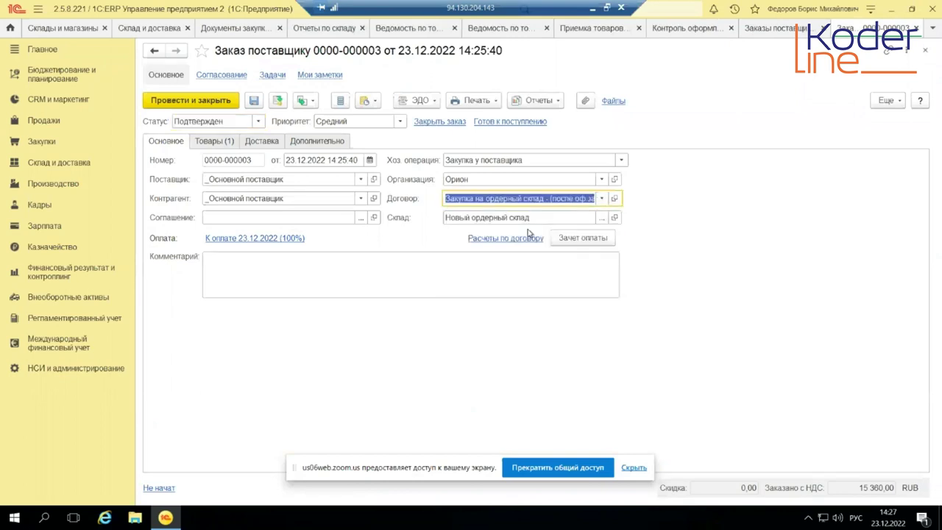
pyautogui.click(436, 214)
pyautogui.rightClick(437, 213)
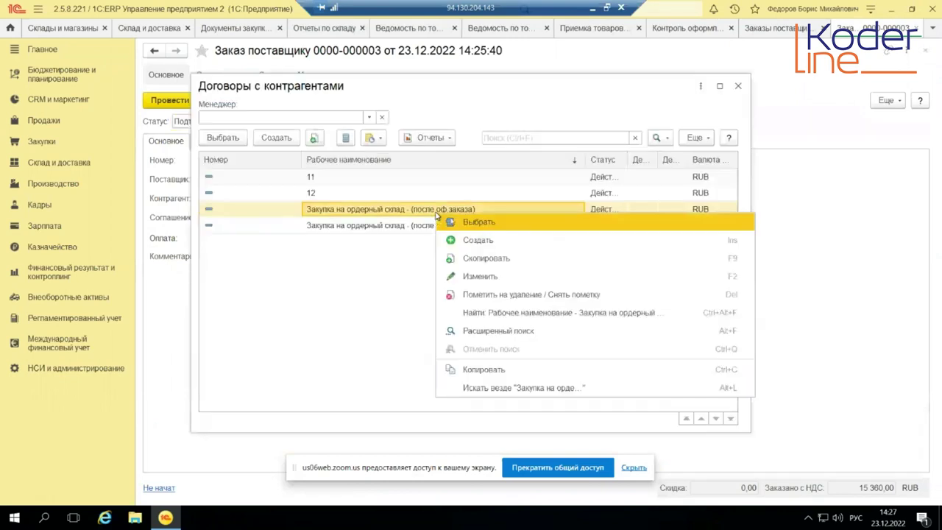
pyautogui.click(481, 255)
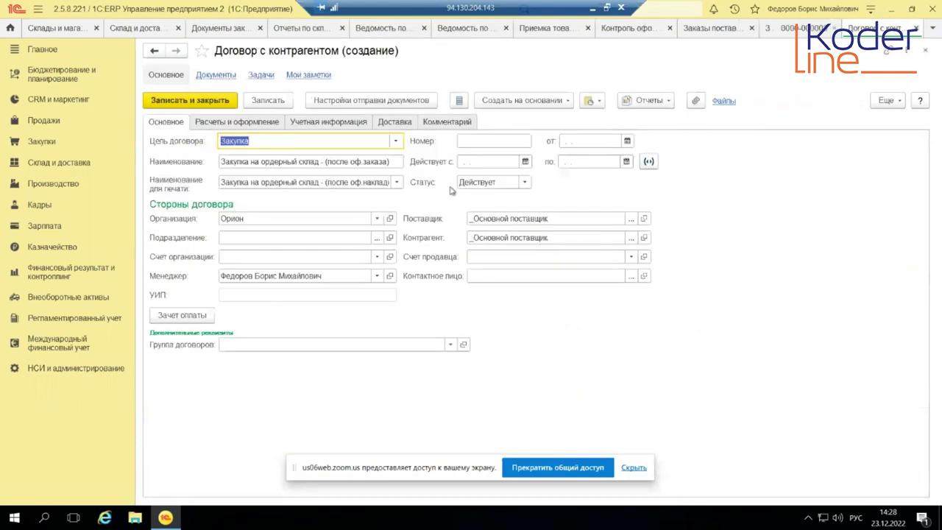
# Set the new contract's "Приемка товаров" to "Сгруппирована по договорам".
pyautogui.click(237, 123)
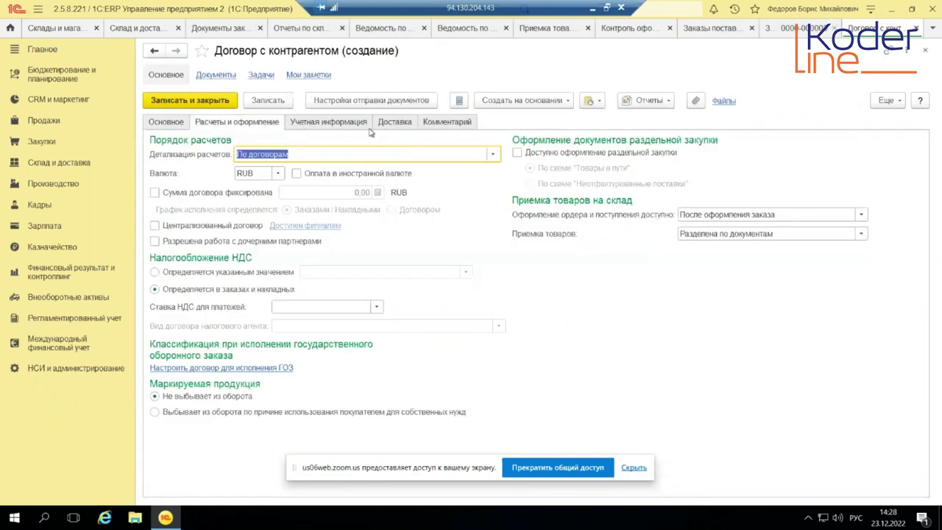
pyautogui.moveTo(800, 236)
pyautogui.click(862, 237)
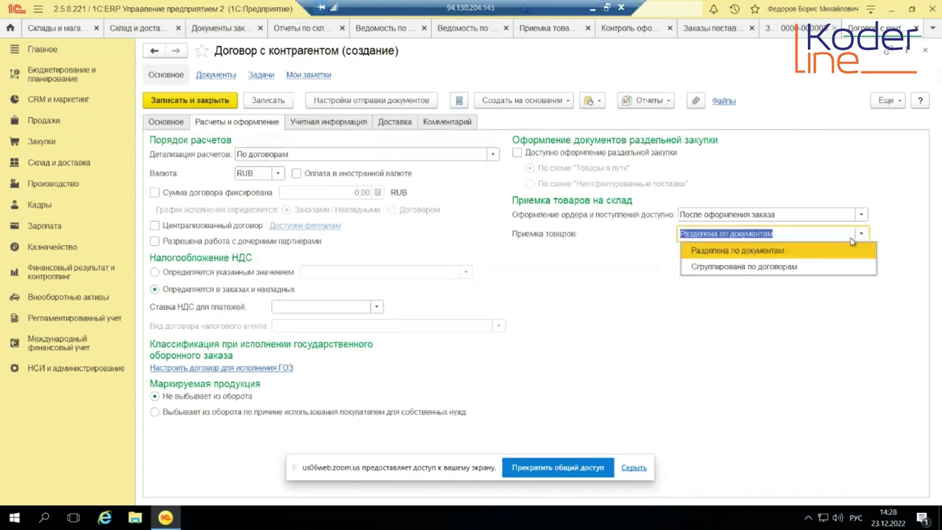
pyautogui.click(798, 268)
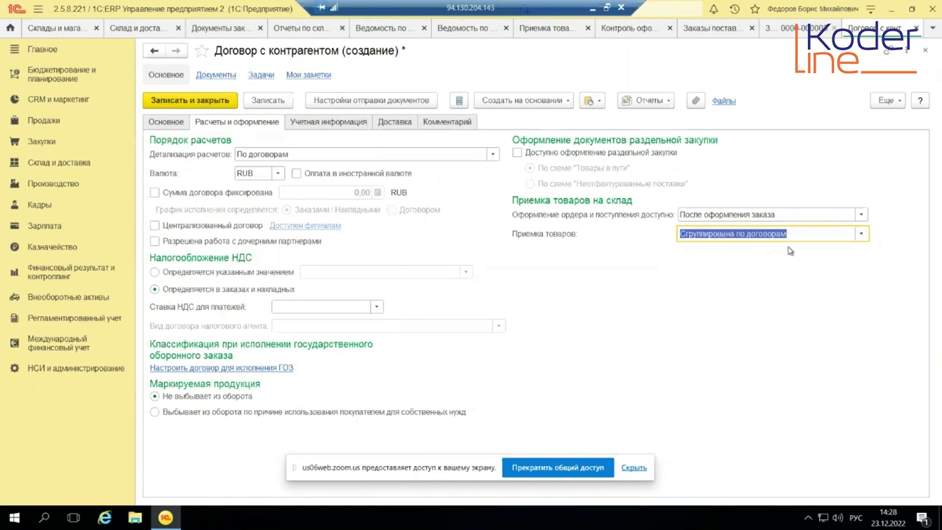
# Rename the new contract as "Закупка на ордерный склад - (после оф.заказа-сгруппирована)" and try to save and close it.
pyautogui.click(184, 126)
pyautogui.press('Tab')
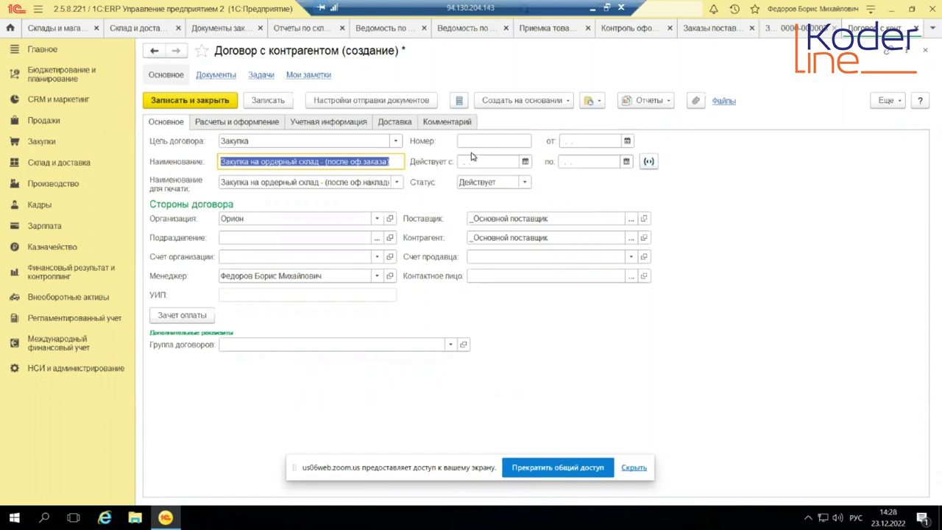
pyautogui.press('Home')
pyautogui.hotkey('ctrl', 'Right')
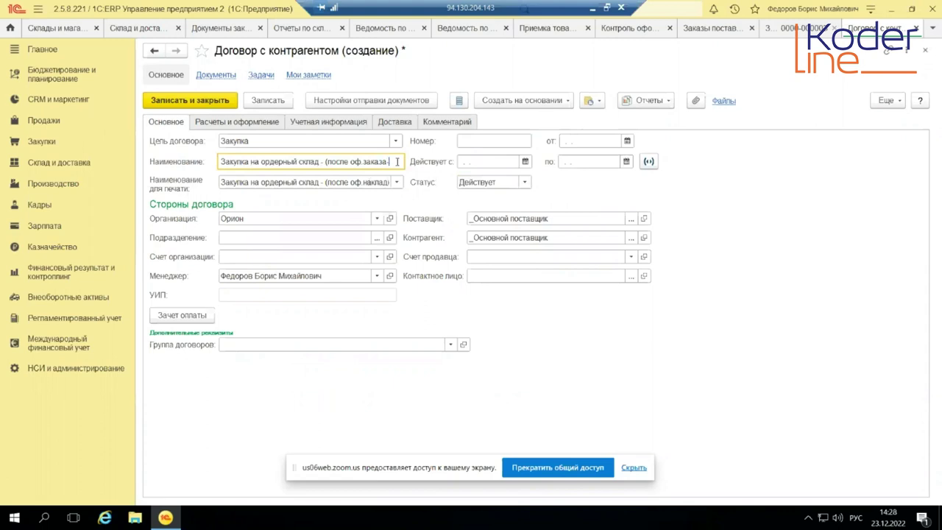
pyautogui.write('стр')
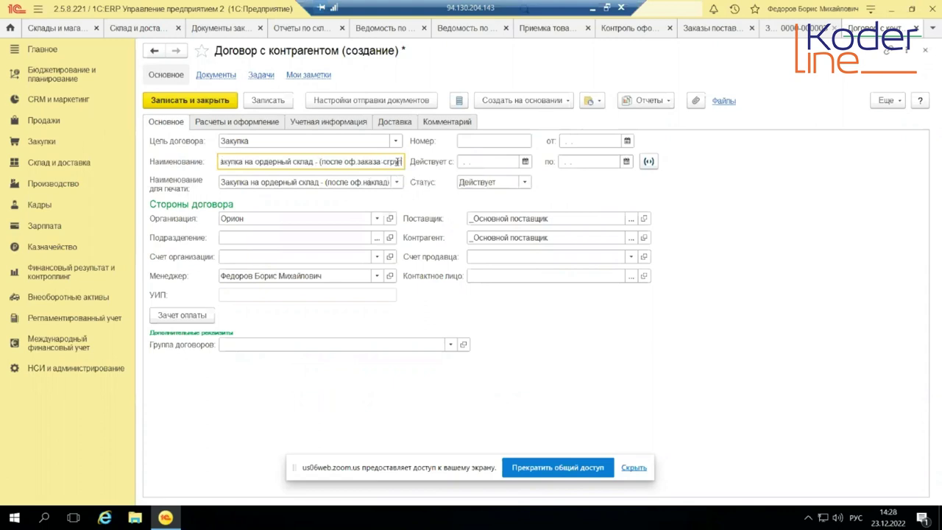
pyautogui.write('уппирован')
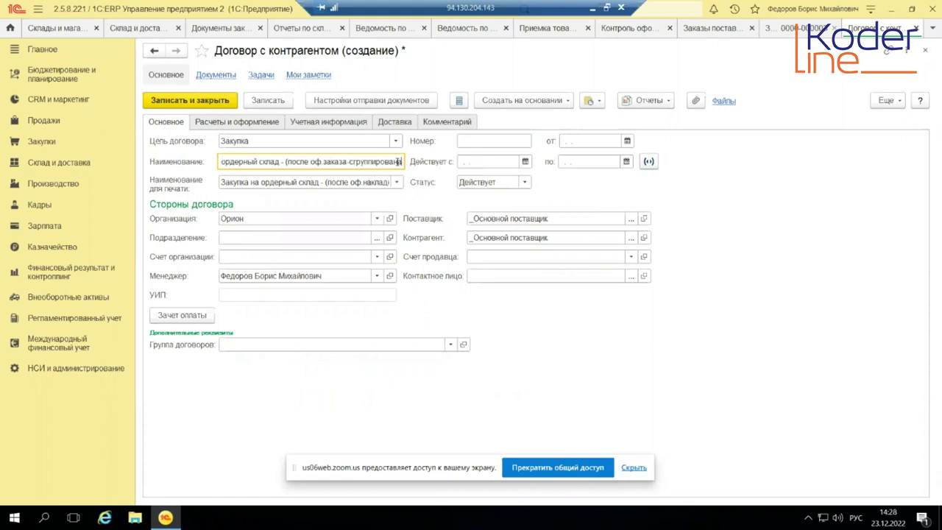
pyautogui.write('н')
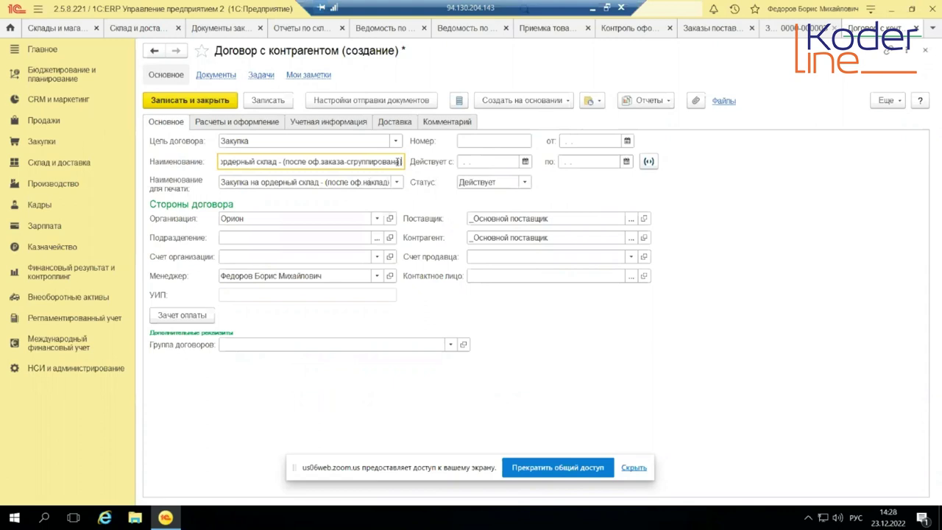
pyautogui.click(201, 104)
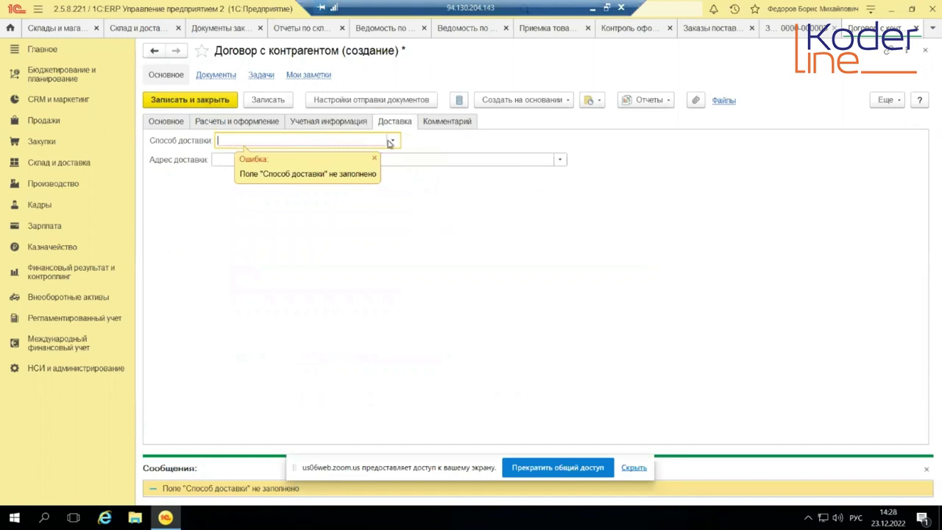
# Set the grouped contract's delivery method to "Силами поставщика до нашего склада", then save and close the contract.
pyautogui.click(355, 123)
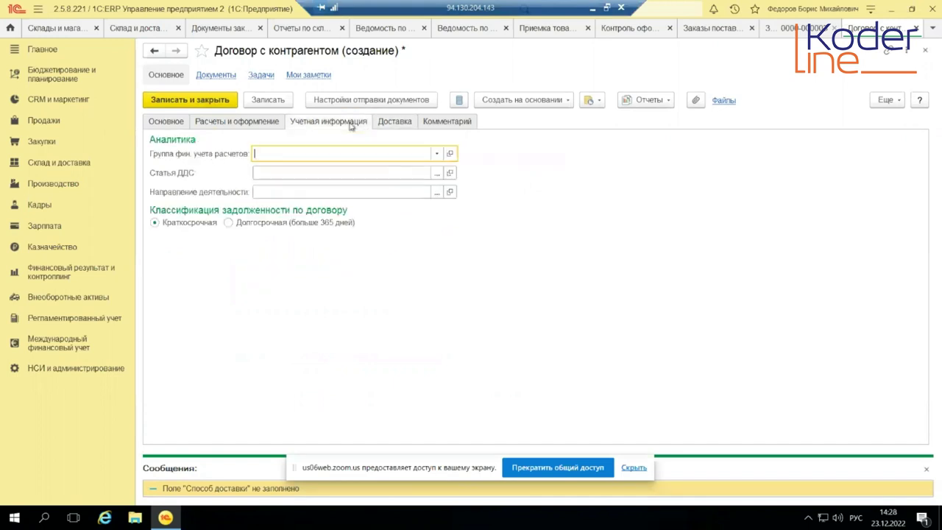
pyautogui.click(404, 124)
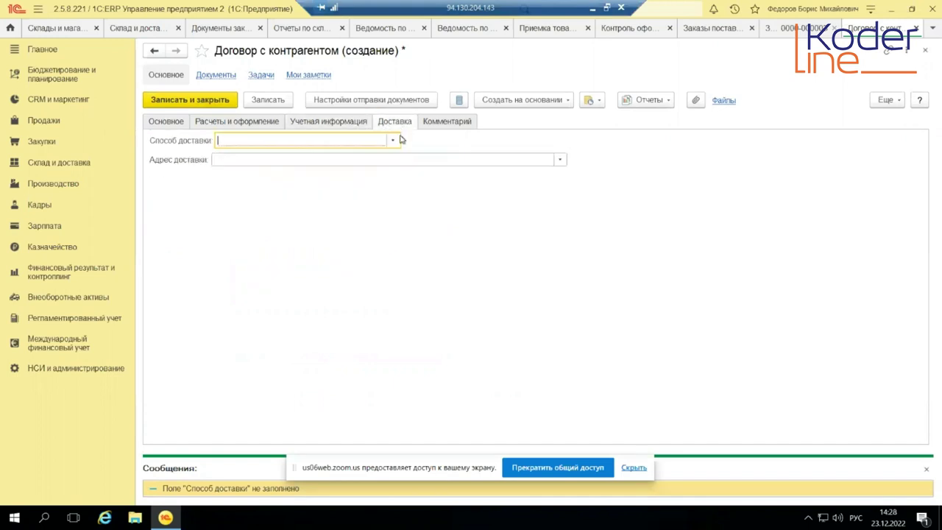
pyautogui.click(395, 143)
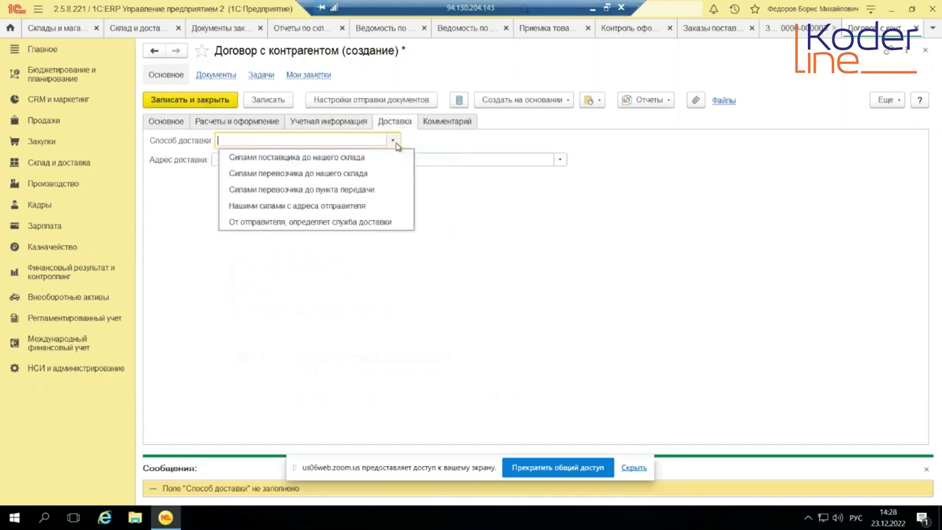
pyautogui.click(357, 158)
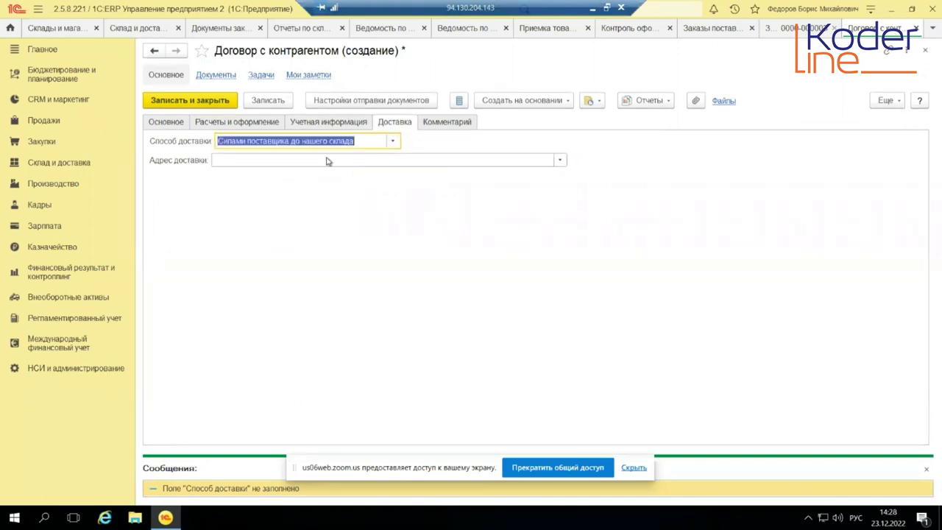
pyautogui.click(185, 101)
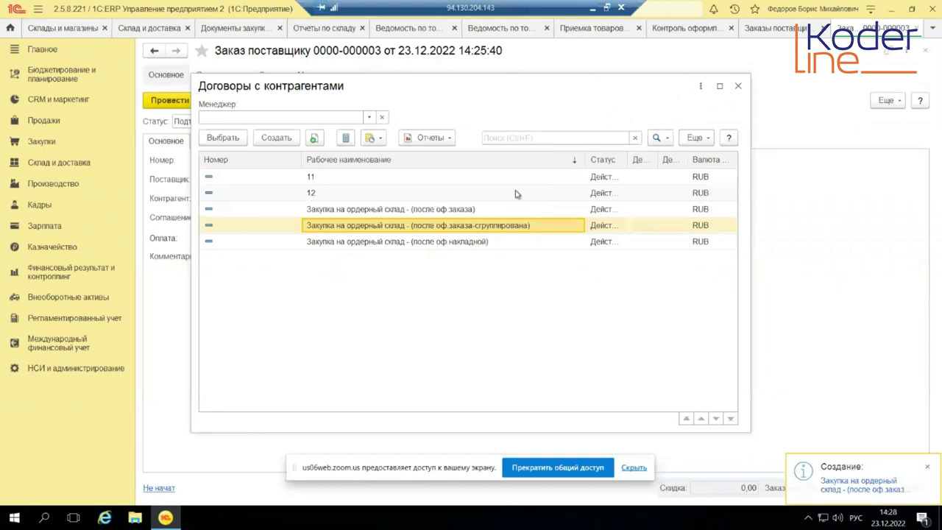
# Close the contract list, post and close the supplier order, and check its line in the warehouse goods receipt list.
pyautogui.click(744, 87)
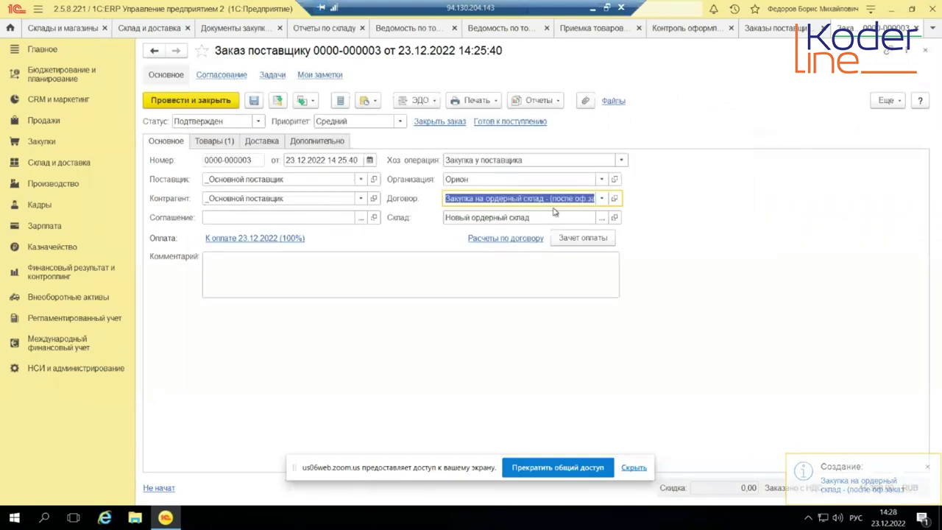
pyautogui.click(215, 104)
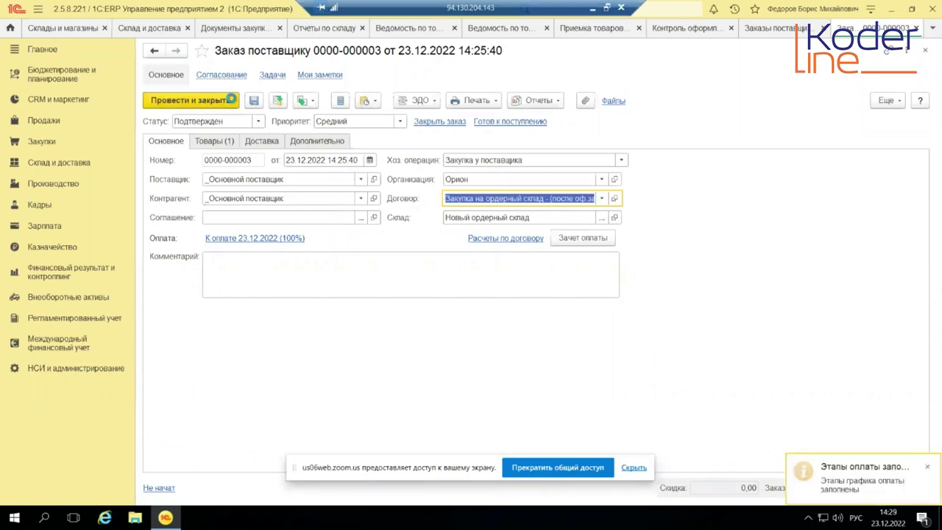
pyautogui.click(636, 29)
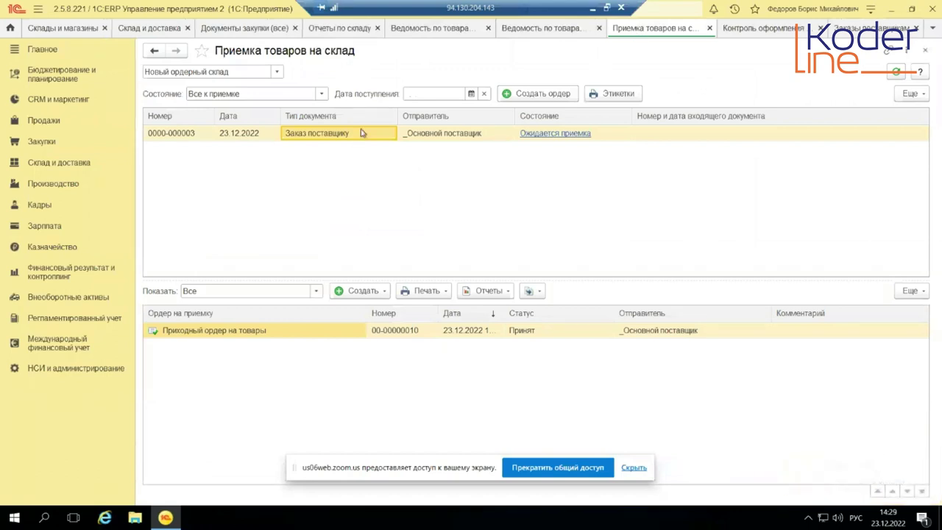
pyautogui.click(277, 72)
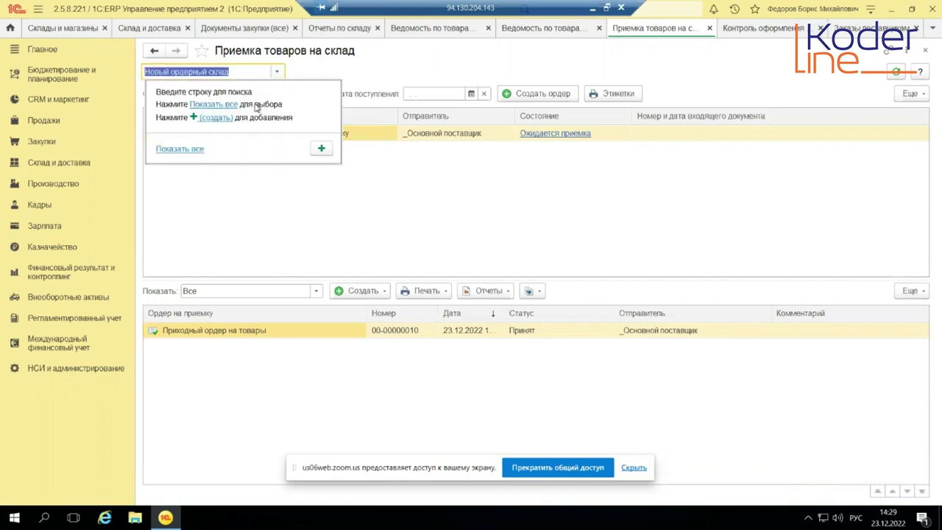
pyautogui.press('Escape')
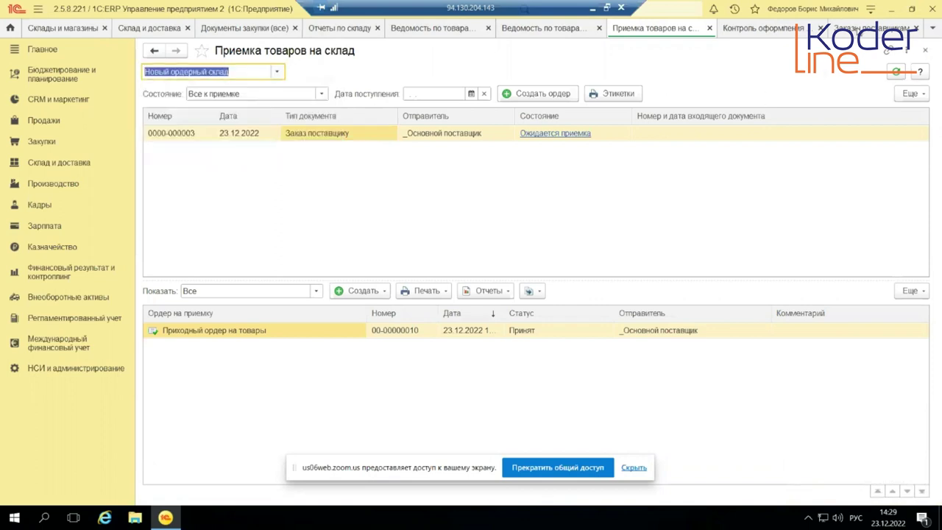
# Reopen the supplier order, assign the contract "Закупка на ордерный склад - (после оф.заказа-сгруппирована)", then post and close the order.
pyautogui.click(865, 28)
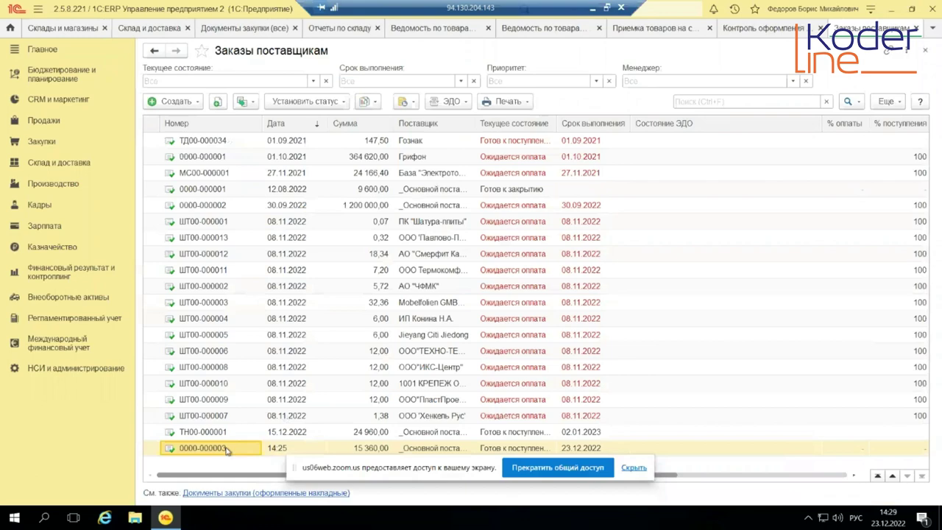
pyautogui.doubleClick(227, 448)
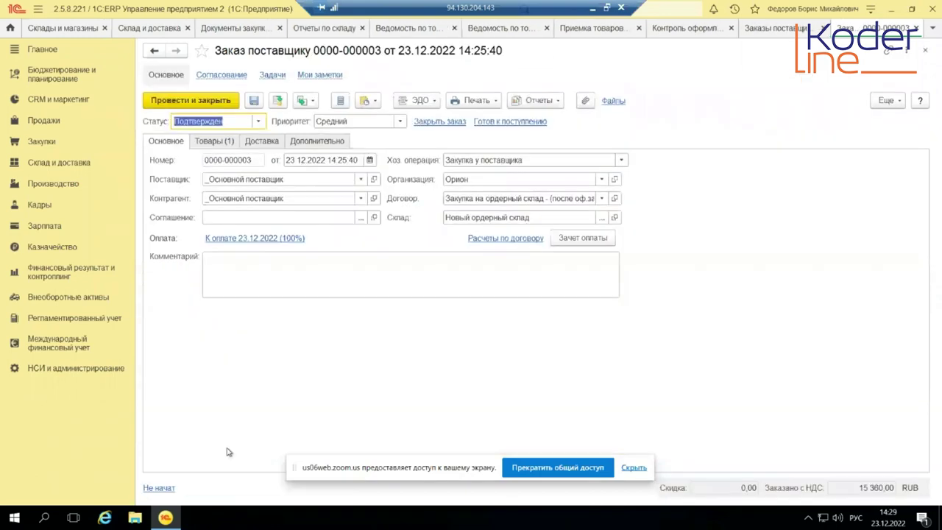
pyautogui.click(604, 199)
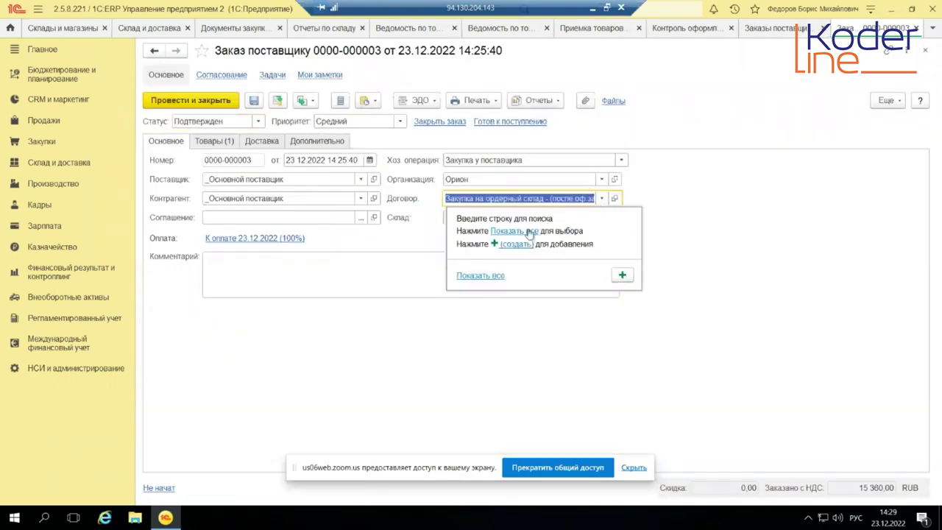
pyautogui.click(528, 225)
pyautogui.doubleClick(527, 227)
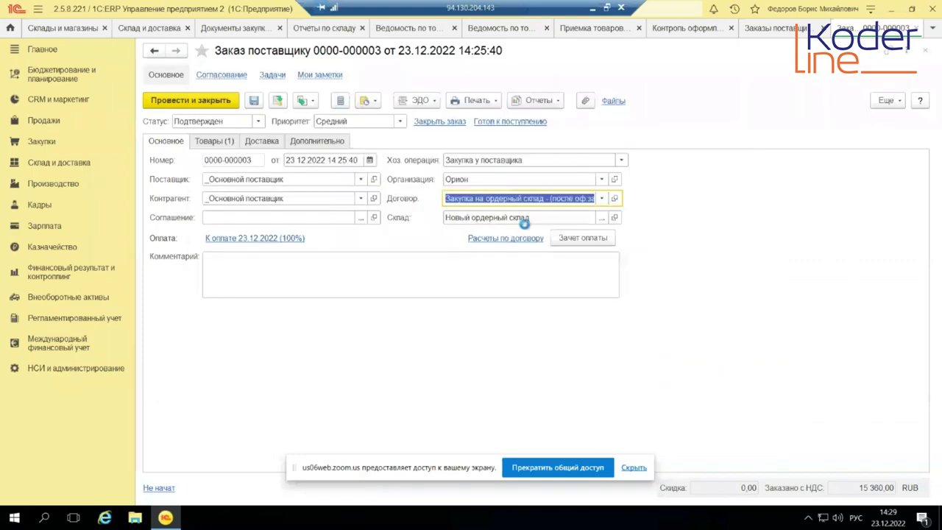
pyautogui.click(218, 100)
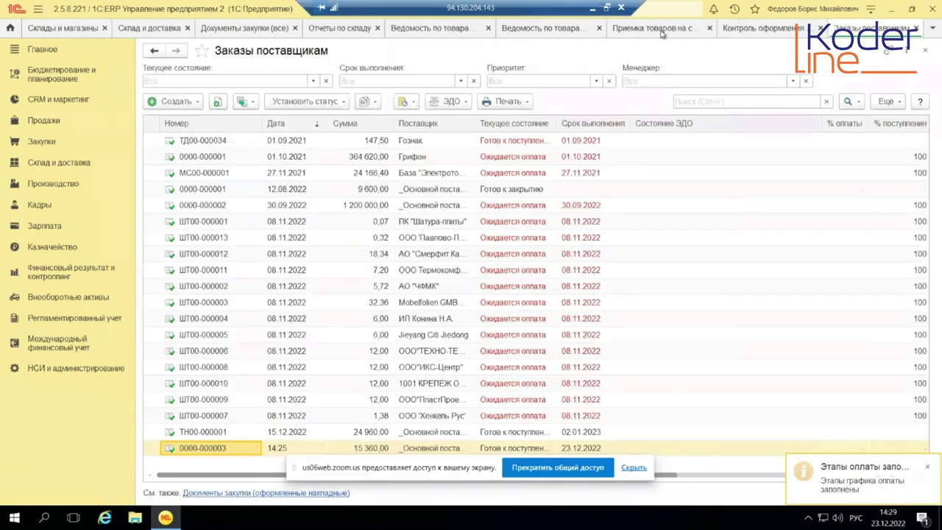
# Widen the document type column in the warehouse goods receipt list to read the full contract name.
pyautogui.click(662, 30)
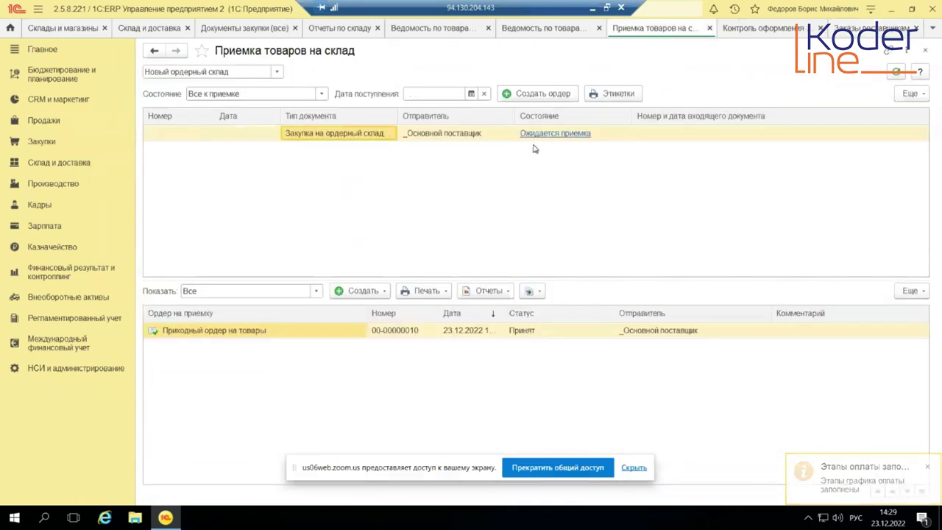
pyautogui.moveTo(398, 115); pyautogui.dragTo(671, 116)
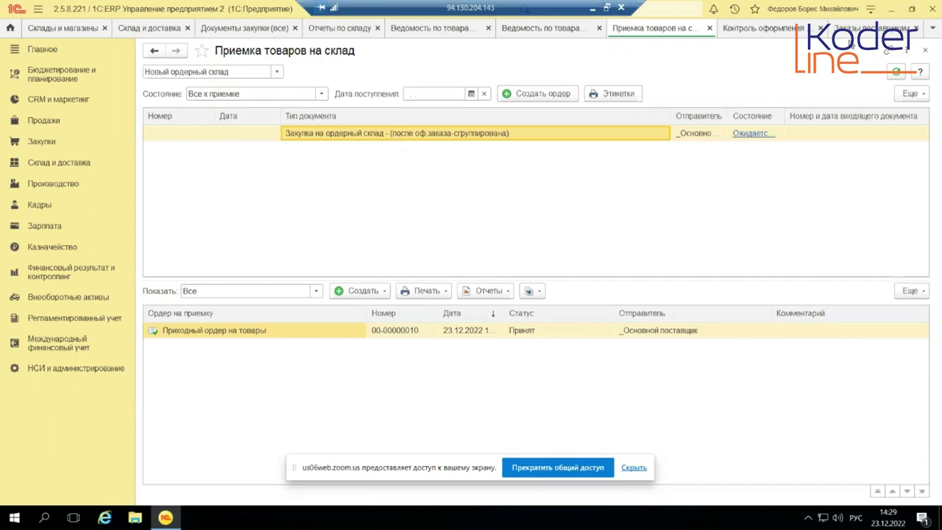
# Mark the supplier order dated 23.12.2022 for deletion and check the warehouse goods receipt list.
pyautogui.click(872, 28)
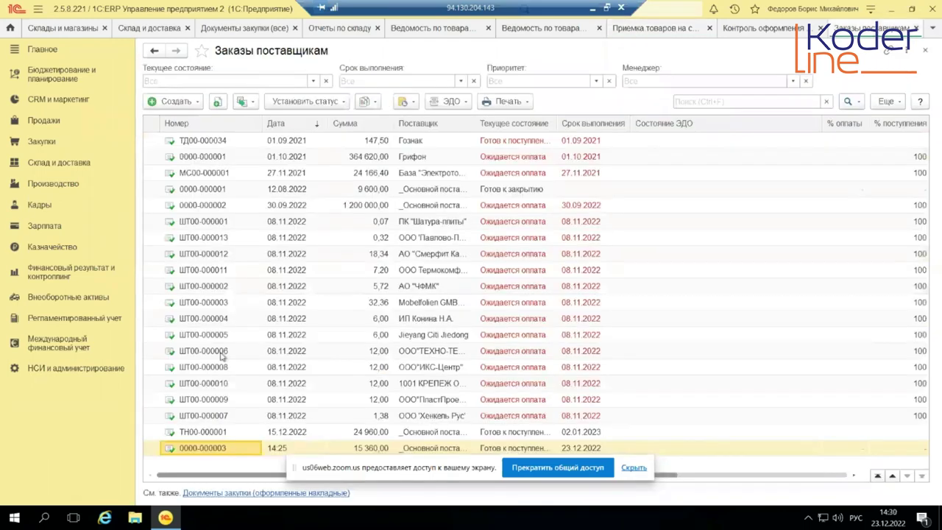
pyautogui.doubleClick(196, 448)
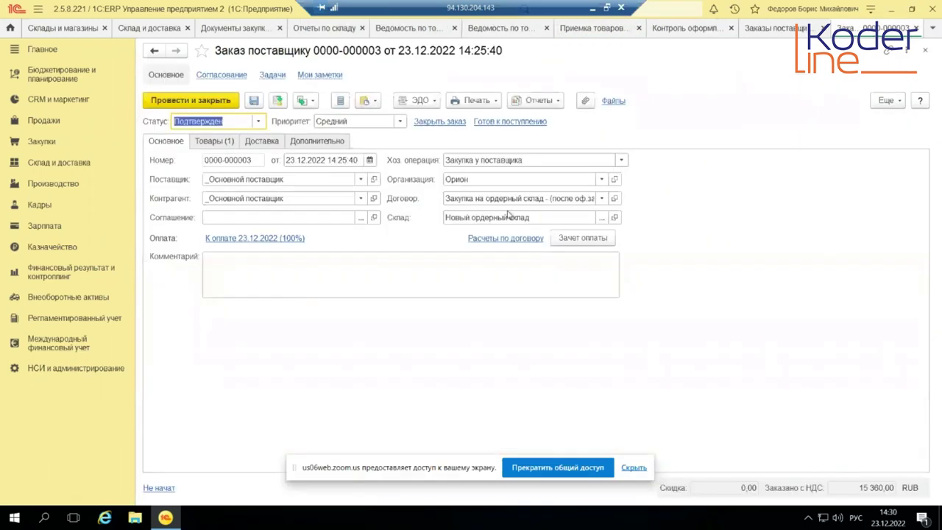
pyautogui.click(887, 100)
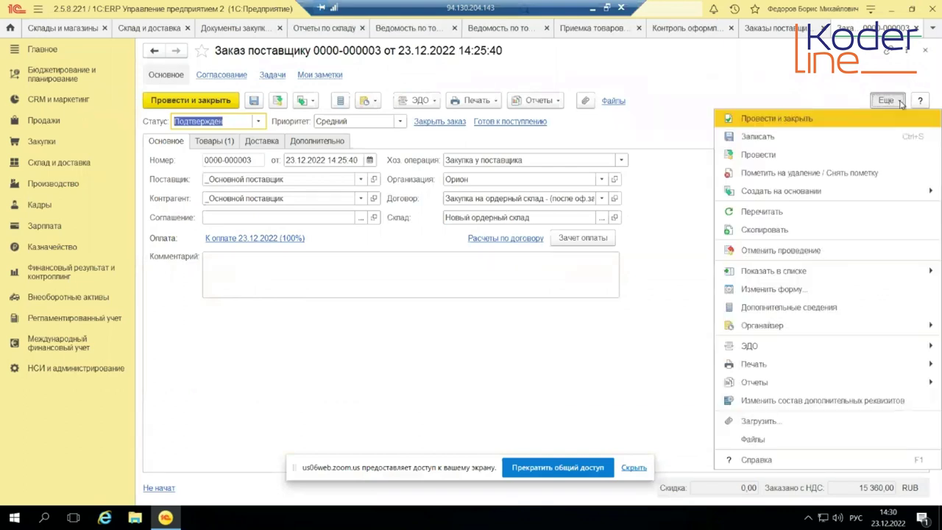
pyautogui.click(841, 173)
pyautogui.click(558, 286)
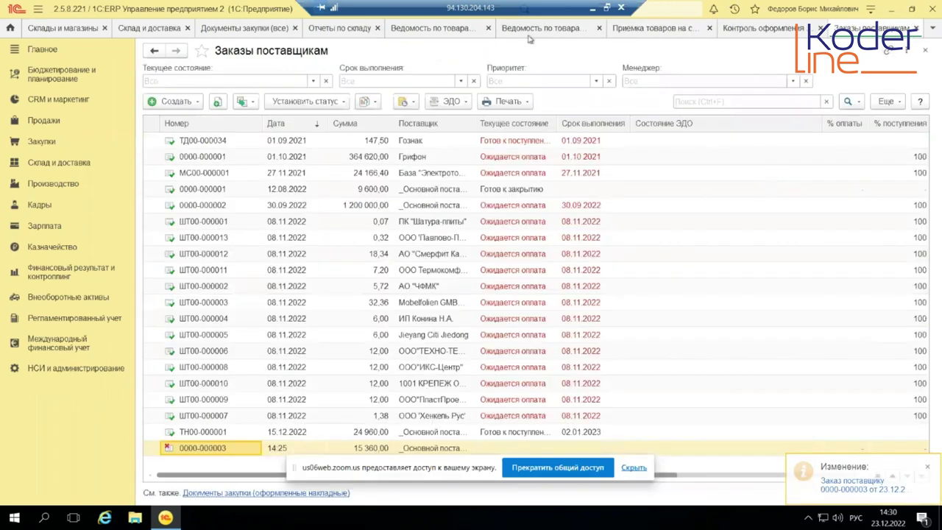
pyautogui.click(632, 29)
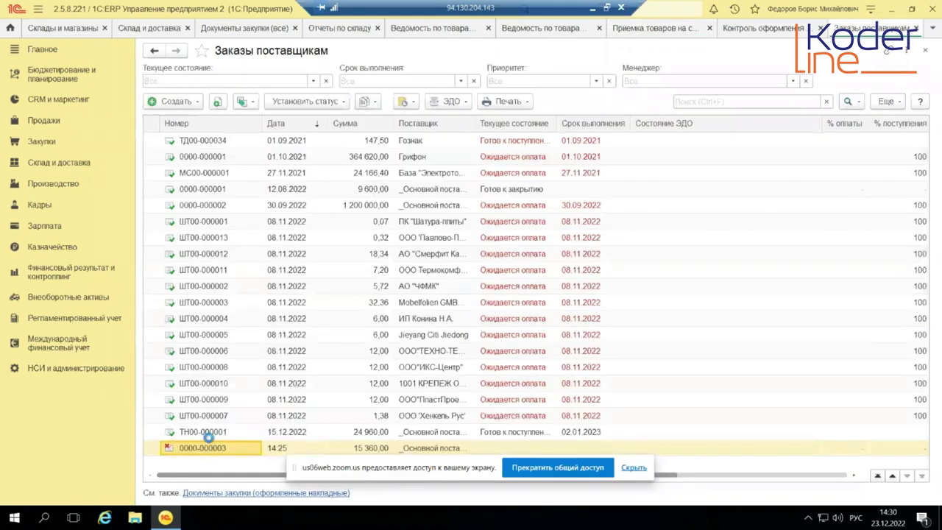
# Reopen the supplier order marked for deletion and copy the contract "Закупка на ордерный склад - (после оф.заказа)" from its contract list.
pyautogui.doubleClick(208, 436)
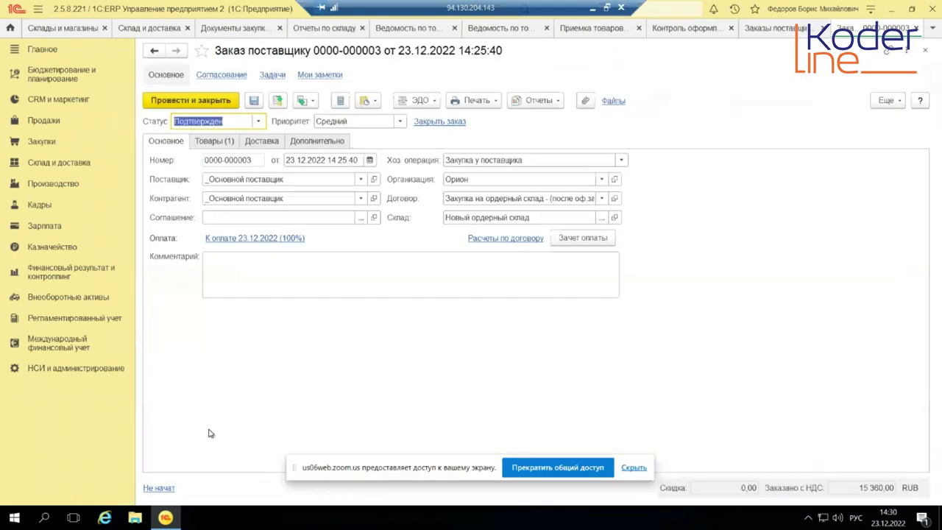
pyautogui.click(603, 199)
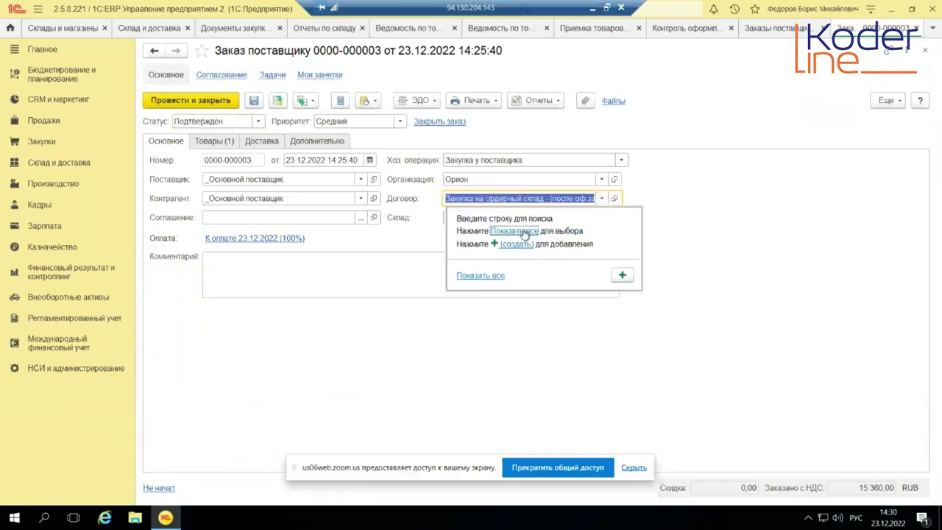
pyautogui.click(525, 231)
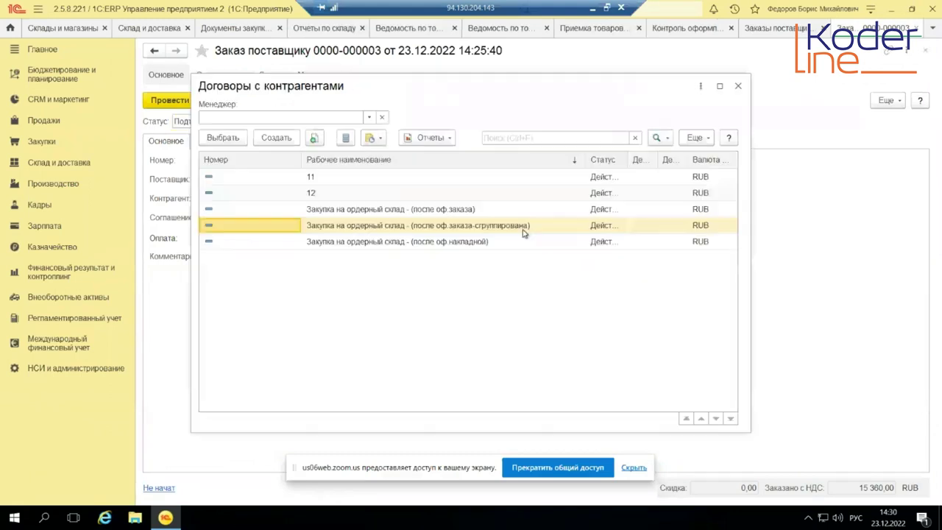
pyautogui.rightClick(410, 210)
pyautogui.click(455, 257)
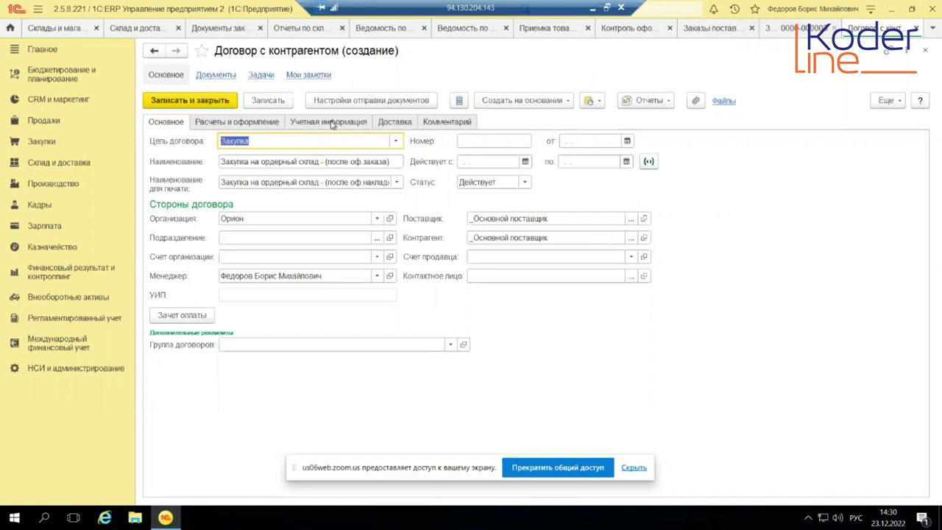
# Set the copied contract's "Оформление ордера и поступления доступно" to "По текущему договору (в т ч. без документов)".
pyautogui.click(332, 123)
pyautogui.click(272, 123)
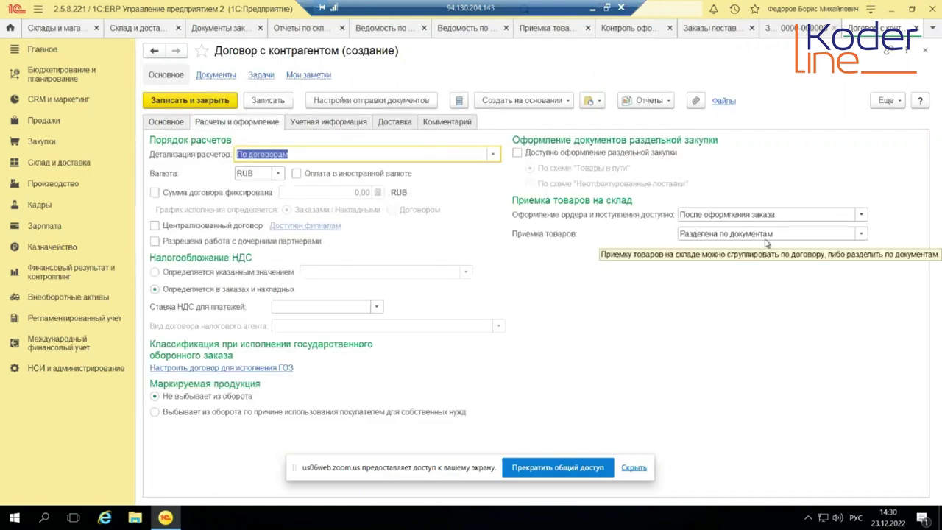
pyautogui.click(776, 215)
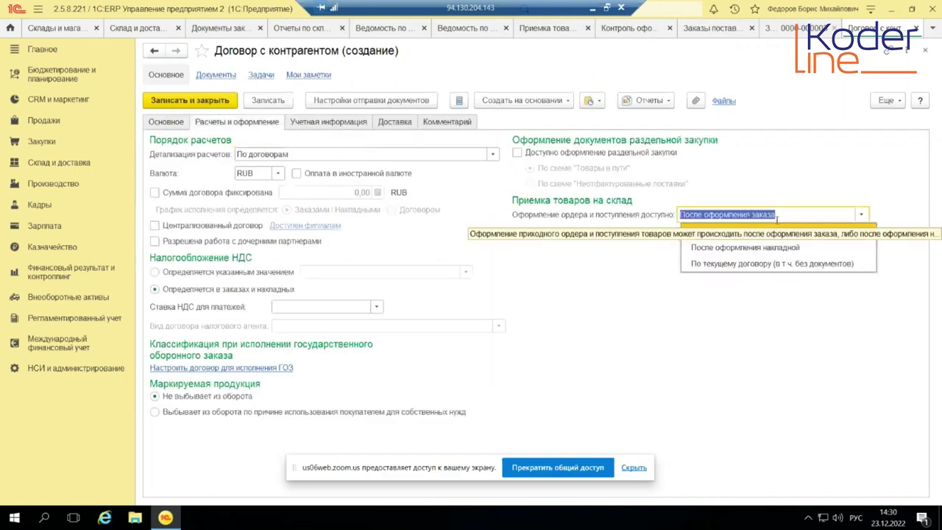
pyautogui.click(780, 266)
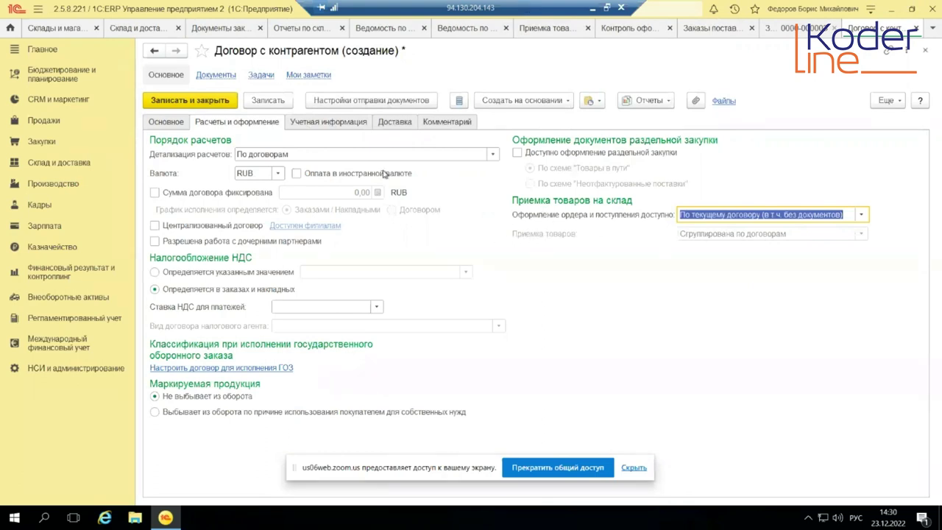
# Choose "Силами поставщика до нашего склада" as the copied contract's delivery method and save and close it.
pyautogui.click(192, 101)
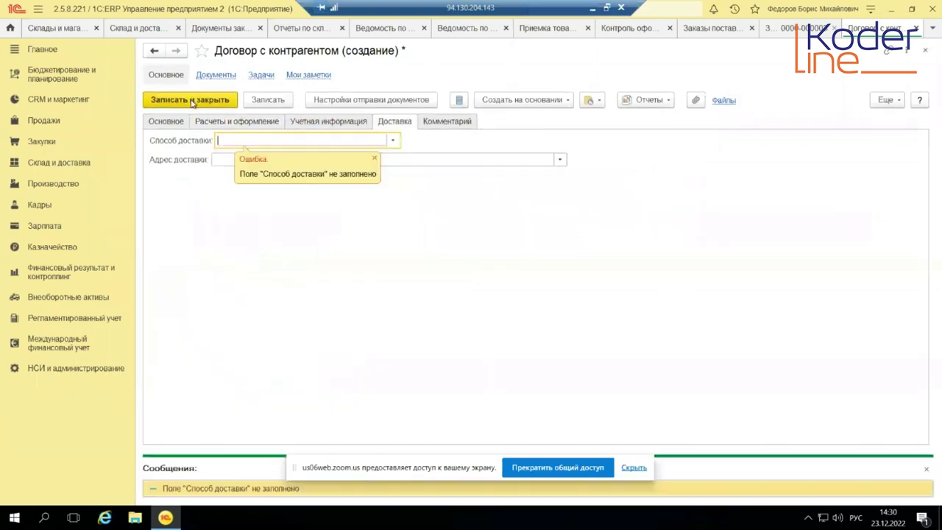
pyautogui.click(392, 141)
pyautogui.click(332, 154)
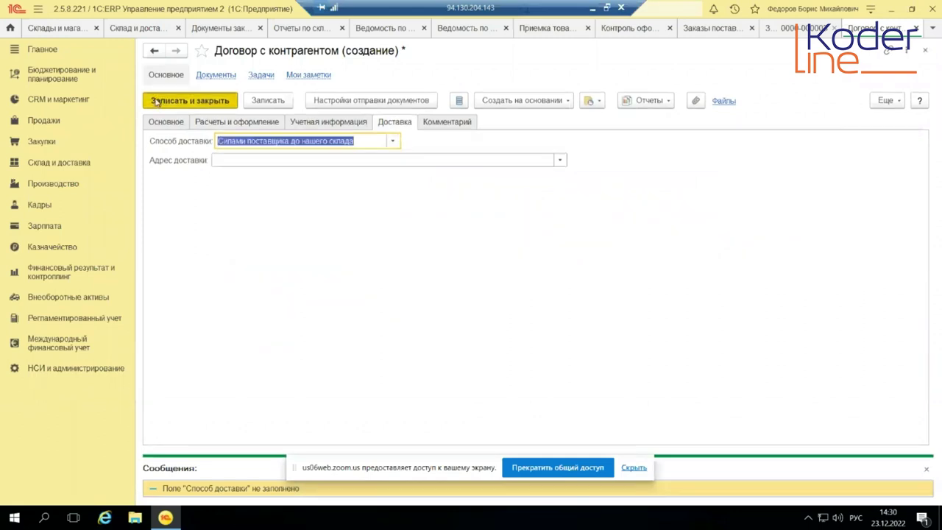
pyautogui.click(156, 102)
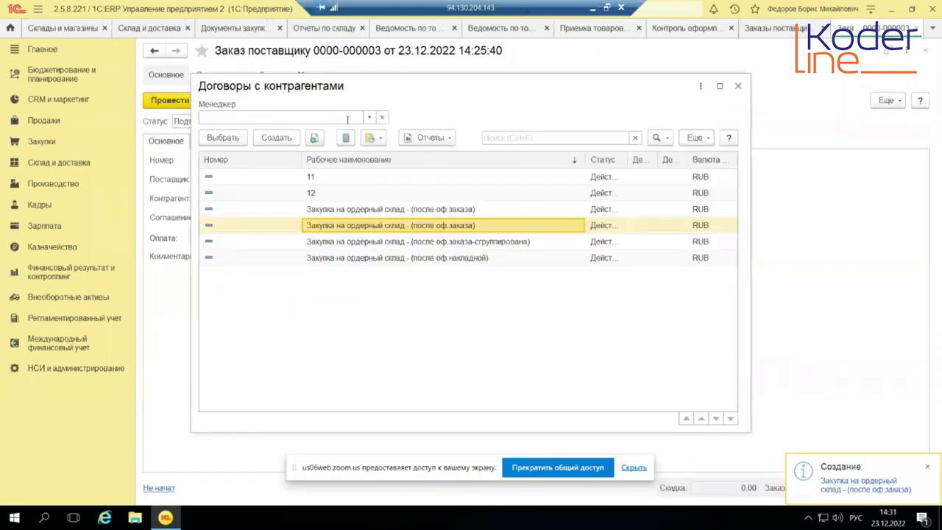
# Assign the newly copied contract to the supplier order and review the order's delivery and goods details.
pyautogui.doubleClick(438, 226)
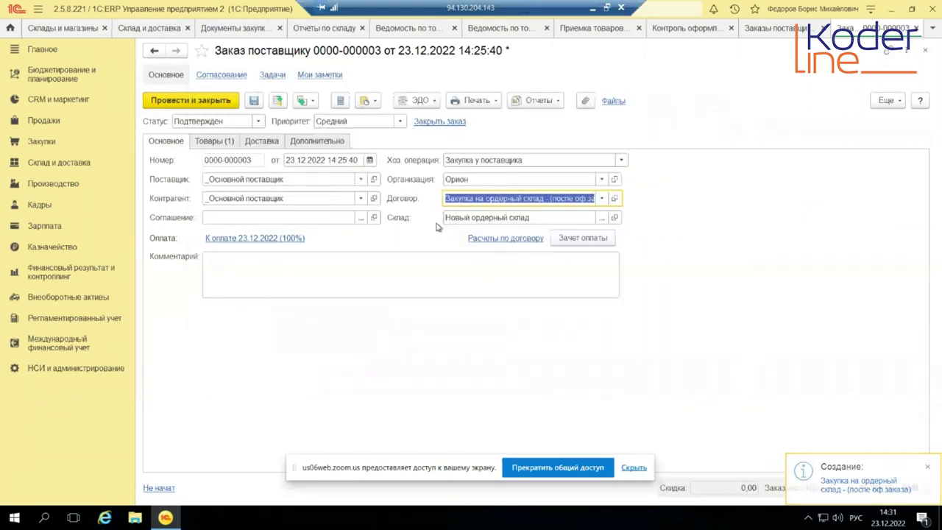
pyautogui.click(215, 140)
pyautogui.click(263, 142)
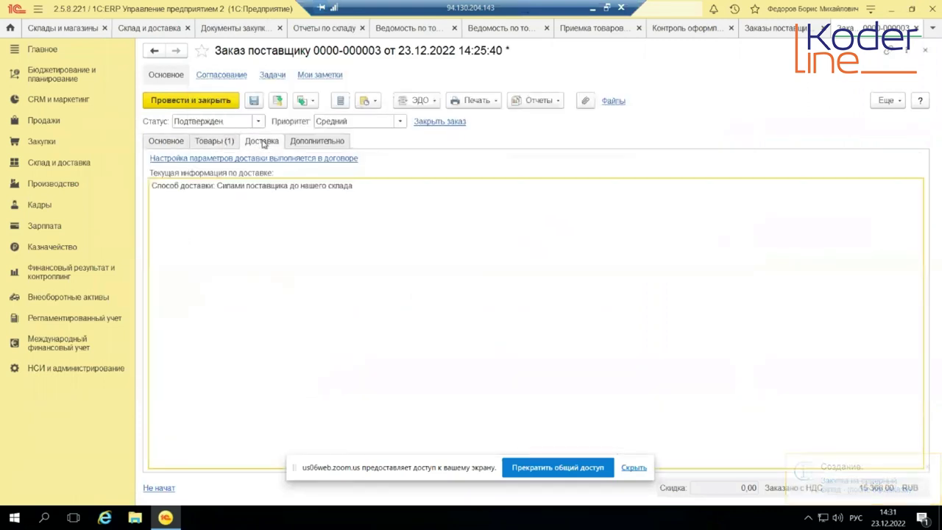
pyautogui.click(225, 142)
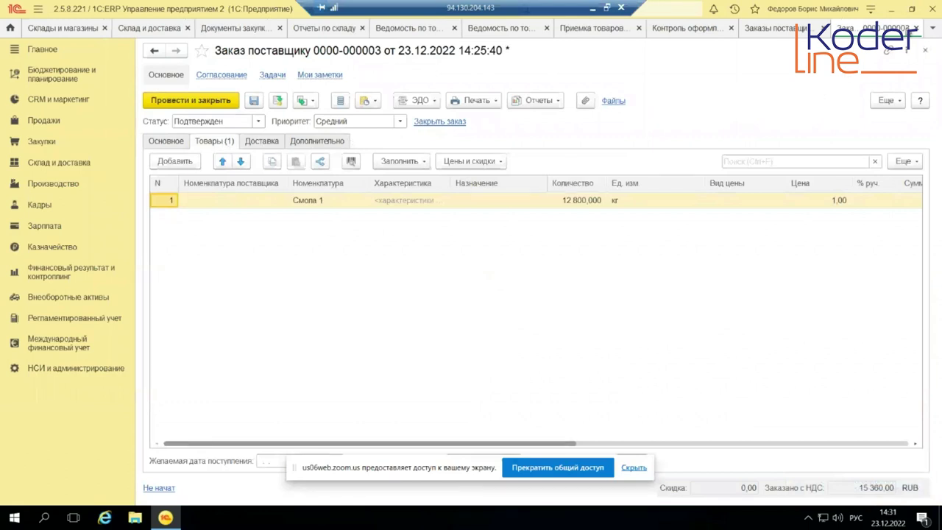
# Close the supplier order without saving its changes and reopen it from the order list.
pyautogui.click(913, 29)
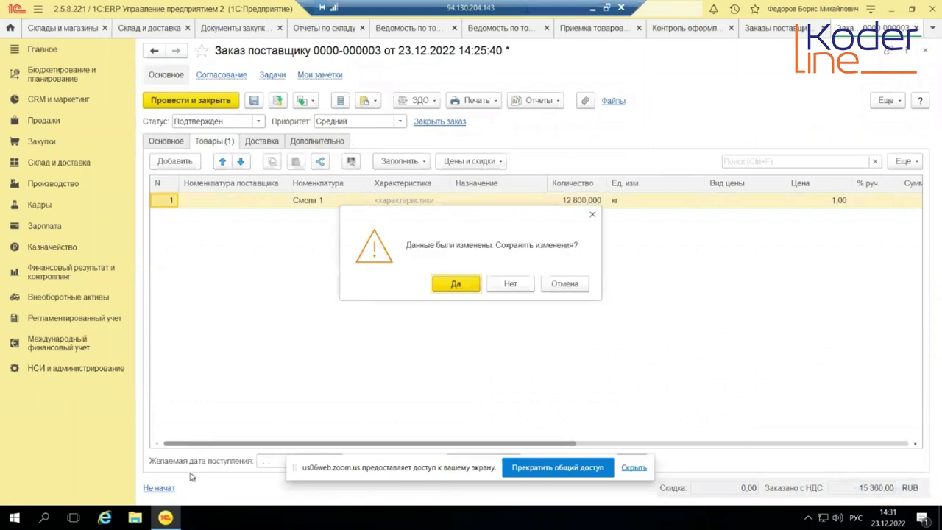
pyautogui.click(508, 286)
pyautogui.doubleClick(224, 448)
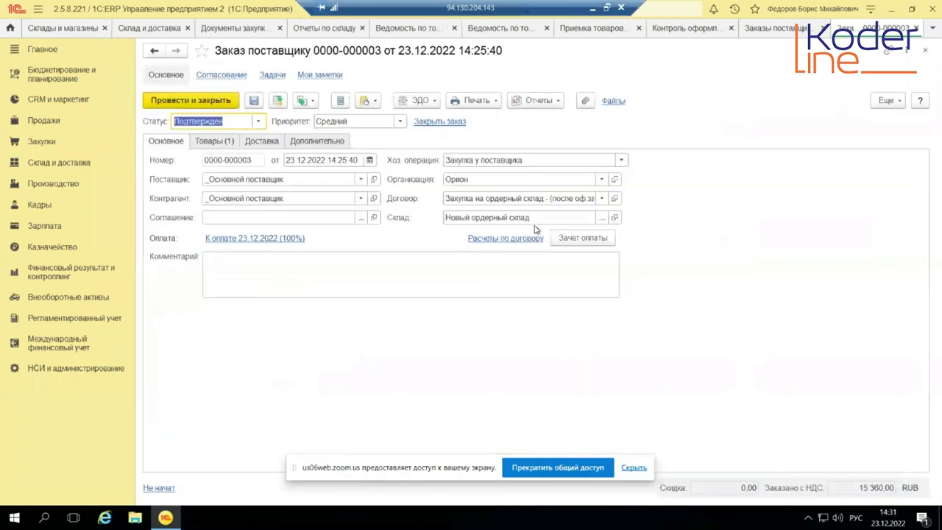
# Select the first "Закупка на ордерный склад - (после оф.заказа)" contract in the order and examine its accounting and warehouse receipt settings.
pyautogui.click(601, 198)
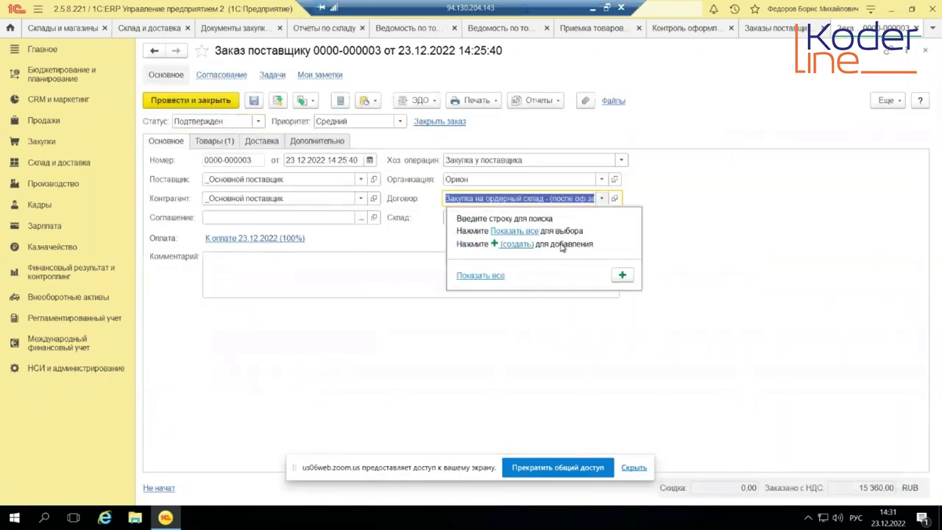
pyautogui.click(523, 231)
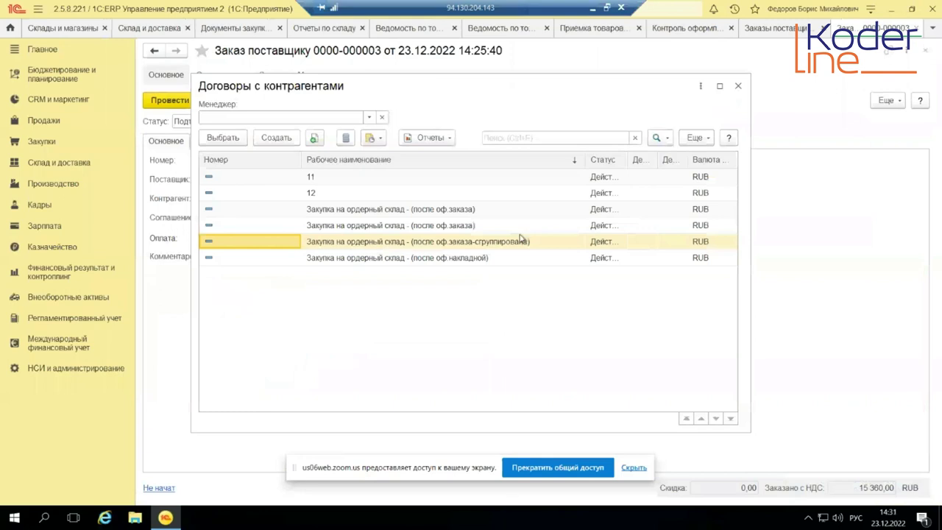
pyautogui.click(434, 214)
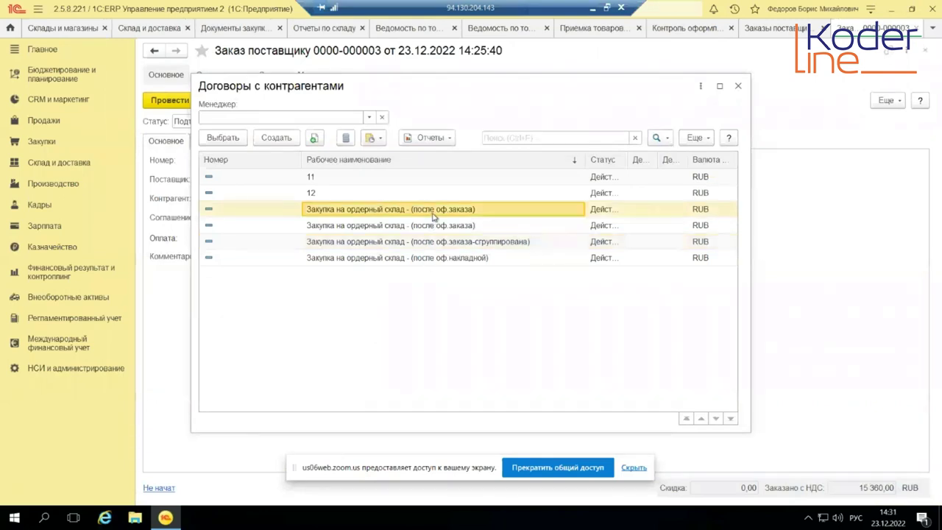
pyautogui.doubleClick(437, 214)
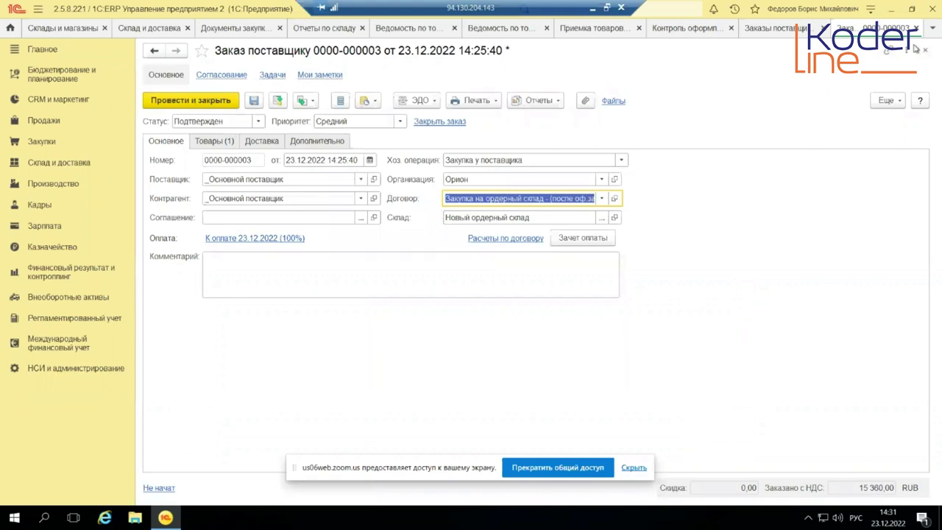
pyautogui.click(617, 198)
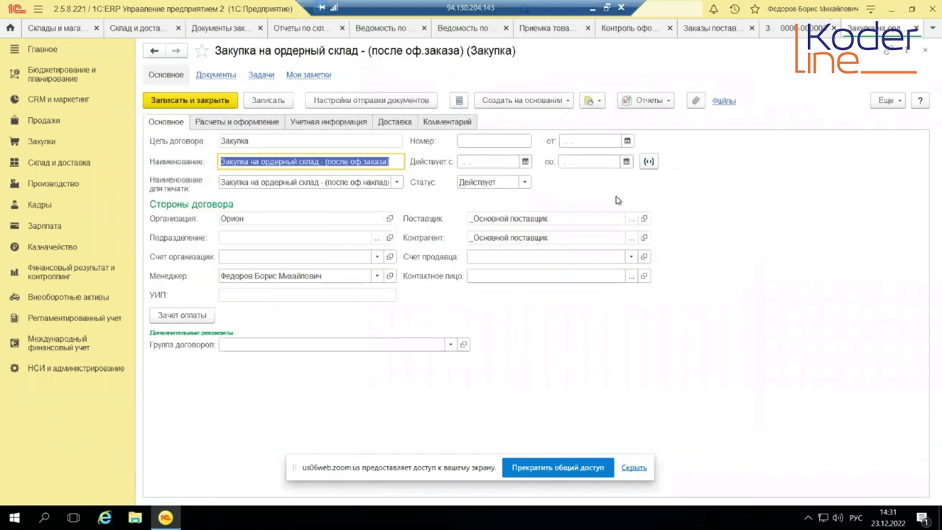
pyautogui.click(347, 123)
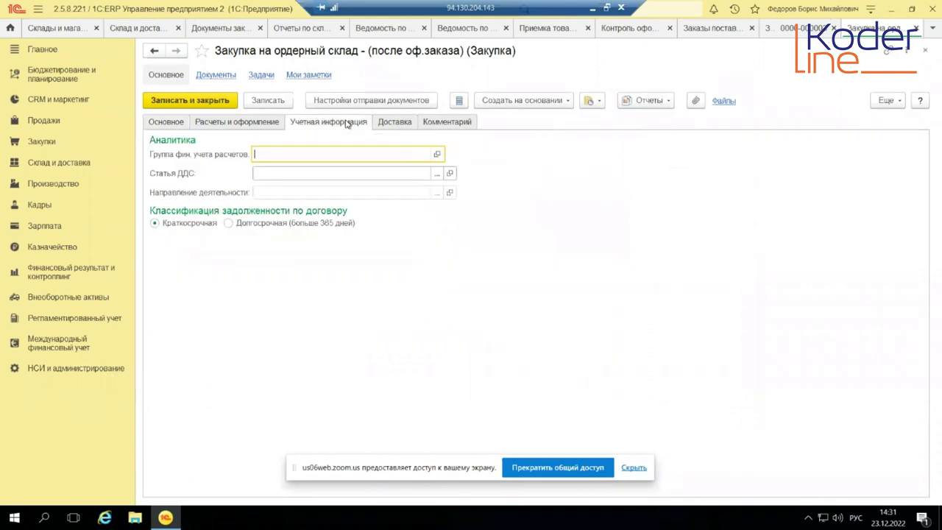
pyautogui.click(250, 122)
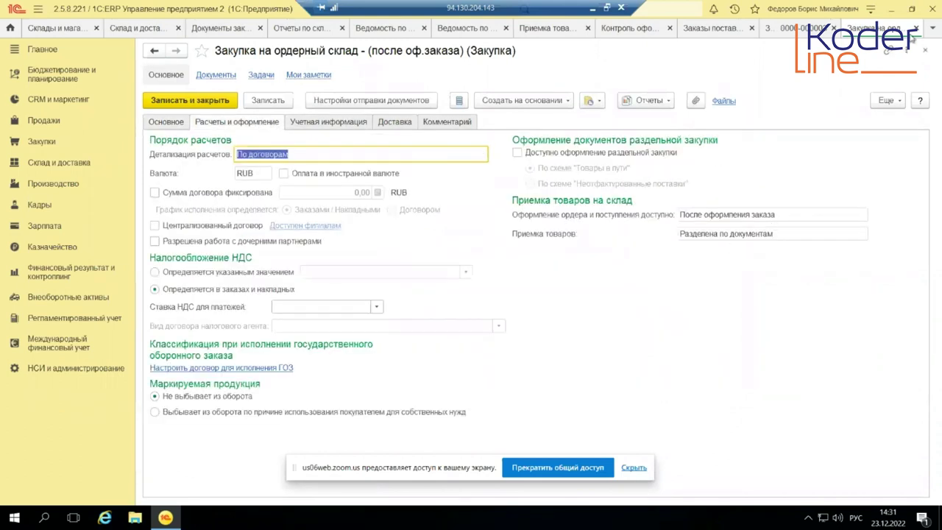
pyautogui.click(915, 28)
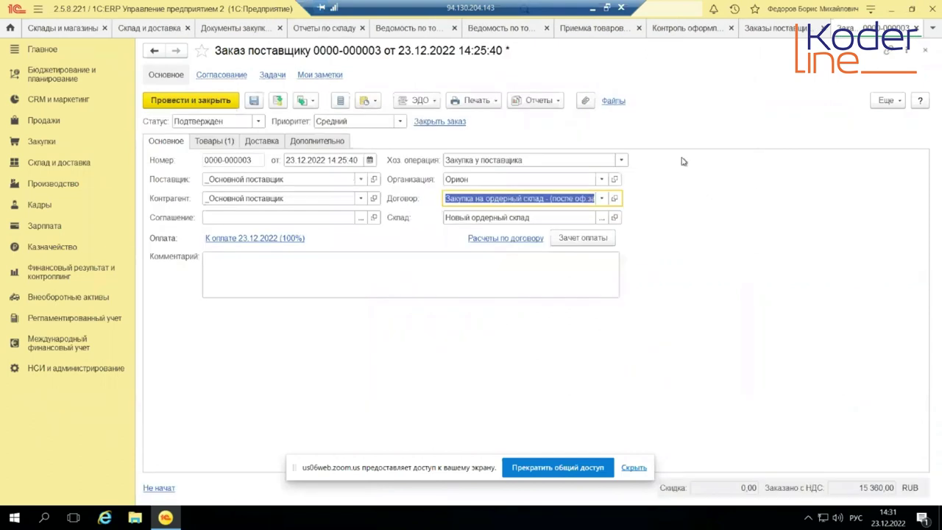
# Select the second contract named "Закупка на ордерный склад - (после оф.заказа)" in the order, open it and examine its warehouse receipt settings.
pyautogui.click(602, 198)
pyautogui.click(515, 231)
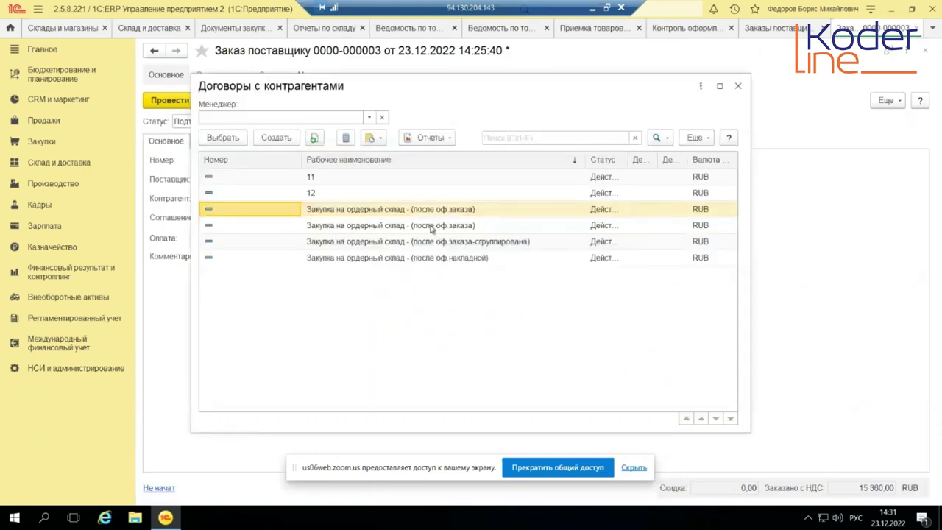
pyautogui.doubleClick(432, 227)
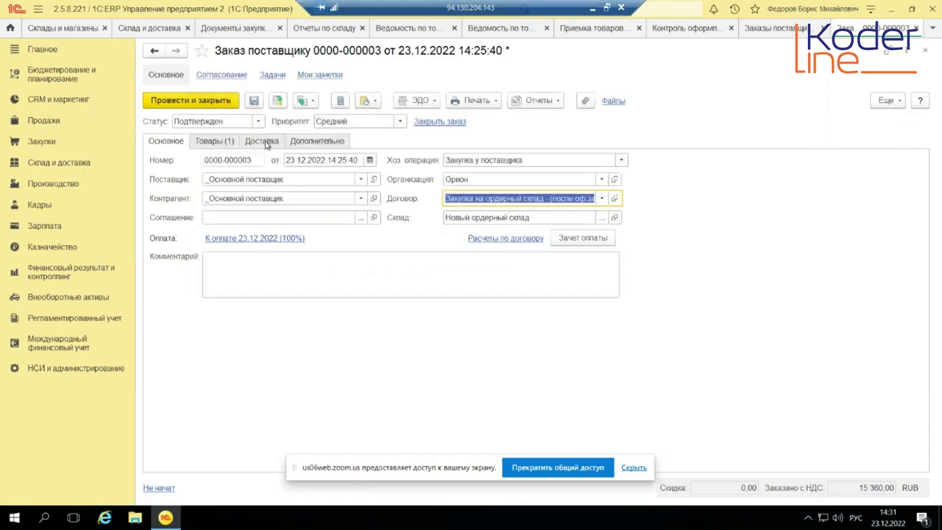
pyautogui.click(615, 198)
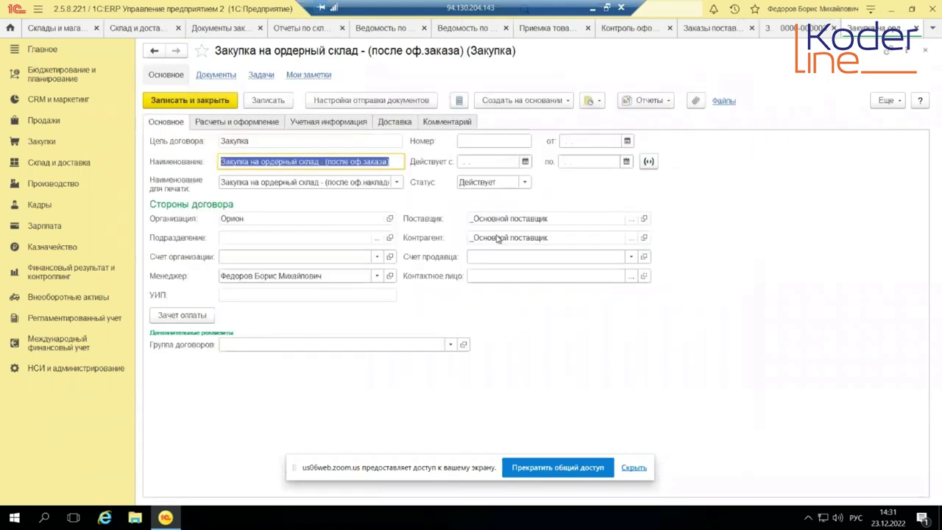
pyautogui.click(266, 121)
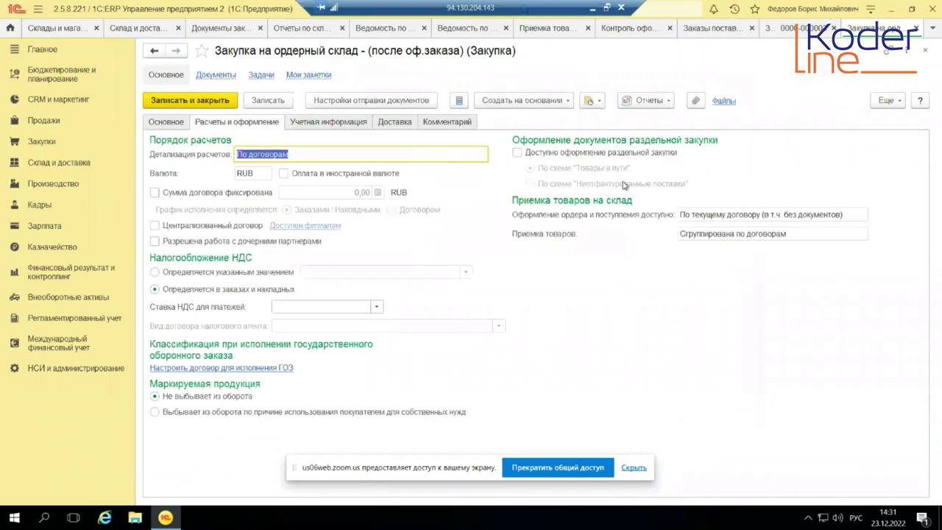
pyautogui.click(744, 235)
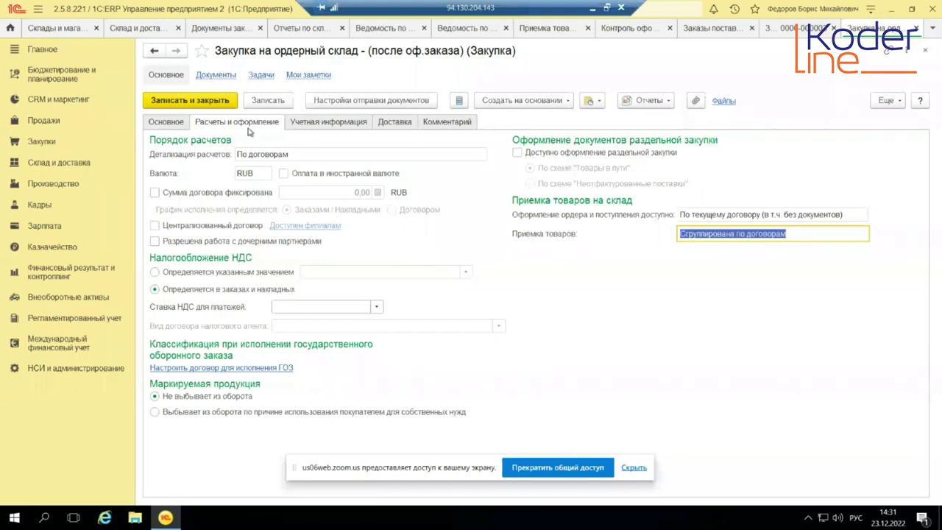
# Rename the opened contract as "Закупка на ордерный склад - (по договору)" and save and close it.
pyautogui.click(165, 122)
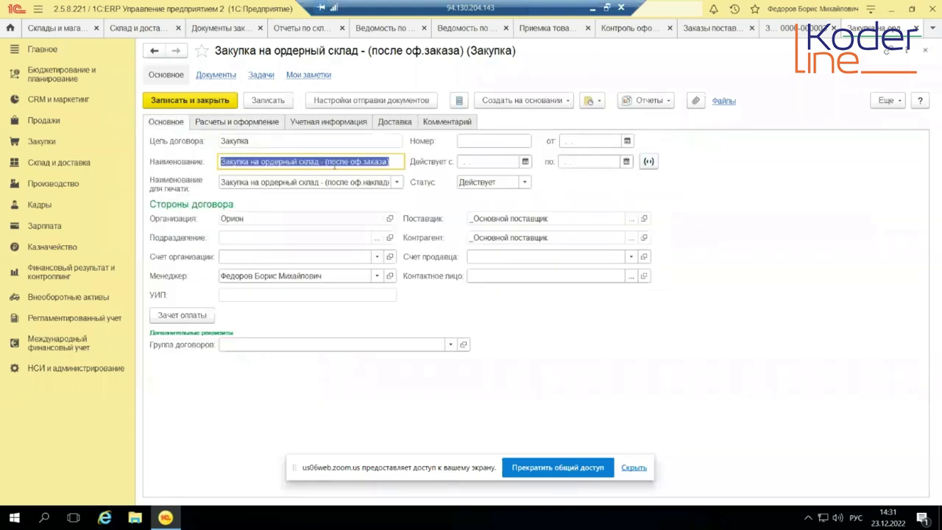
pyautogui.click(331, 163)
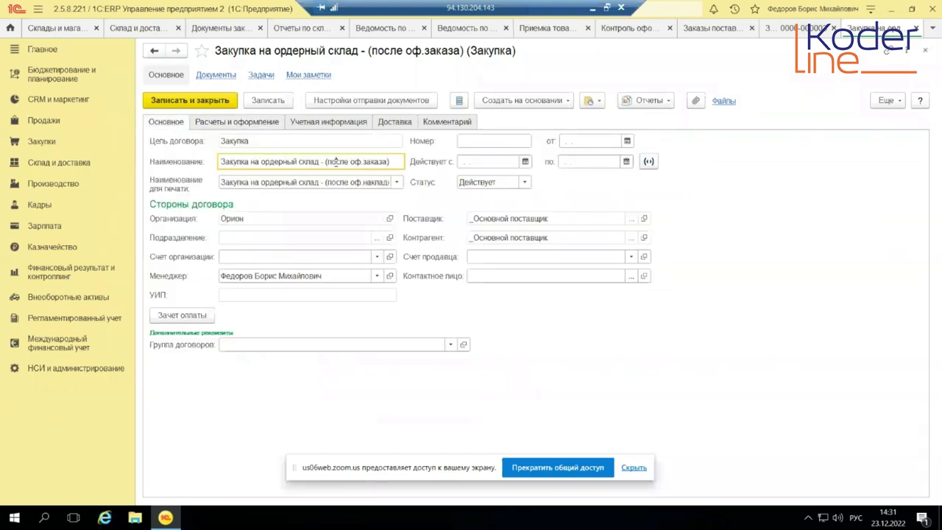
pyautogui.hotkey('shift', 'End')
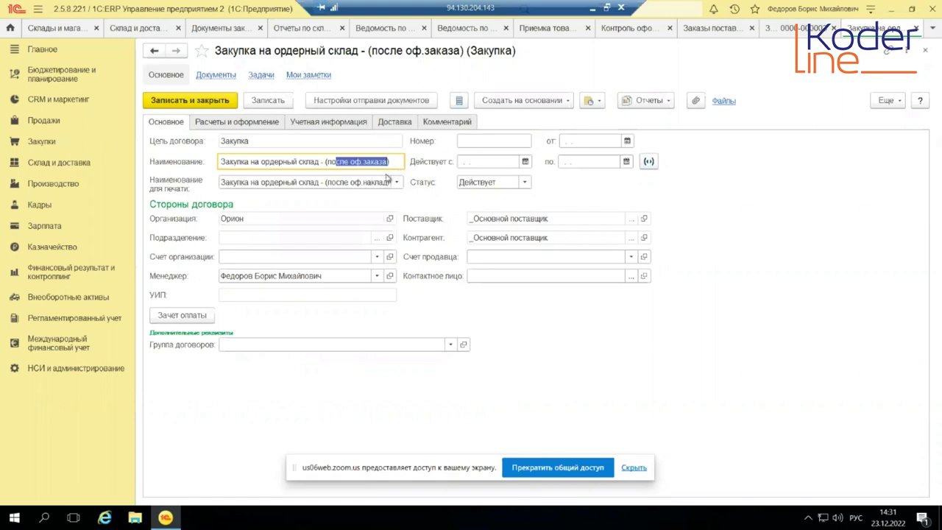
pyautogui.write('д)')
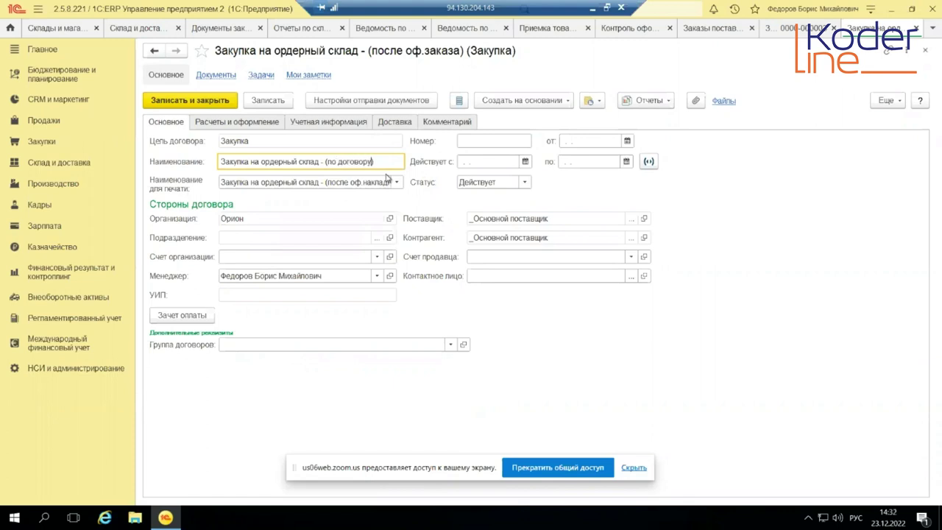
pyautogui.click(189, 100)
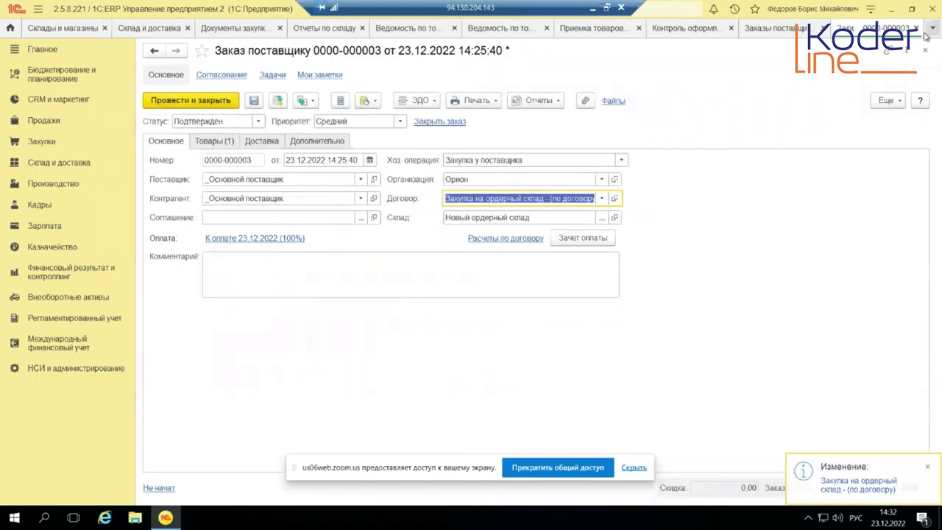
# Discard the supplier order's unsaved changes and check the goods awaiting receipt at "Новый ордерный склад".
pyautogui.click(917, 29)
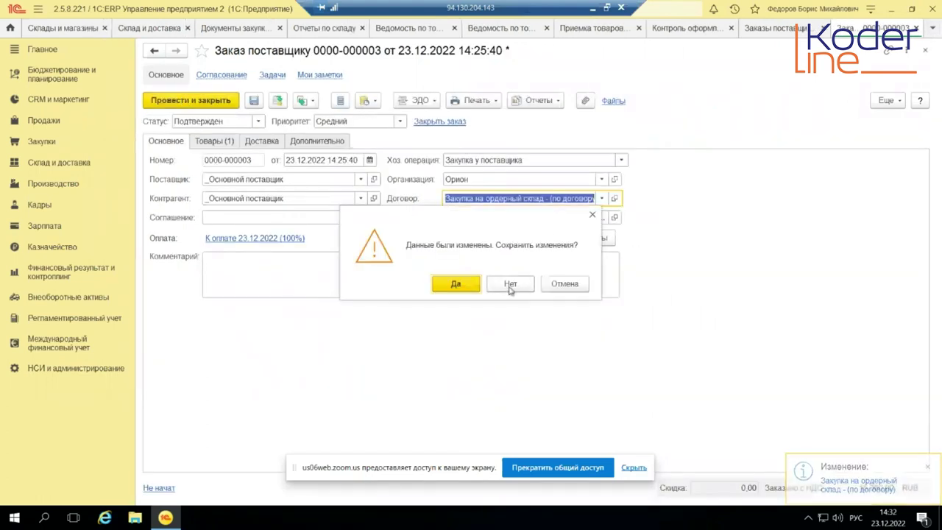
pyautogui.click(508, 292)
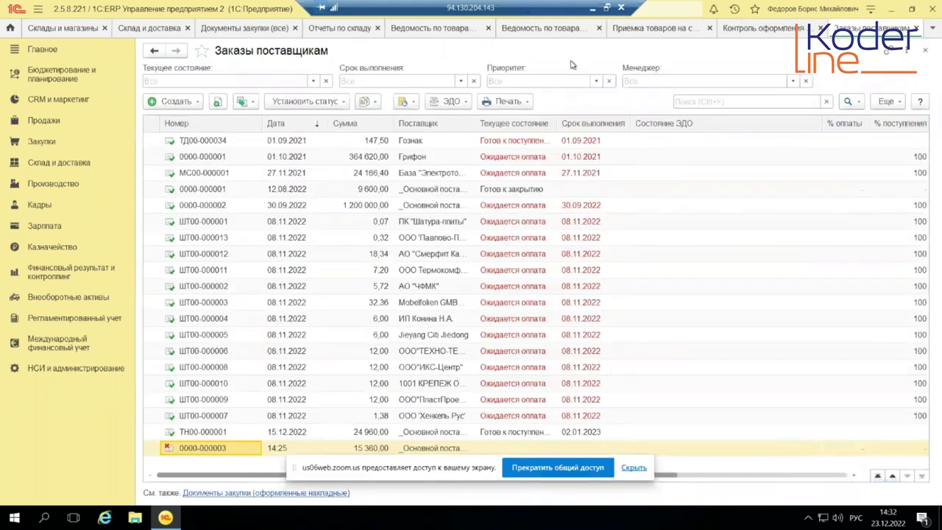
pyautogui.click(627, 30)
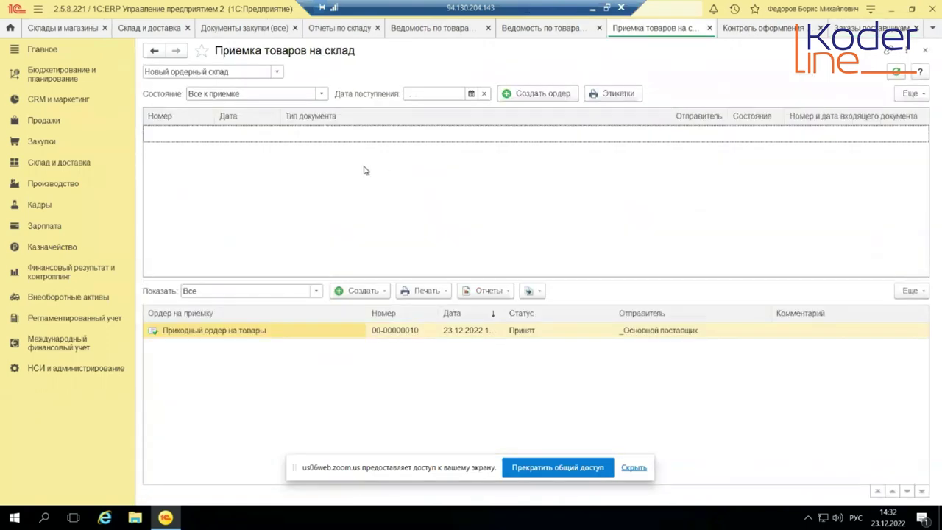
pyautogui.rightClick(284, 132)
pyautogui.click(230, 139)
# Sort the supplier contracts by their start date and open the contract "Закупка на ордерный склад - (по договору)".
pyautogui.click(42, 122)
pyautogui.click(43, 145)
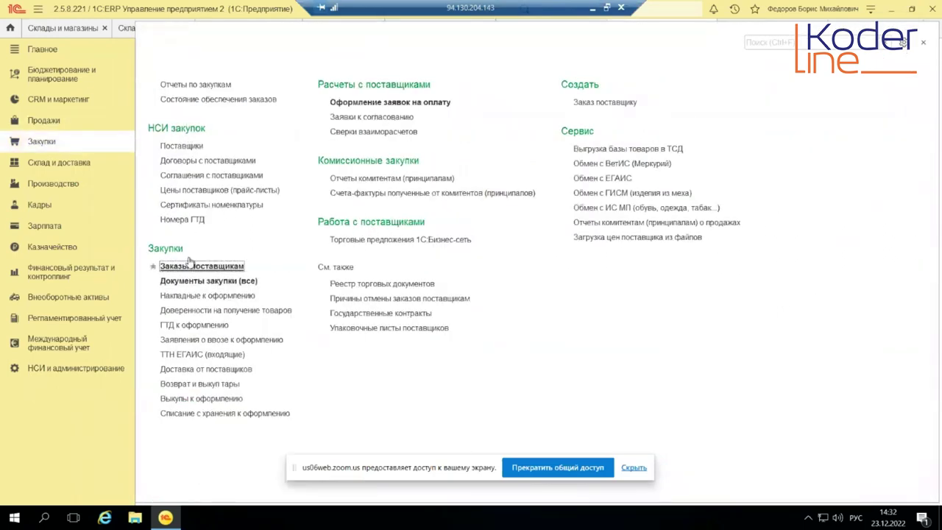
pyautogui.click(195, 159)
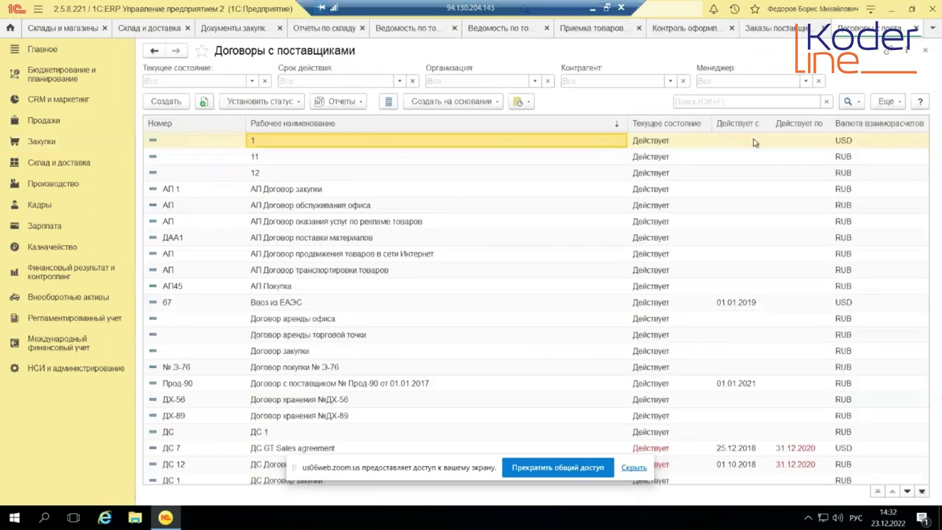
pyautogui.click(757, 126)
pyautogui.scroll(-10, 414, 291)
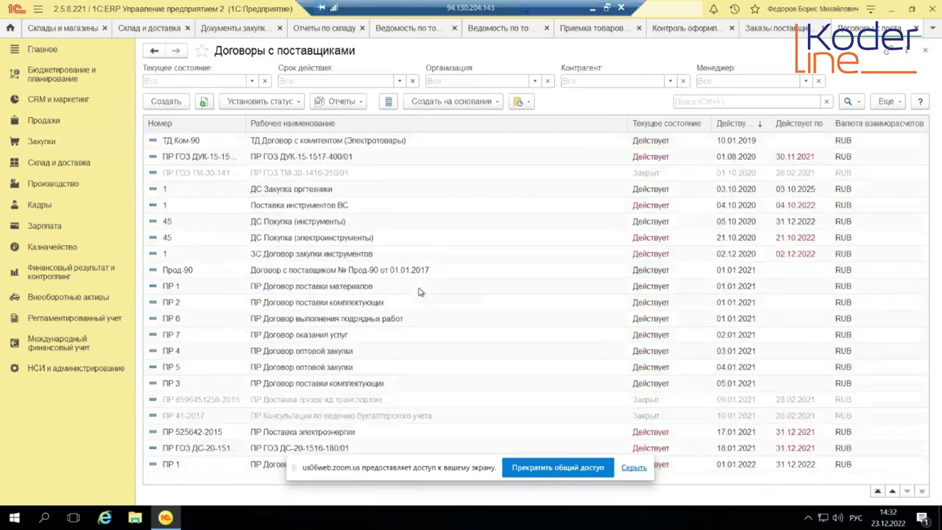
pyautogui.scroll(5, 415, 299)
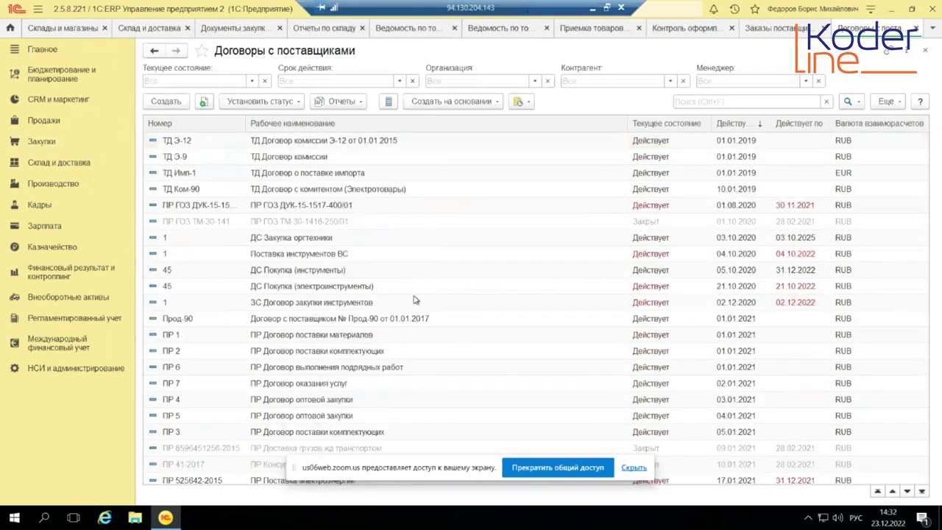
pyautogui.scroll(10, 414, 300)
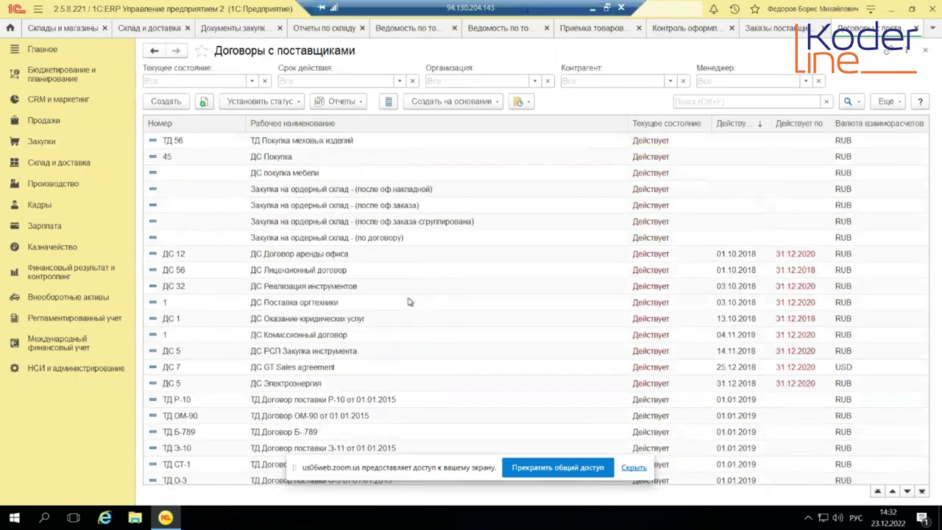
pyautogui.click(394, 238)
pyautogui.doubleClick(394, 238)
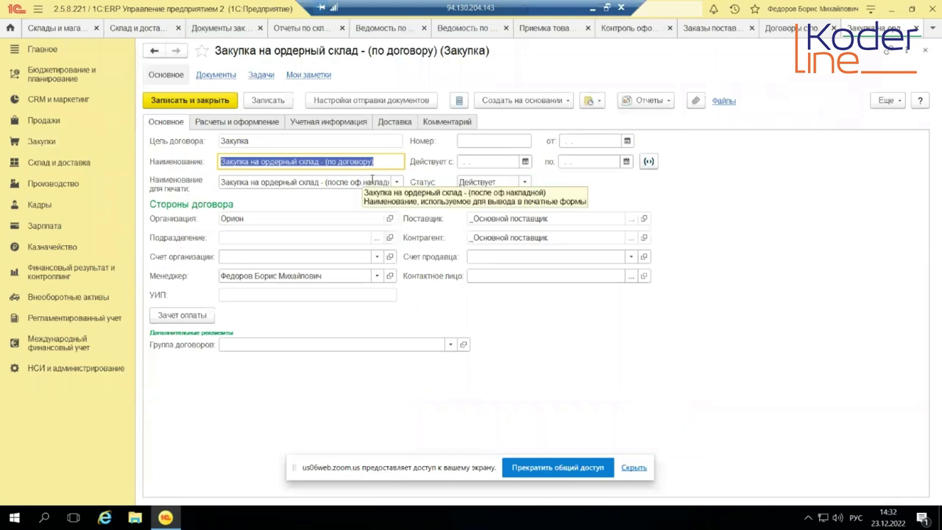
# Unlock the locked attributes of the contract "Закупка на ордерный склад - (по договору)" for editing.
pyautogui.click(248, 123)
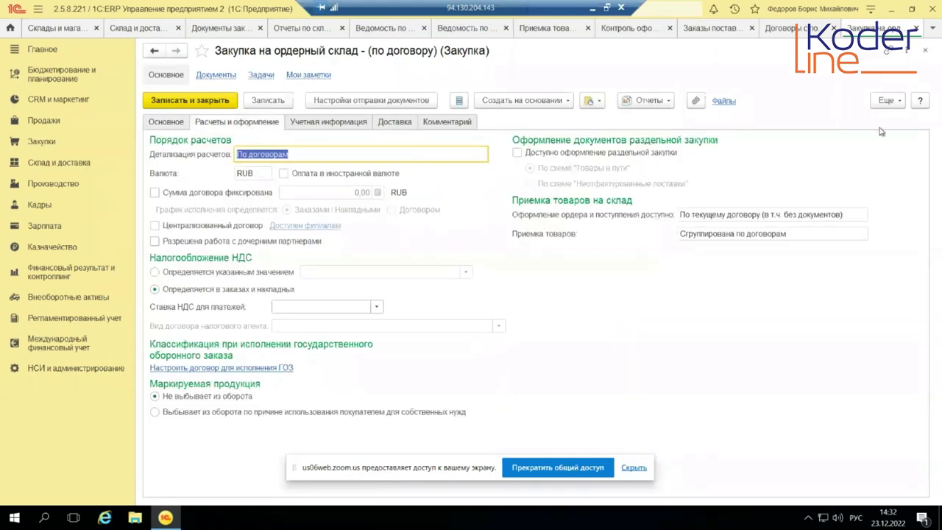
pyautogui.click(890, 100)
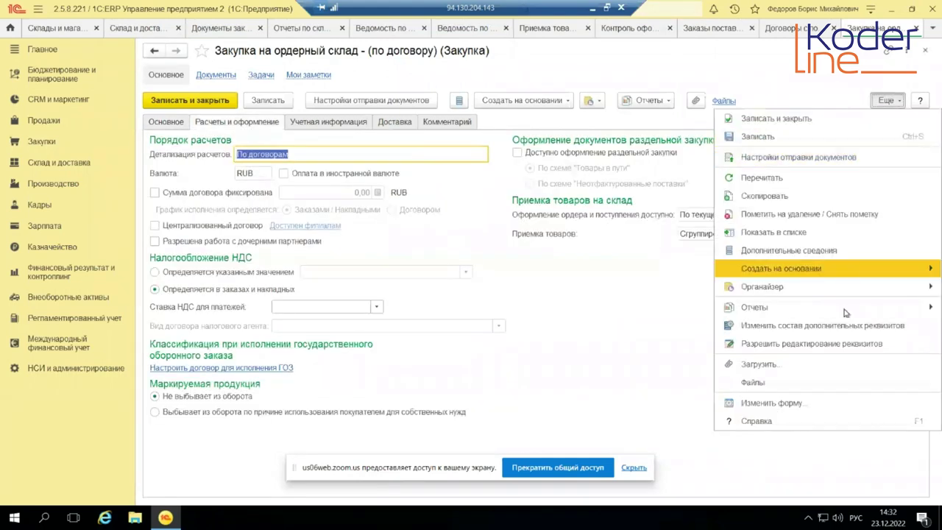
pyautogui.click(844, 344)
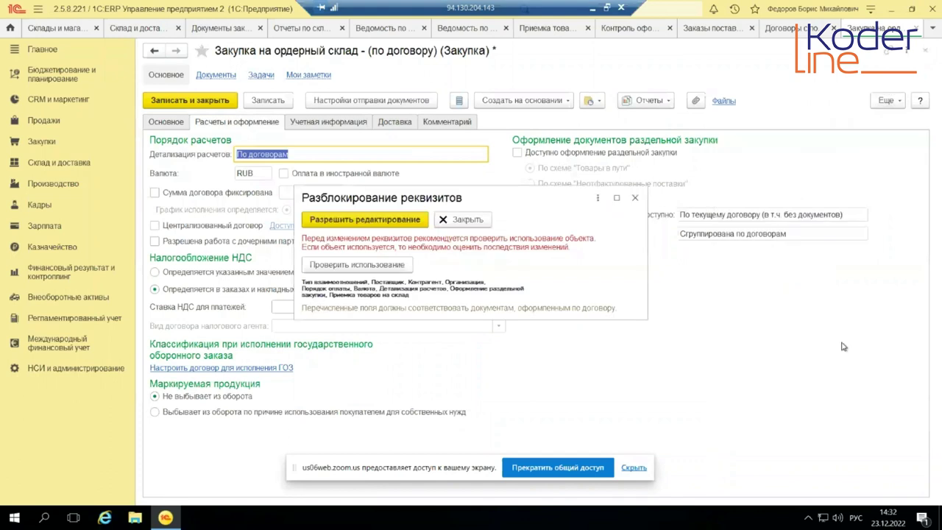
pyautogui.click(374, 224)
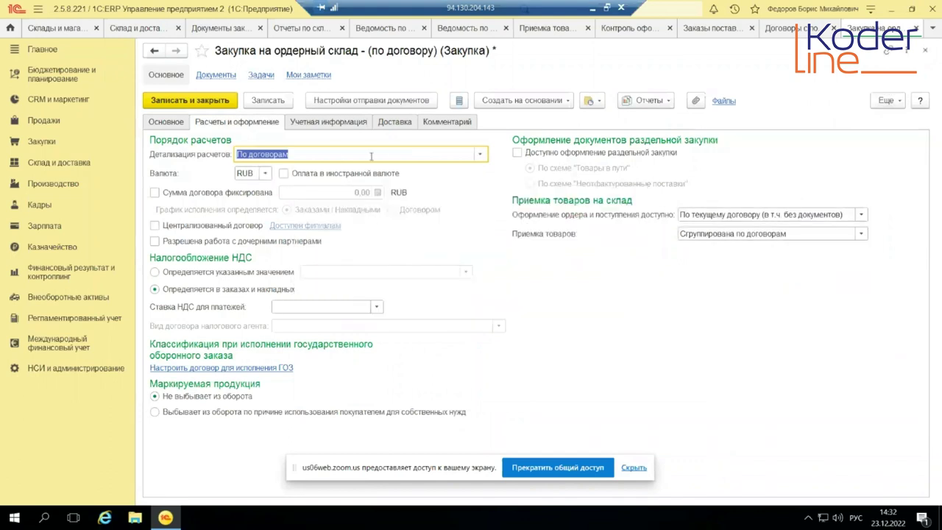
# Make the contract "Закупка на ордерный склад - (по договору)" valid from 01.12.2022, and save and close it.
pyautogui.click(169, 121)
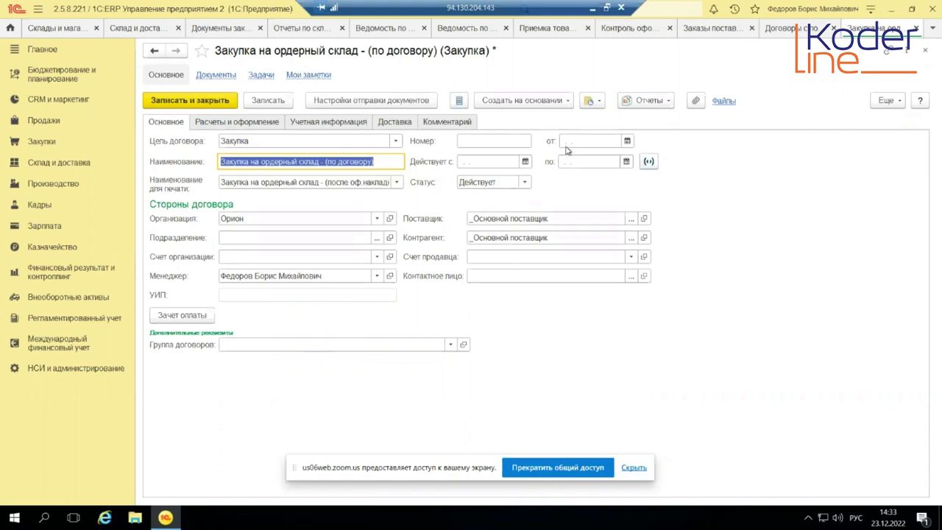
pyautogui.click(525, 161)
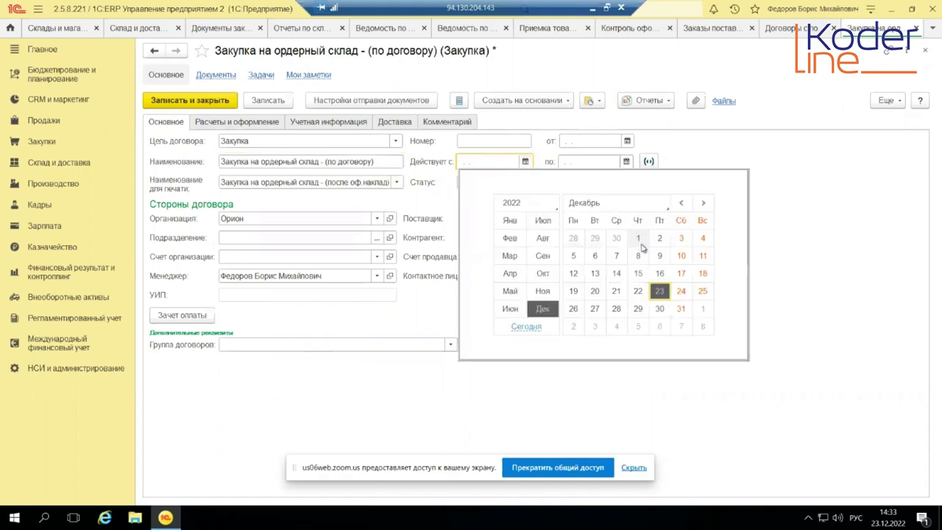
pyautogui.click(637, 237)
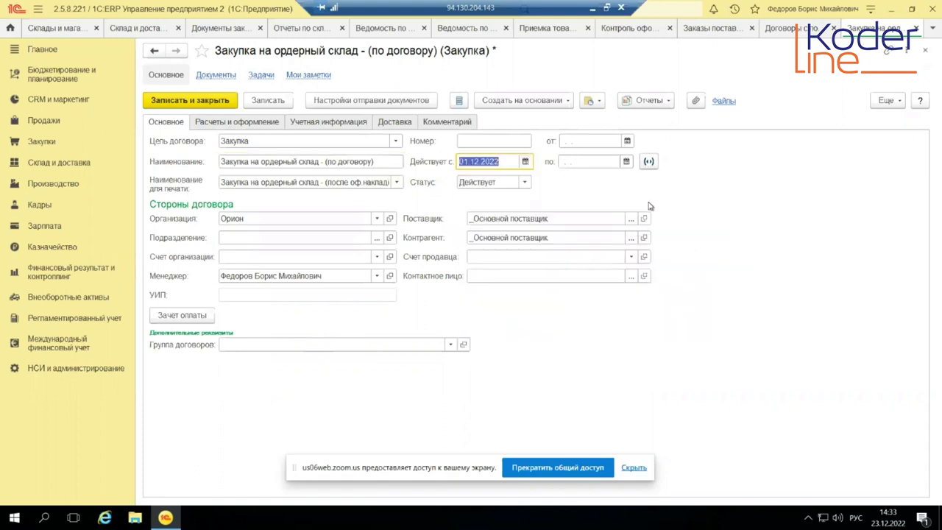
pyautogui.click(230, 101)
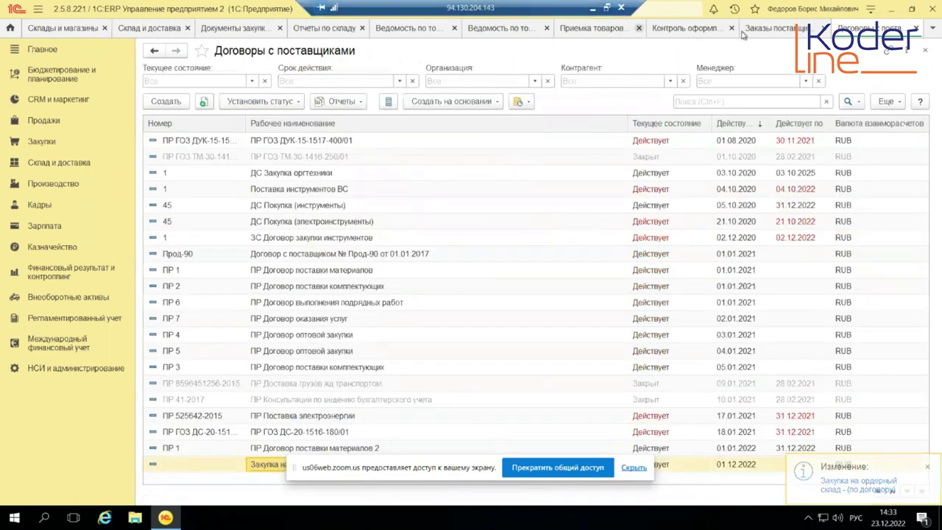
# Reselect the warehouse "Новый ордерный склад" in the goods receipt workplace to check what is available for receipt under the contract.
pyautogui.click(593, 28)
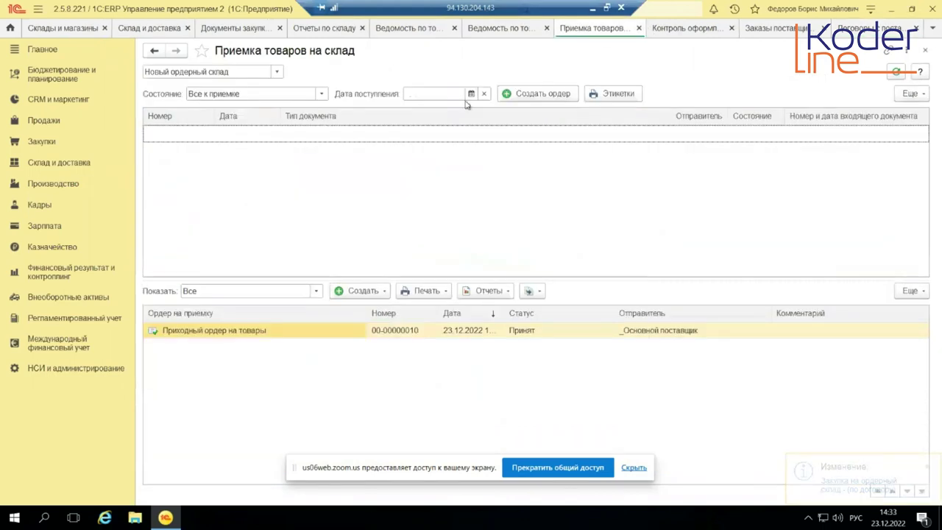
pyautogui.click(270, 75)
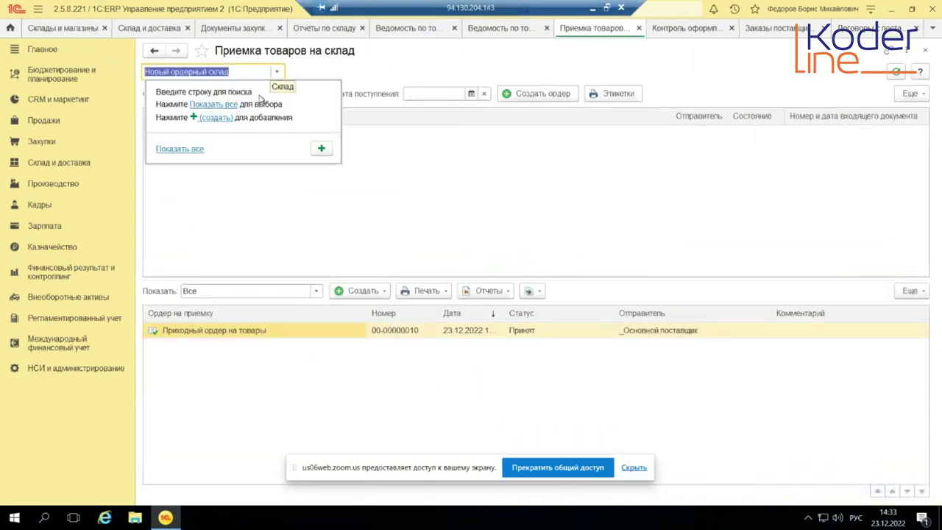
pyautogui.click(221, 101)
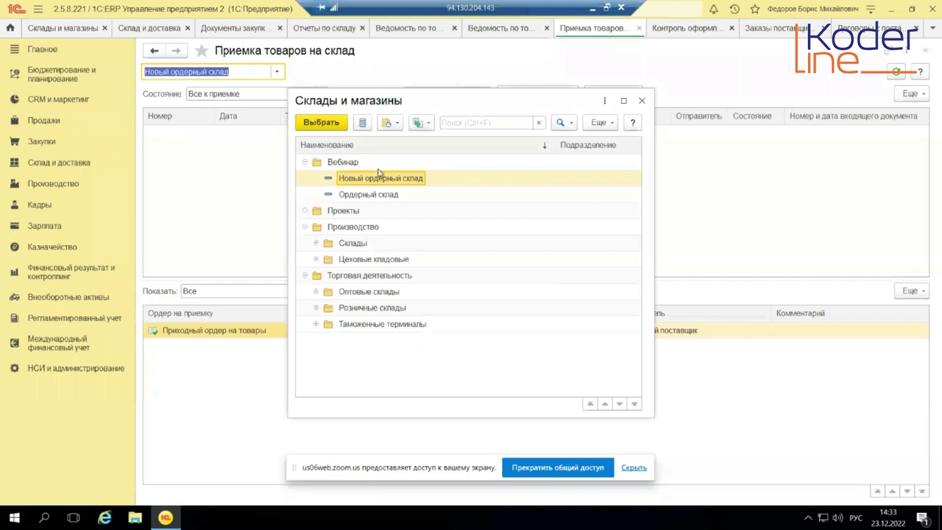
pyautogui.doubleClick(374, 178)
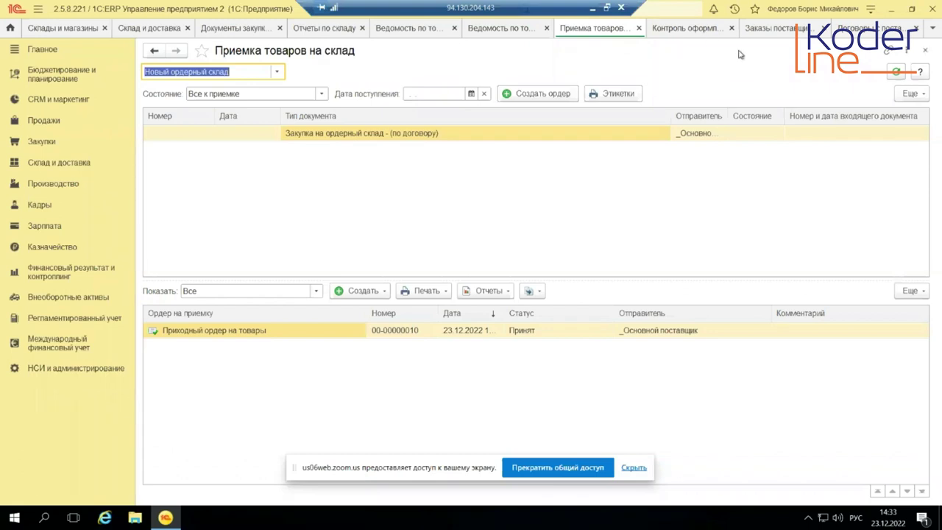
# Switch to the Zoom meeting in the browser to check the chat and participants, and return to the 1C:ERP remote session.
pyautogui.click(594, 8)
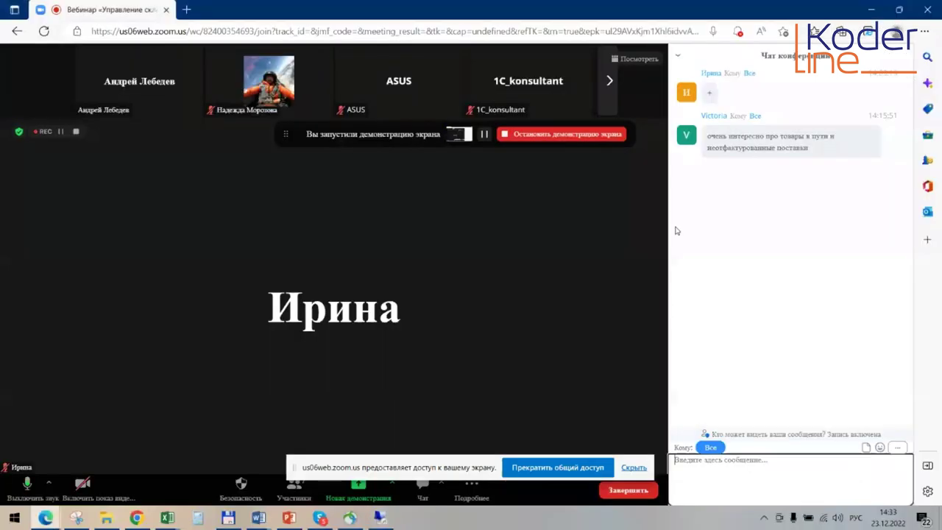
pyautogui.click(609, 81)
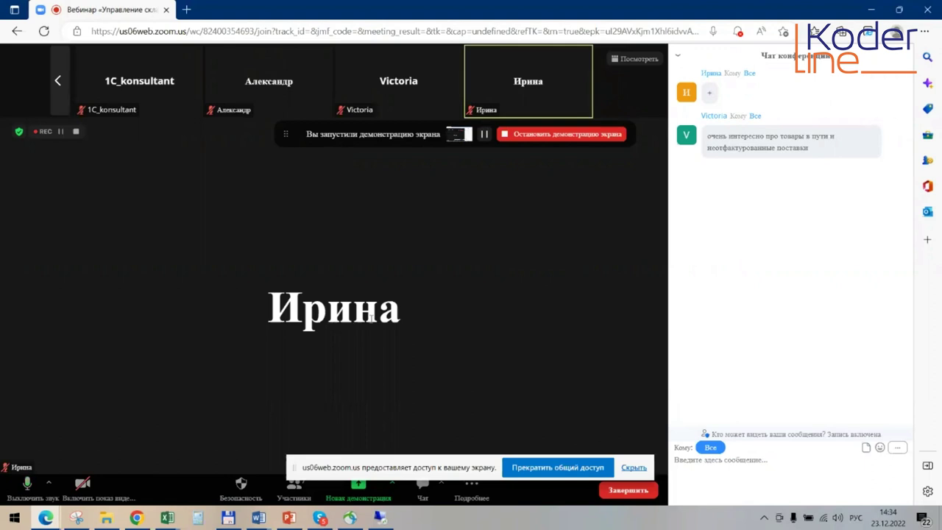
pyautogui.click(380, 518)
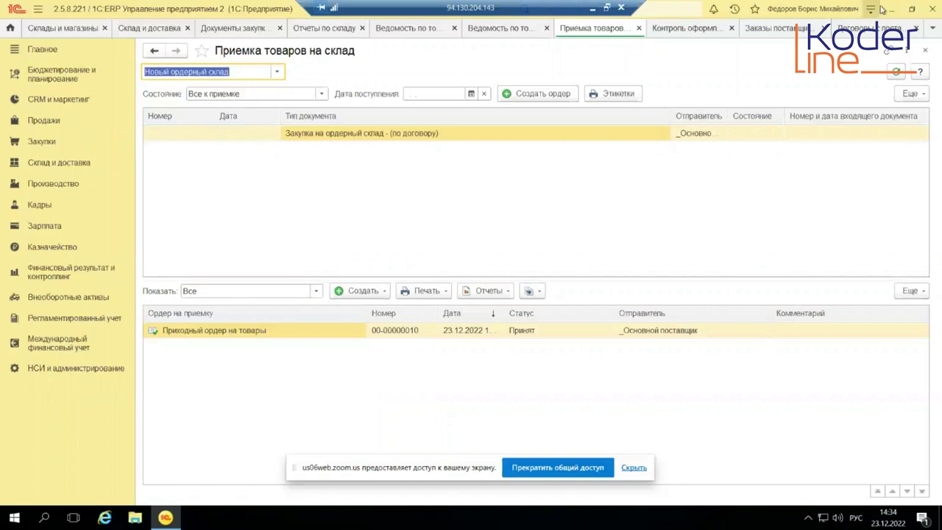
# Close all open forms and open the "НСИ и администрирование" section.
pyautogui.rightClick(60, 28)
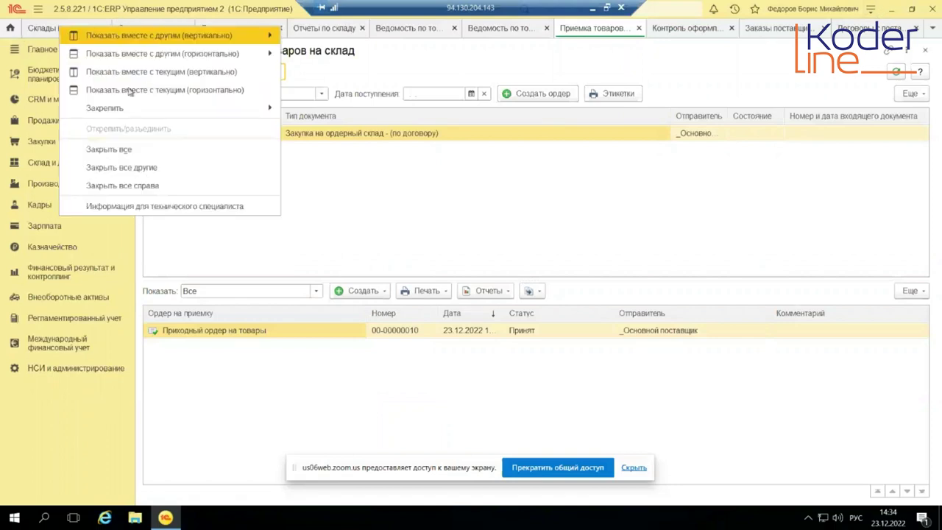
pyautogui.click(160, 151)
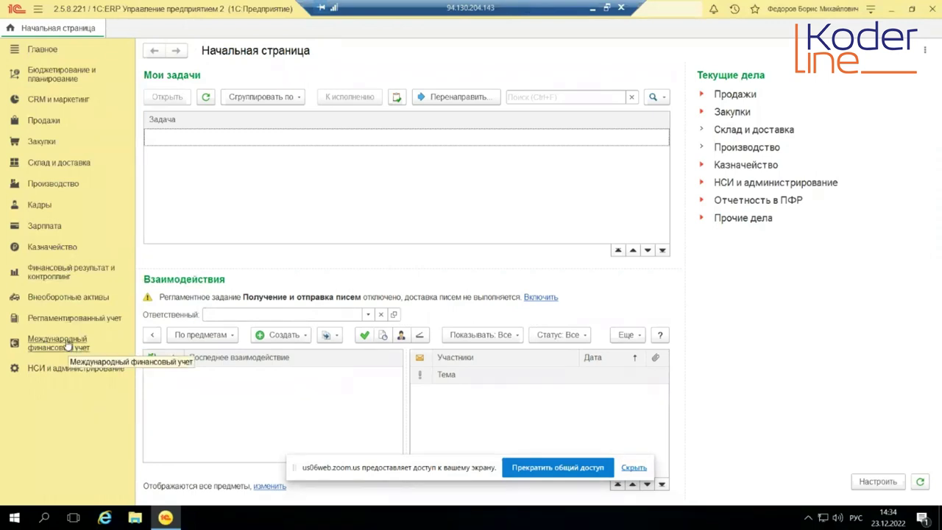
pyautogui.click(65, 368)
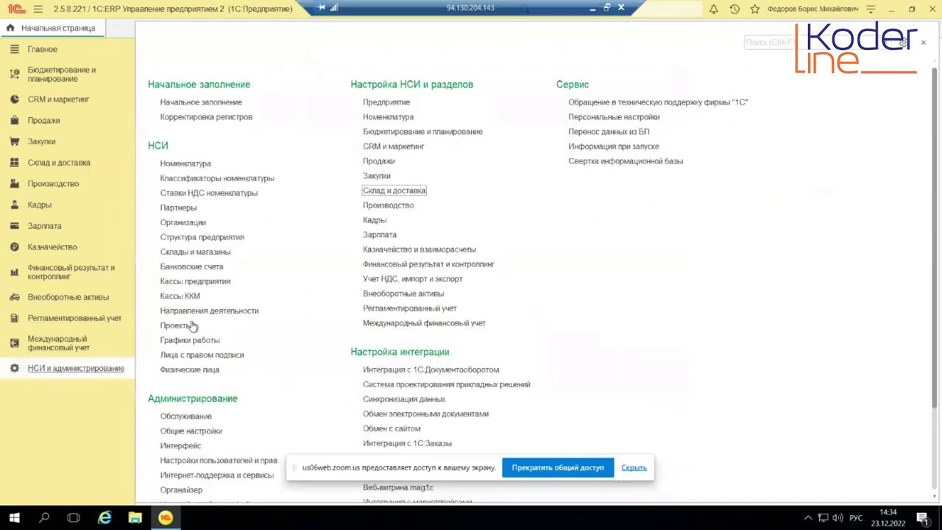
# Review who forms goods issue orders in the Склад и доставка settings, keeping the Кладовщиком option.
pyautogui.click(401, 191)
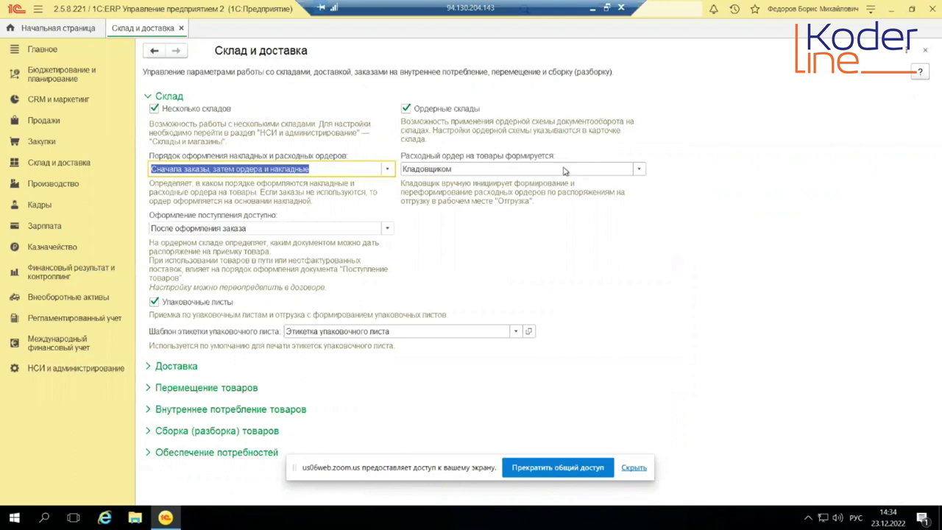
pyautogui.click(639, 170)
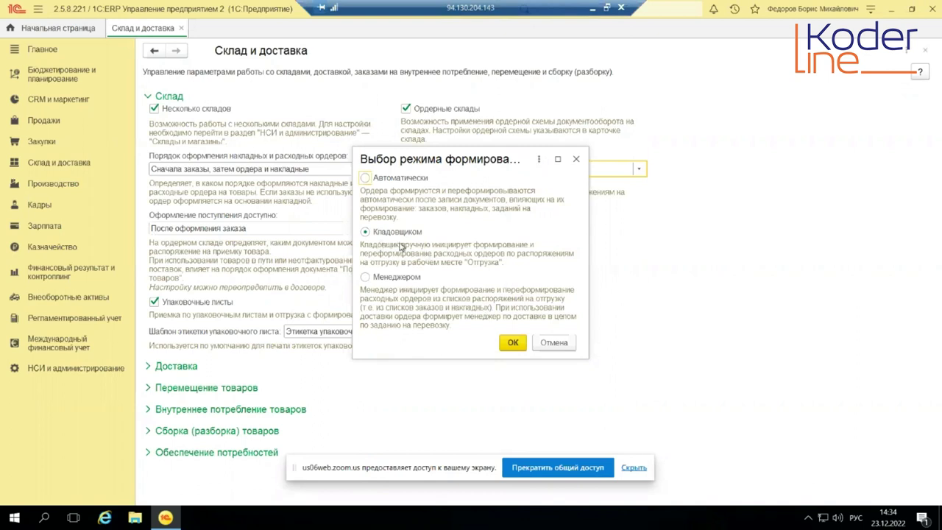
pyautogui.click(513, 342)
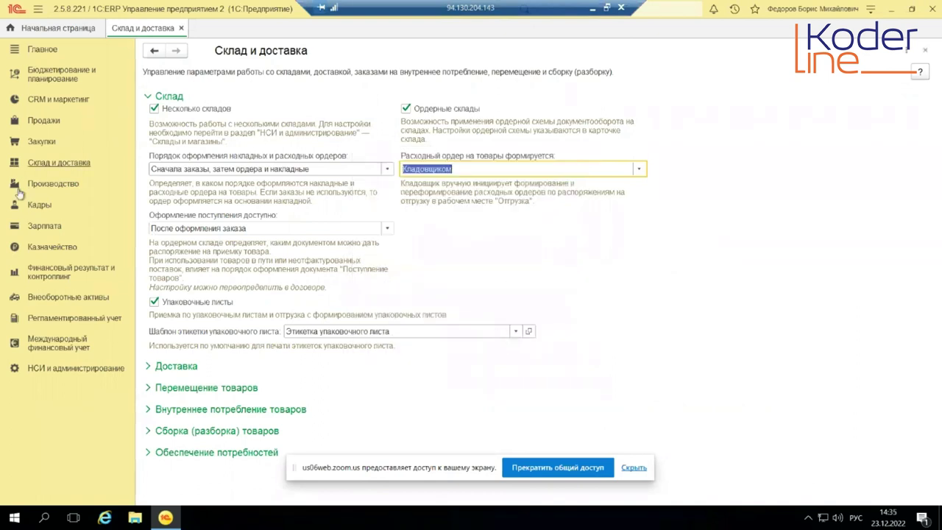
# Create a new Реализация document from the Документы продажи (все) list in the sales section.
pyautogui.click(47, 140)
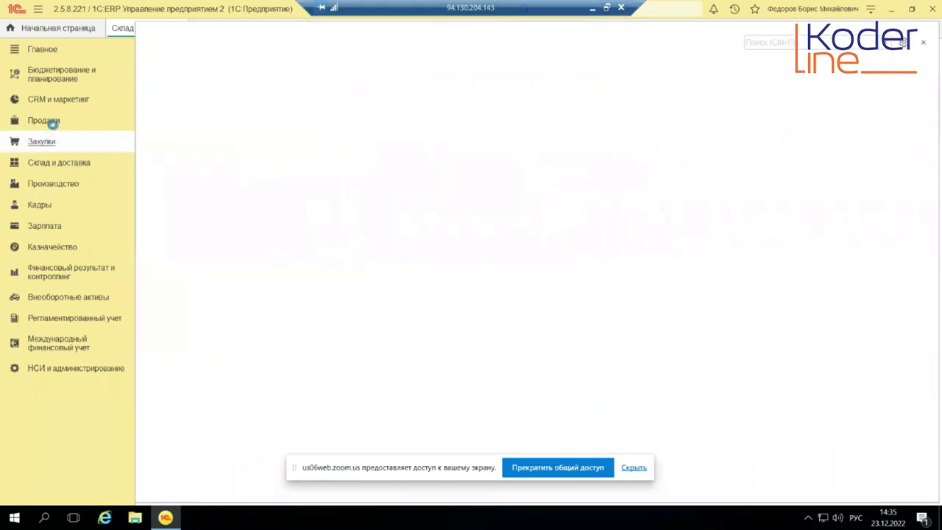
pyautogui.click(52, 122)
pyautogui.click(211, 236)
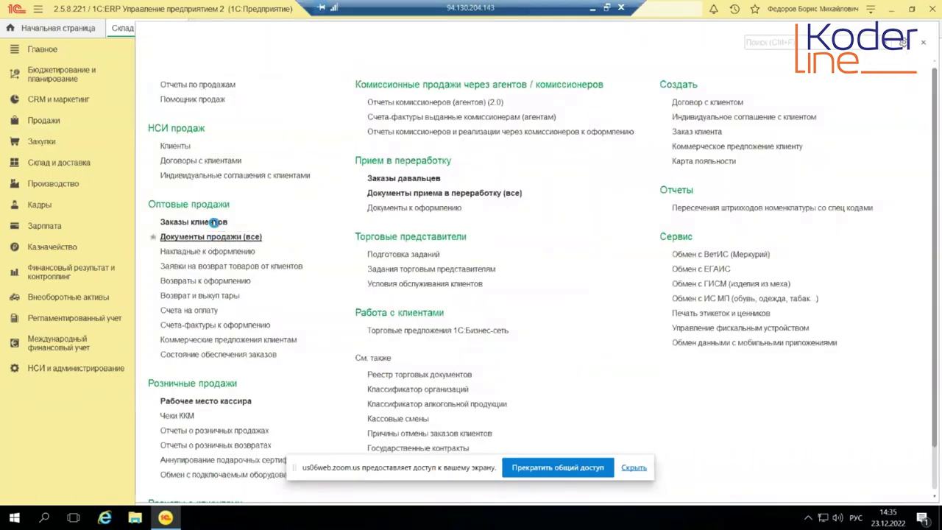
pyautogui.click(176, 106)
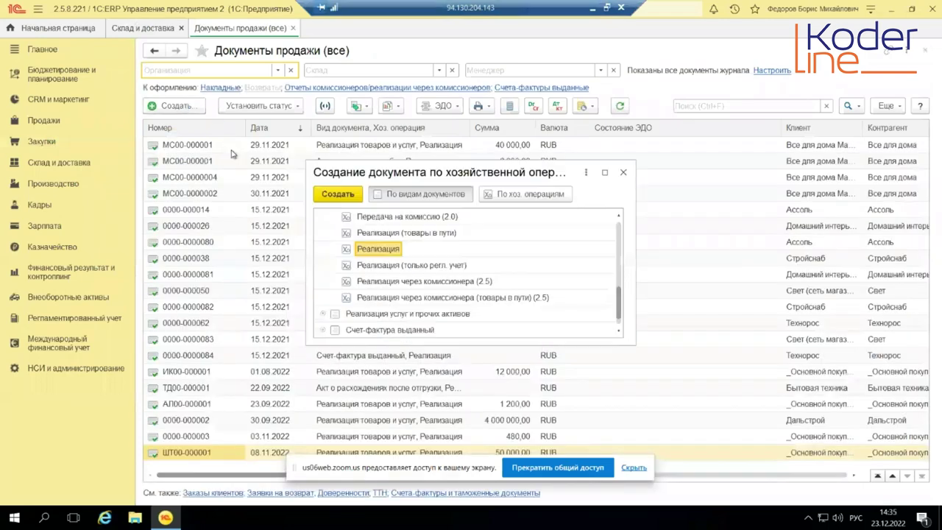
pyautogui.doubleClick(396, 250)
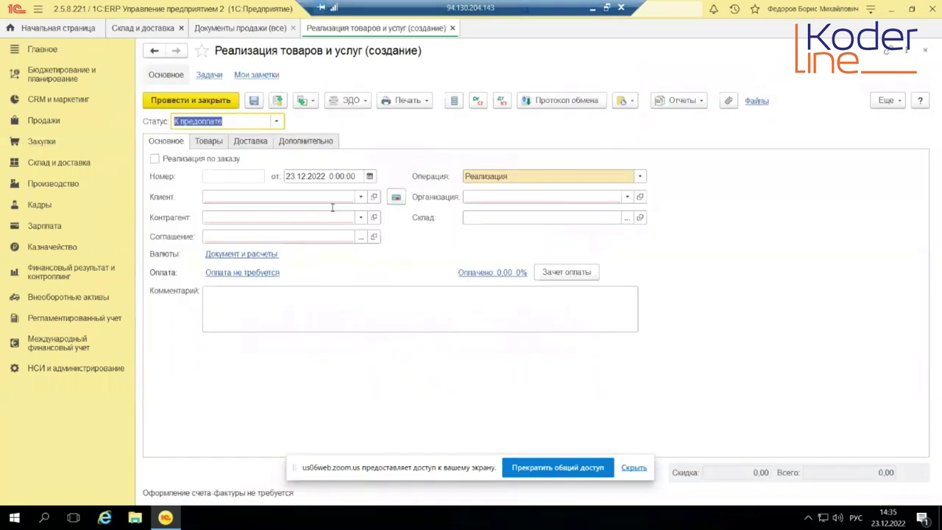
# Set the sale's client to _Основной покупатель and its agreement to _Основное.
pyautogui.click(327, 218)
pyautogui.click(332, 197)
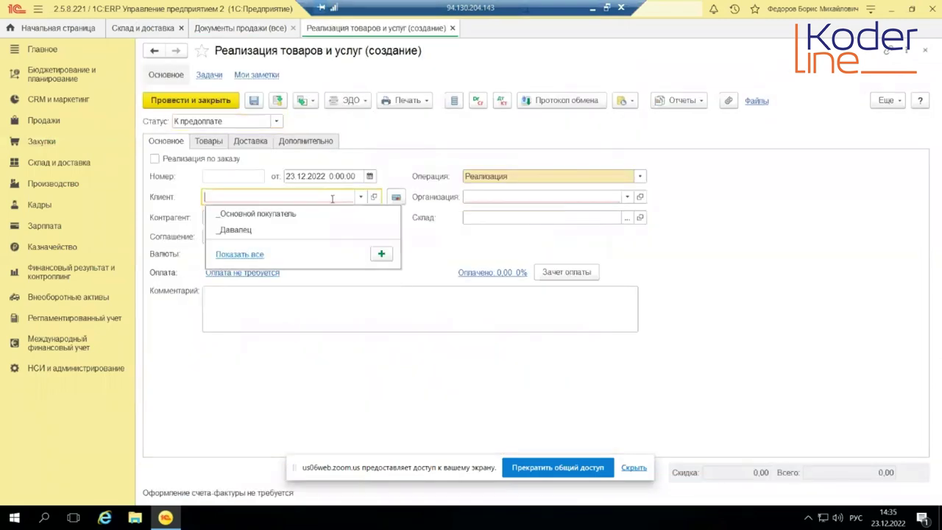
pyautogui.click(301, 214)
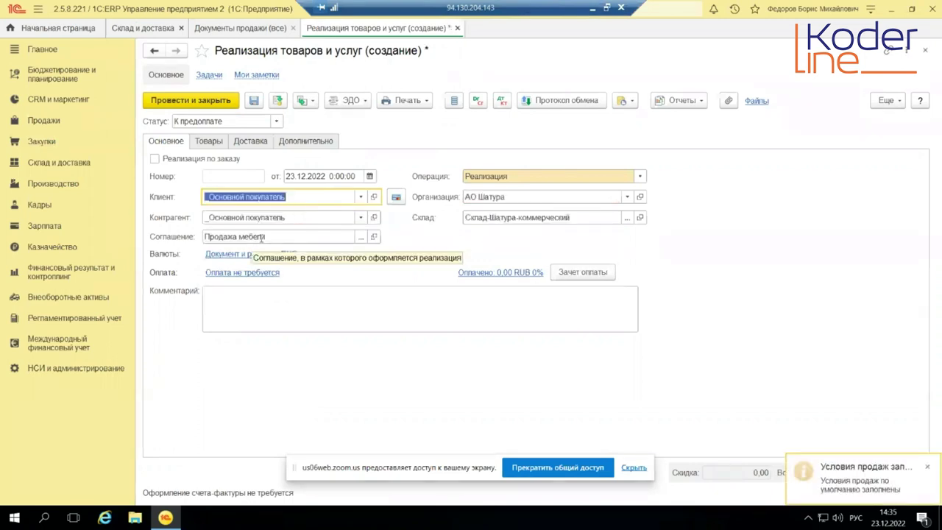
pyautogui.click(361, 237)
pyautogui.doubleClick(318, 253)
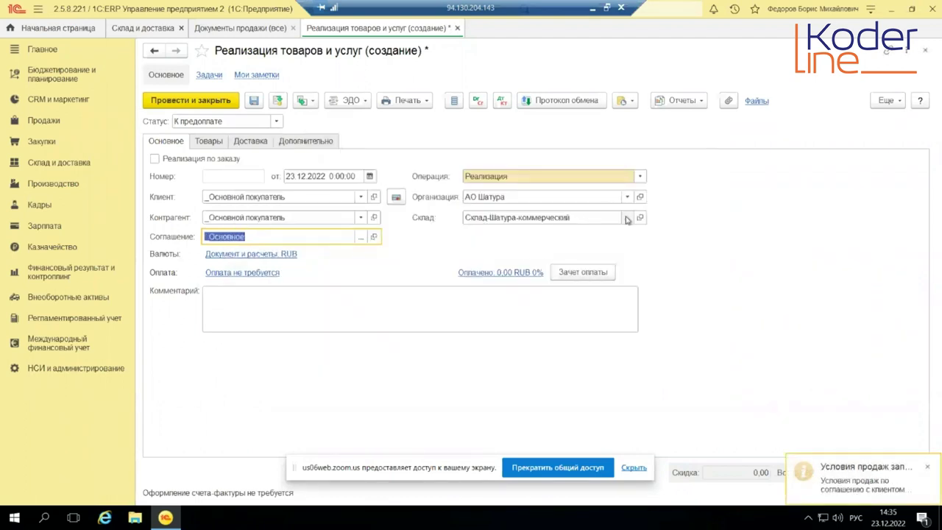
# Set the sale's warehouse to Новый ордерный склад.
pyautogui.click(628, 219)
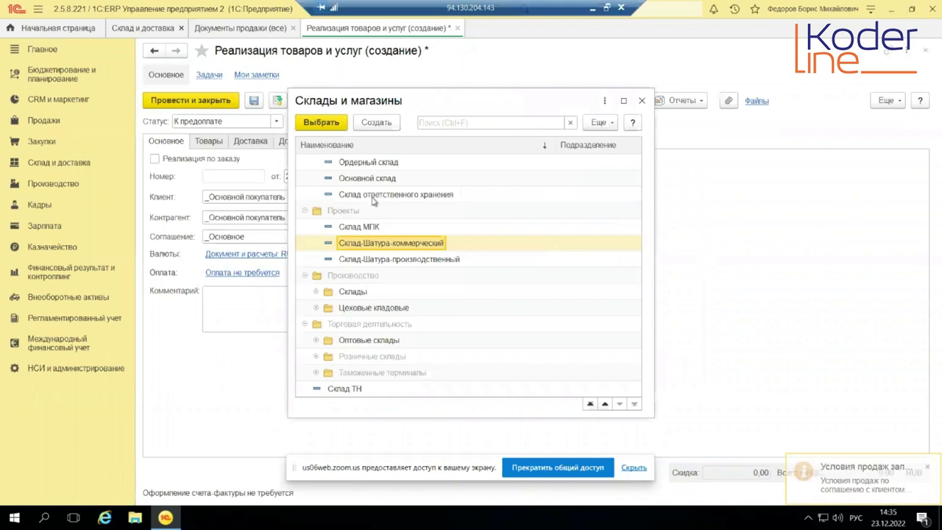
pyautogui.scroll(1, 375, 197)
pyautogui.doubleClick(375, 196)
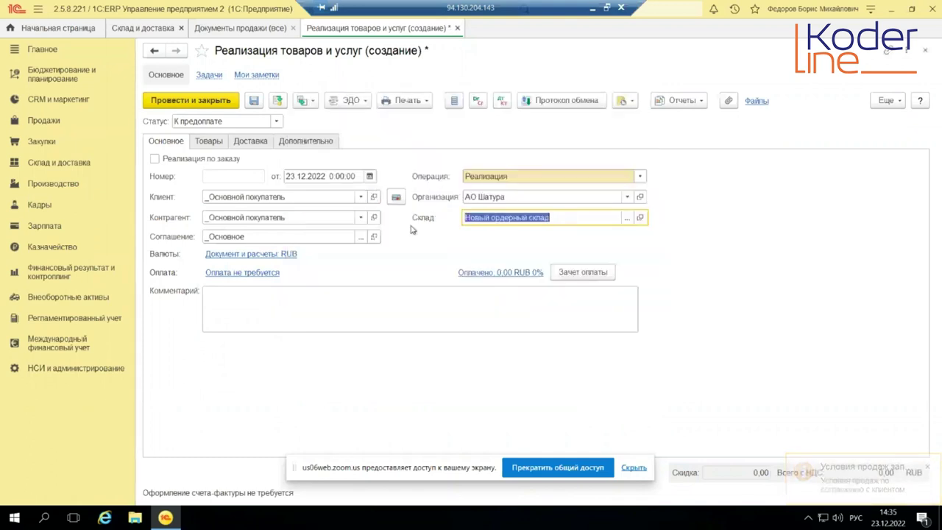
# Add a goods line for Барбарис (конфеты) with quantity 1 and price 500.
pyautogui.click(209, 144)
pyautogui.click(168, 187)
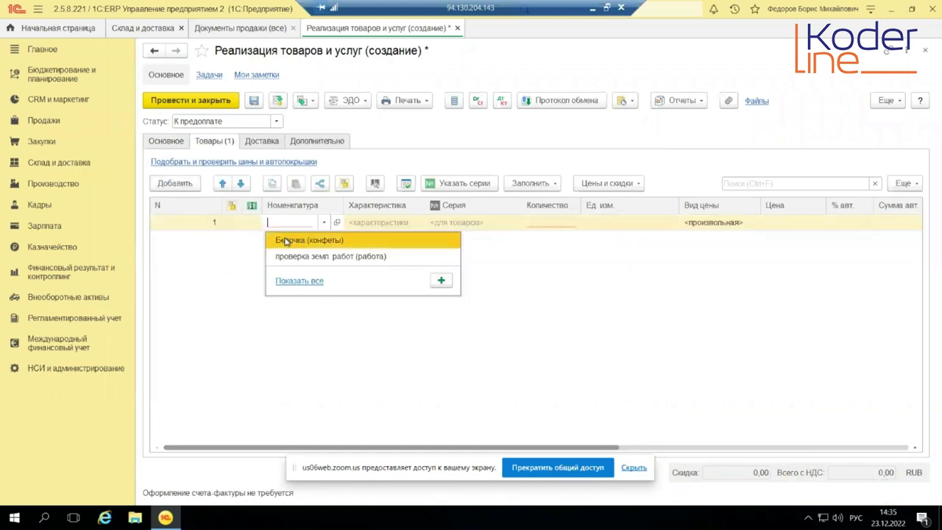
pyautogui.click(297, 221)
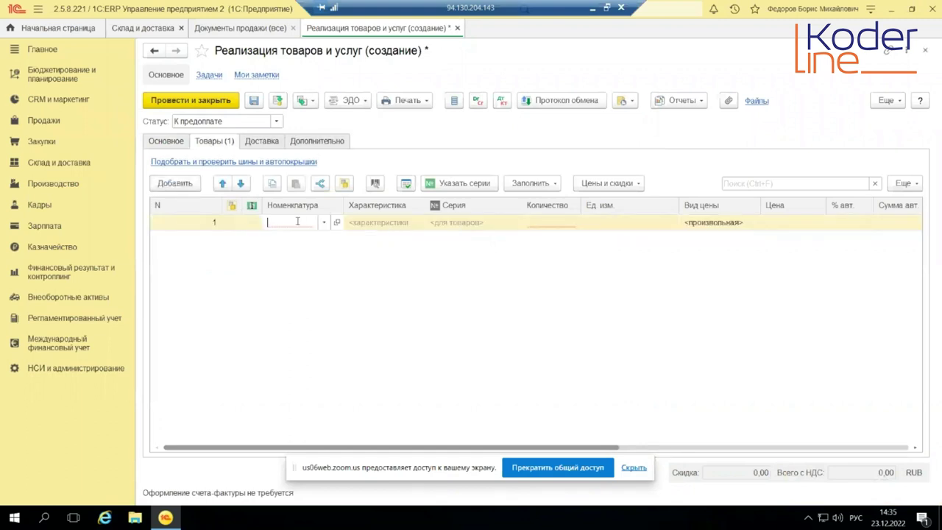
pyautogui.write('бар')
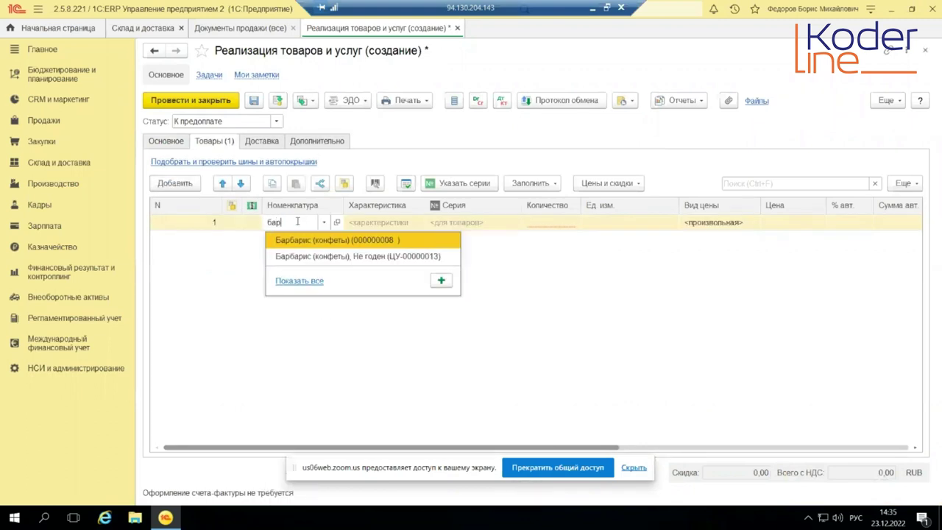
pyautogui.click(328, 242)
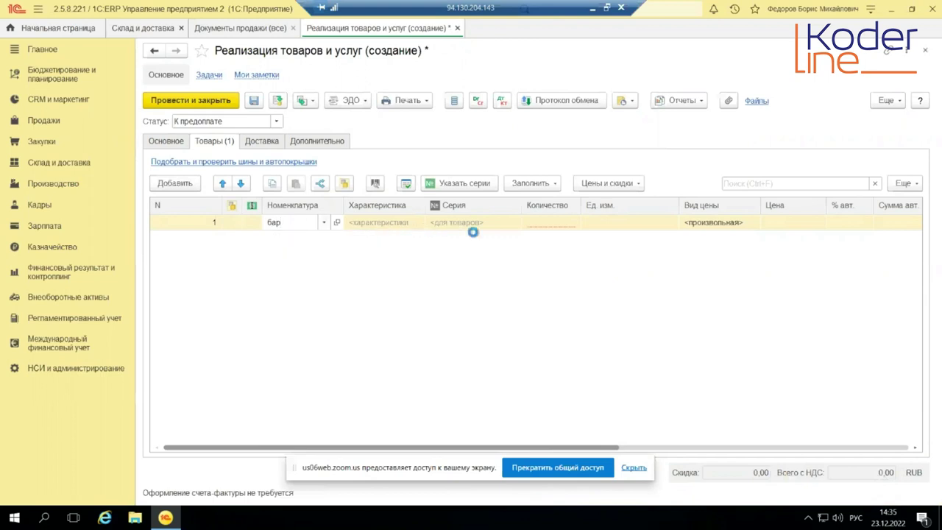
pyautogui.click(546, 224)
pyautogui.write('1')
pyautogui.click(772, 221)
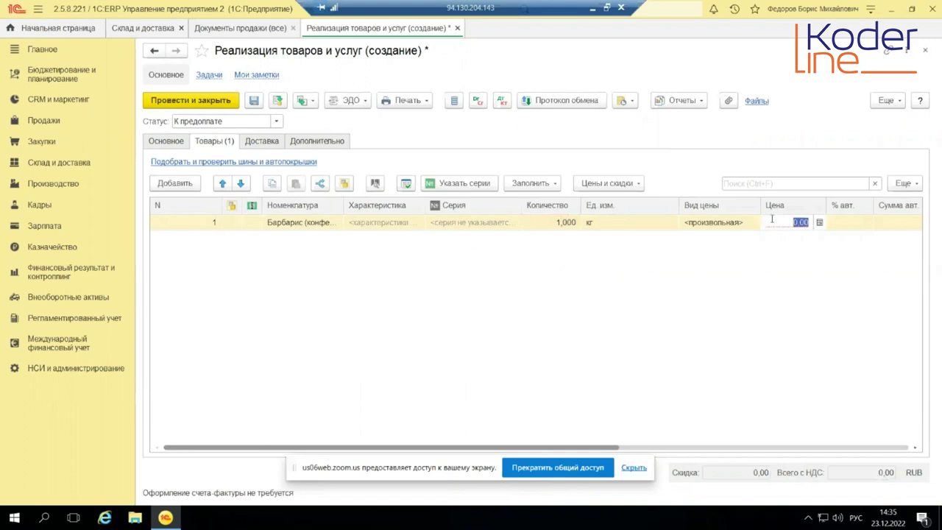
pyautogui.write('500')
pyautogui.press('Return')
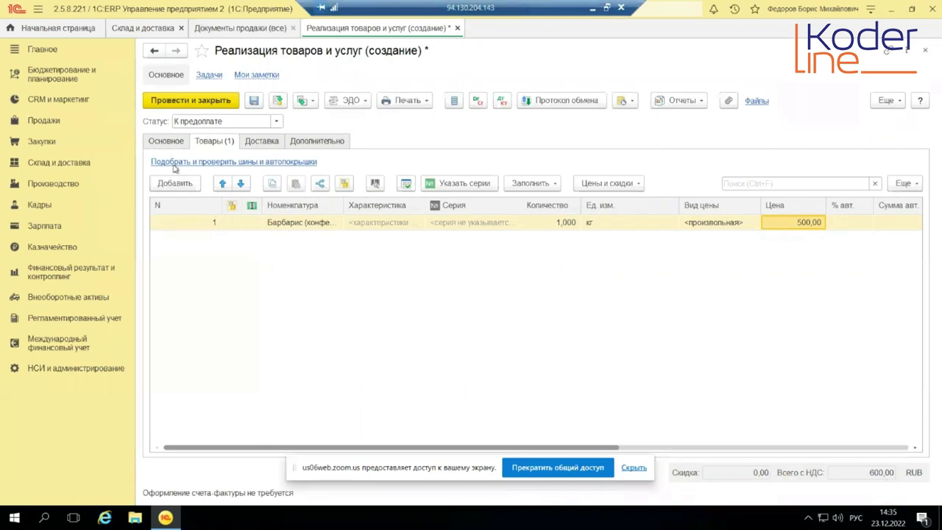
# Post the sales document without closing it and review its main details and goods.
pyautogui.click(279, 107)
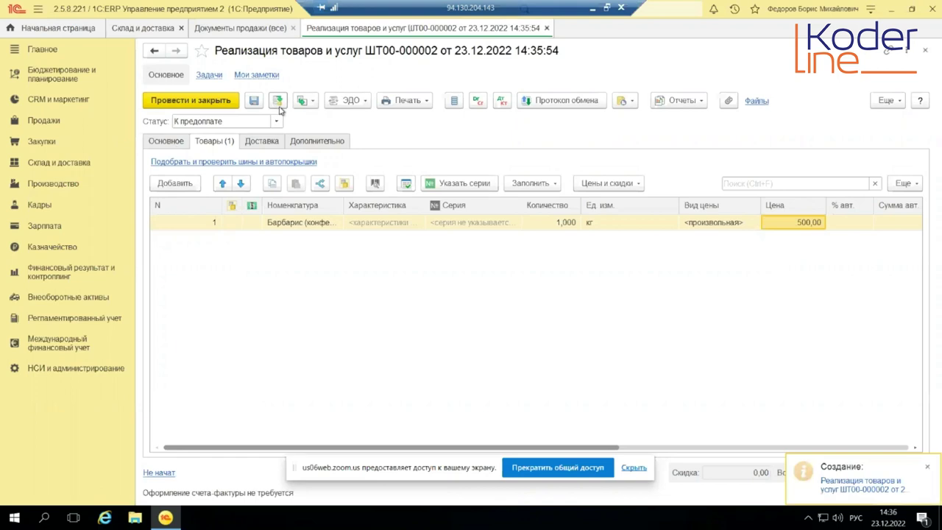
pyautogui.click(165, 140)
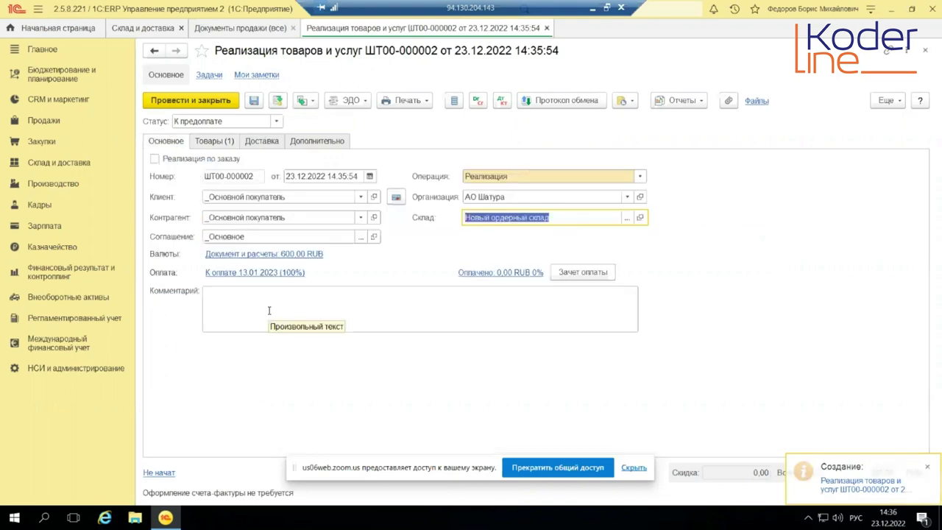
pyautogui.click(215, 141)
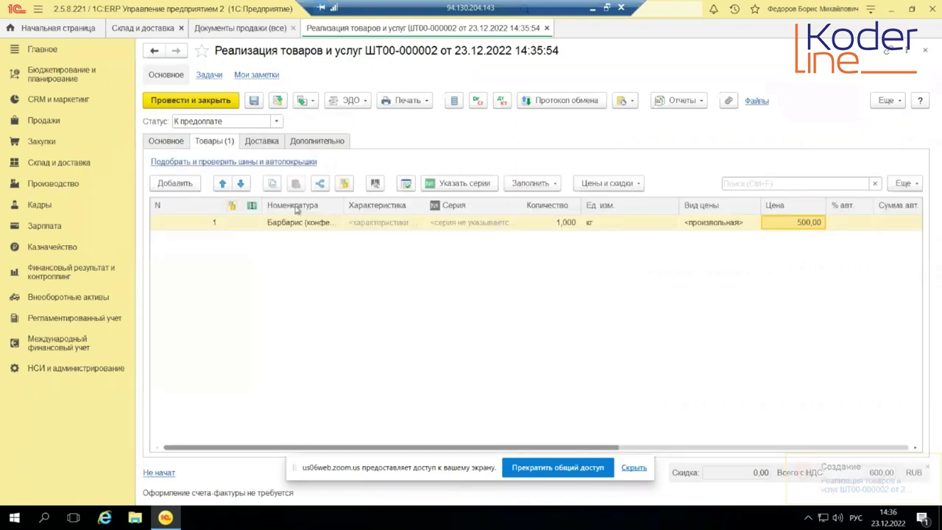
pyautogui.click(307, 102)
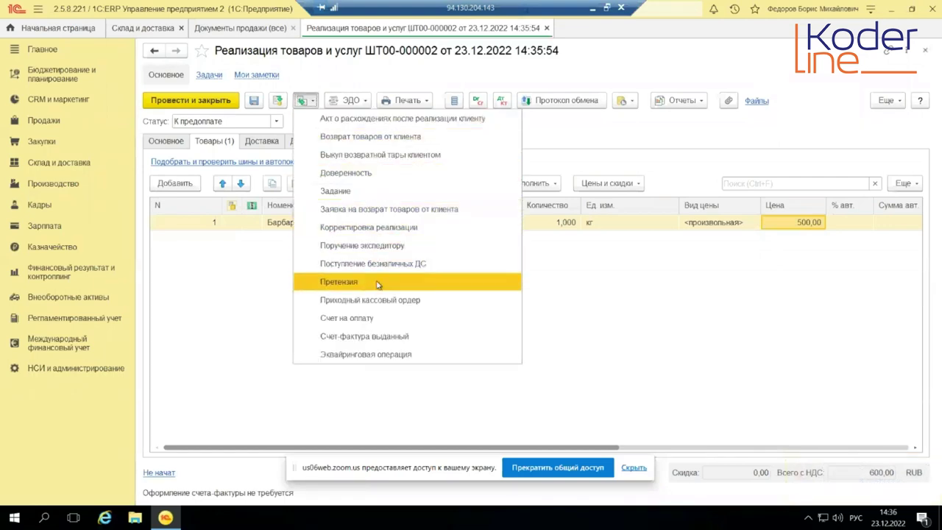
pyautogui.click(371, 300)
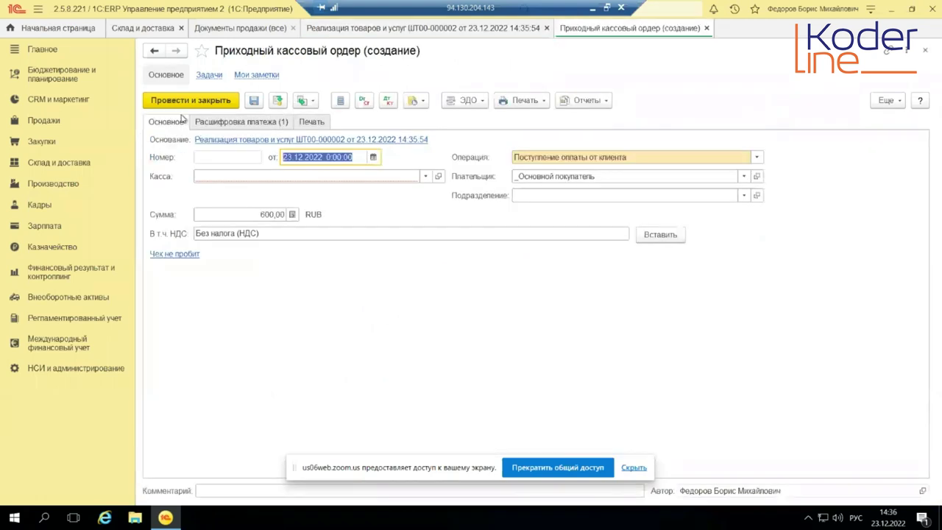
pyautogui.click(368, 177)
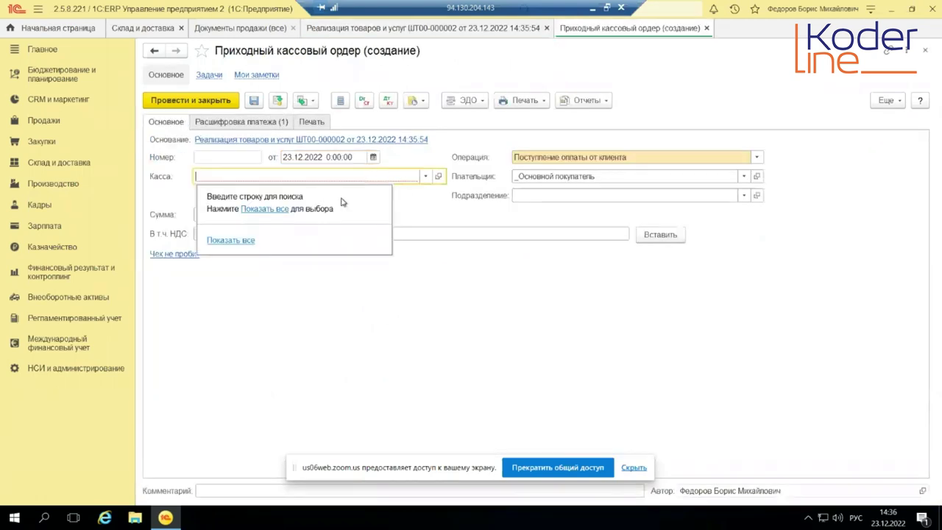
pyautogui.click(277, 211)
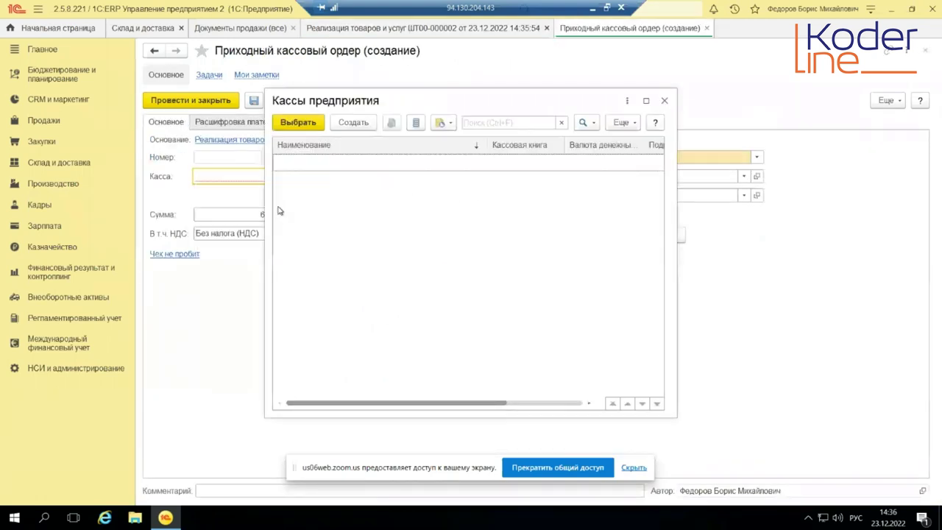
pyautogui.click(665, 101)
pyautogui.click(707, 28)
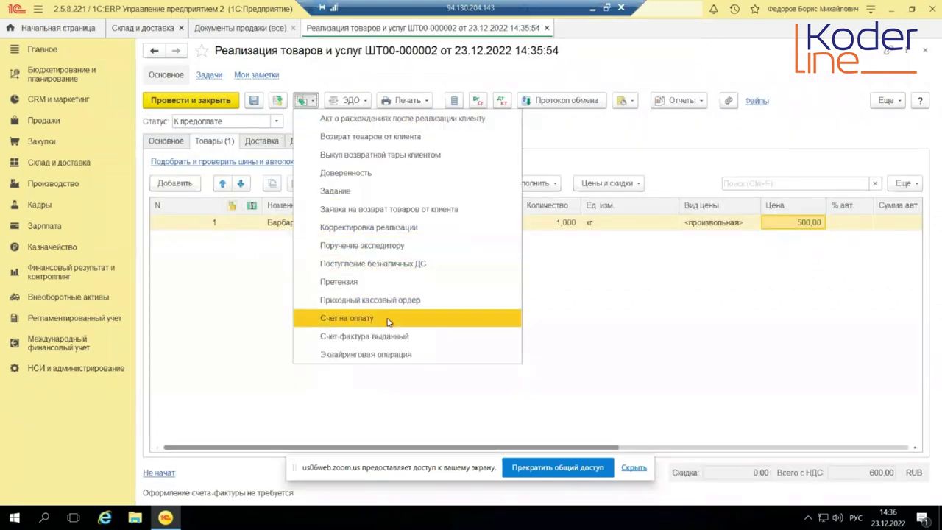
# Create a Поступление безналичных ДС based on the sale, marked as processed by the bank, with bank number 1 dated 23.12.2022.
pyautogui.click(385, 263)
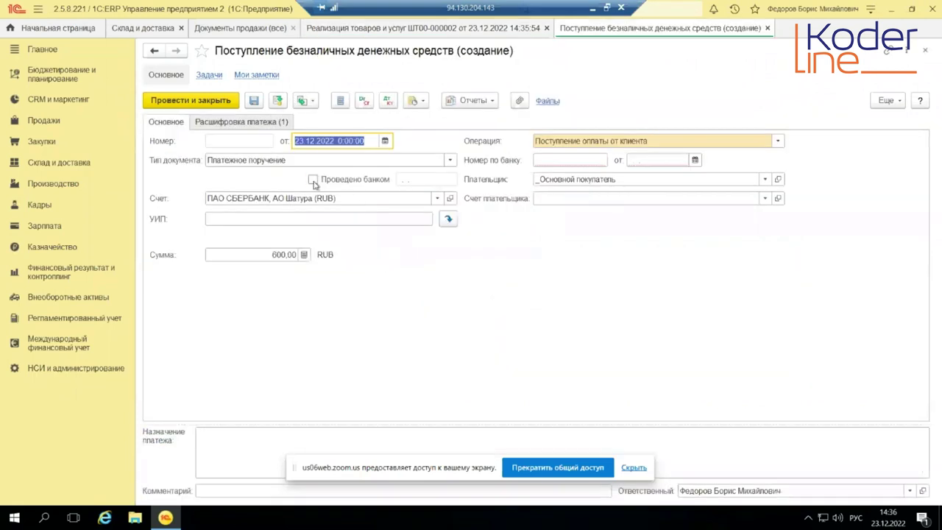
pyautogui.click(316, 180)
pyautogui.click(545, 159)
pyautogui.write('1')
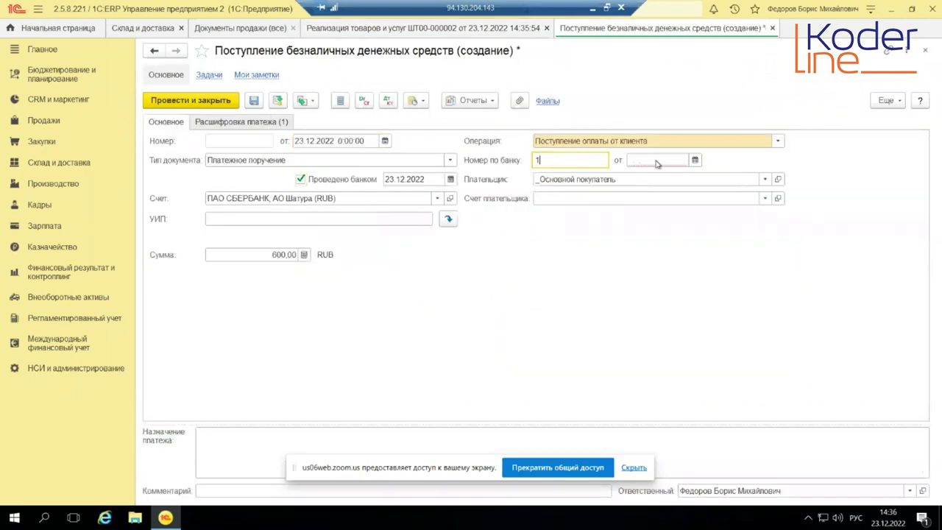
pyautogui.click(694, 160)
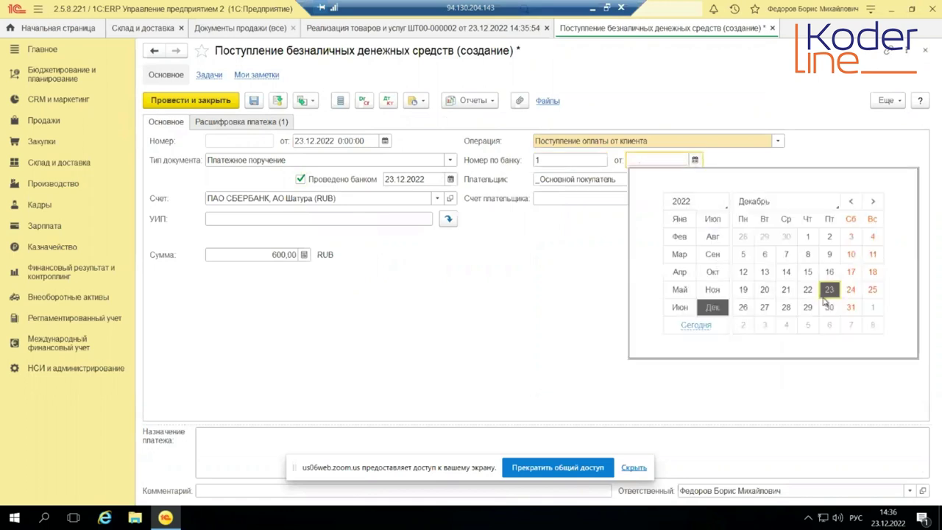
pyautogui.click(829, 289)
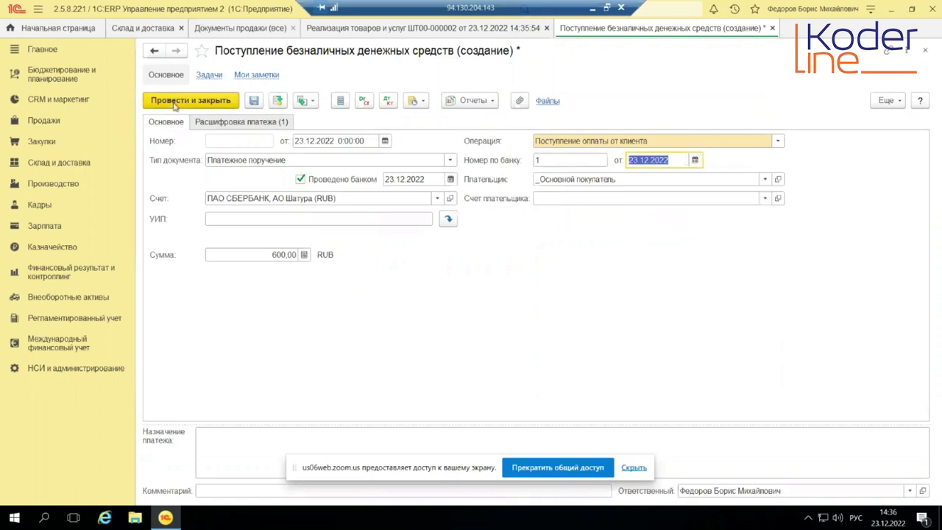
# Set the payment's cash flow item to Поступление оплаты от клиента (продажа товаров, работ, услуг), and post and close the payment.
pyautogui.click(175, 104)
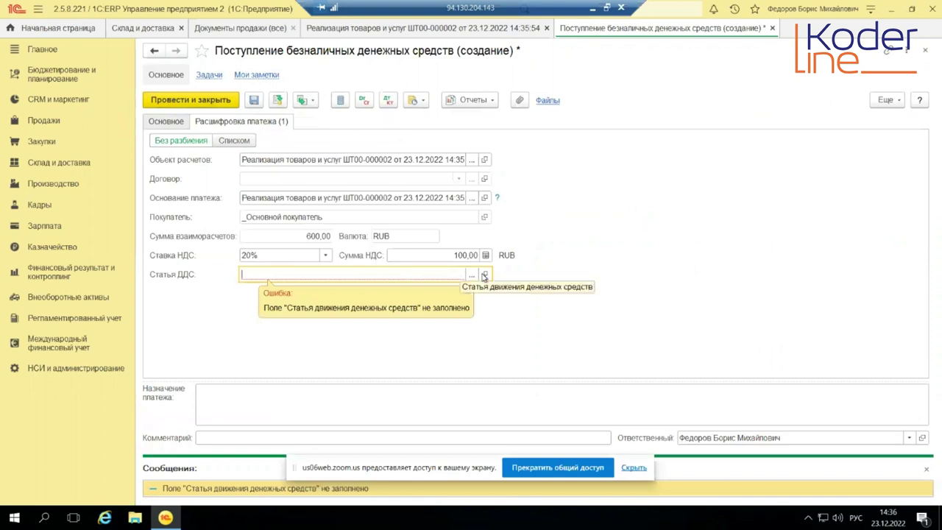
pyautogui.click(472, 275)
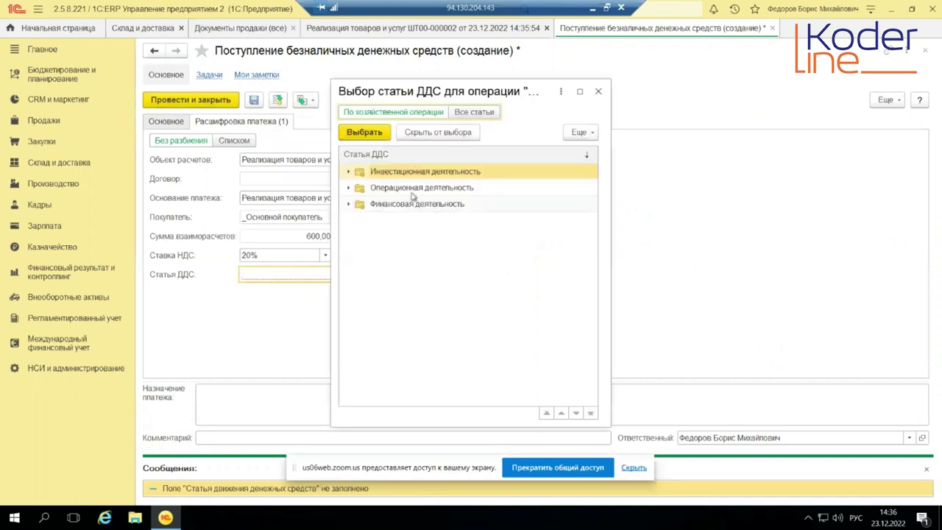
pyautogui.click(352, 189)
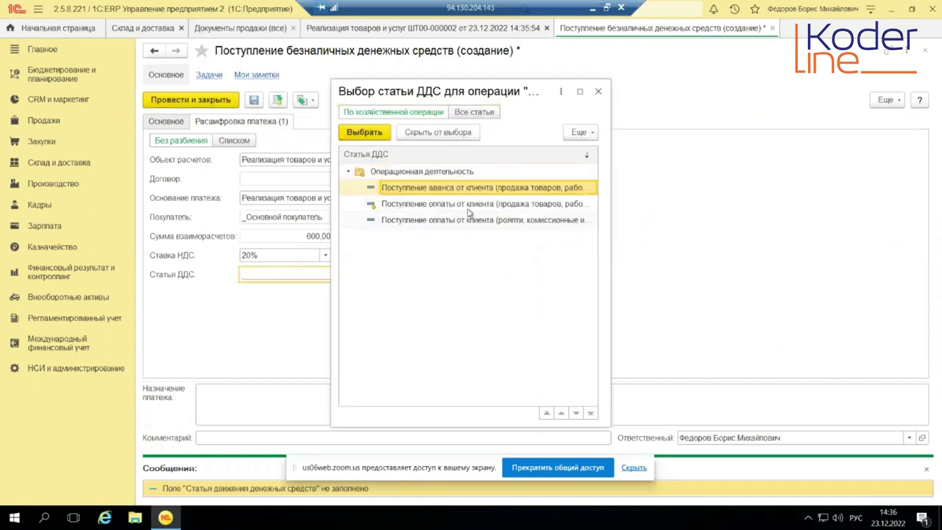
pyautogui.doubleClick(374, 183)
pyautogui.click(204, 101)
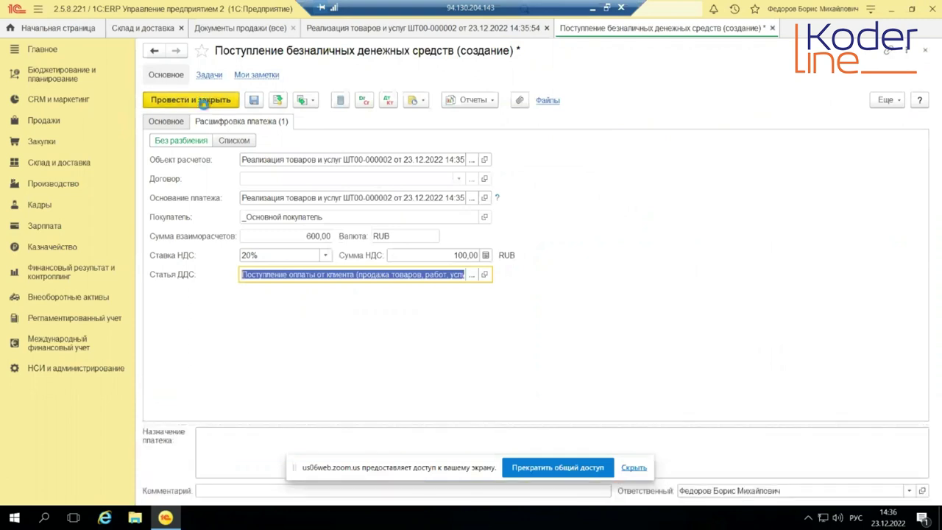
pyautogui.click(203, 105)
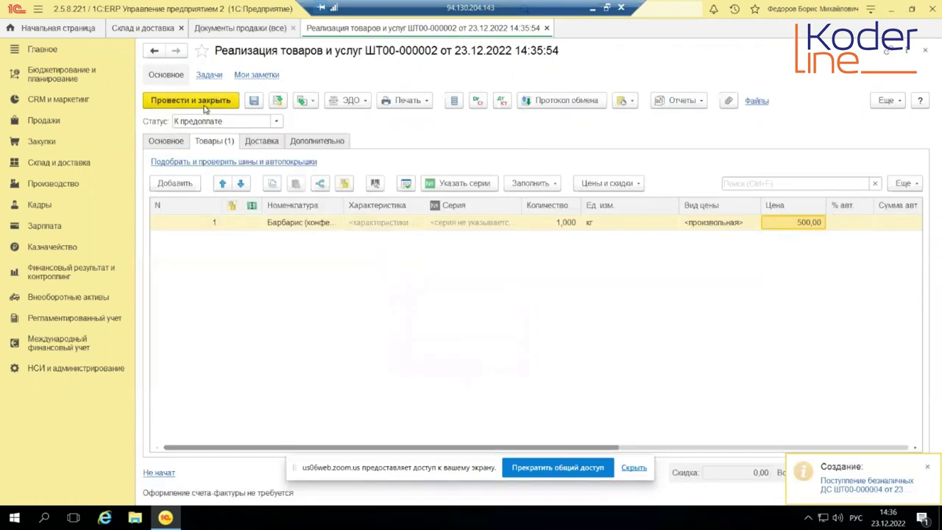
# Try to set the sale's status to Реализовано and post and close the document.
pyautogui.click(278, 122)
pyautogui.click(271, 155)
pyautogui.click(192, 100)
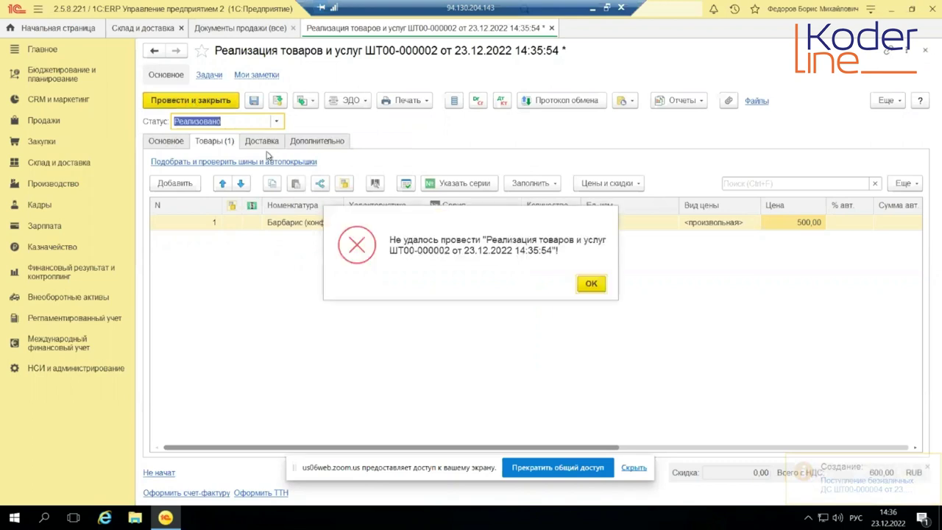
pyautogui.click(595, 284)
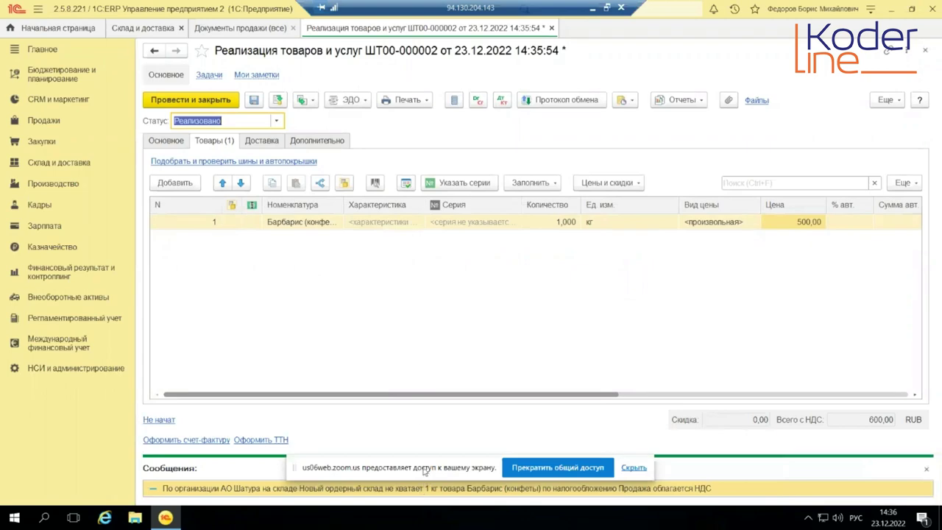
# Generate the Ведомость по товарам на складах report for Новый ордерный склад and check the stock of Барбарис (конфеты).
pyautogui.click(147, 28)
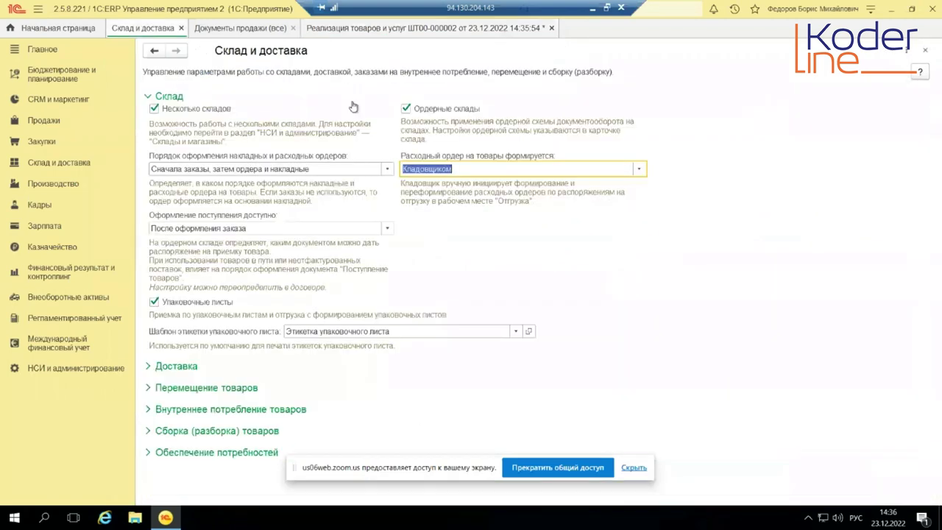
pyautogui.click(34, 167)
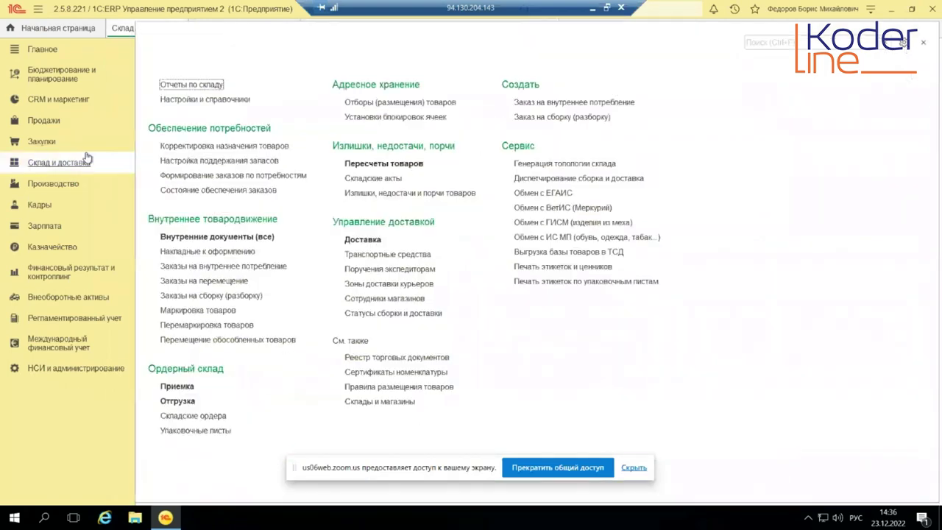
pyautogui.click(192, 84)
pyautogui.click(223, 101)
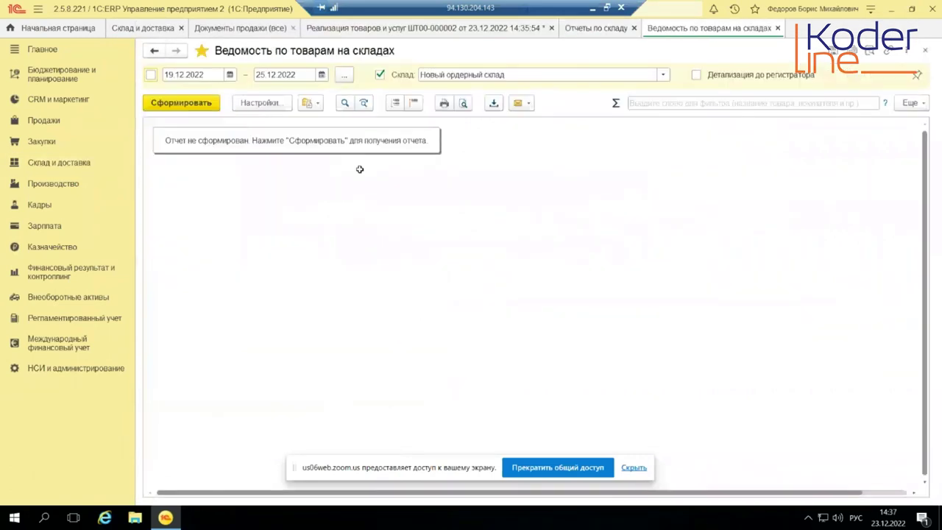
pyautogui.click(193, 104)
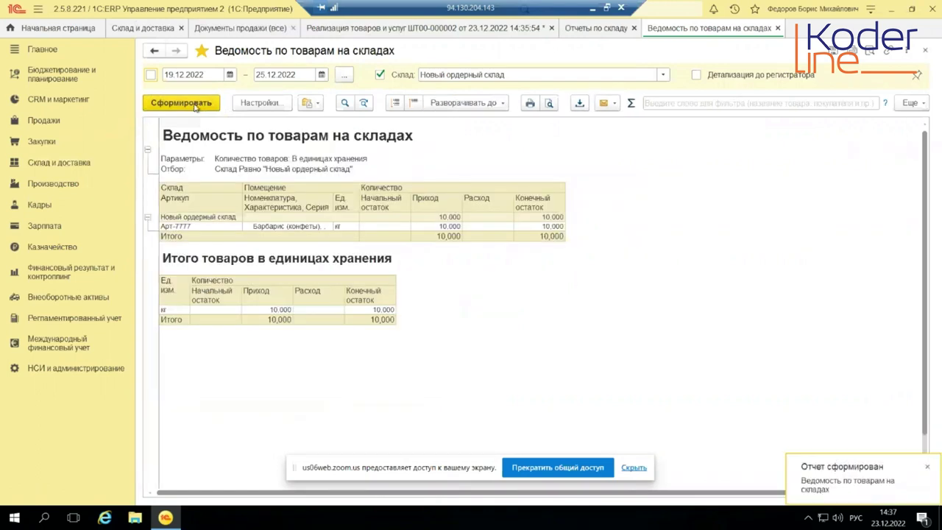
pyautogui.click(287, 226)
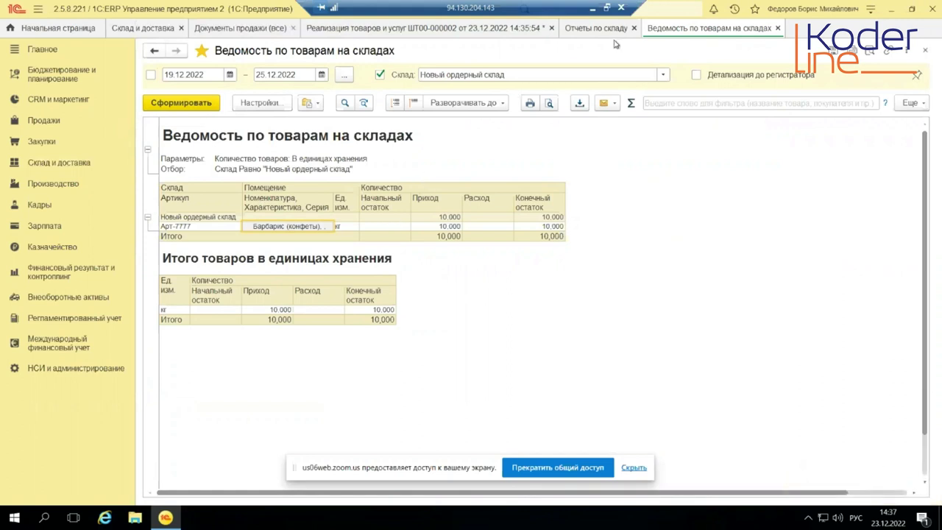
# Return to the sale, widen the Номенклатура column and check the item in its goods line.
pyautogui.click(426, 28)
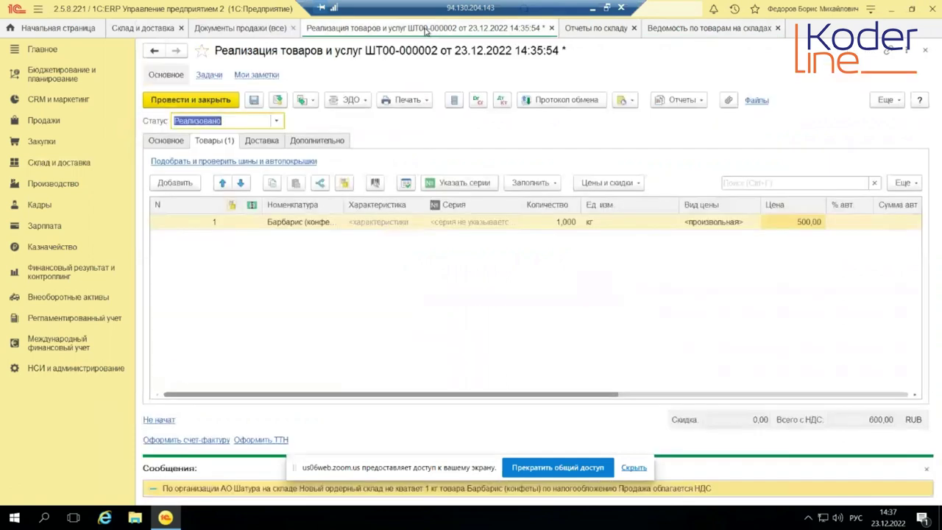
pyautogui.moveTo(341, 205); pyautogui.dragTo(428, 205)
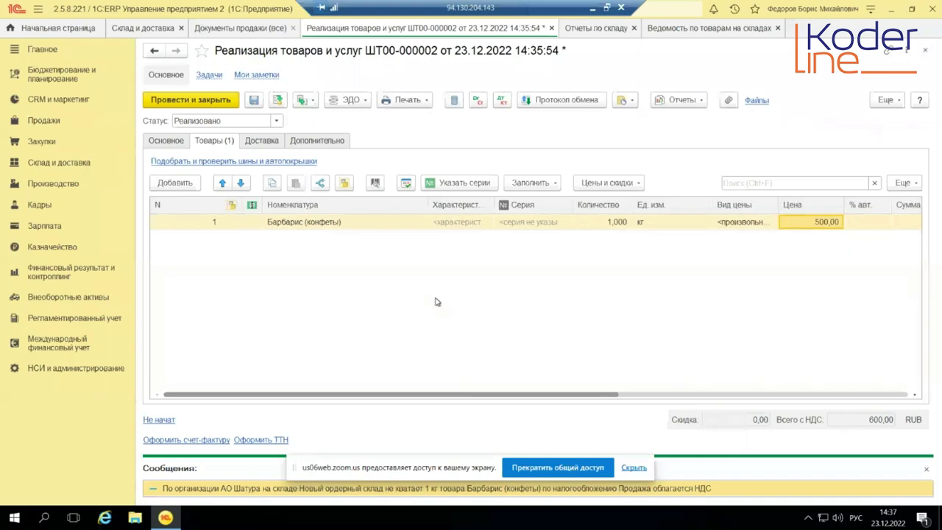
pyautogui.click(343, 223)
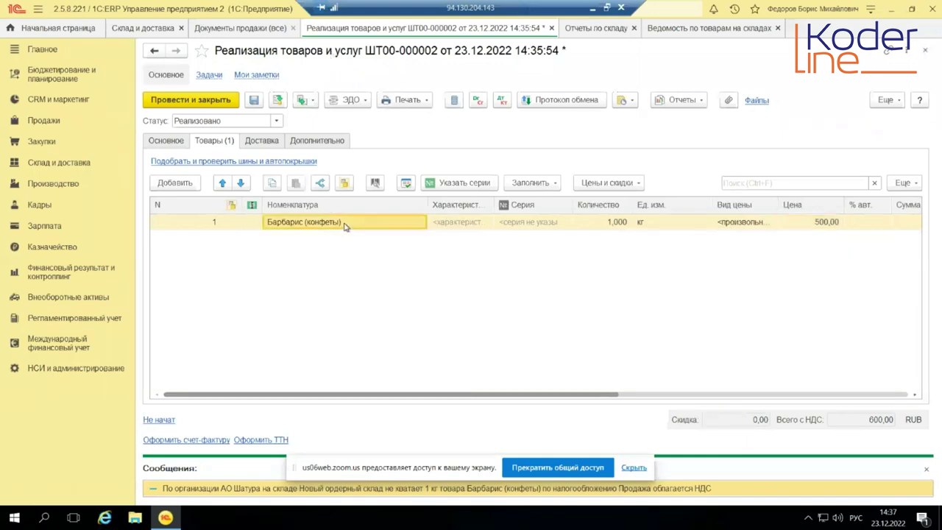
pyautogui.click(361, 222)
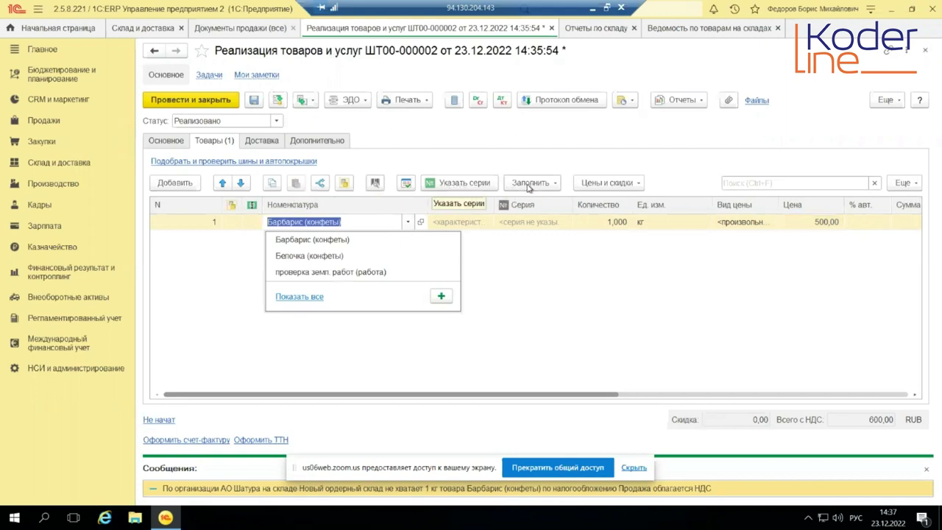
pyautogui.press('Escape')
# Open the goods selection for the sale, turn off the Виды и свойства filter and browse the item list for the sold product.
pyautogui.click(556, 186)
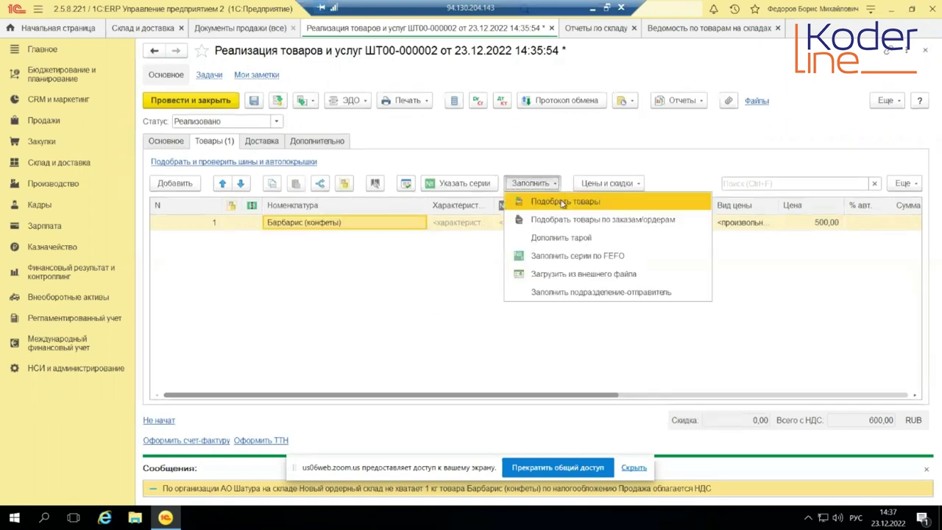
pyautogui.click(561, 201)
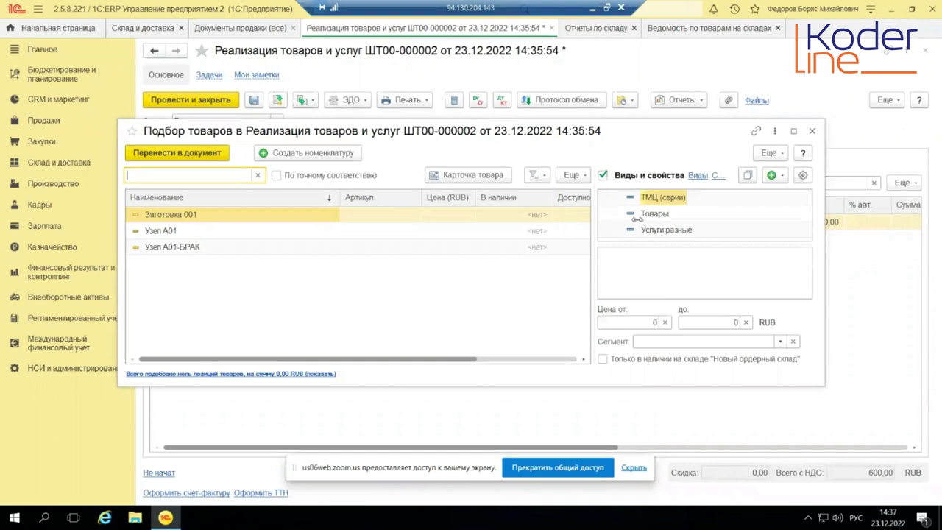
pyautogui.click(602, 176)
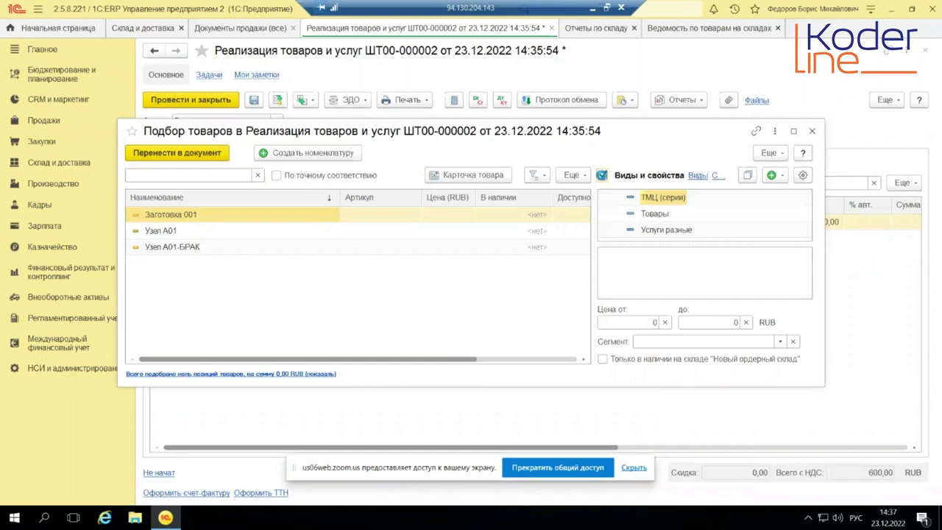
pyautogui.click(653, 341)
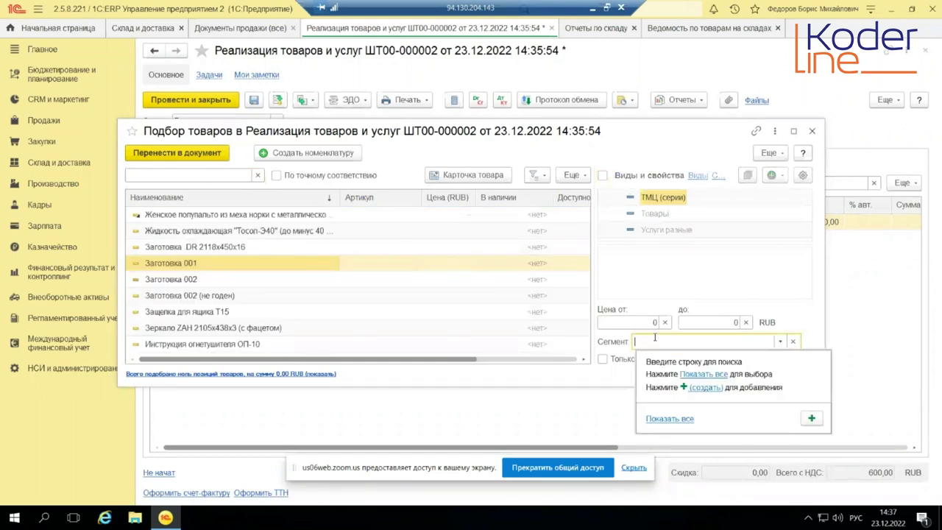
pyautogui.press('Escape')
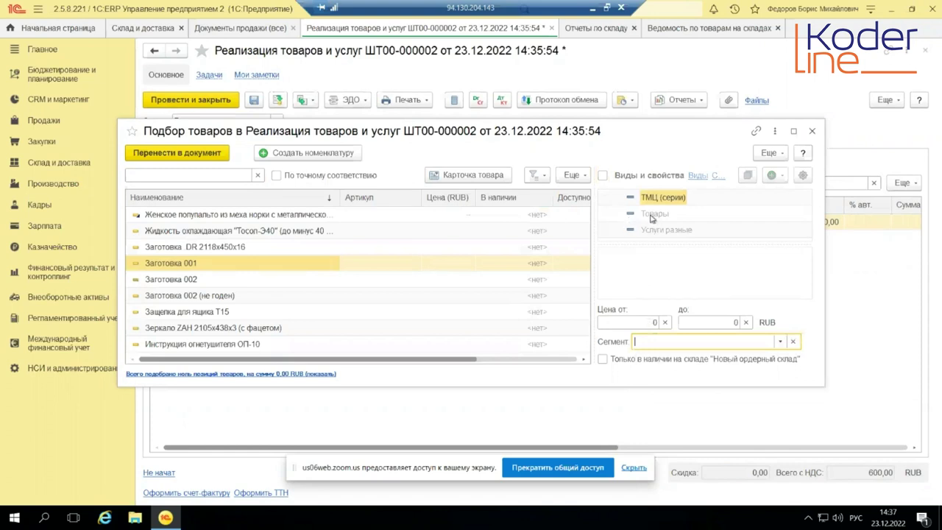
pyautogui.click(243, 230)
pyautogui.scroll(3, 246, 239)
pyautogui.scroll(3, 246, 239)
pyautogui.scroll(10, 247, 239)
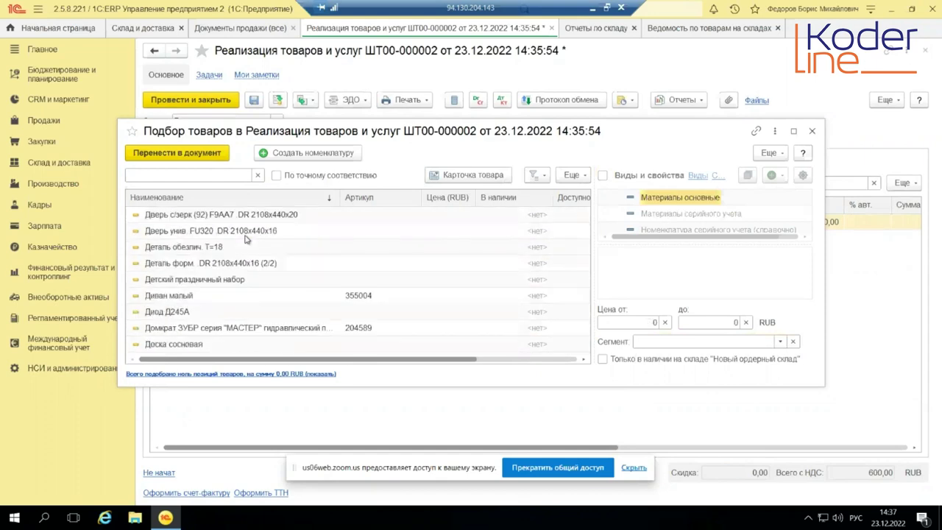
pyautogui.scroll(2, 246, 239)
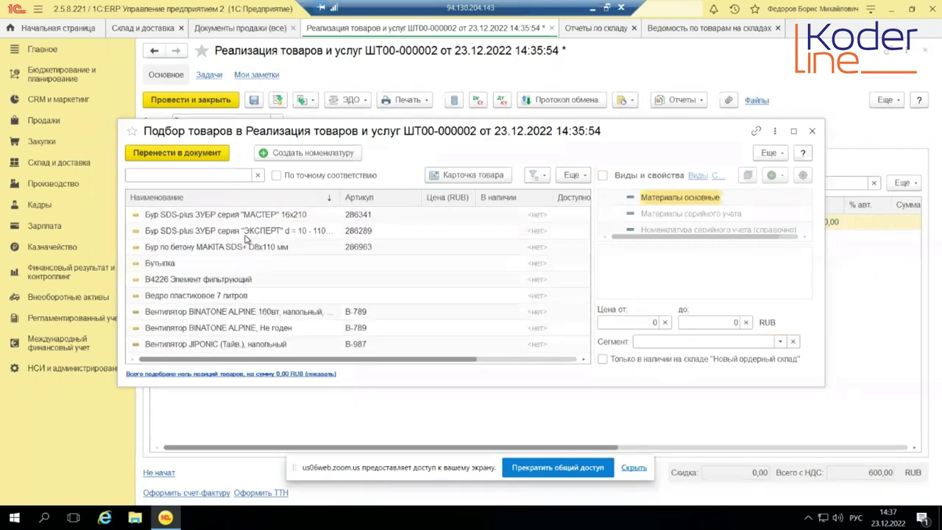
# Limit the selection to goods in stock at Новый ордерный склад, check the available quantity of Барбарис (конфеты) and close the selection.
pyautogui.click(603, 359)
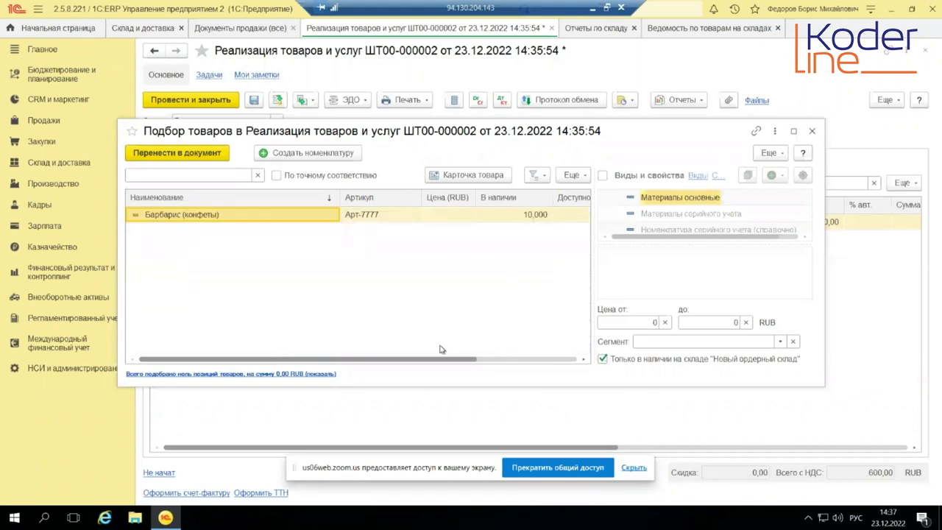
pyautogui.moveTo(416, 359); pyautogui.dragTo(541, 359)
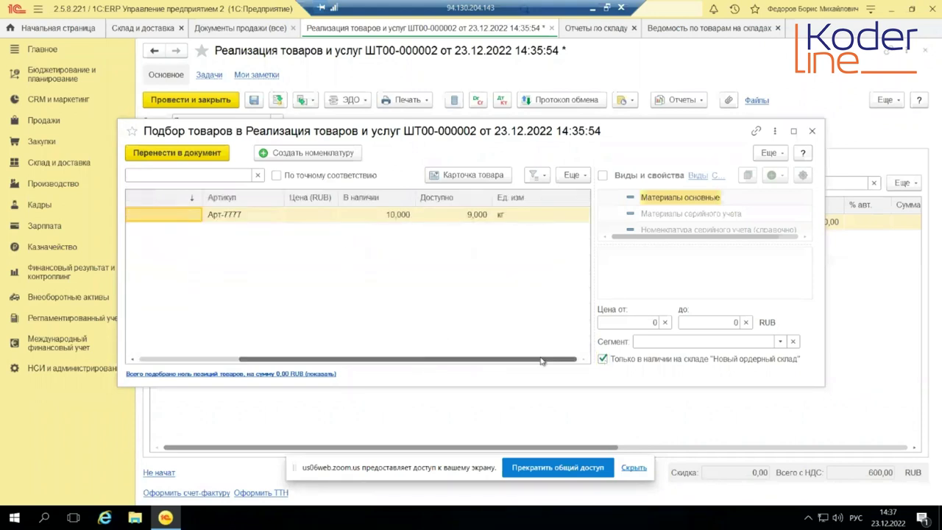
pyautogui.moveTo(541, 360); pyautogui.dragTo(279, 362)
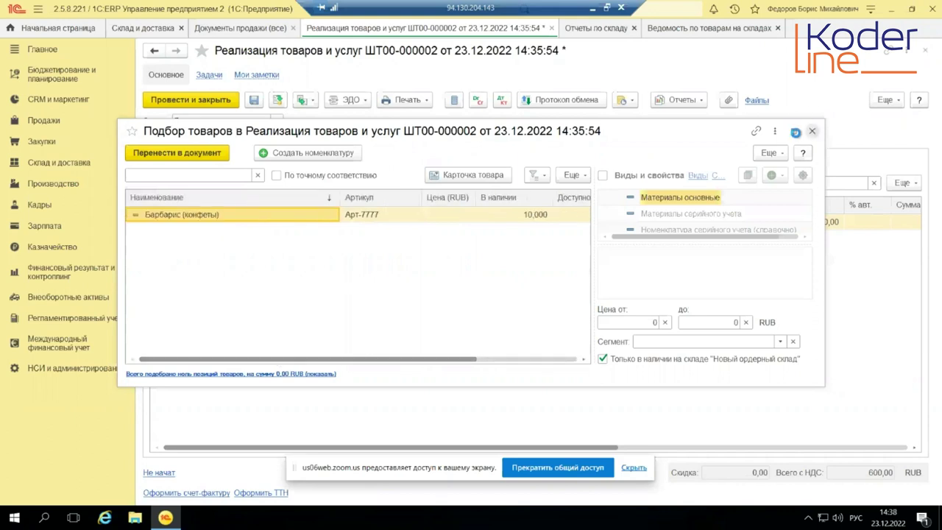
pyautogui.click(813, 131)
# Set the sale's status back to К предоплате and post and close the document.
pyautogui.click(280, 120)
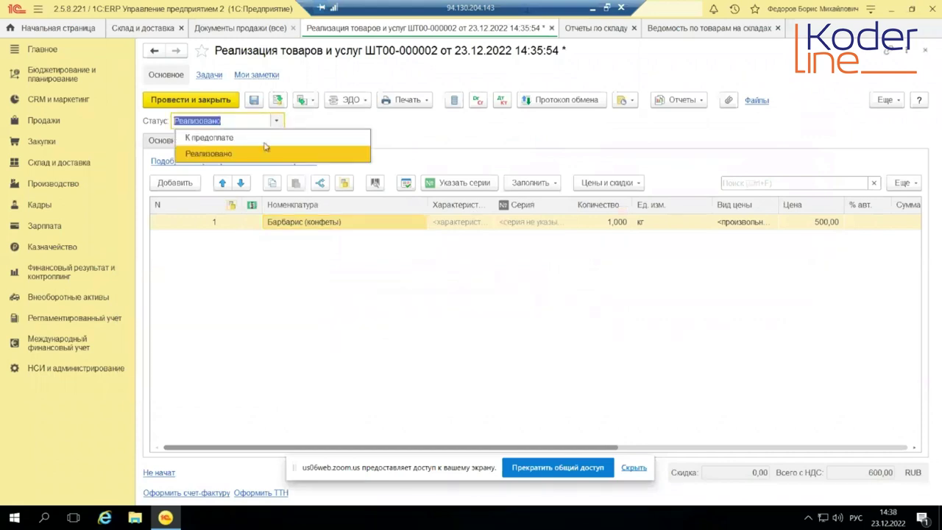
pyautogui.click(255, 143)
pyautogui.click(279, 100)
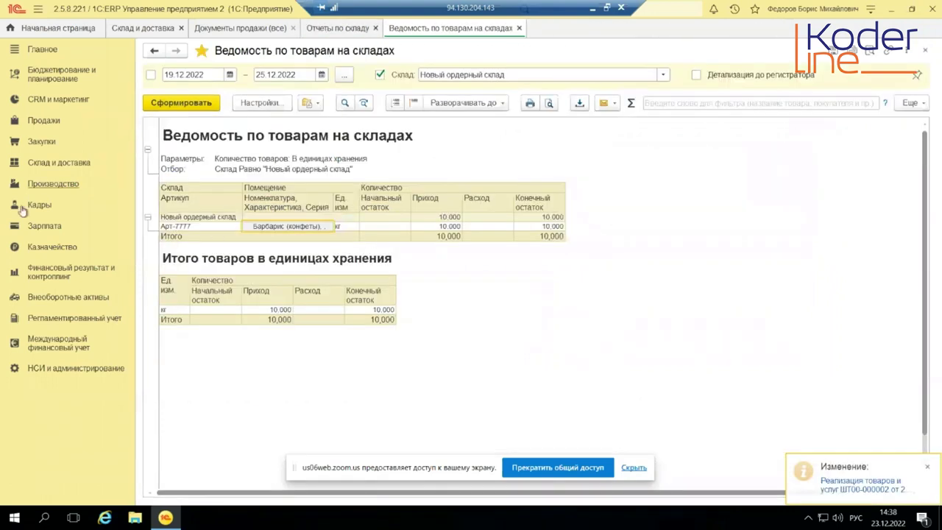
# Open the Отгрузка товаров со склада workplace and choose Новый ордерный склад as its warehouse.
pyautogui.click(58, 164)
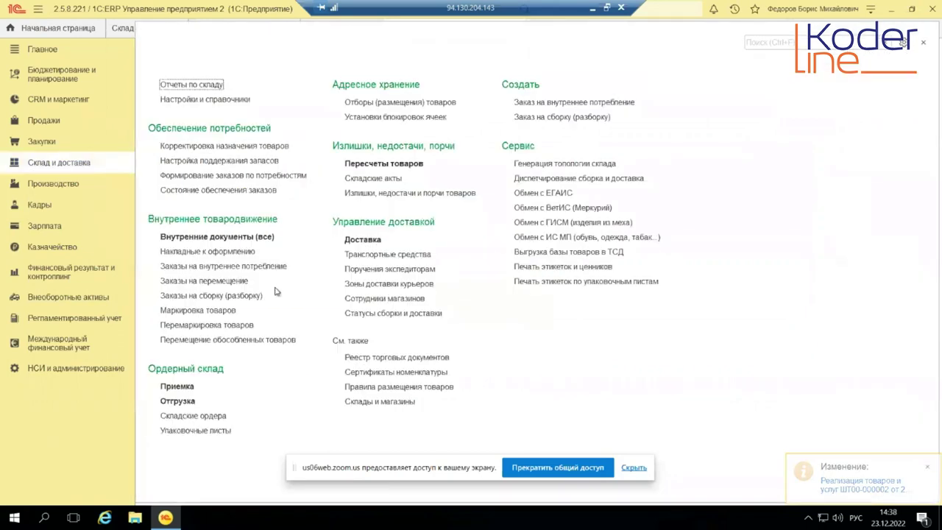
pyautogui.click(177, 401)
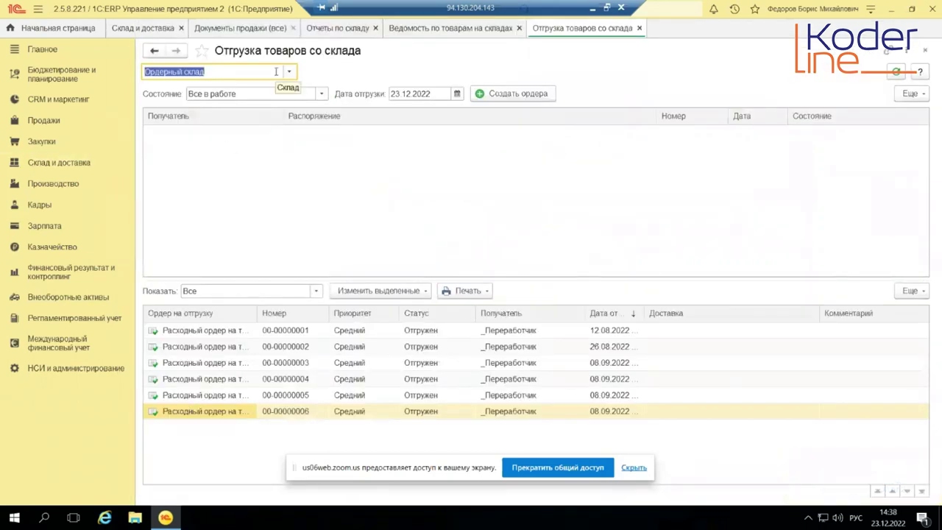
pyautogui.write('но')
pyautogui.press('Return')
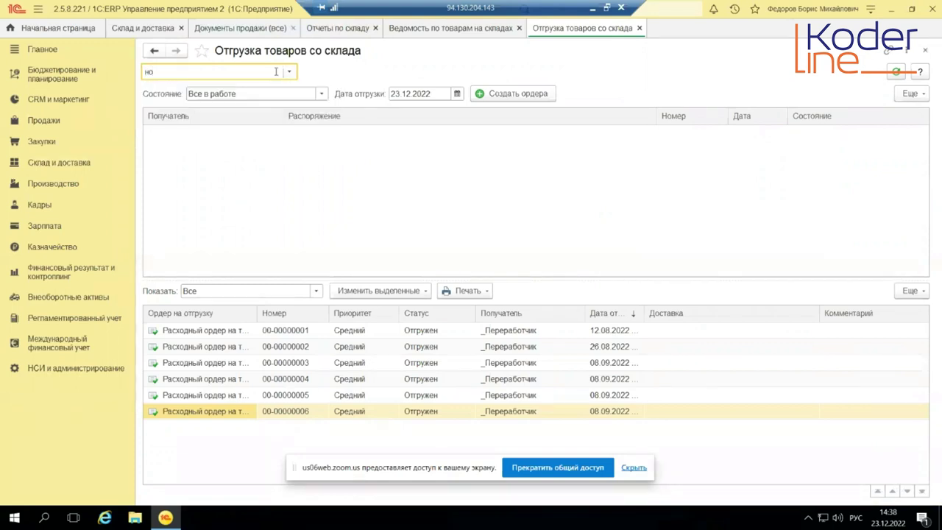
pyautogui.click(358, 170)
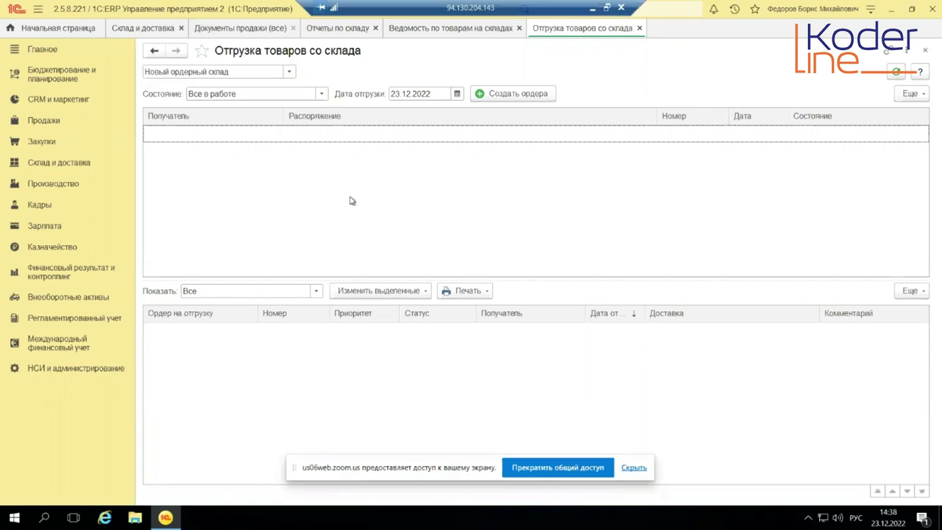
# Check the shipment date and Состояние filters of the shipment workplace without changing them.
pyautogui.click(457, 94)
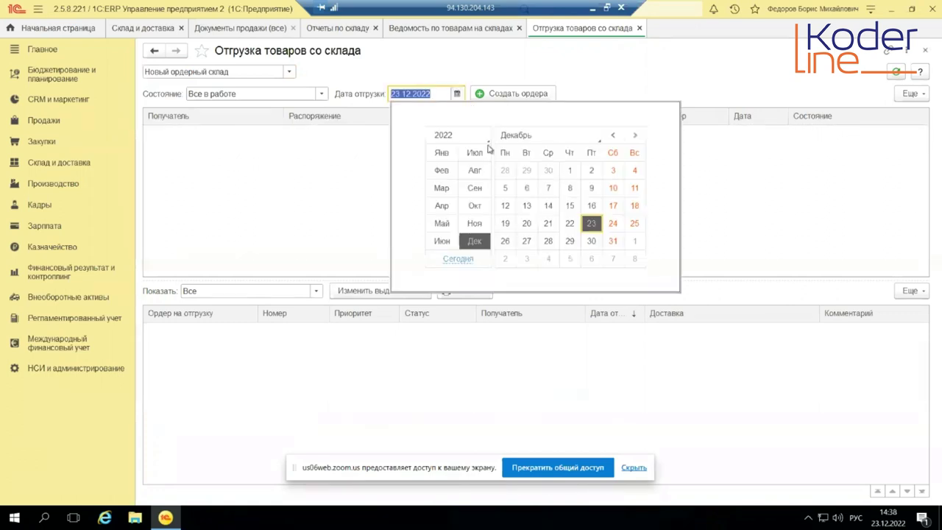
pyautogui.click(305, 131)
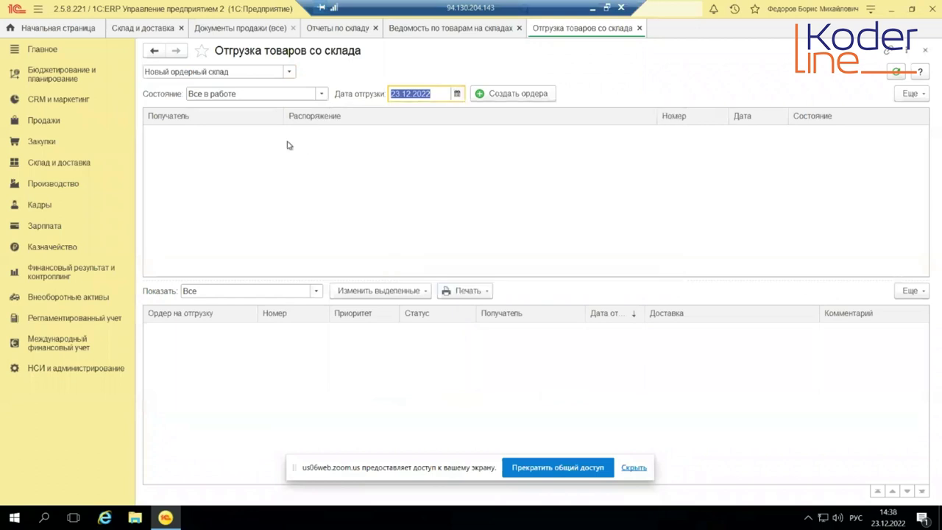
pyautogui.click(288, 95)
pyautogui.click(288, 96)
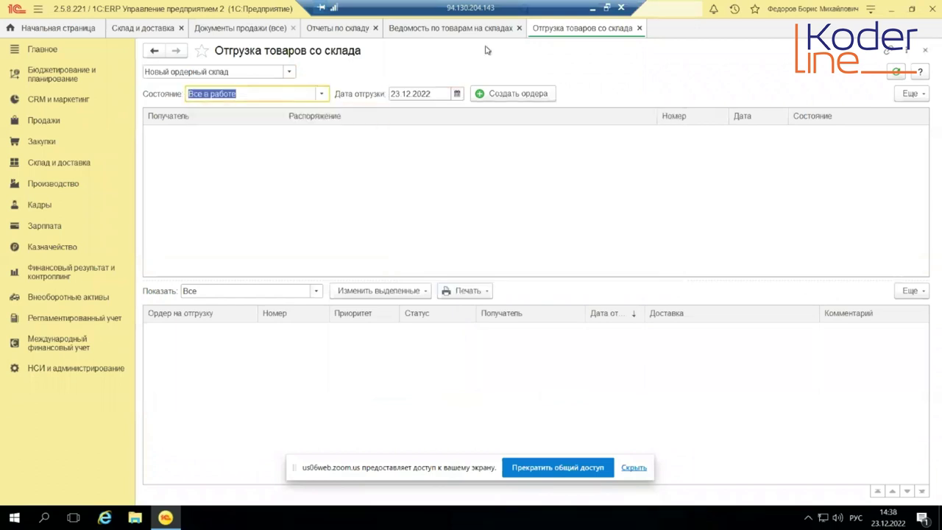
# Reopen the Реализация товаров и услуг dated 23.12.2022 from the list of all sales documents.
pyautogui.click(73, 166)
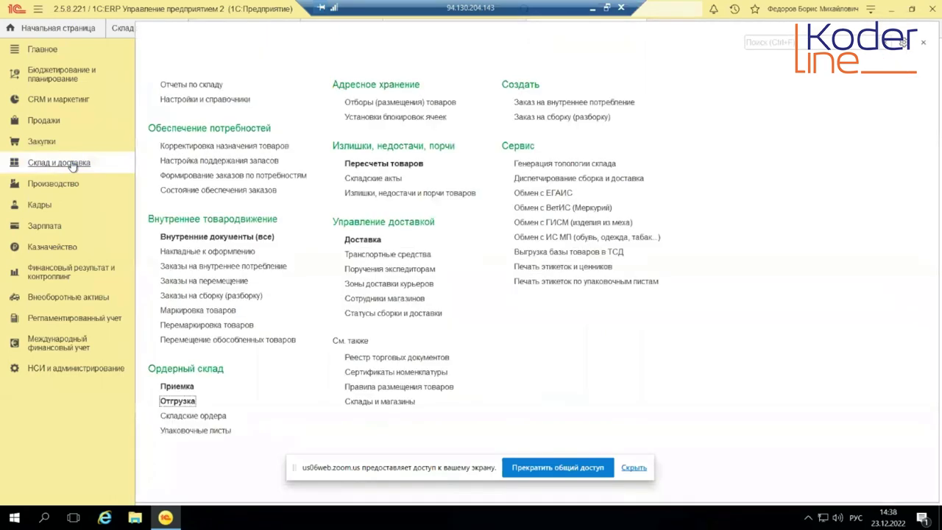
pyautogui.click(49, 122)
pyautogui.click(221, 237)
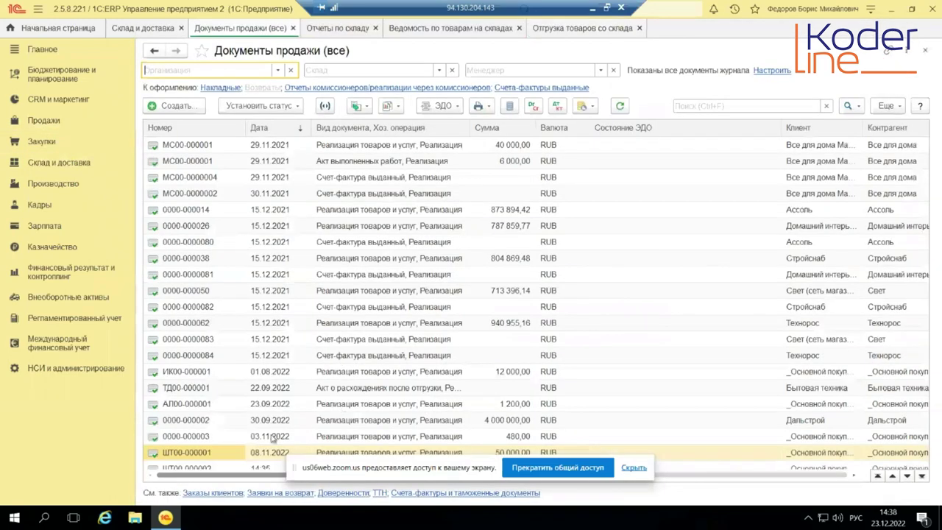
pyautogui.click(205, 454)
pyautogui.doubleClick(204, 453)
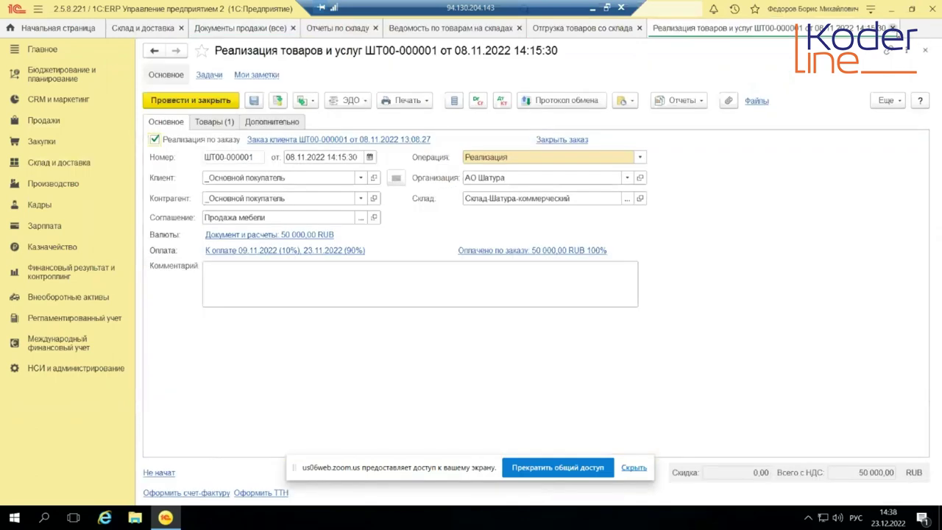
pyautogui.press('Escape')
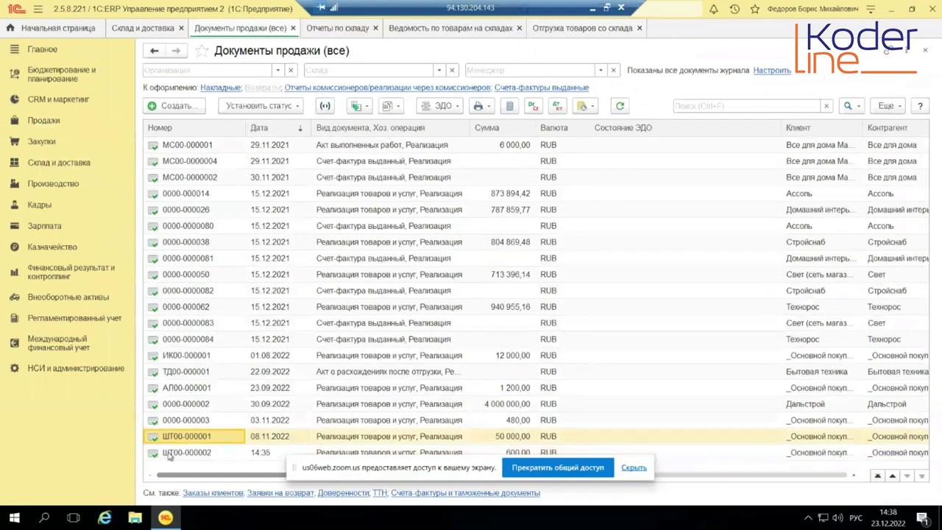
pyautogui.click(168, 453)
pyautogui.doubleClick(168, 453)
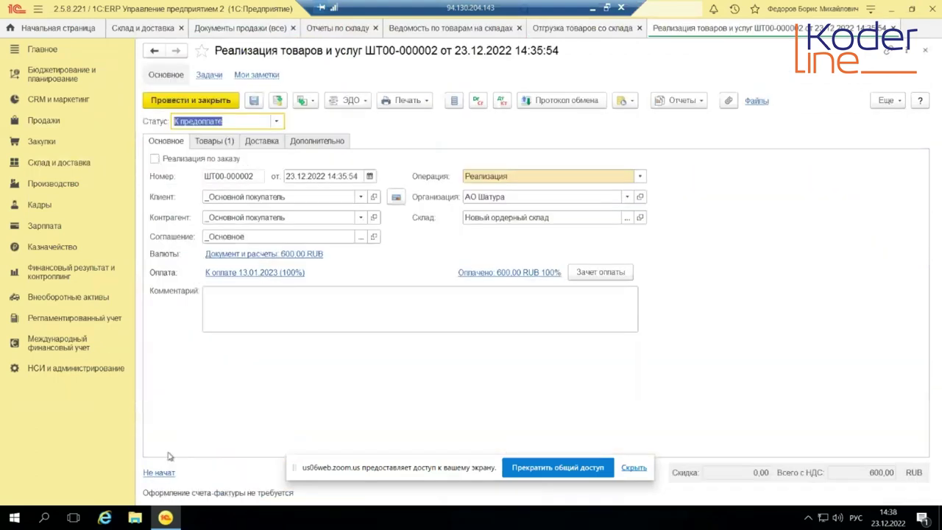
# Try to post the sale with Орион as its organization and Реализовано as its status.
pyautogui.click(628, 197)
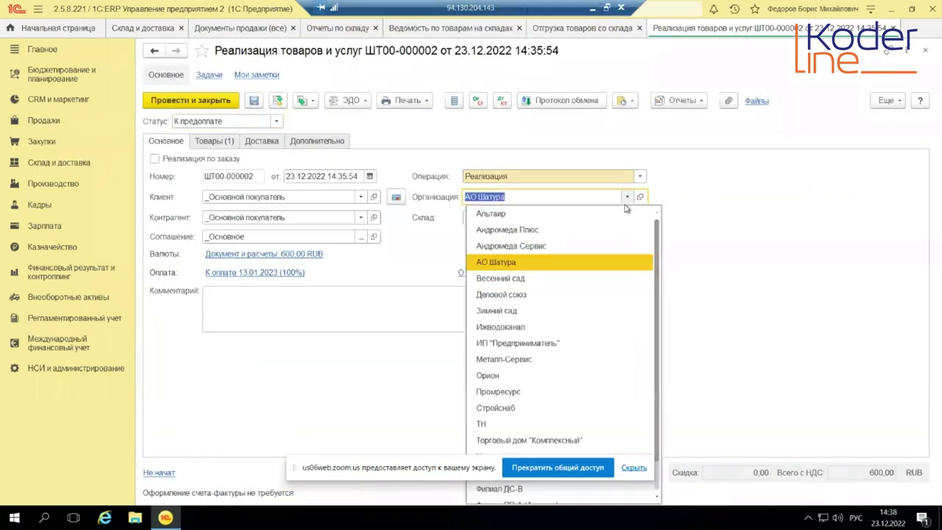
pyautogui.click(500, 375)
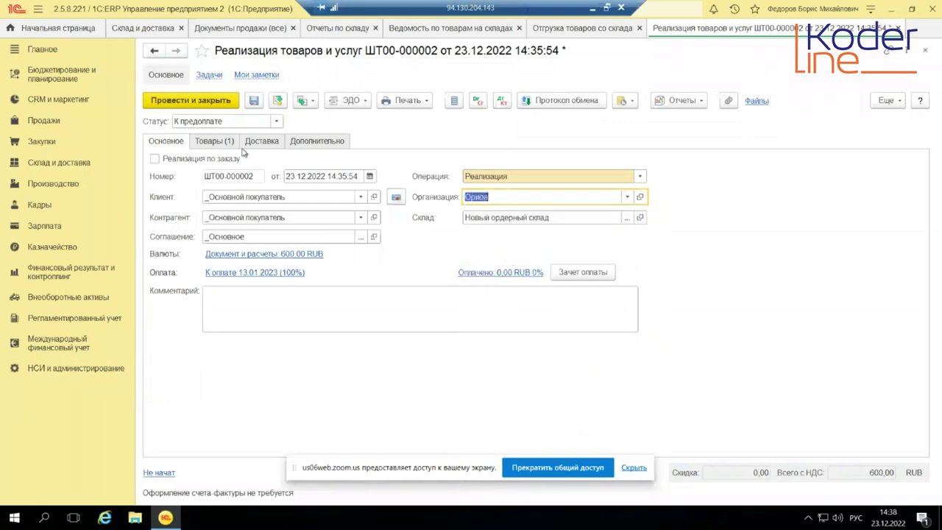
pyautogui.click(262, 123)
pyautogui.click(251, 153)
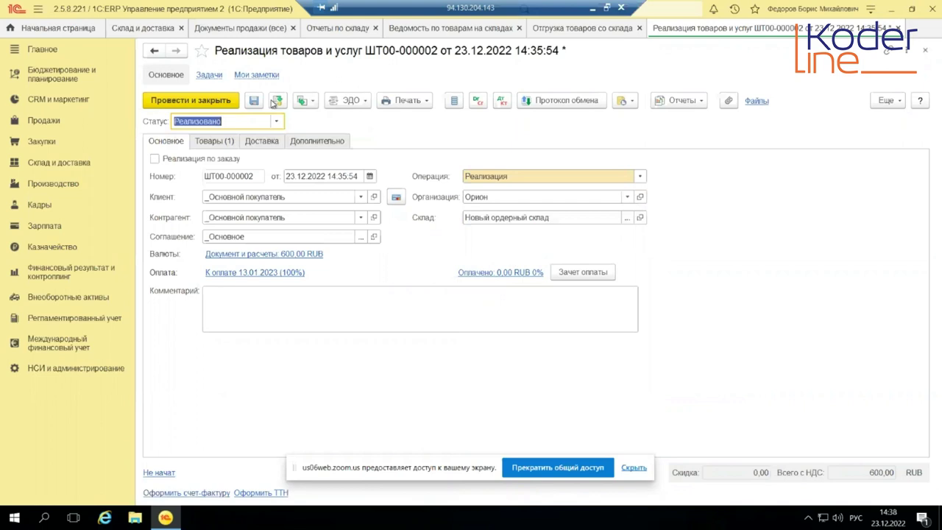
pyautogui.click(276, 101)
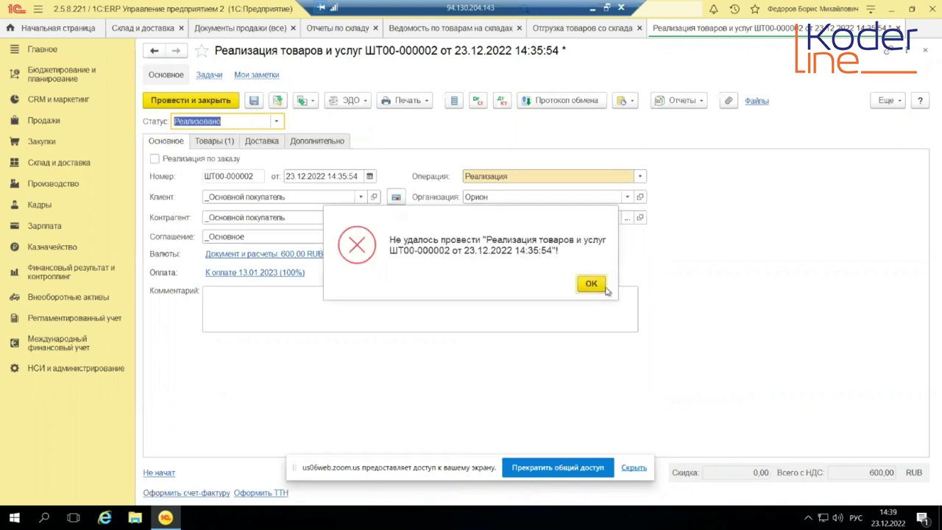
pyautogui.click(592, 284)
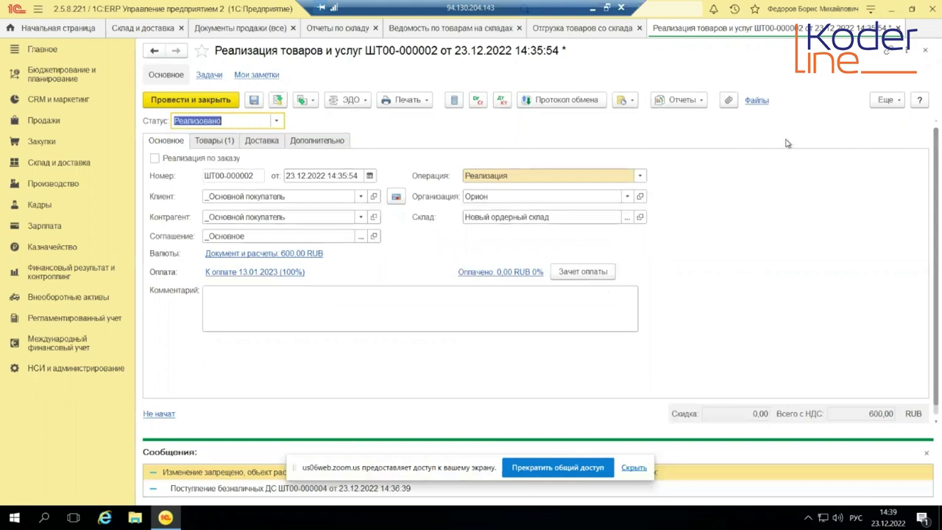
# Try to view the sale's related documents, declining to save the pending changes.
pyautogui.click(682, 100)
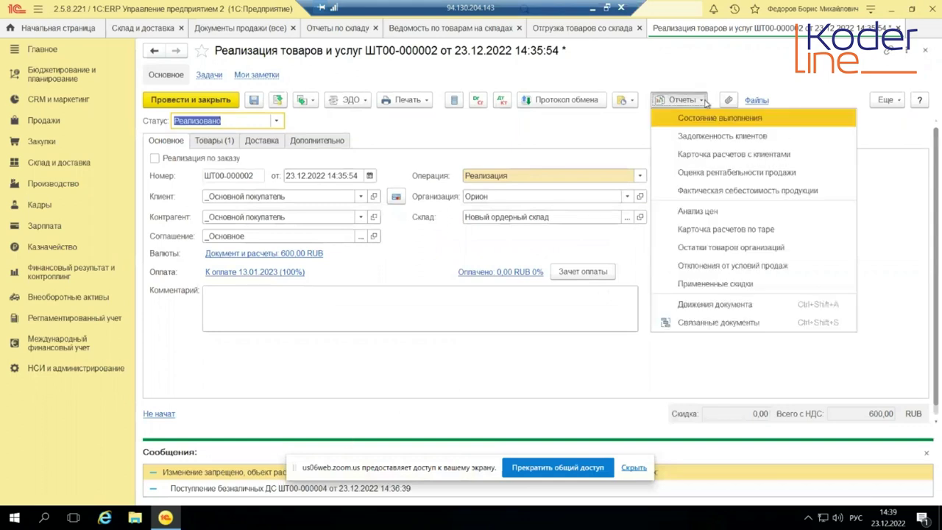
pyautogui.click(750, 322)
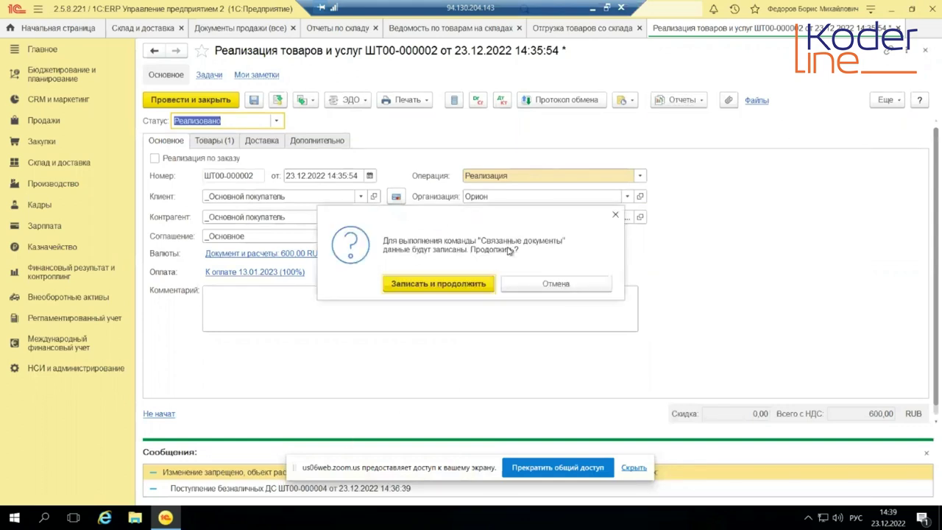
pyautogui.click(507, 288)
# Try to post the sale with the status К предоплате, and close it without saving the changes.
pyautogui.click(276, 121)
pyautogui.click(265, 136)
pyautogui.click(279, 102)
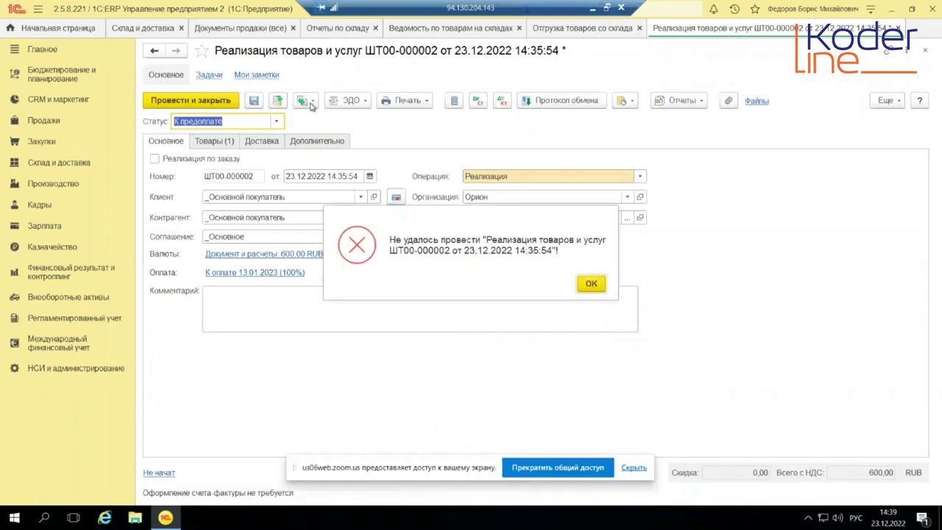
pyautogui.click(590, 285)
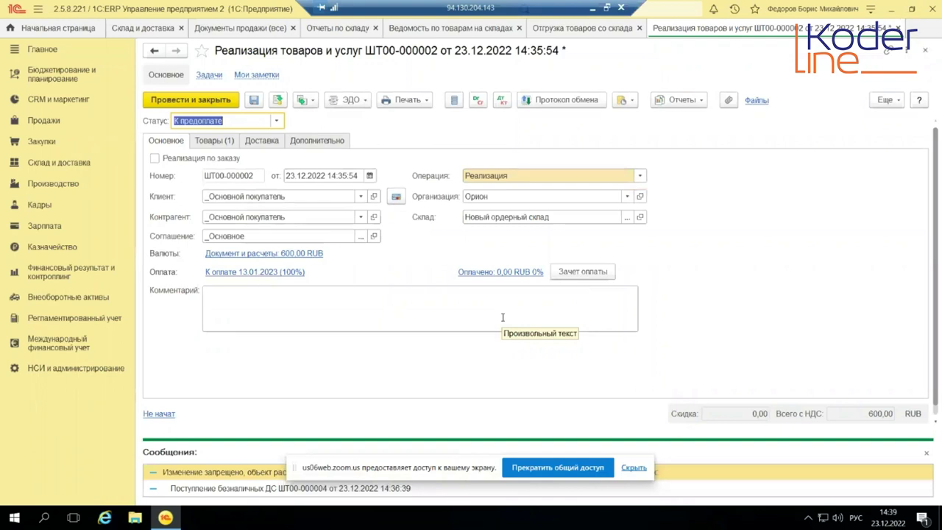
pyautogui.click(926, 51)
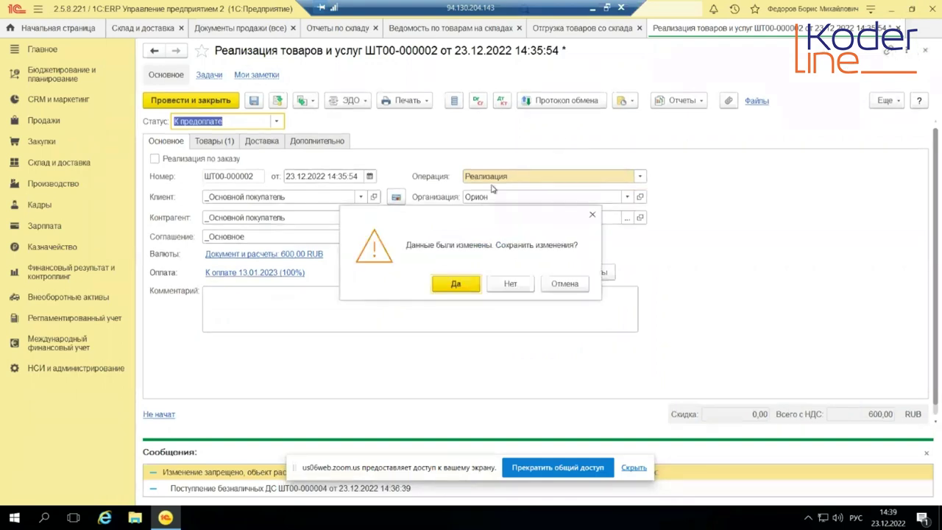
pyautogui.click(515, 283)
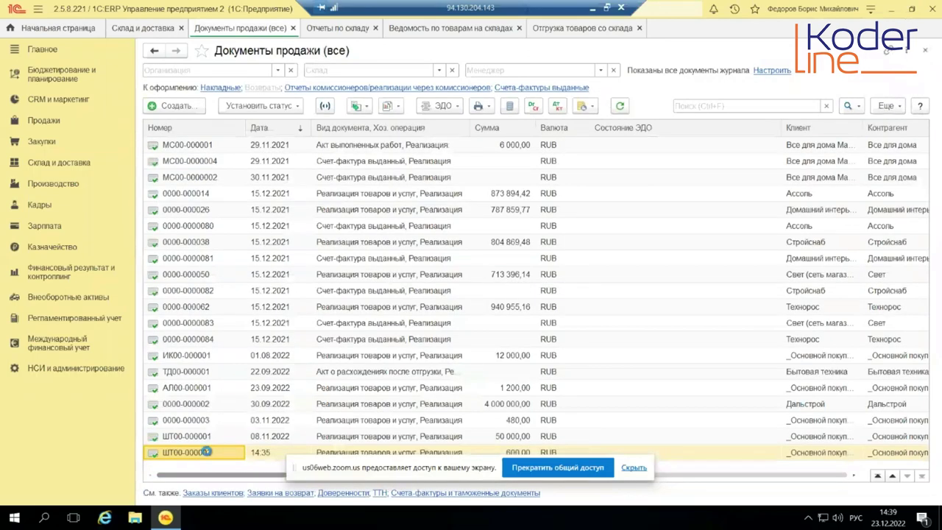
# Reopen the 23.12.2022 sale and mark its Поступление безналичных ДС for deletion from the related documents.
pyautogui.doubleClick(209, 454)
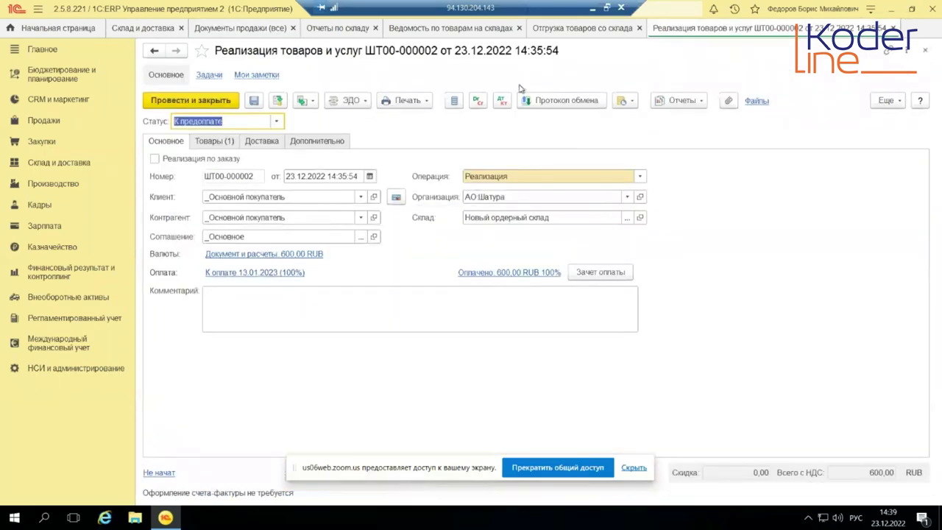
pyautogui.click(682, 101)
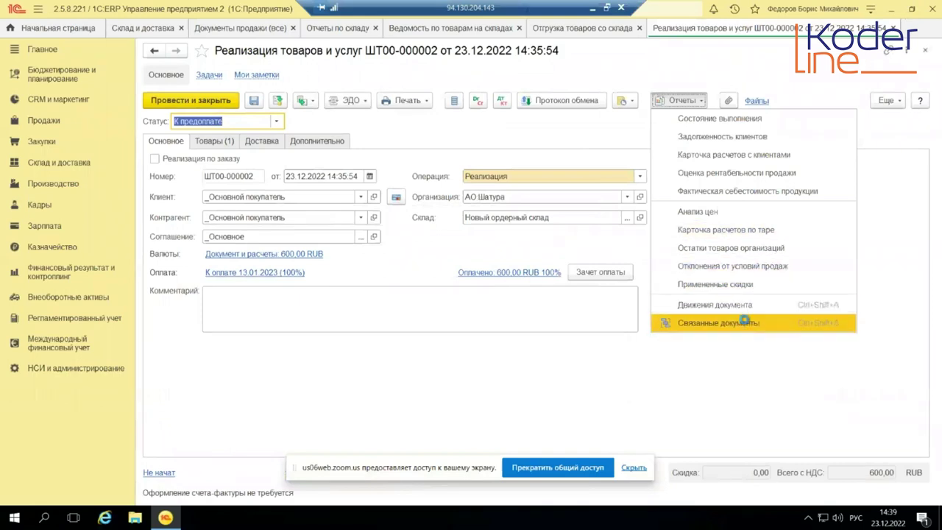
pyautogui.click(745, 323)
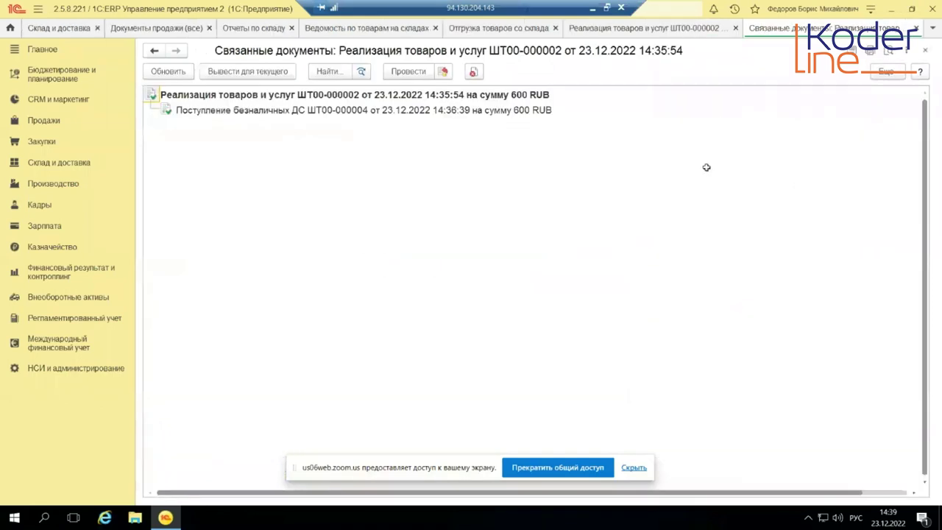
pyautogui.click(276, 105)
pyautogui.click(469, 73)
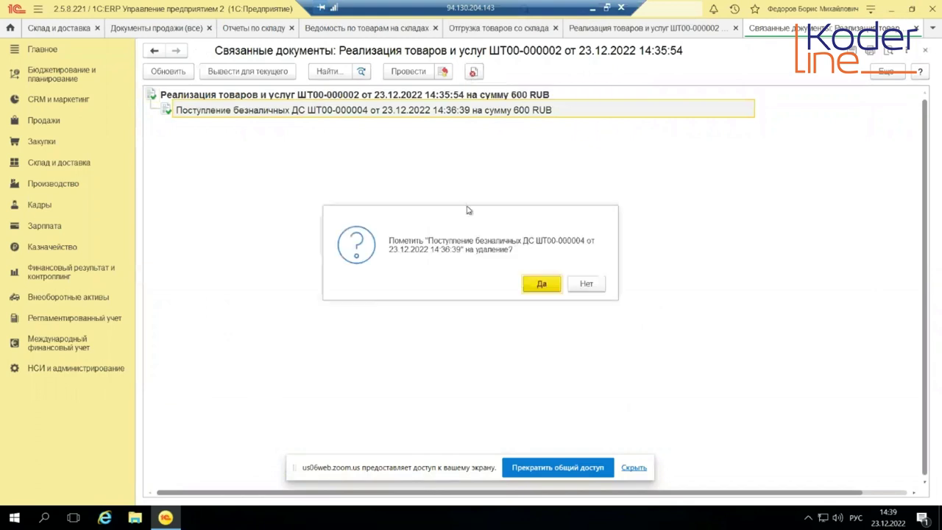
pyautogui.click(541, 283)
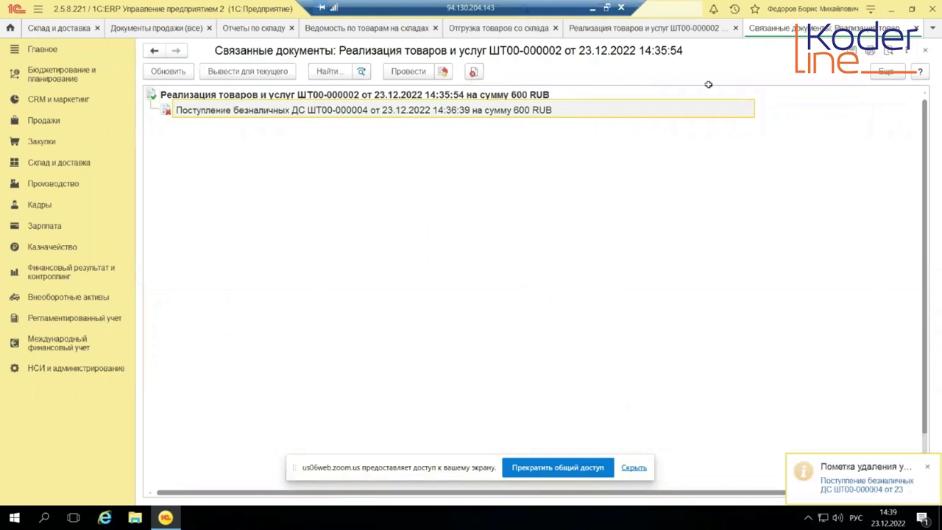
# Try again to change the sale's organization to Орион and post it, uncovering the message area to read the error.
pyautogui.click(676, 29)
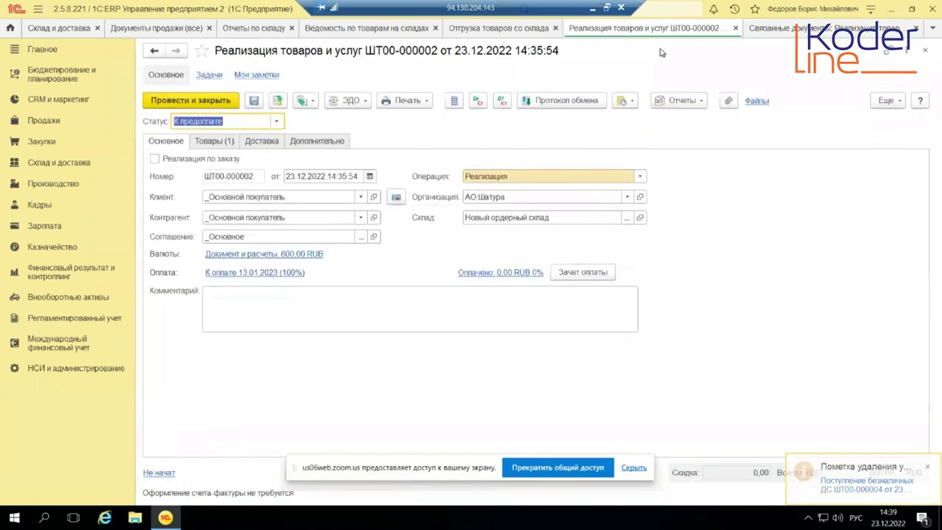
pyautogui.click(588, 197)
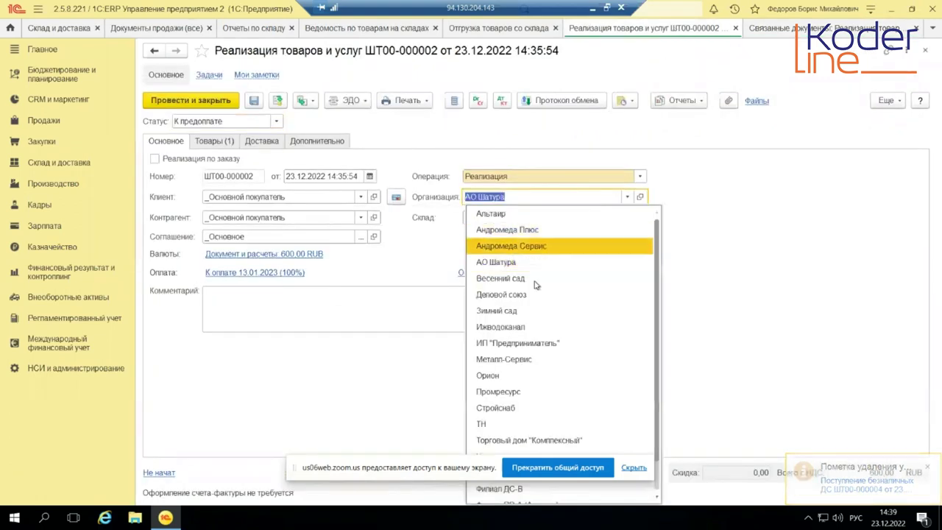
pyautogui.click(365, 245)
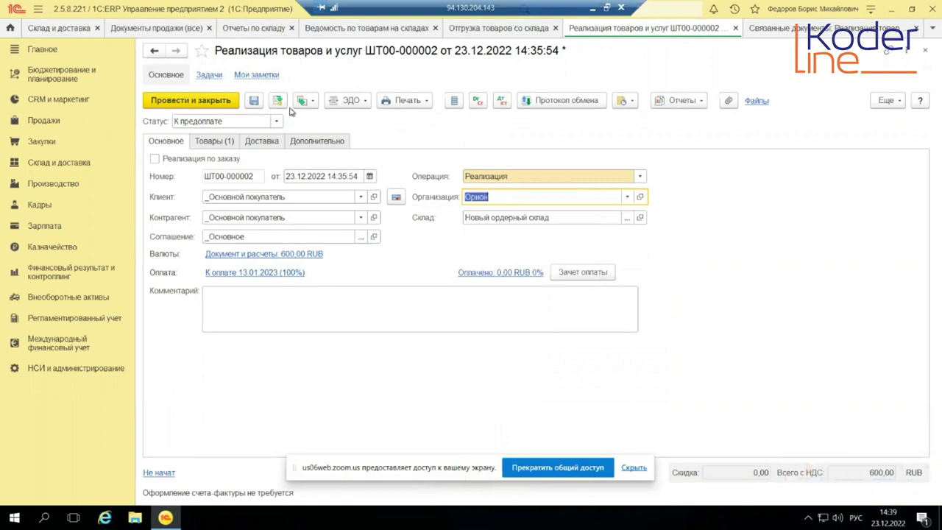
pyautogui.click(279, 101)
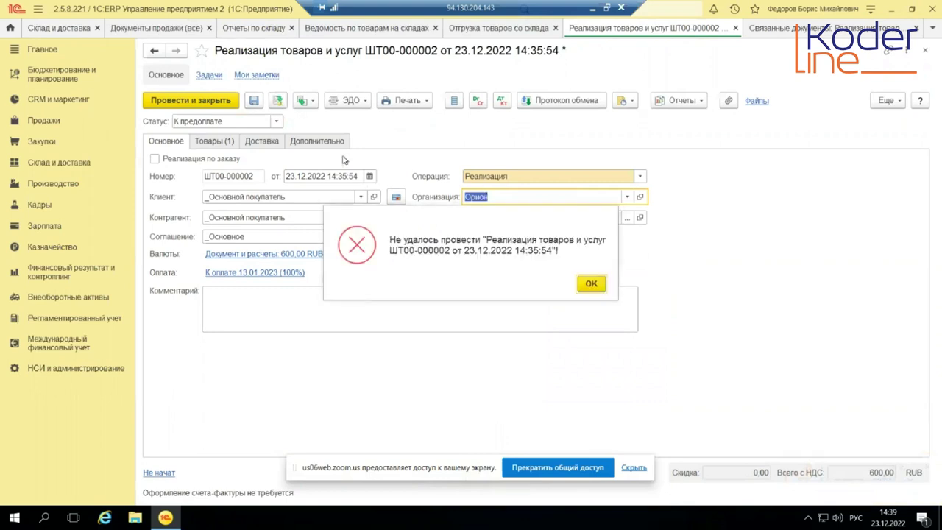
pyautogui.click(595, 283)
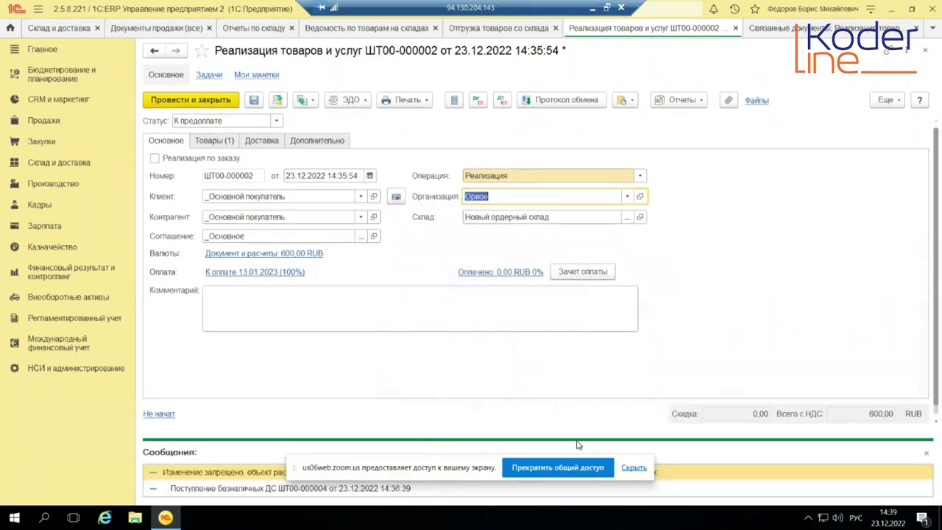
pyautogui.moveTo(454, 474); pyautogui.dragTo(379, 405)
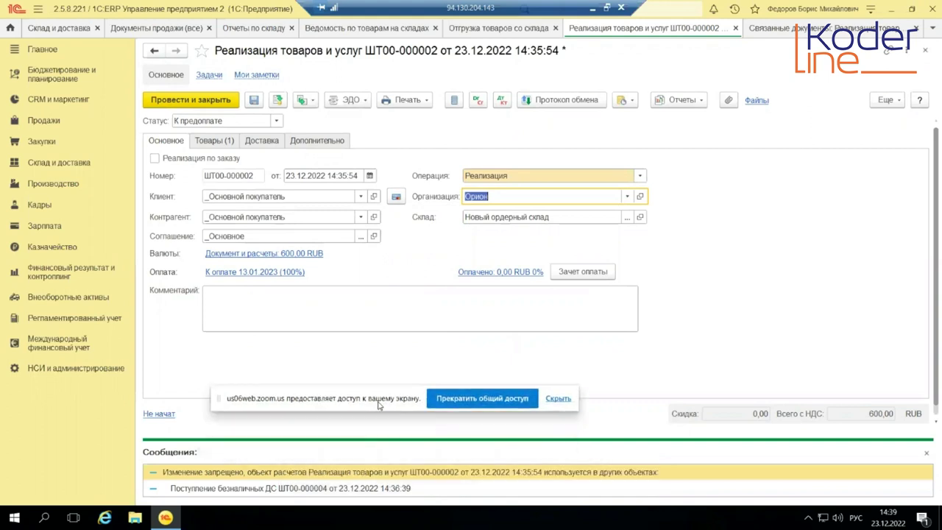
pyautogui.moveTo(380, 405); pyautogui.dragTo(382, 407)
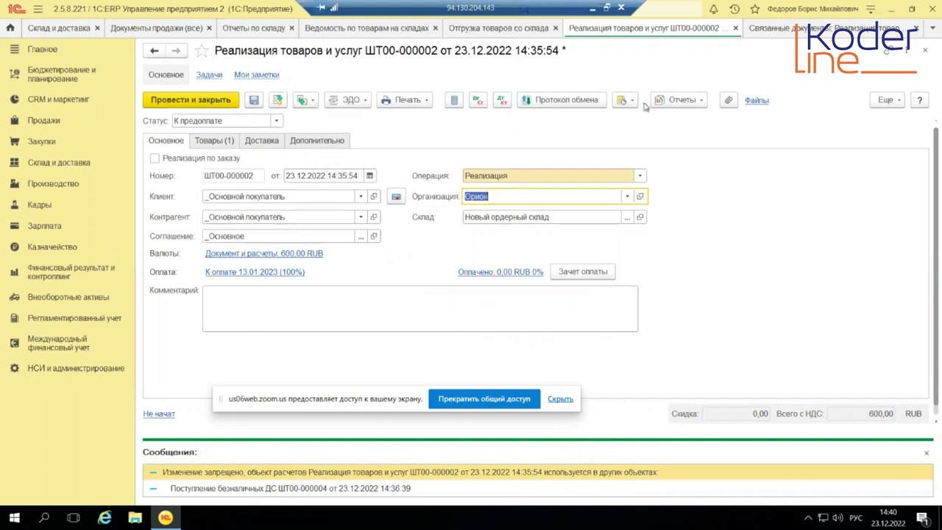
# Close the sale without saving its changes, and close its related documents view.
pyautogui.click(703, 100)
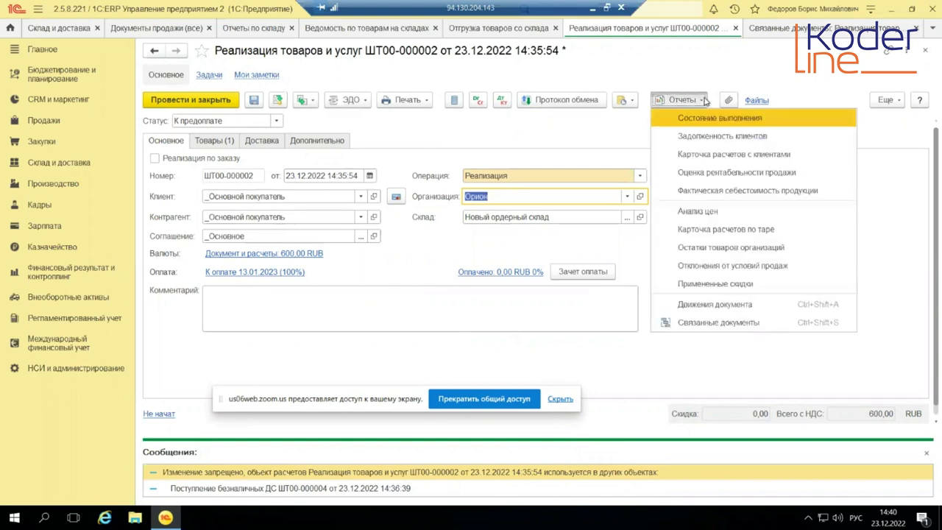
pyautogui.click(735, 28)
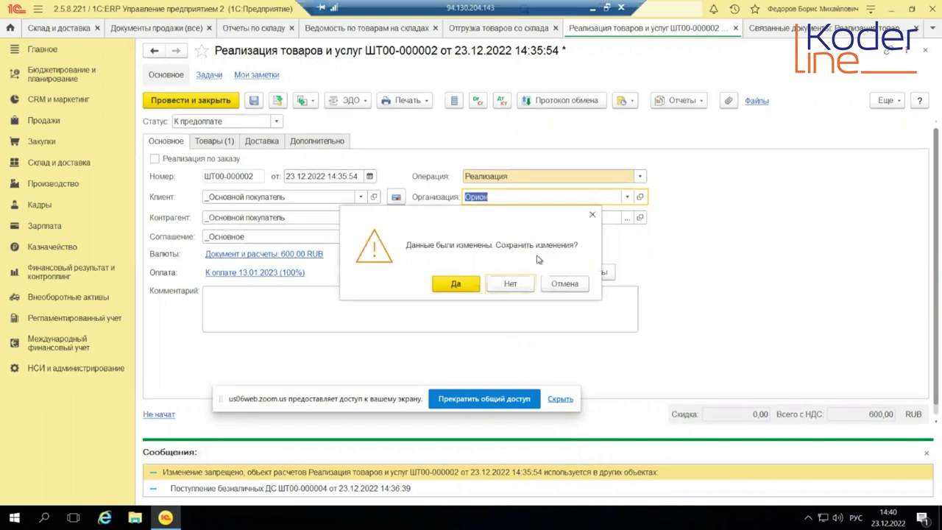
pyautogui.click(509, 283)
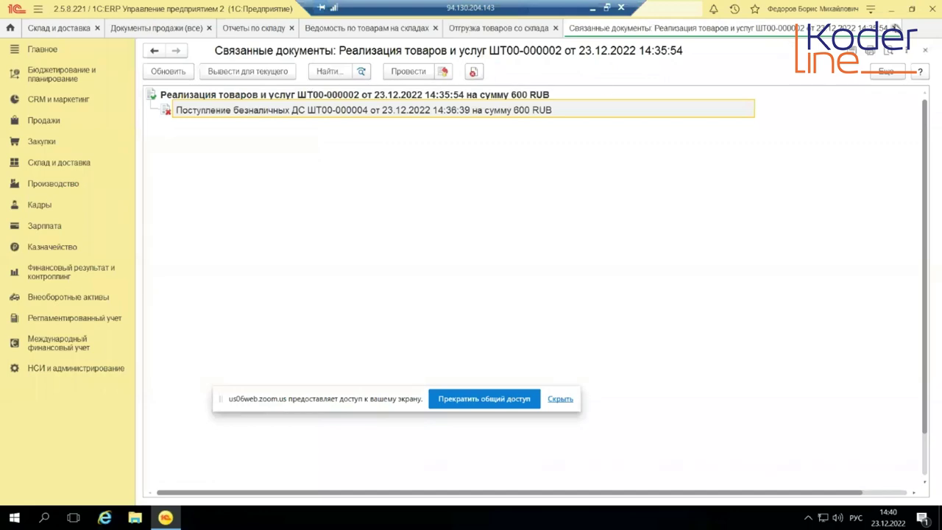
pyautogui.press('Escape')
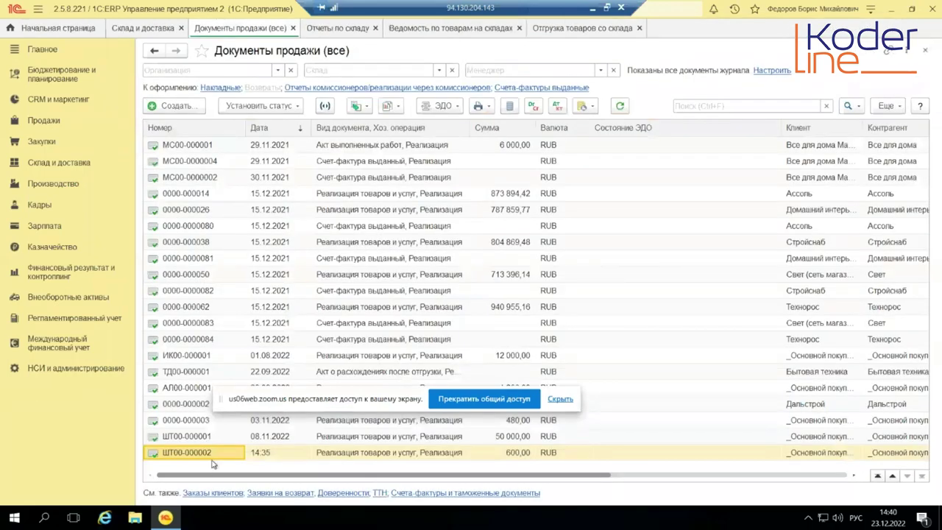
# Copy the 23.12.2022 sale for 600 RUB into a new document and set its organization to Орион.
pyautogui.rightClick(211, 460)
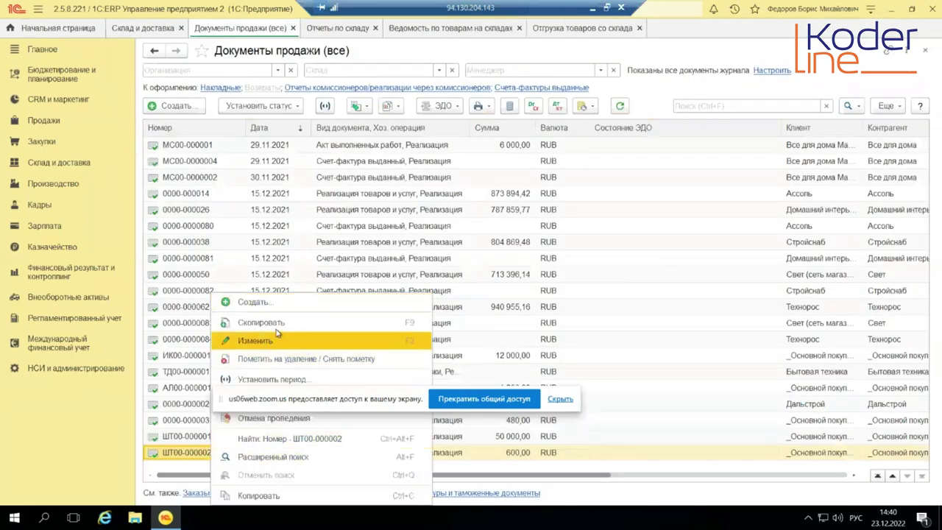
pyautogui.click(277, 326)
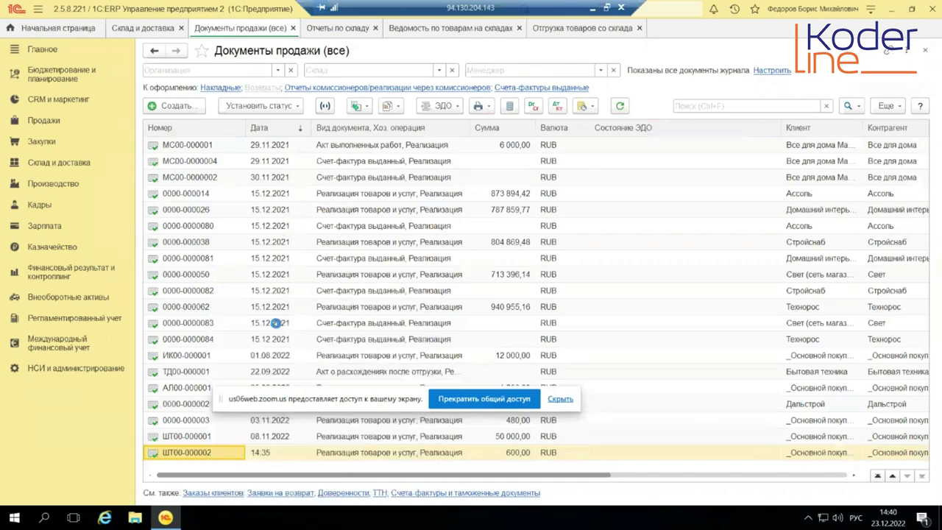
pyautogui.click(630, 196)
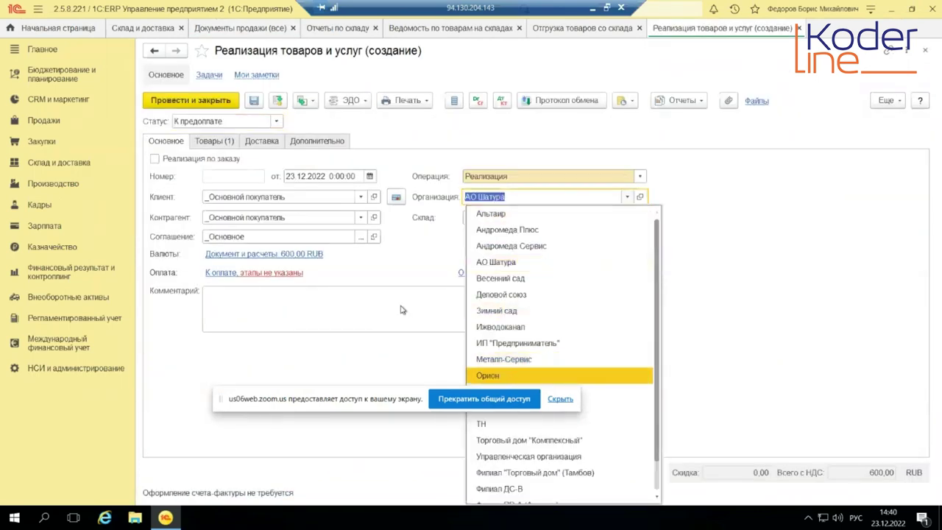
pyautogui.click(482, 377)
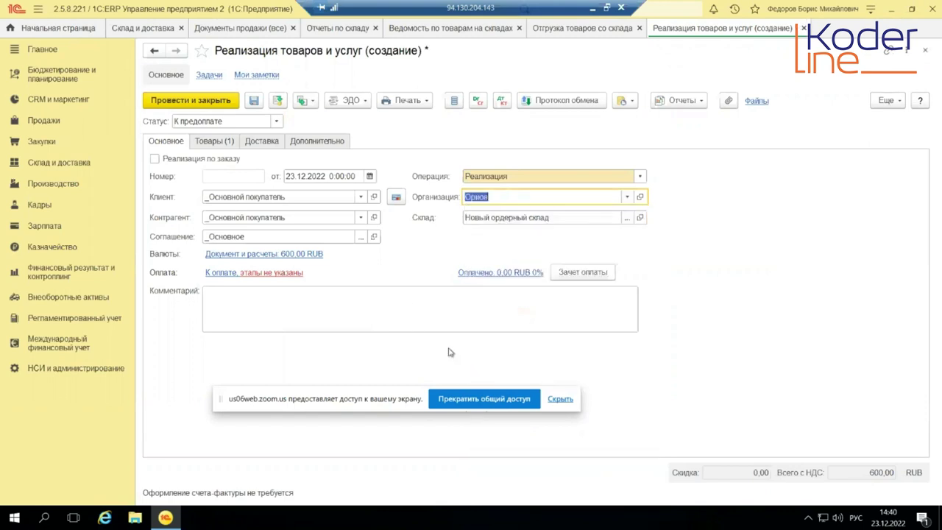
# Check the goods line of the new sale and post the document.
pyautogui.click(203, 141)
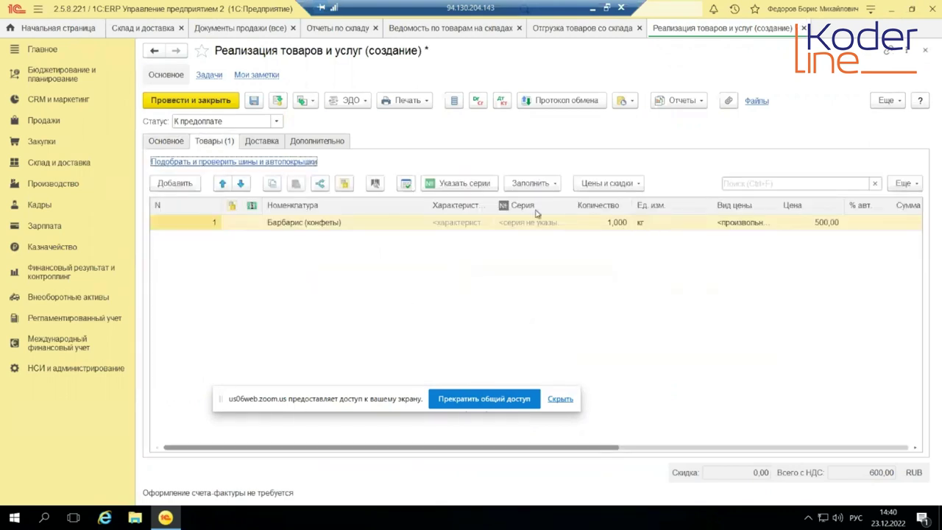
pyautogui.click(169, 141)
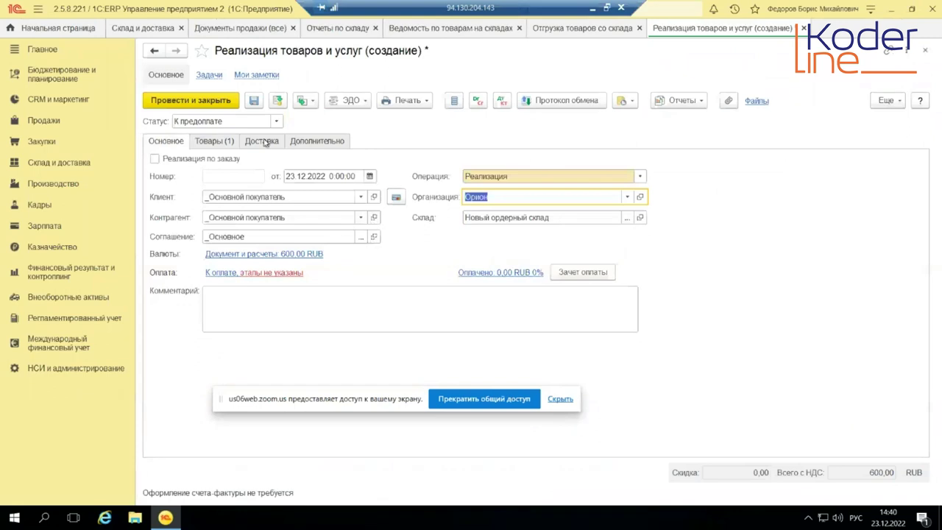
pyautogui.click(279, 101)
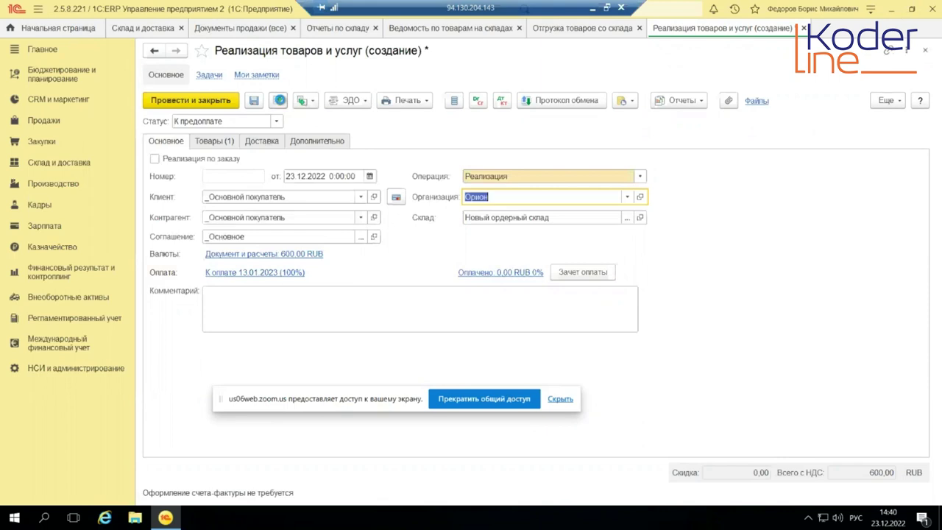
pyautogui.click(303, 100)
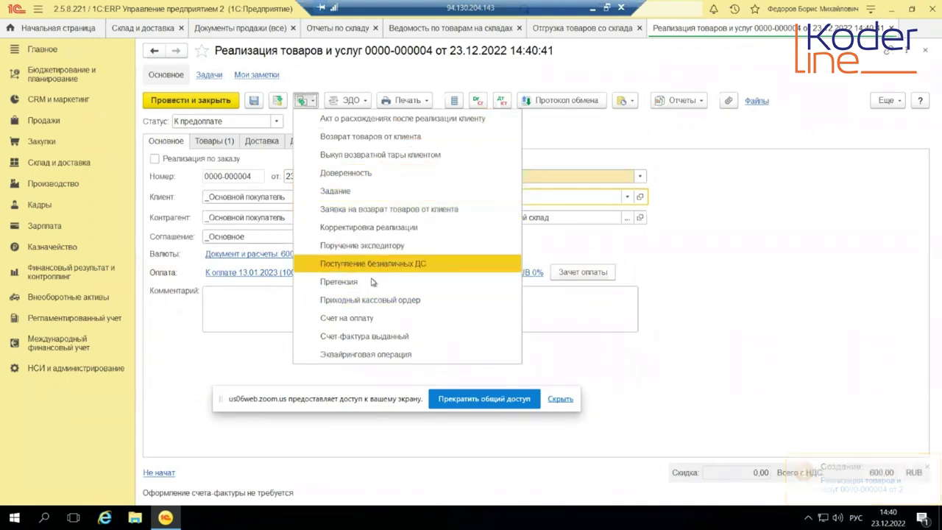
pyautogui.click(371, 299)
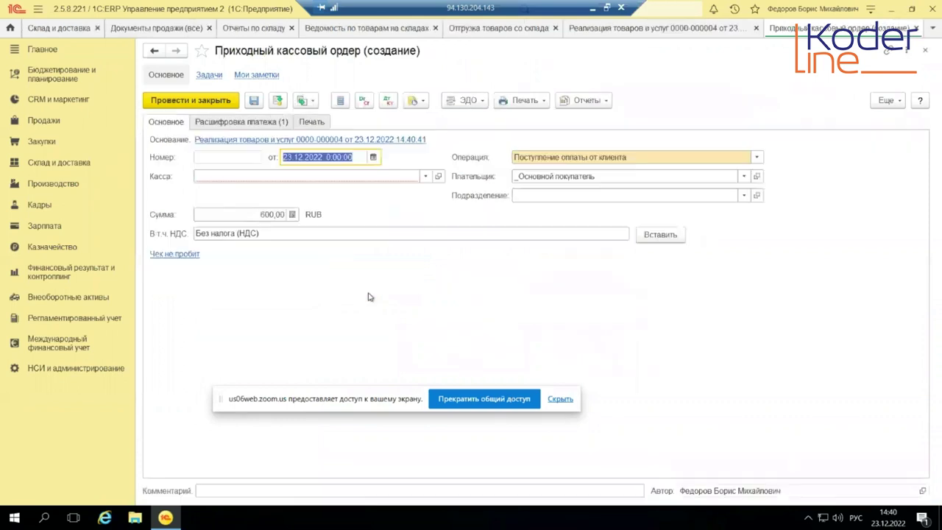
pyautogui.click(424, 177)
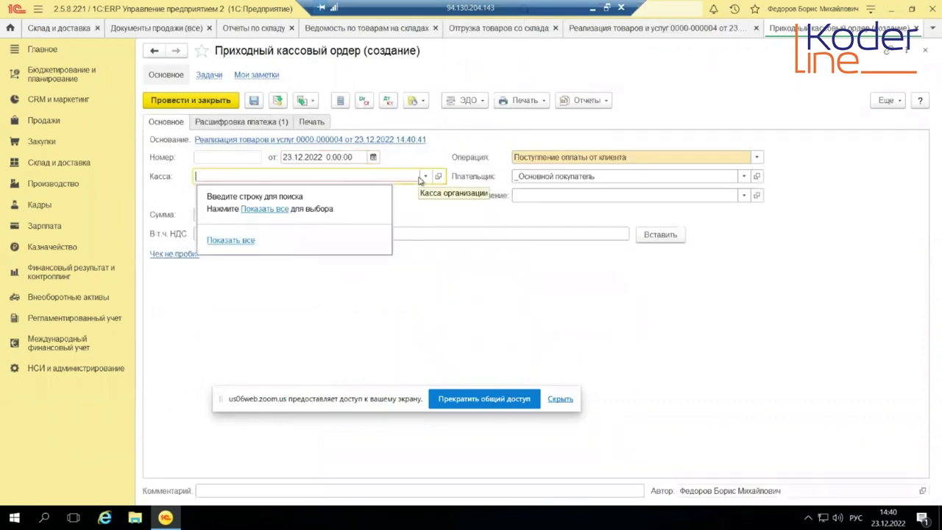
pyautogui.click(276, 209)
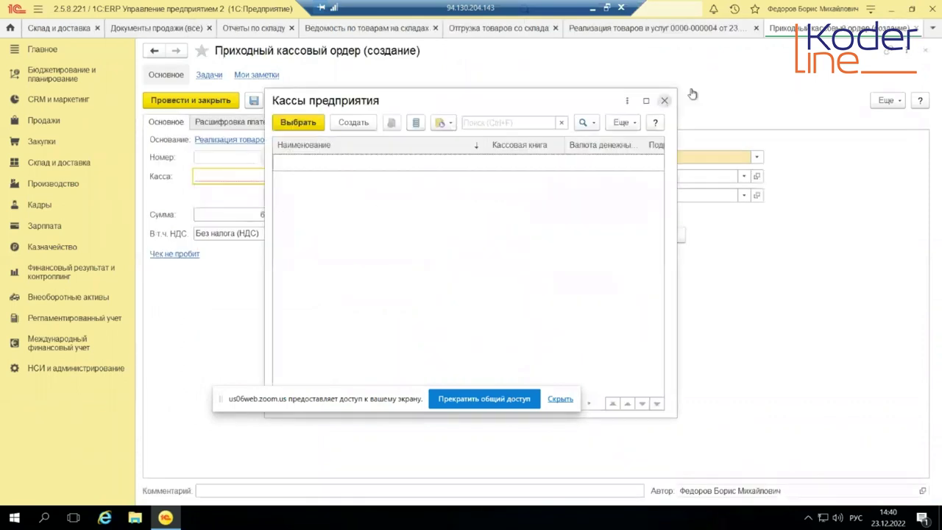
pyautogui.click(662, 102)
pyautogui.click(916, 28)
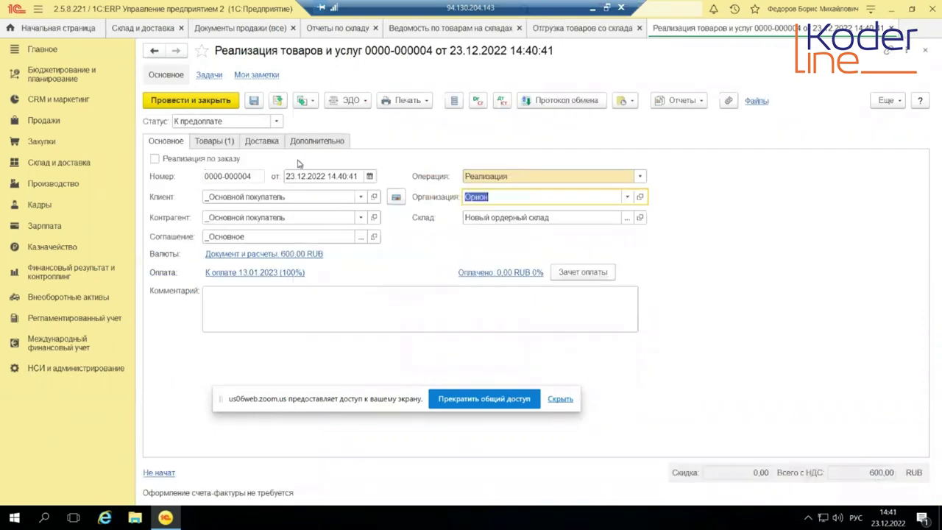
# Create a non-cash receipt (Поступление безналичных ДС) based on the sale and open the bank account selection for its account.
pyautogui.click(314, 105)
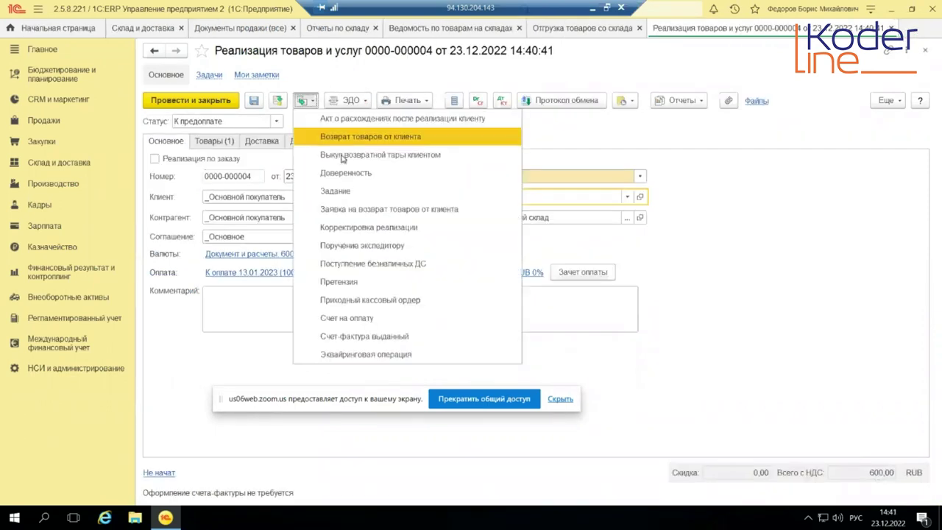
pyautogui.click(362, 263)
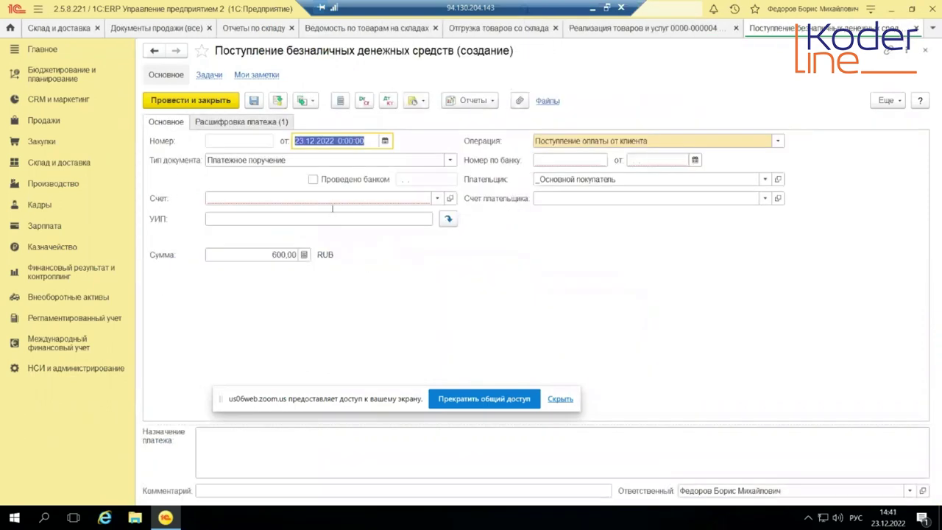
pyautogui.click(332, 204)
pyautogui.click(280, 240)
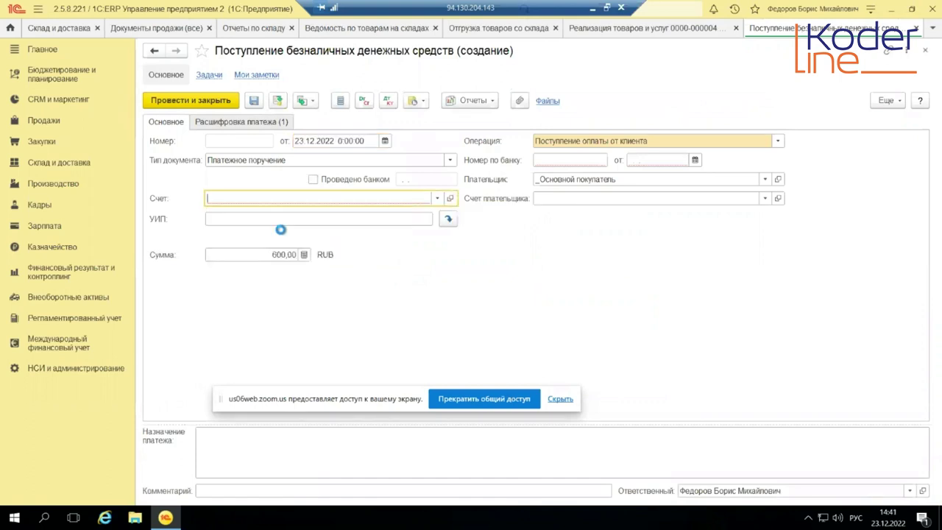
# Create a new bank account for organization Орион, enter its account number and try to save it.
pyautogui.click(317, 123)
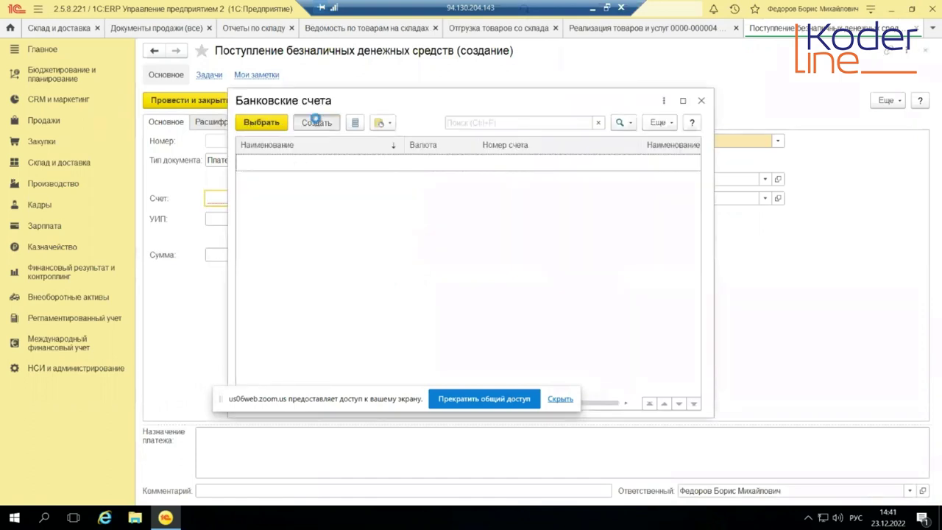
pyautogui.click(243, 159)
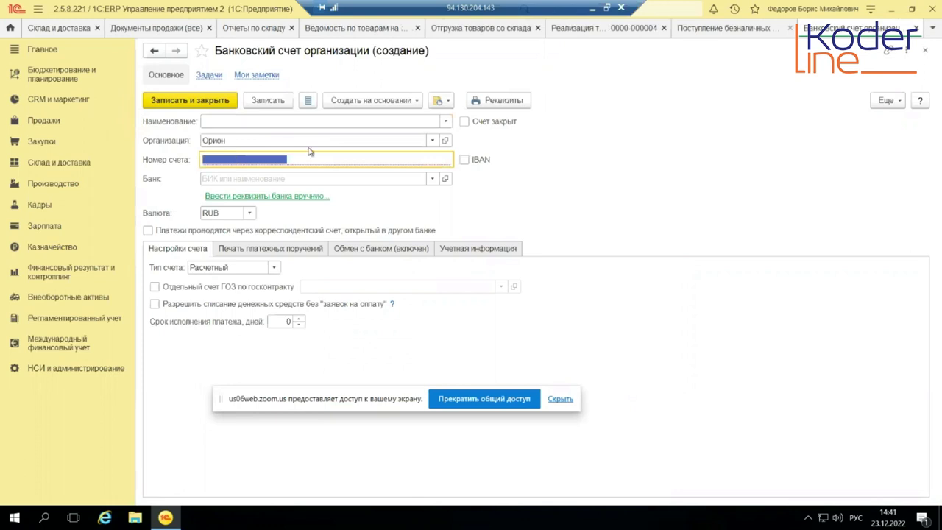
pyautogui.write('657865876877777')
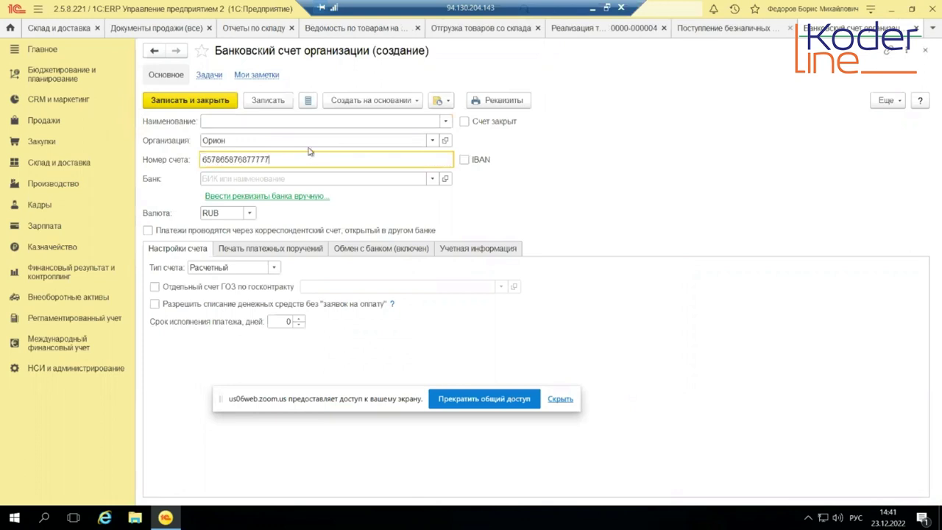
pyautogui.write('77777777777777777777777')
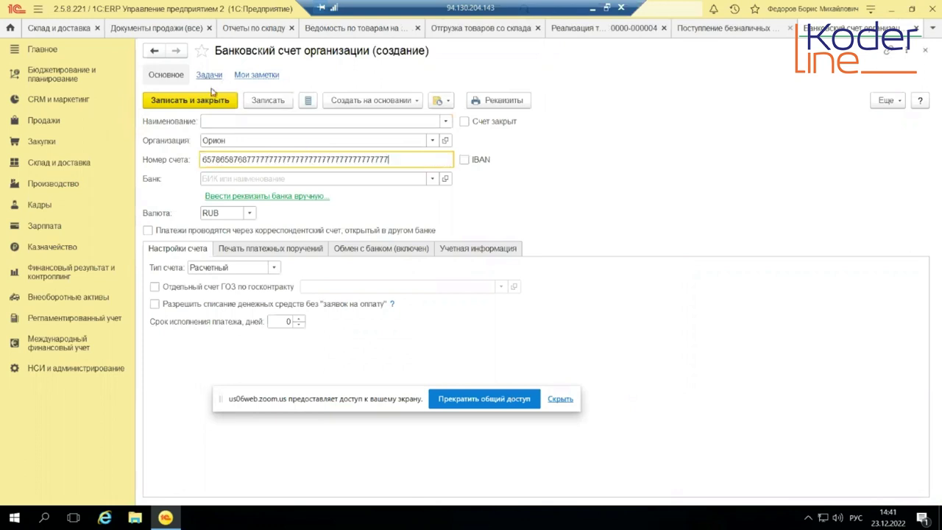
pyautogui.click(210, 103)
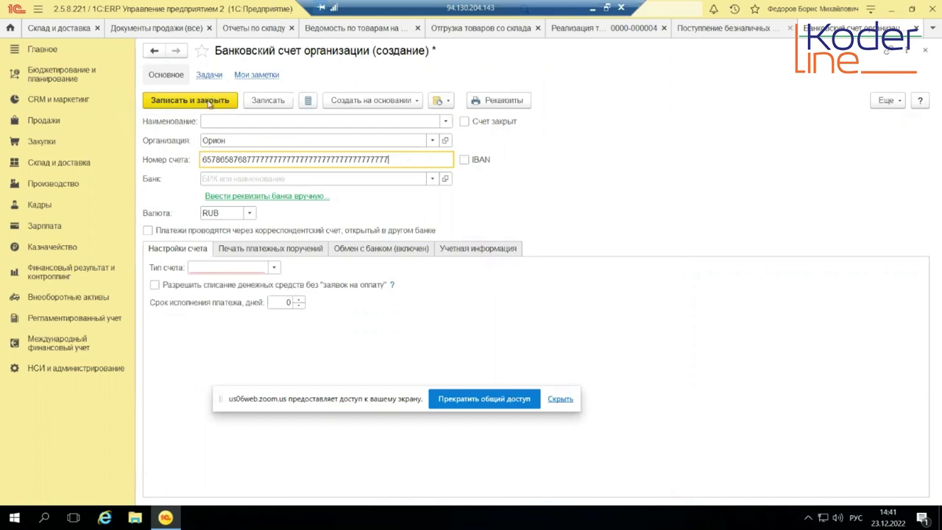
# Set the bank account's type to Расчетный, save it and select it as the receipt's account.
pyautogui.click(237, 269)
pyautogui.click(228, 282)
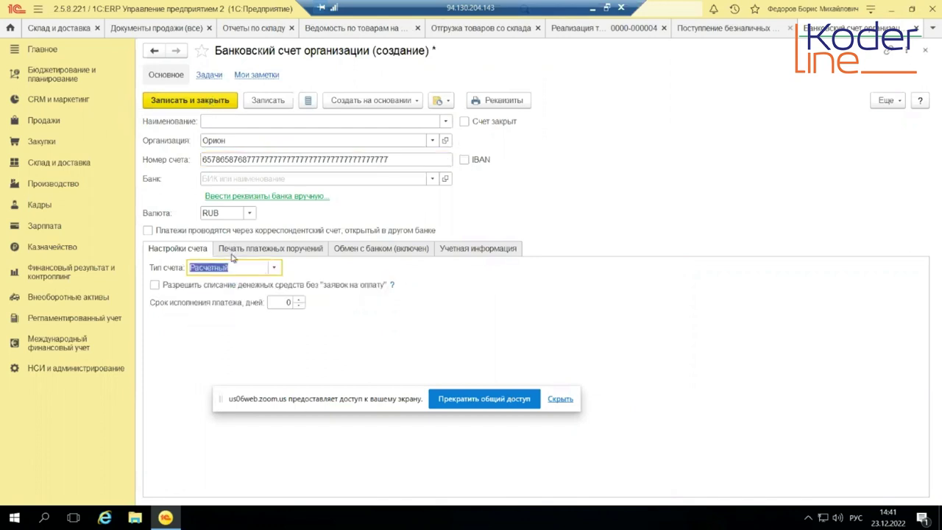
pyautogui.click(205, 107)
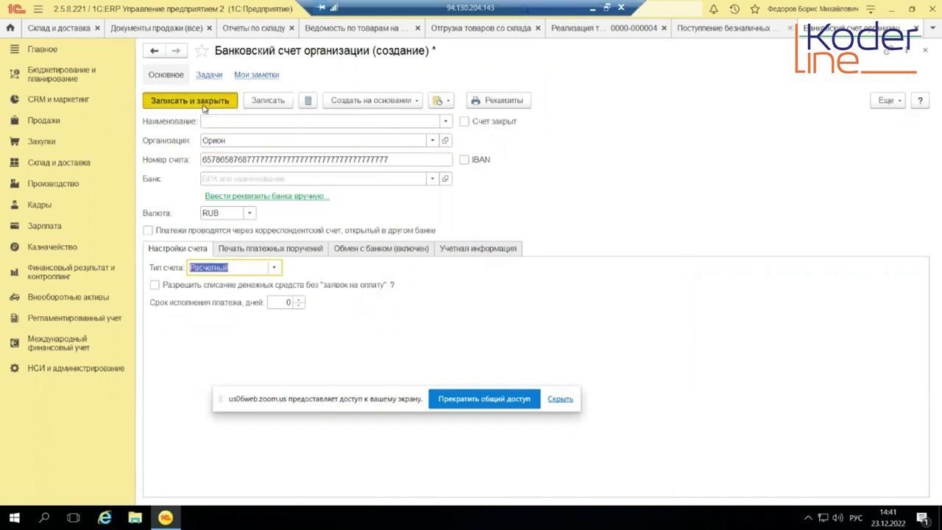
pyautogui.click(260, 123)
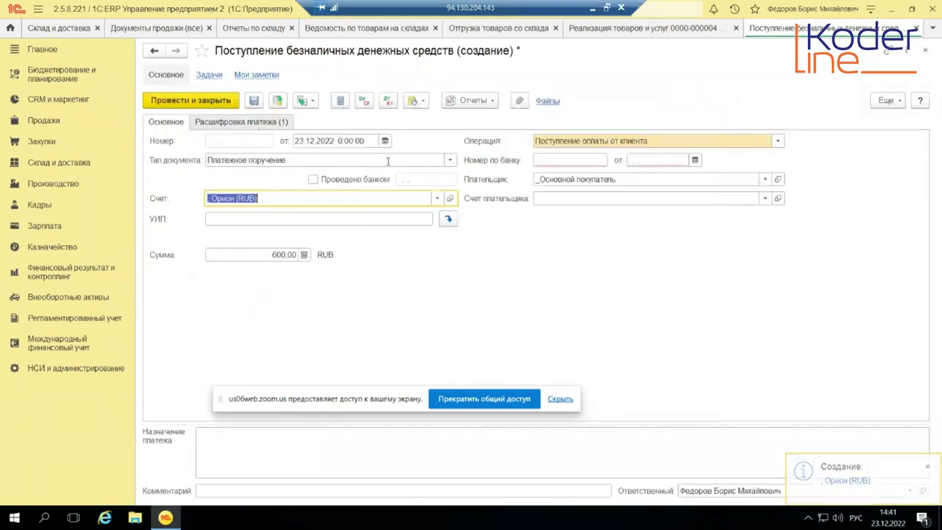
# Mark the receipt as processed by the bank and set its bank number to 2, dated 23.12.2022.
pyautogui.click(313, 179)
pyautogui.click(570, 159)
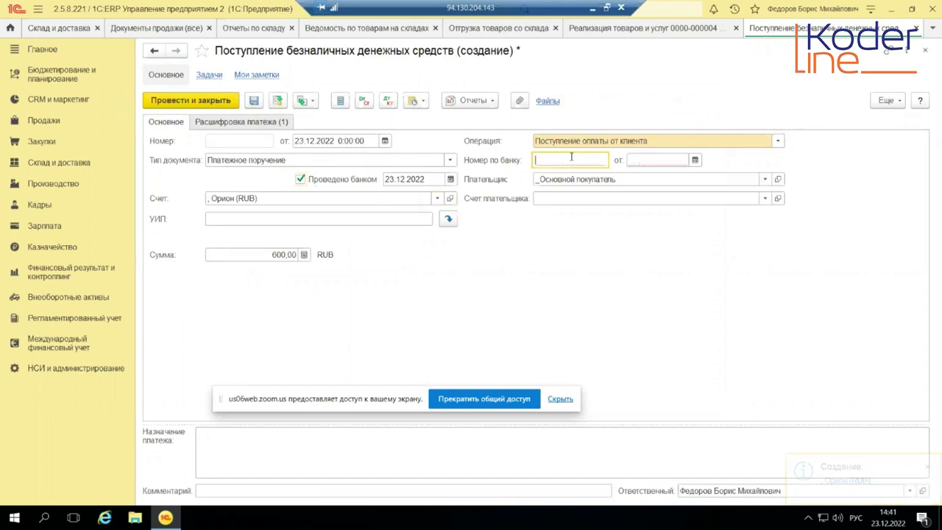
pyautogui.write('2')
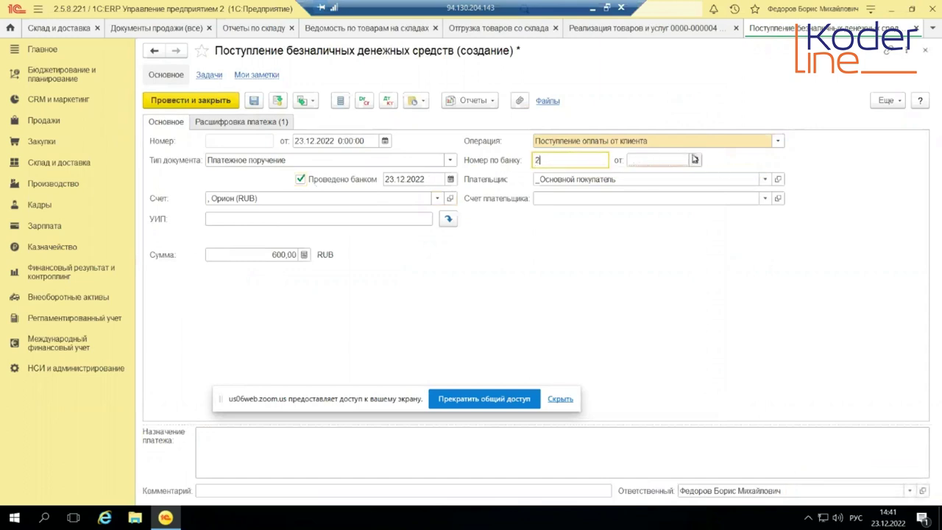
pyautogui.click(695, 159)
pyautogui.click(830, 289)
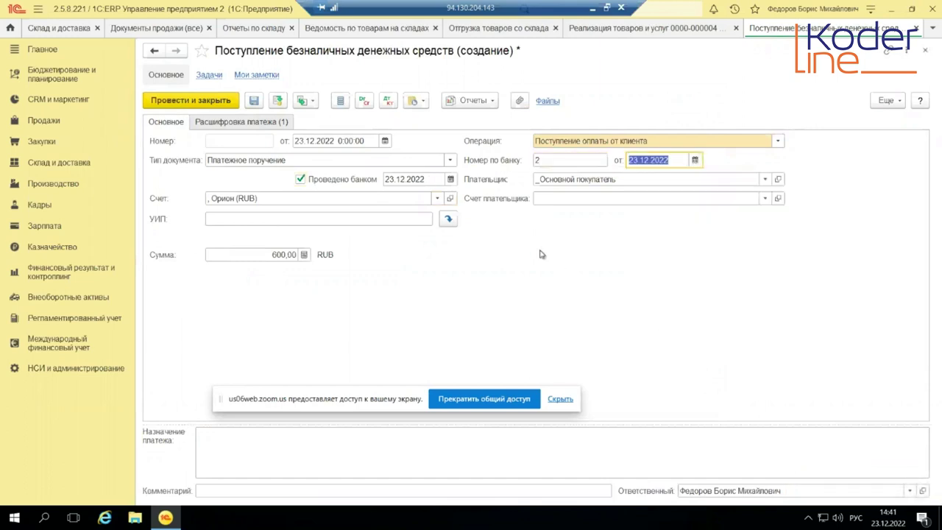
# Fill the receipt's missing cash flow item with the operating item Поступление оплаты от клиента, and post and close the receipt.
pyautogui.click(193, 104)
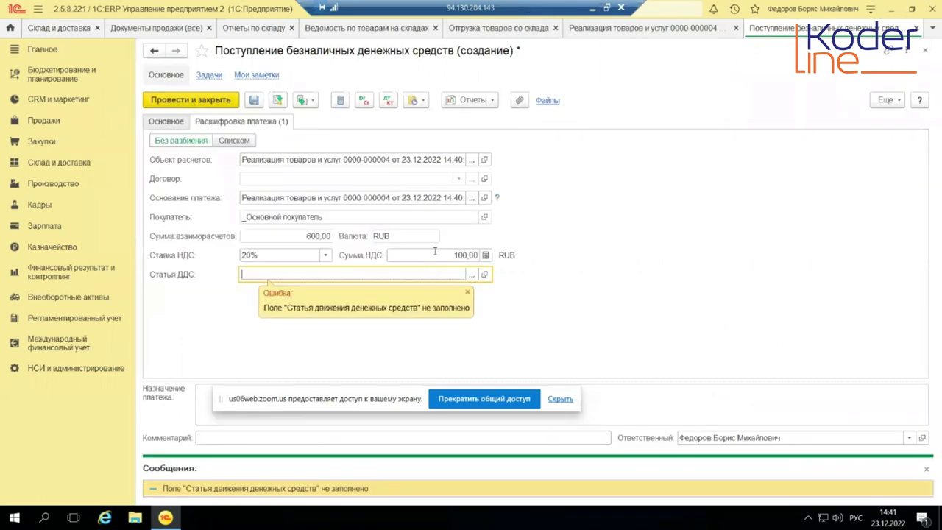
pyautogui.click(472, 275)
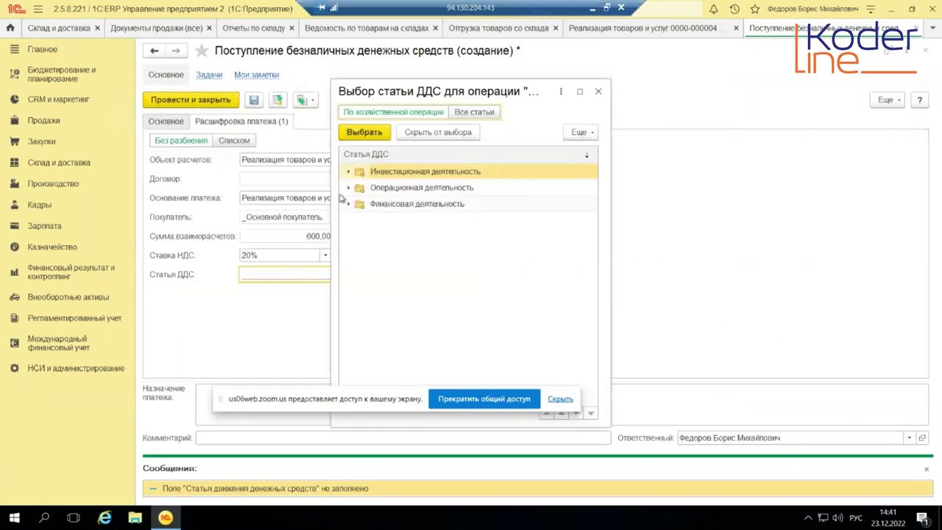
pyautogui.click(349, 190)
pyautogui.doubleClick(441, 204)
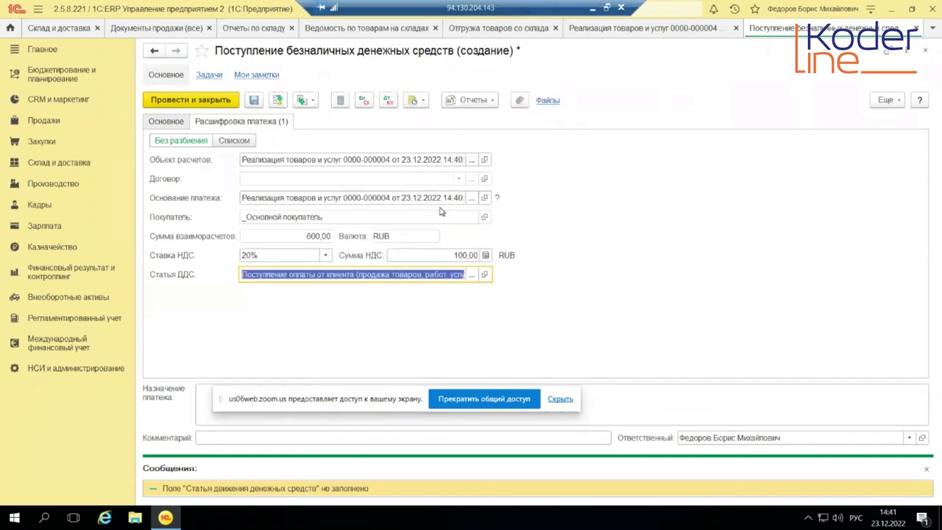
pyautogui.click(210, 100)
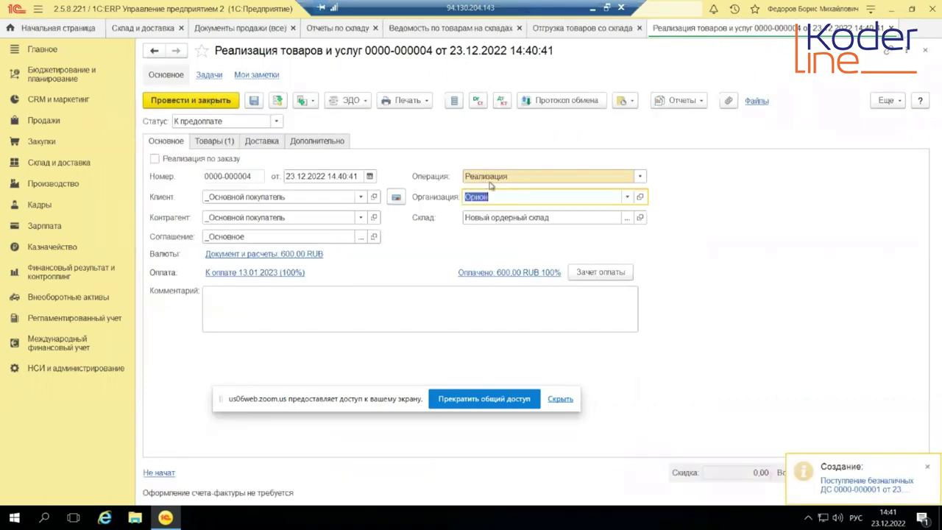
# Change the prepaid sale's status to Реализовано and post it.
pyautogui.click(275, 121)
pyautogui.click(259, 155)
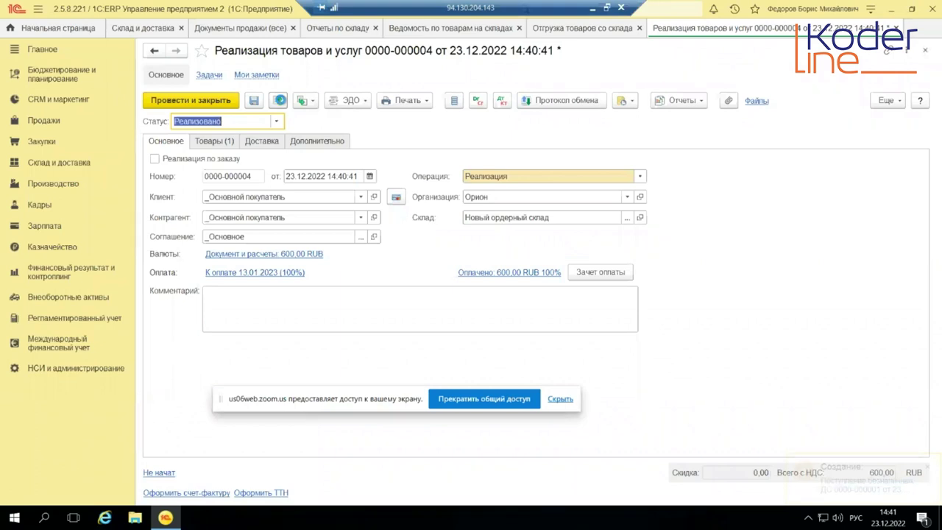
pyautogui.click(279, 100)
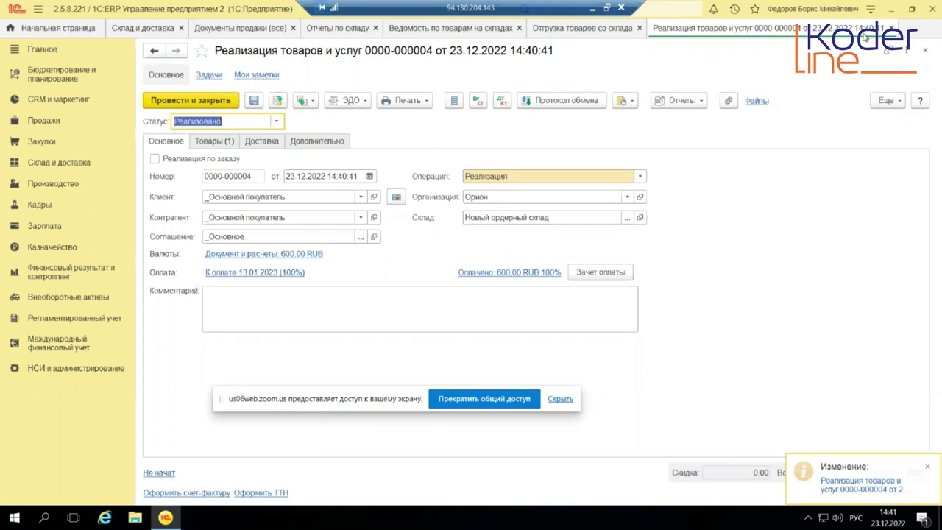
# In the warehouse shipment workplace, select the sale of 23.12.2022 and create its outgoing goods order.
pyautogui.click(554, 30)
pyautogui.click(324, 135)
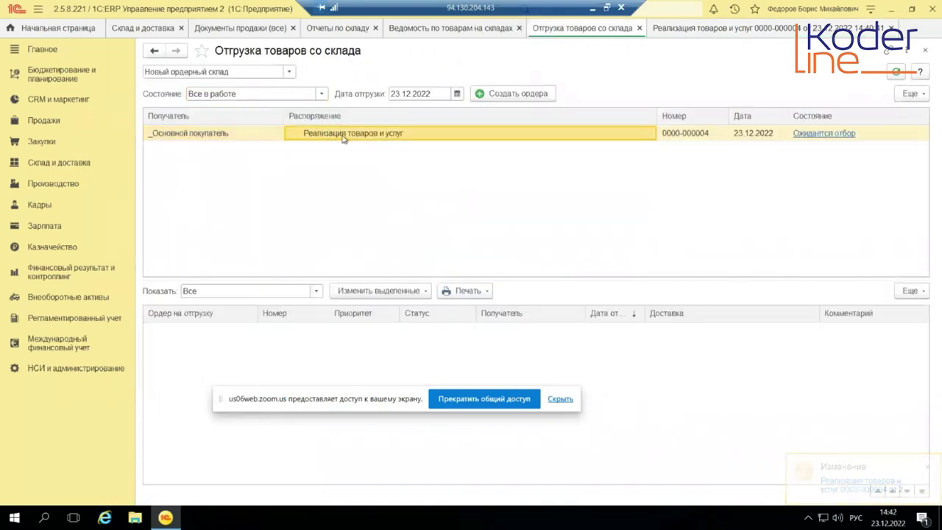
pyautogui.moveTo(313, 400); pyautogui.dragTo(363, 474)
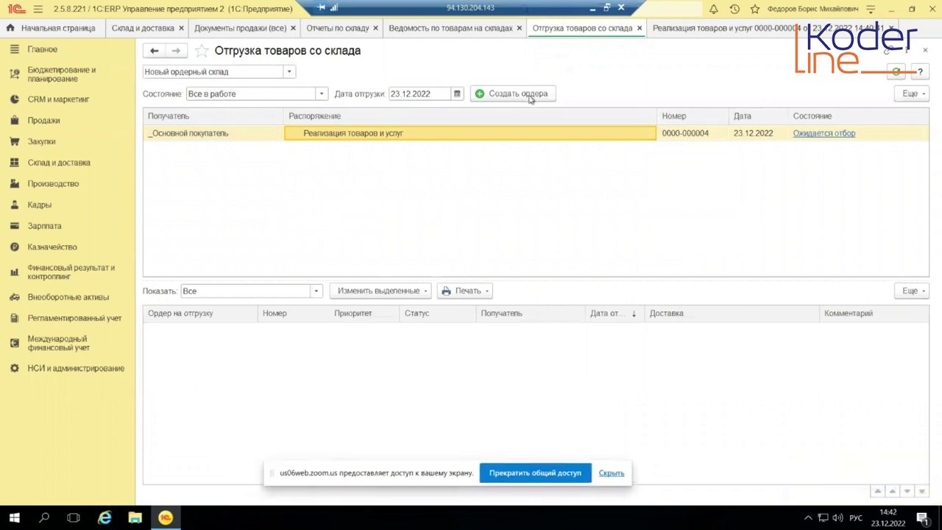
pyautogui.click(532, 99)
pyautogui.click(468, 282)
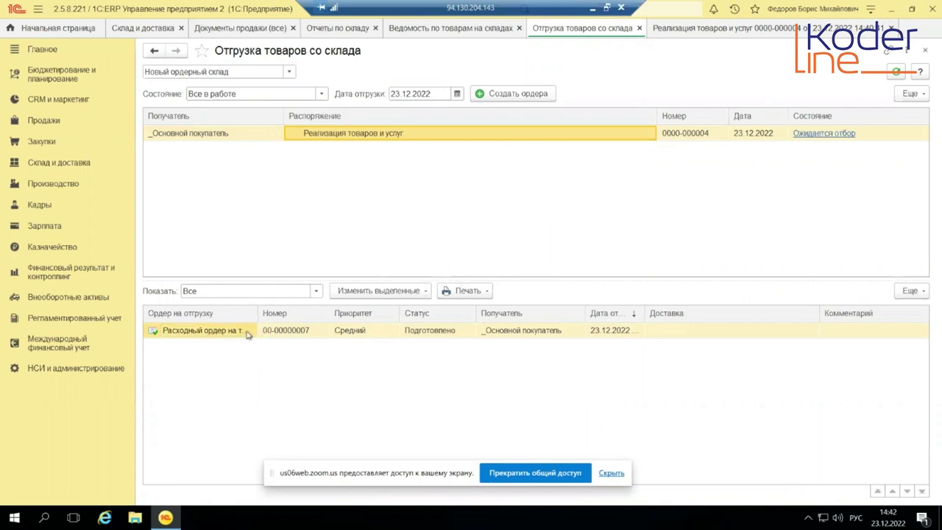
# Open the created outgoing order and check its goods by instruction and its shipped goods.
pyautogui.click(316, 332)
pyautogui.doubleClick(315, 332)
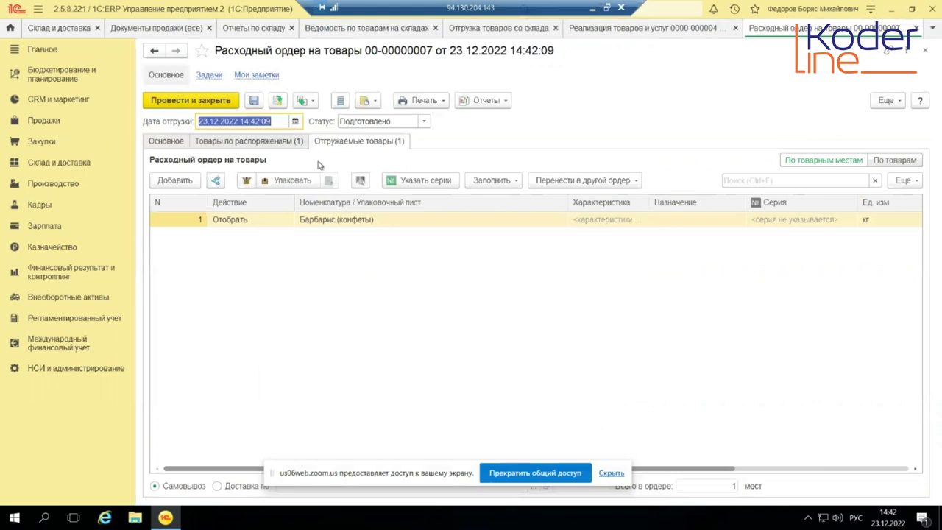
pyautogui.click(228, 141)
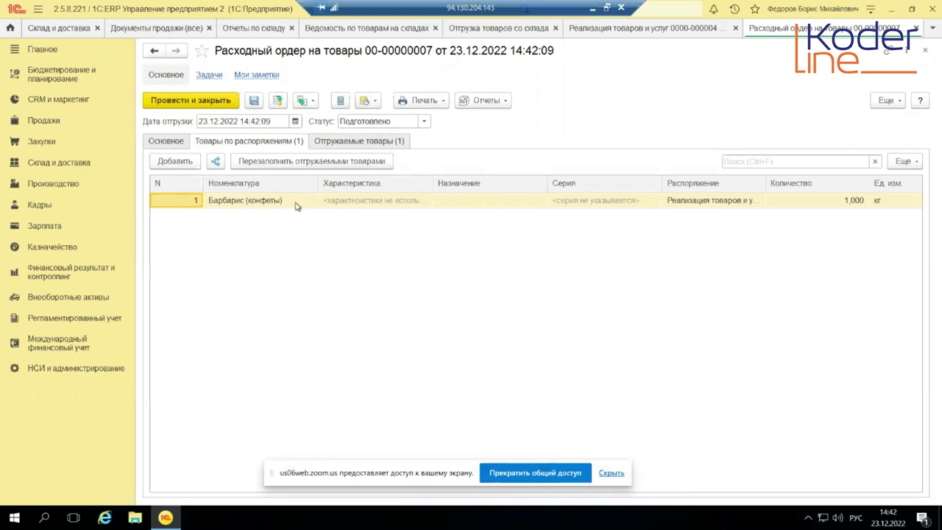
pyautogui.click(848, 209)
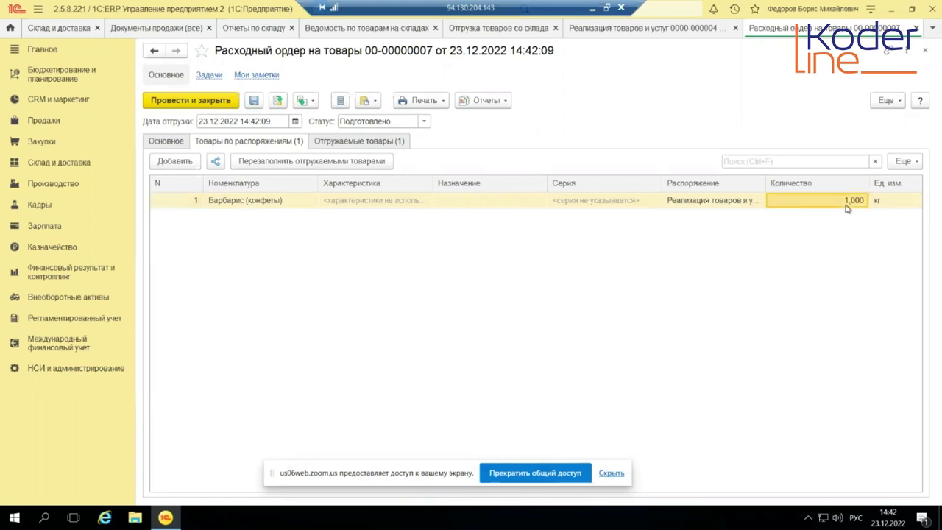
pyautogui.click(369, 140)
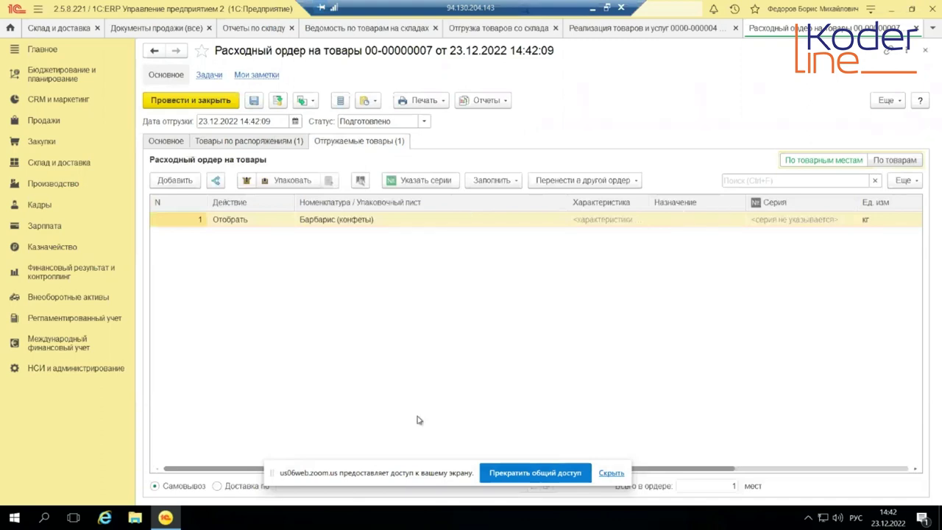
pyautogui.moveTo(227, 468); pyautogui.dragTo(180, 471)
pyautogui.click(247, 141)
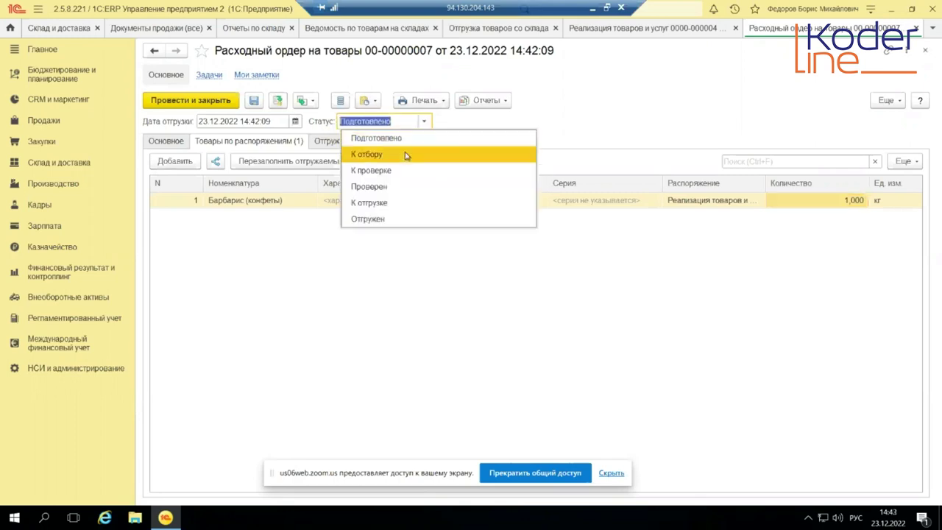
# Advance the outgoing order through the statuses К отбору and К проверке, posting it after each change.
pyautogui.click(405, 156)
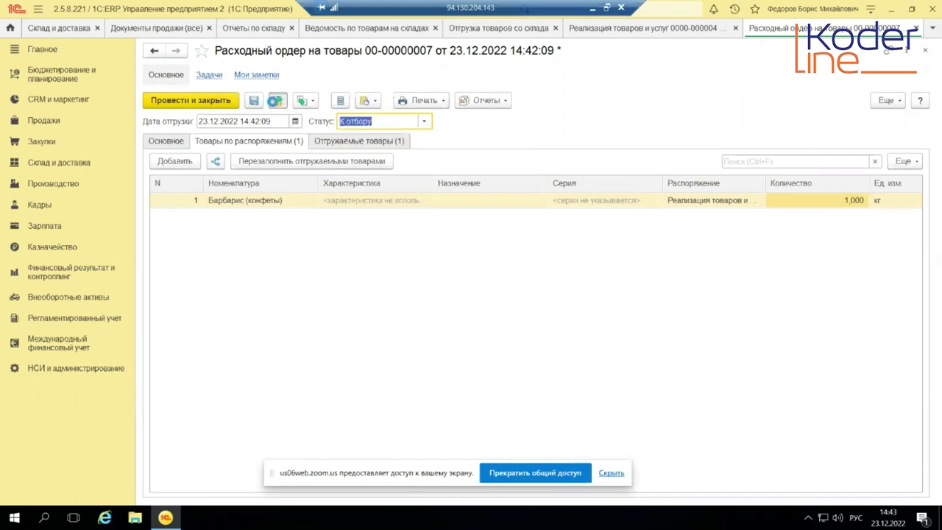
pyautogui.click(276, 101)
pyautogui.click(426, 121)
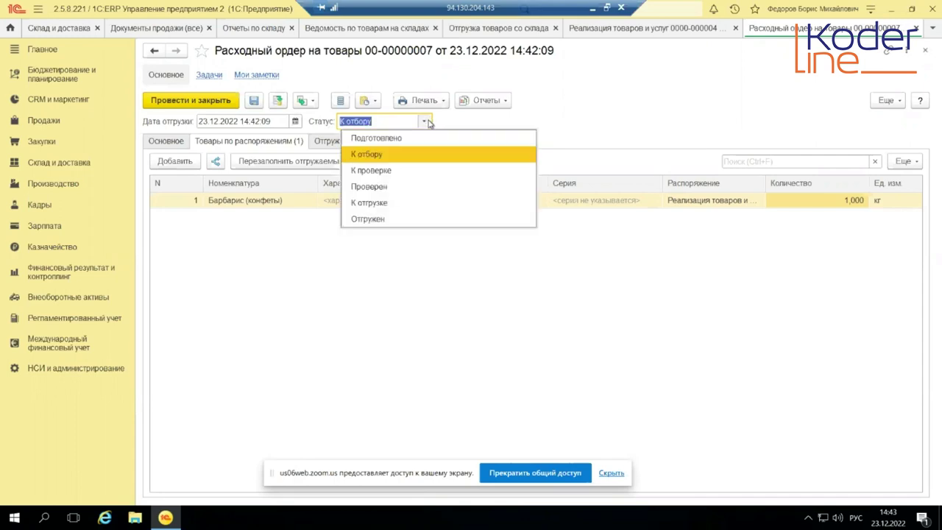
pyautogui.click(390, 171)
pyautogui.click(277, 101)
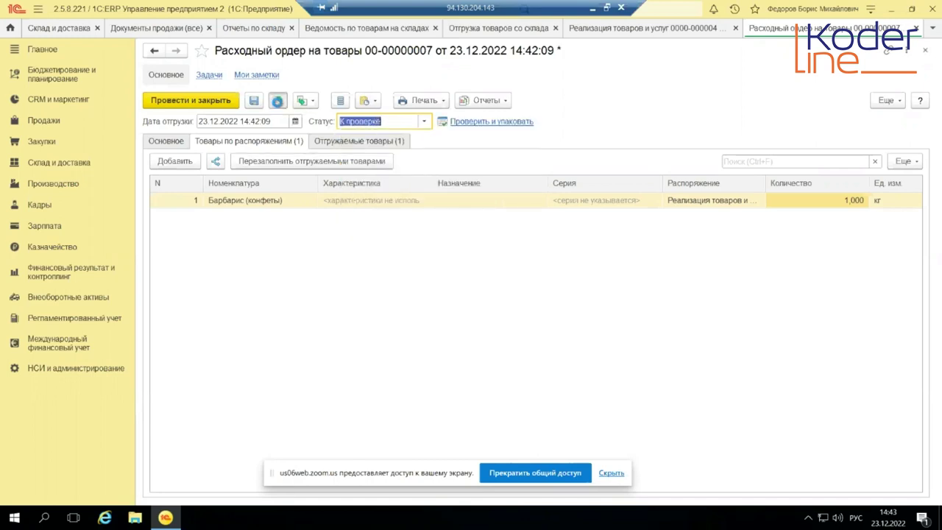
pyautogui.click(425, 123)
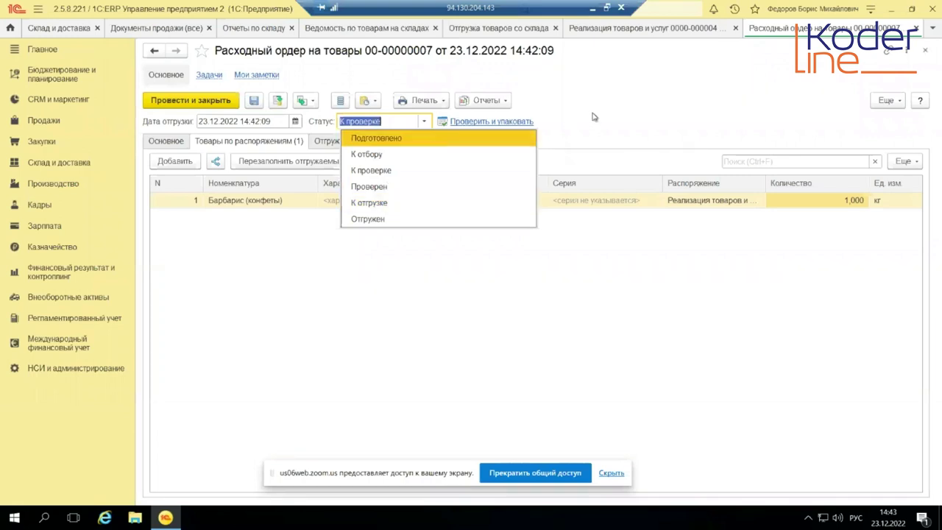
pyautogui.click(462, 135)
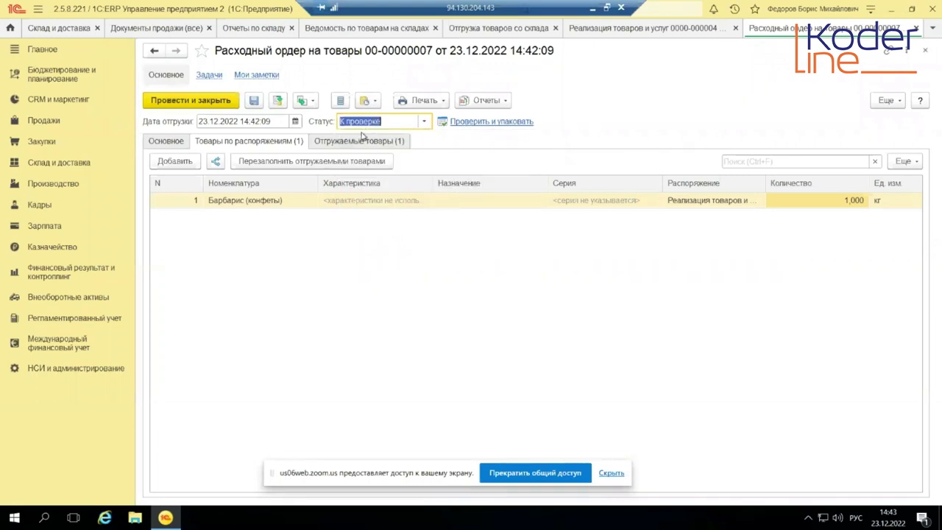
# Check and pack the order's goods with 1 kg of Барбарис (конфеты) available, and finish the check by moving the order to status Проверен.
pyautogui.click(475, 123)
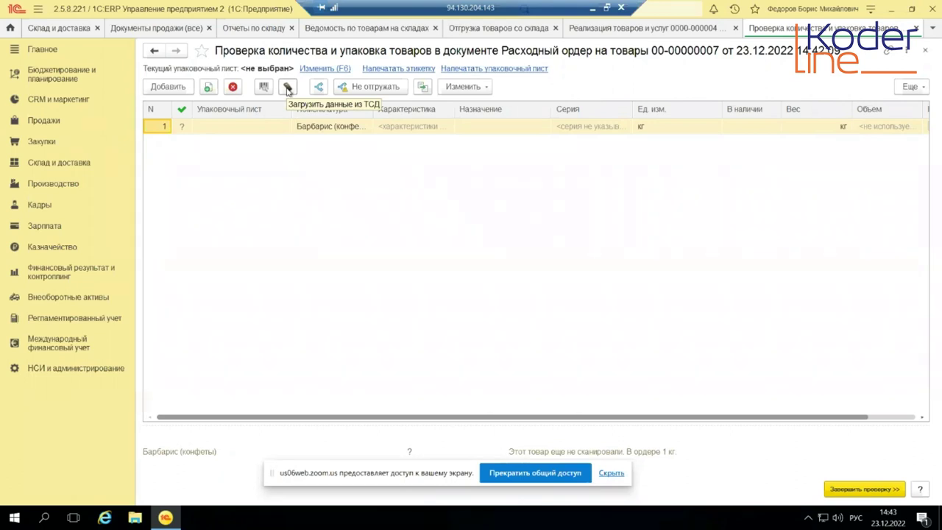
pyautogui.click(759, 126)
pyautogui.write('1')
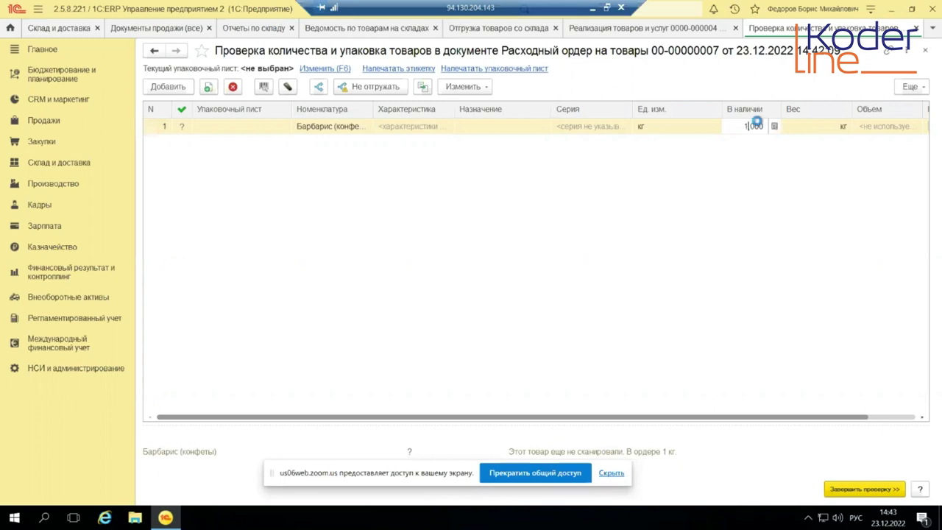
pyautogui.press('Return')
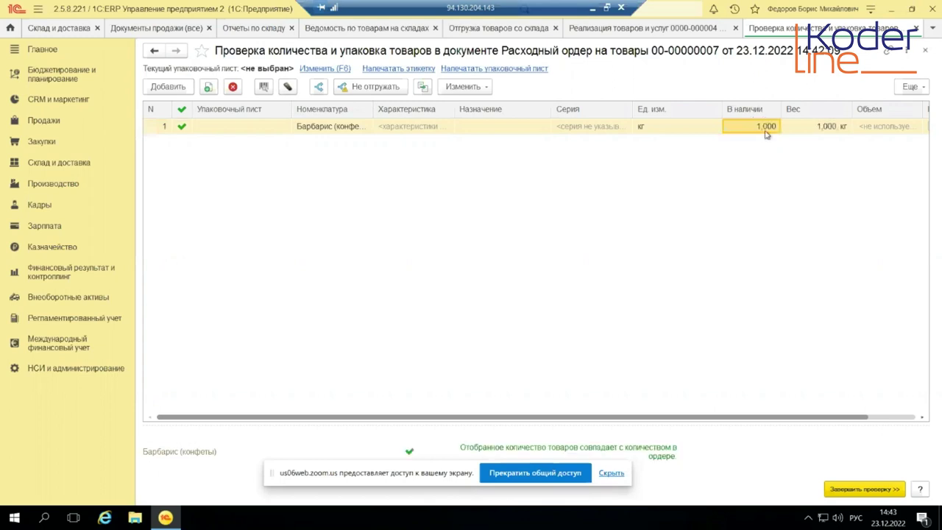
pyautogui.click(876, 490)
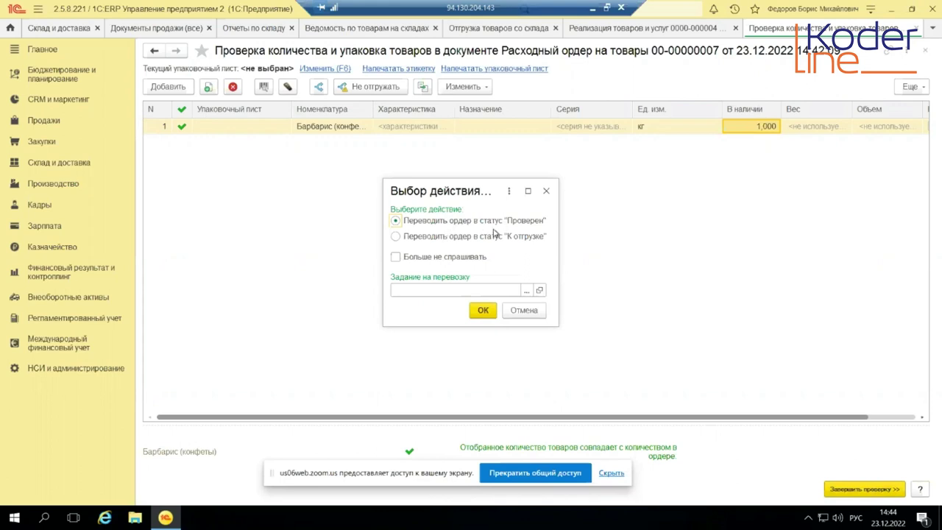
pyautogui.click(483, 311)
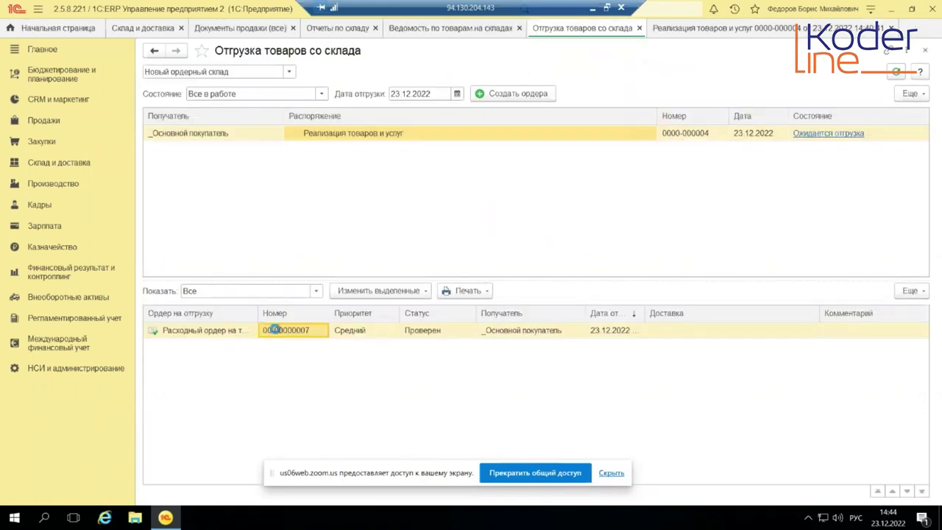
# Reopen the checked outgoing order, change its status to К отгрузке and post it.
pyautogui.doubleClick(276, 331)
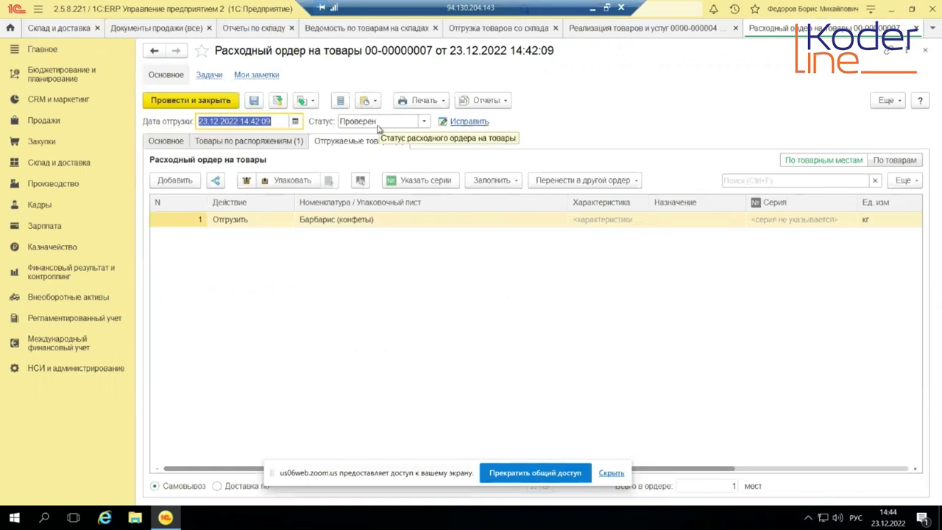
pyautogui.click(423, 122)
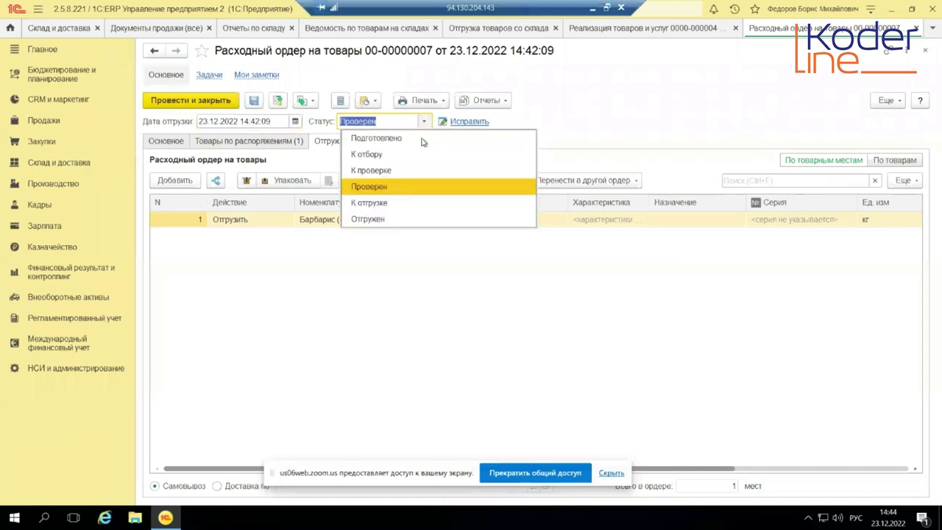
pyautogui.click(394, 203)
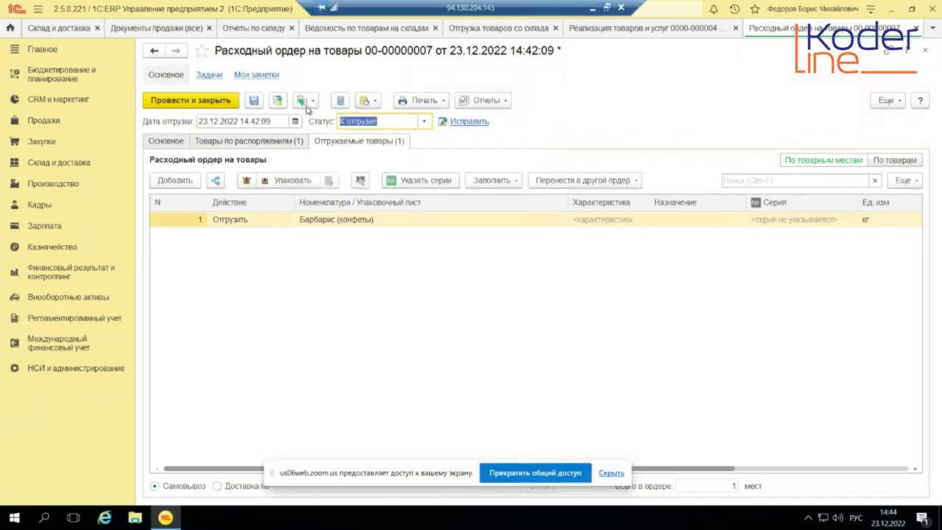
pyautogui.click(282, 103)
pyautogui.click(303, 101)
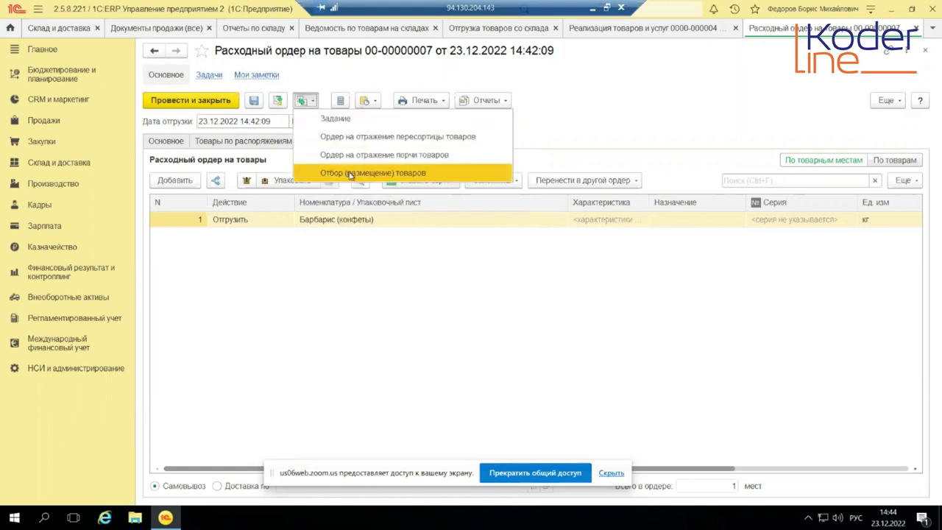
pyautogui.click(589, 105)
# Set the outgoing order's status to Отгружен, and post and close it.
pyautogui.click(390, 120)
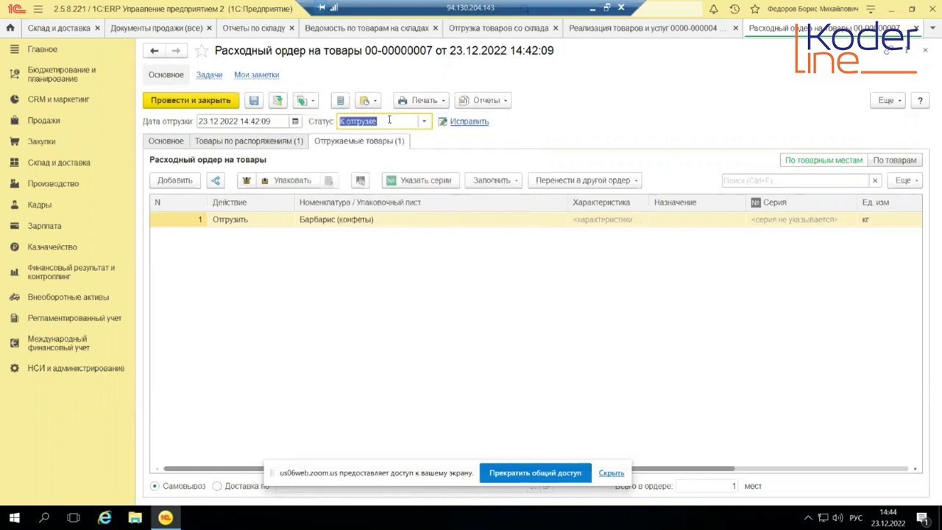
pyautogui.click(424, 120)
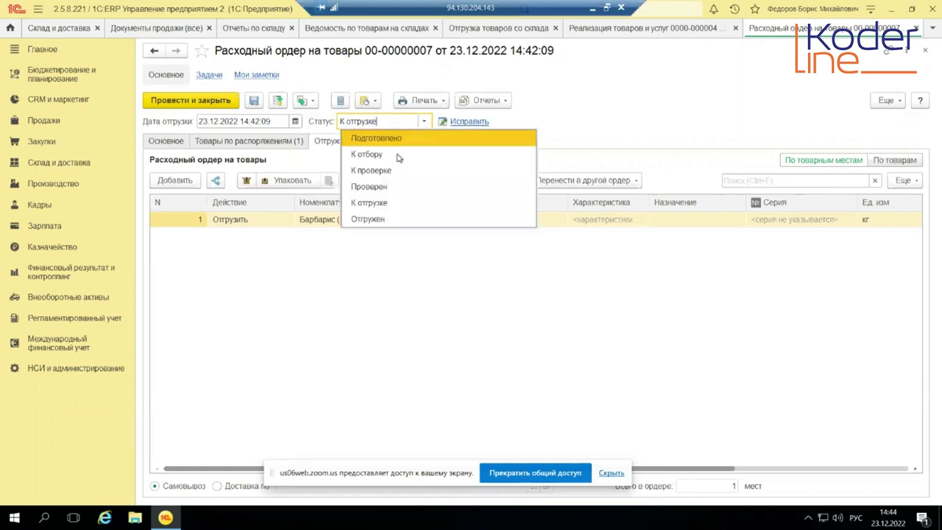
pyautogui.click(368, 219)
pyautogui.click(196, 97)
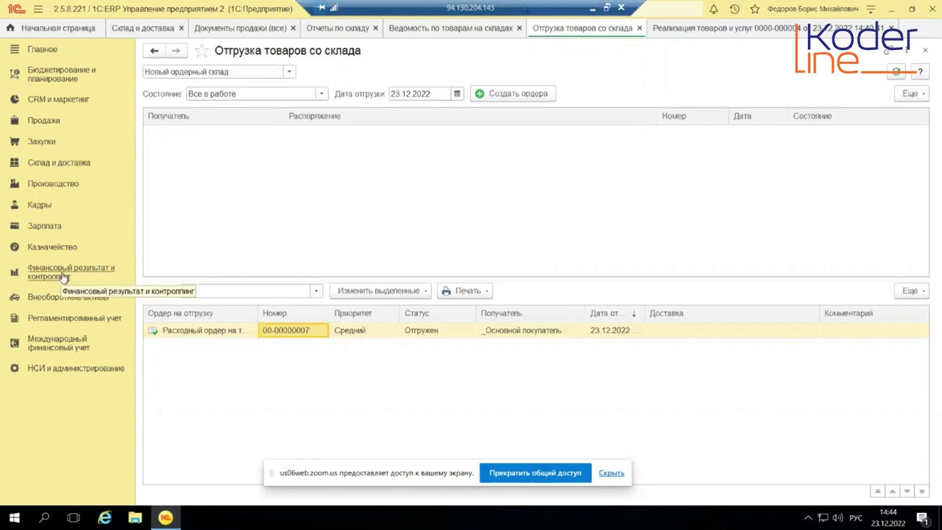
# Create a goods recount document (Пересчет товаров) for the warehouse Новый ордерный склад.
pyautogui.click(63, 167)
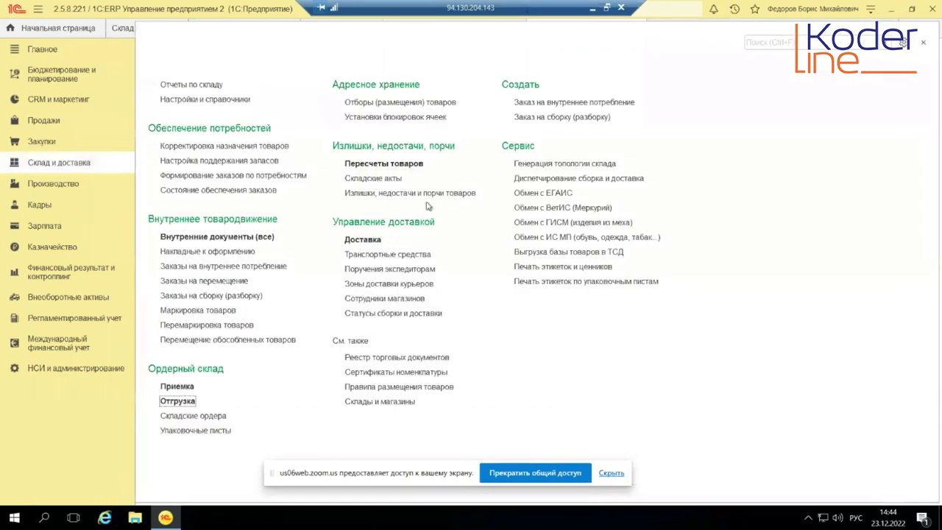
pyautogui.click(384, 168)
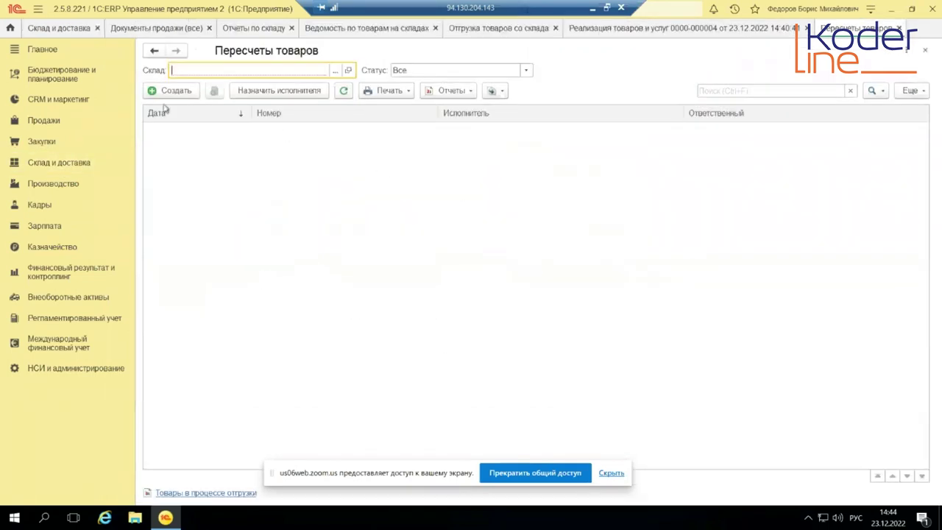
pyautogui.click(161, 91)
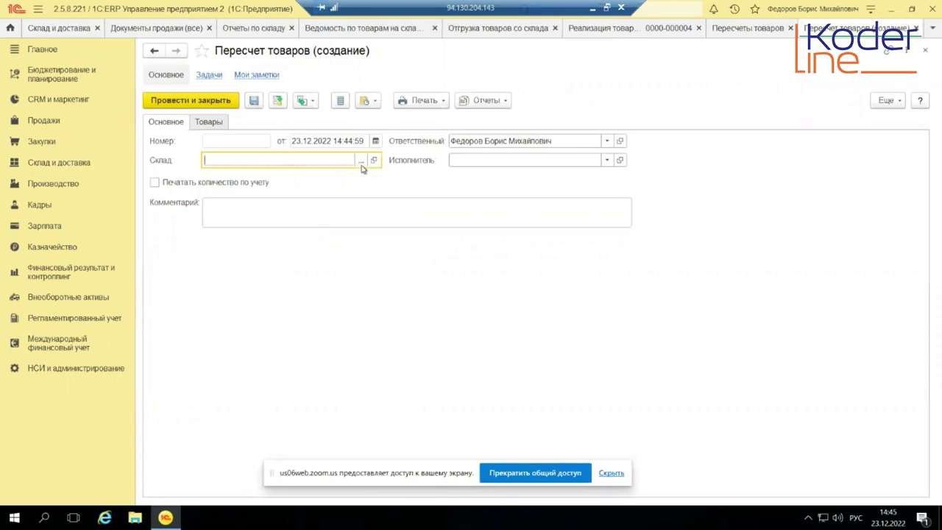
pyautogui.click(361, 160)
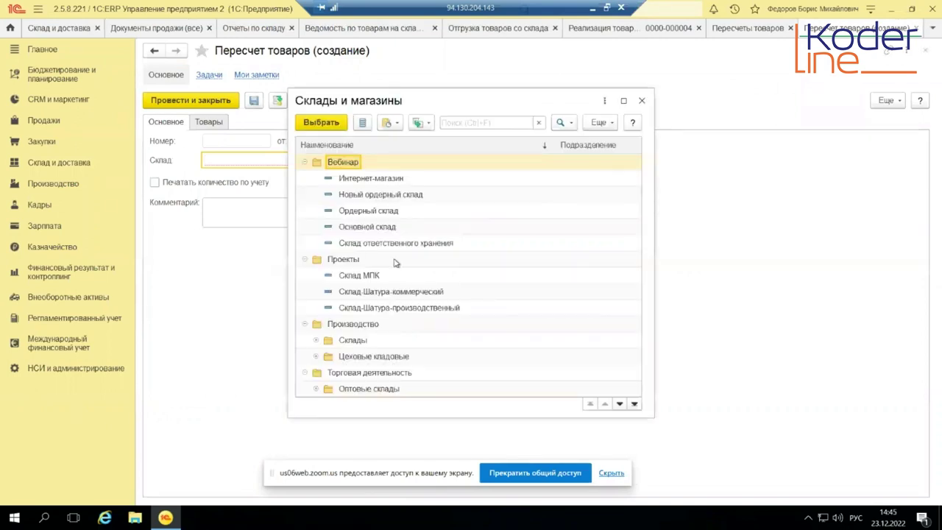
pyautogui.click(392, 197)
pyautogui.doubleClick(391, 198)
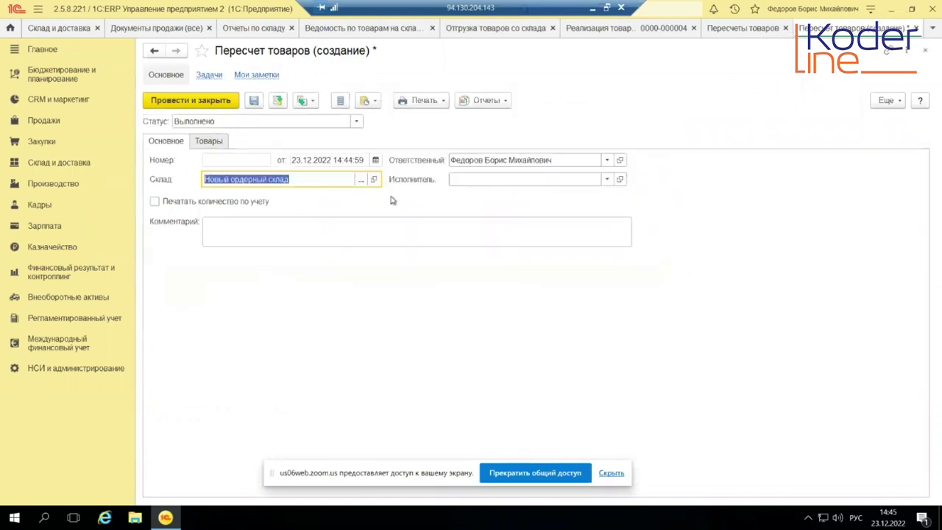
pyautogui.click(321, 233)
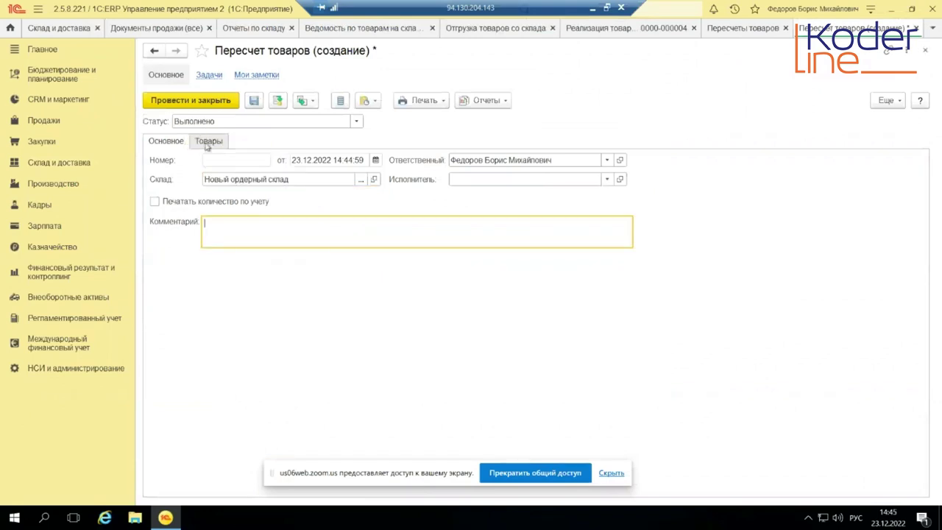
# Fill the recount's goods by the existing stock filter and try to post it in status Выполнено.
pyautogui.click(208, 142)
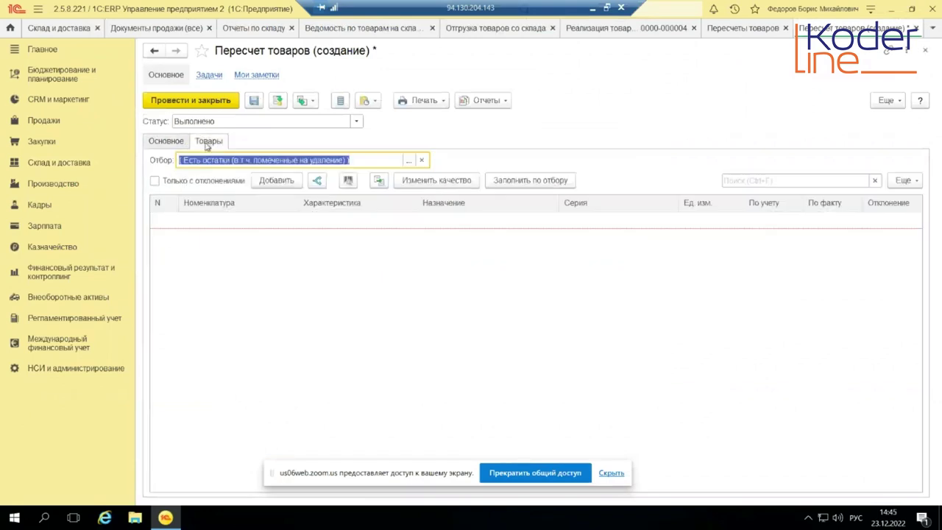
pyautogui.click(515, 184)
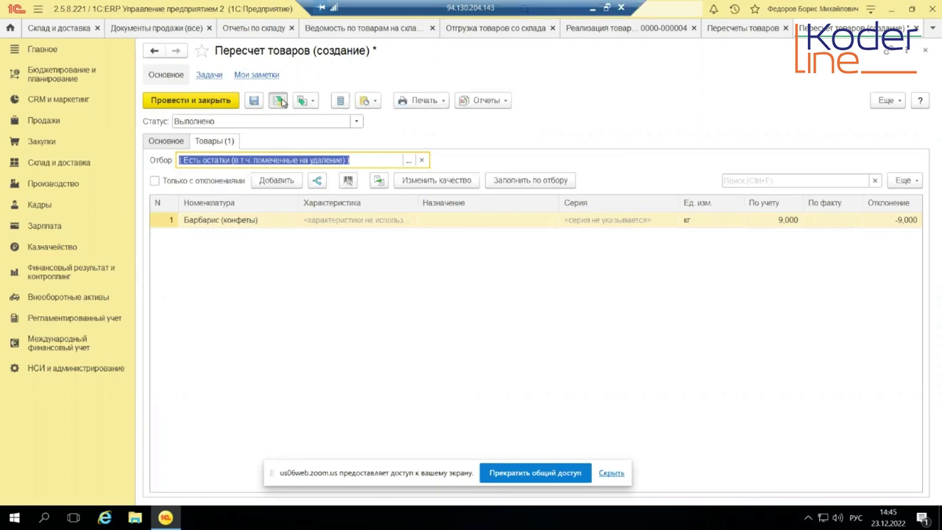
pyautogui.click(279, 100)
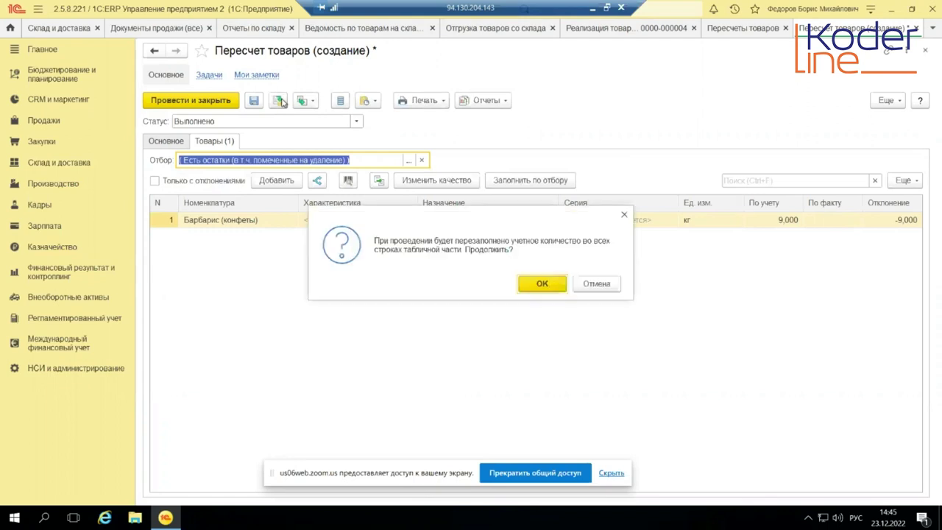
pyautogui.click(540, 284)
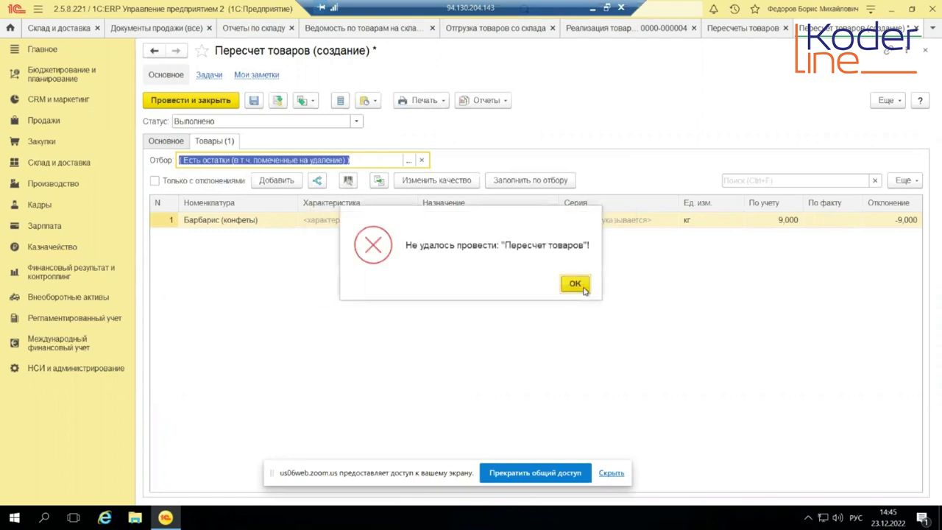
pyautogui.click(575, 289)
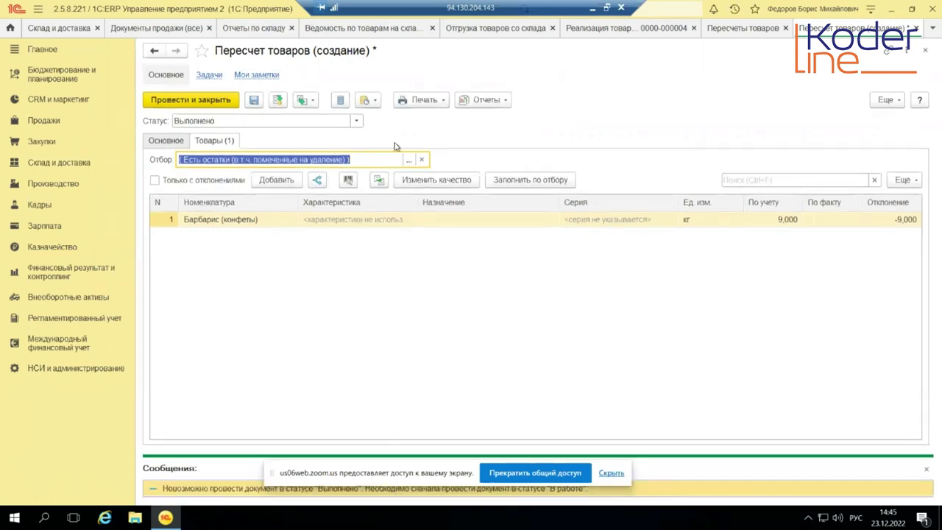
# Change the recount's status to В работе and post the document.
pyautogui.click(357, 121)
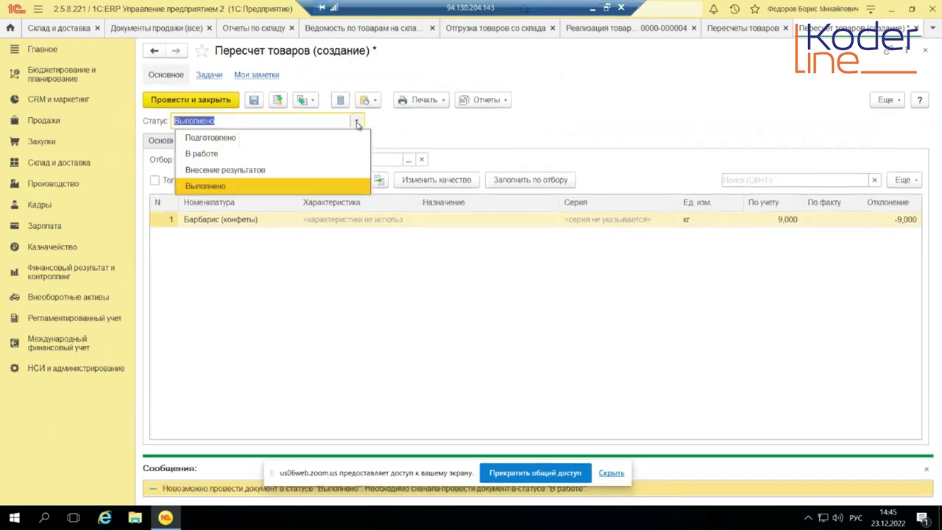
pyautogui.click(261, 154)
pyautogui.click(277, 100)
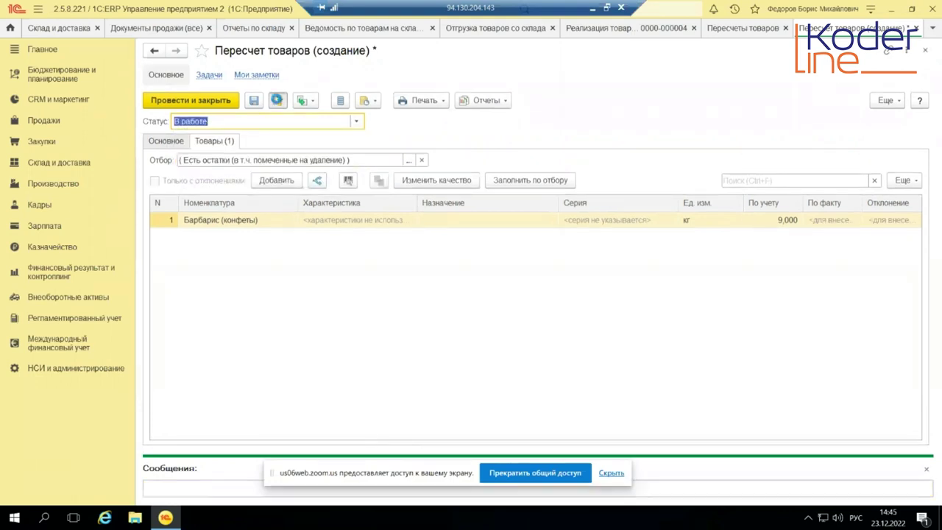
# Try to enter the actual quantity with the recount in status Выполнено, and return its status to В работе.
pyautogui.click(356, 120)
pyautogui.click(311, 187)
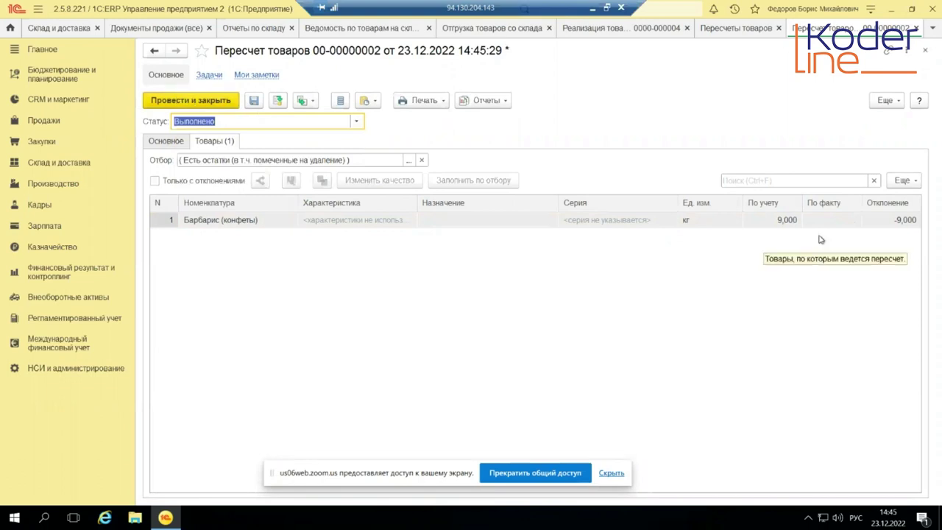
pyautogui.click(841, 226)
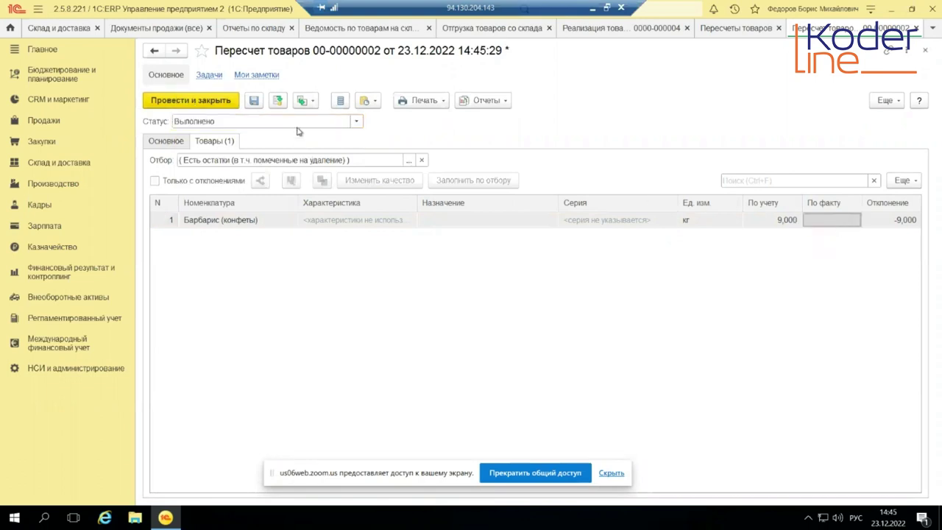
pyautogui.click(300, 122)
pyautogui.click(267, 156)
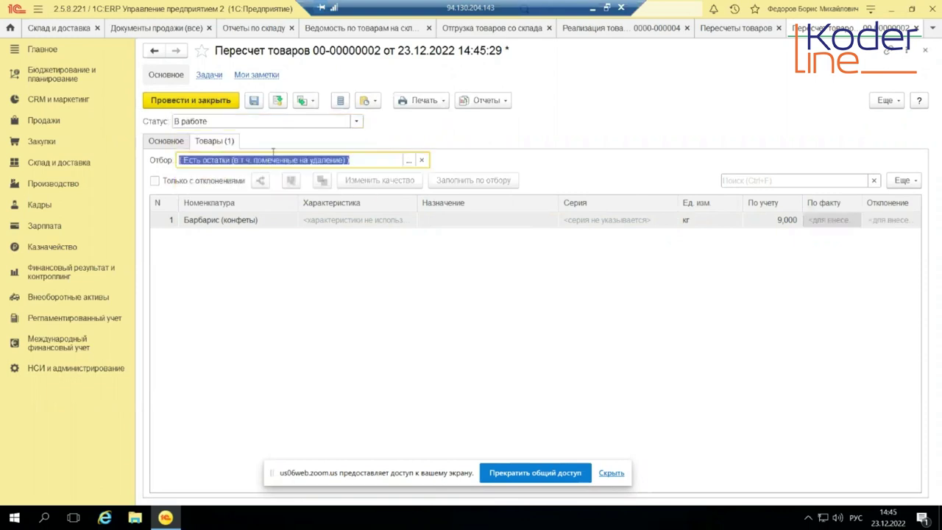
# Set the recount's status to Внесение результатов and enter 8 kg as the actual quantity of Барбарис (конфеты).
pyautogui.click(357, 121)
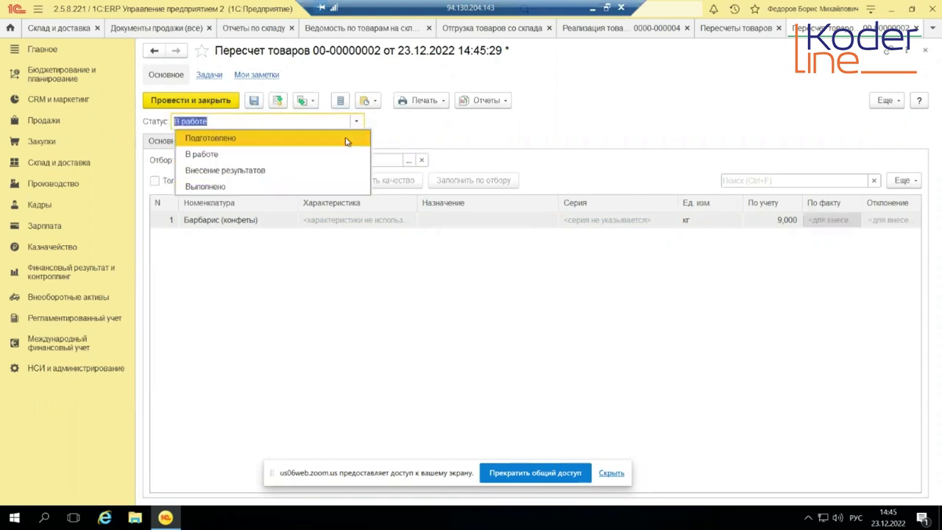
pyautogui.click(274, 170)
pyautogui.click(851, 224)
pyautogui.write('8')
pyautogui.press('Return')
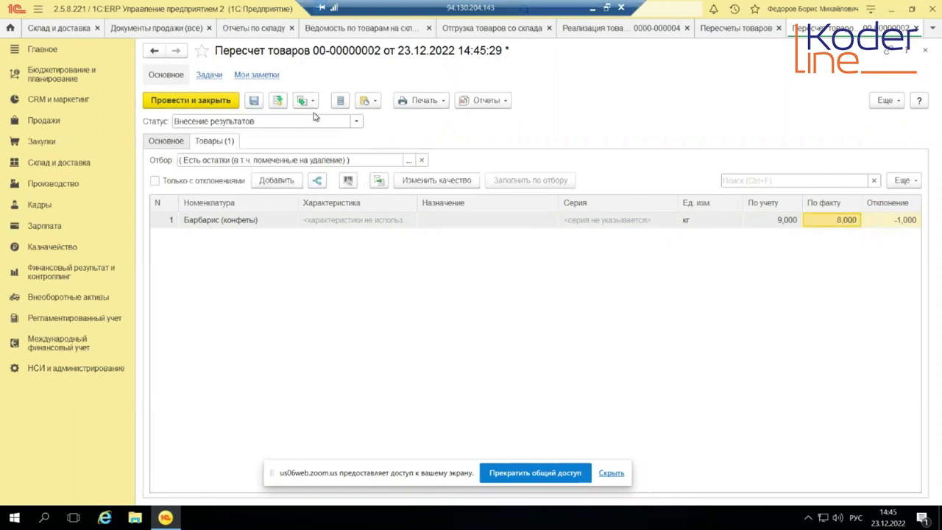
# Post the recount with its entered results, change its status to Выполнено, and post and close it.
pyautogui.click(277, 100)
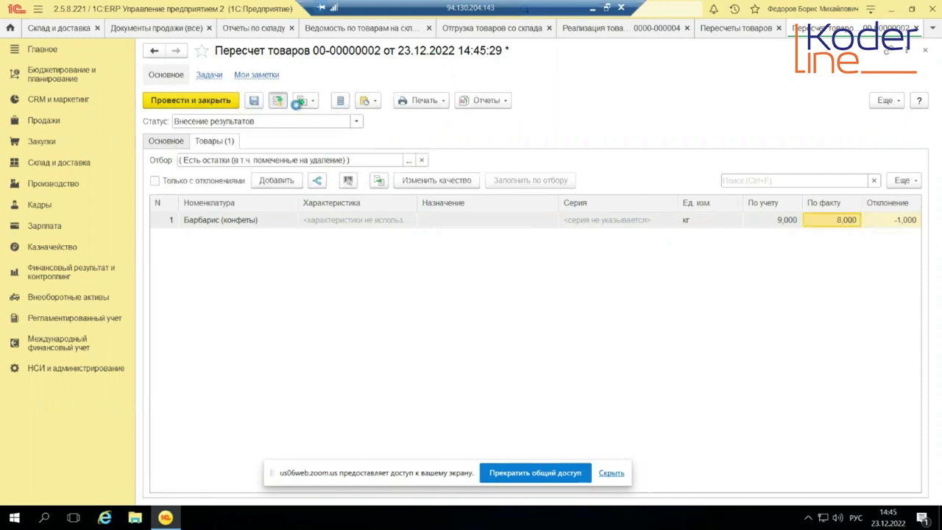
pyautogui.click(359, 122)
pyautogui.click(316, 184)
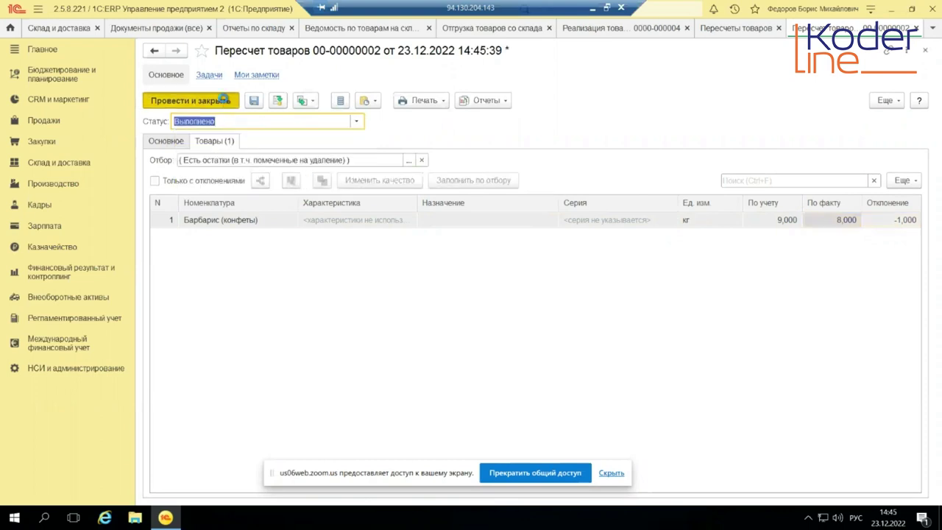
pyautogui.click(223, 100)
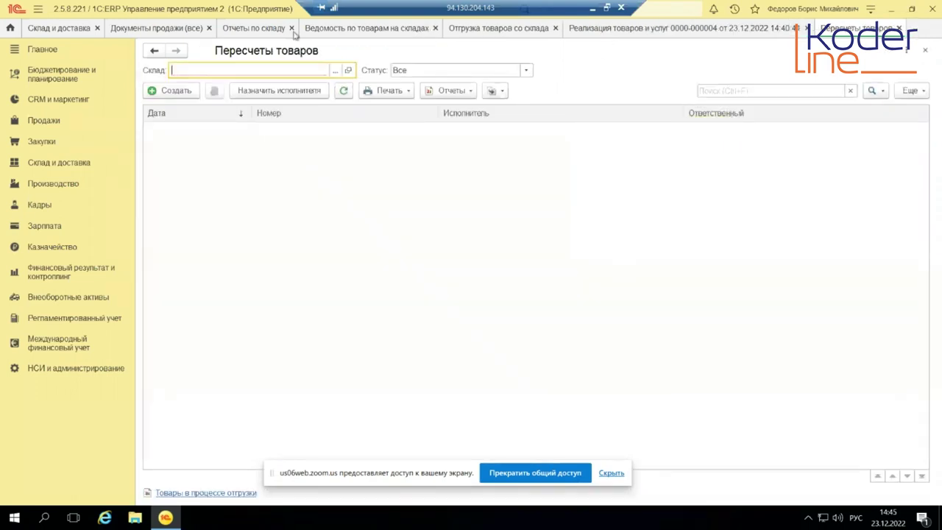
# Regenerate the Ведомость по товарам на складах report and check the outflow and closing balance of Барбарис (конфеты).
pyautogui.click(361, 29)
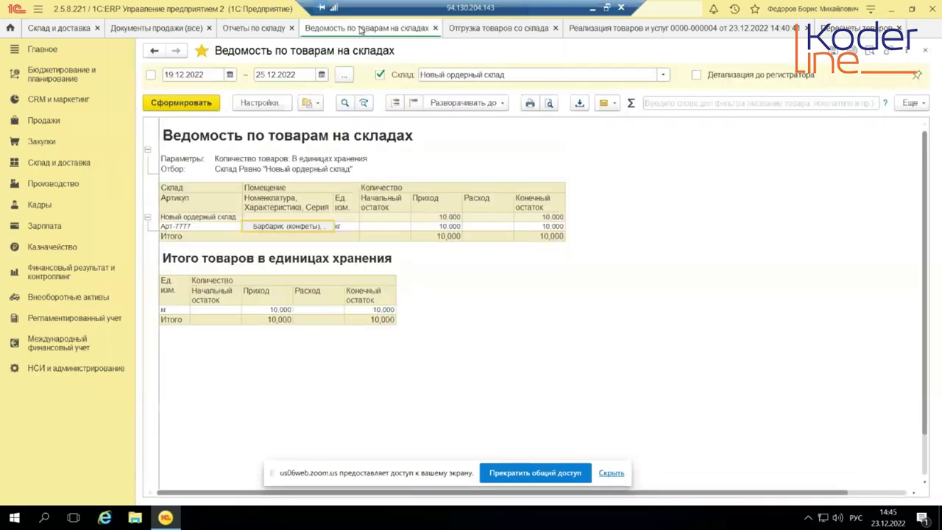
pyautogui.click(193, 103)
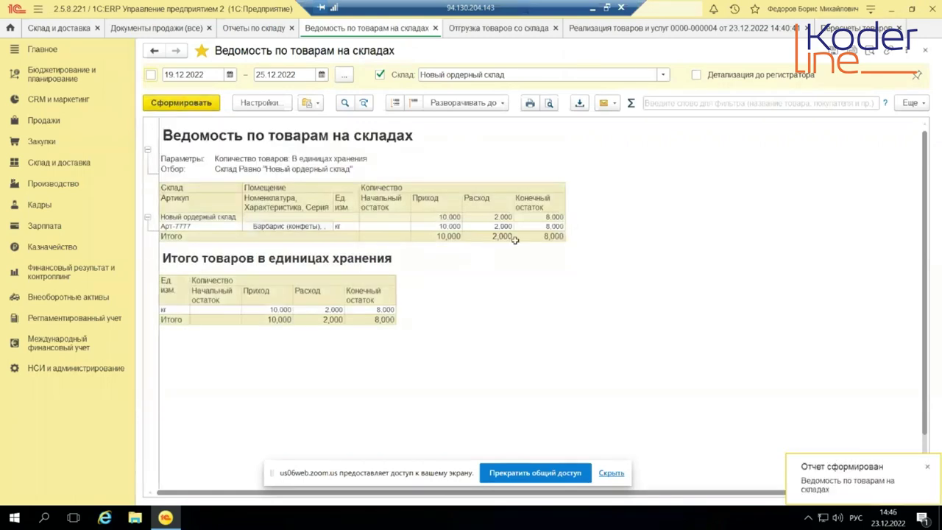
pyautogui.click(505, 225)
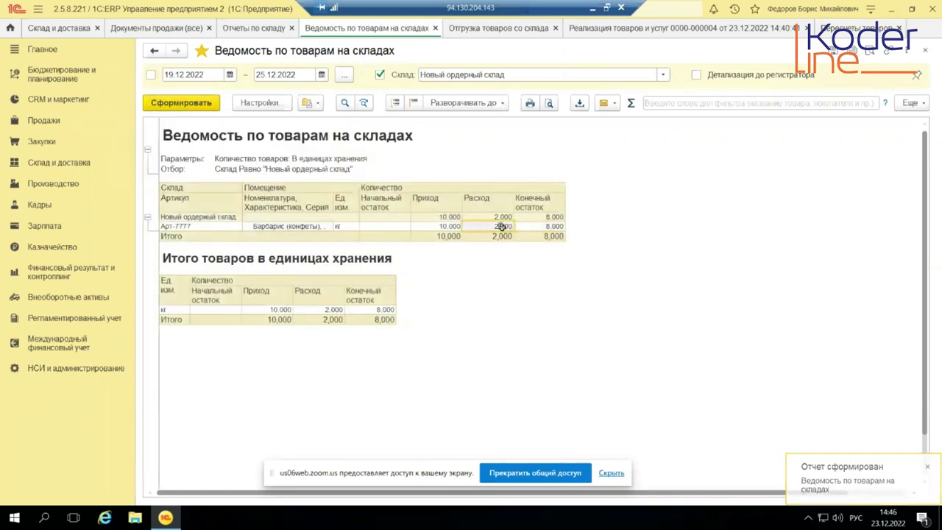
pyautogui.click(550, 226)
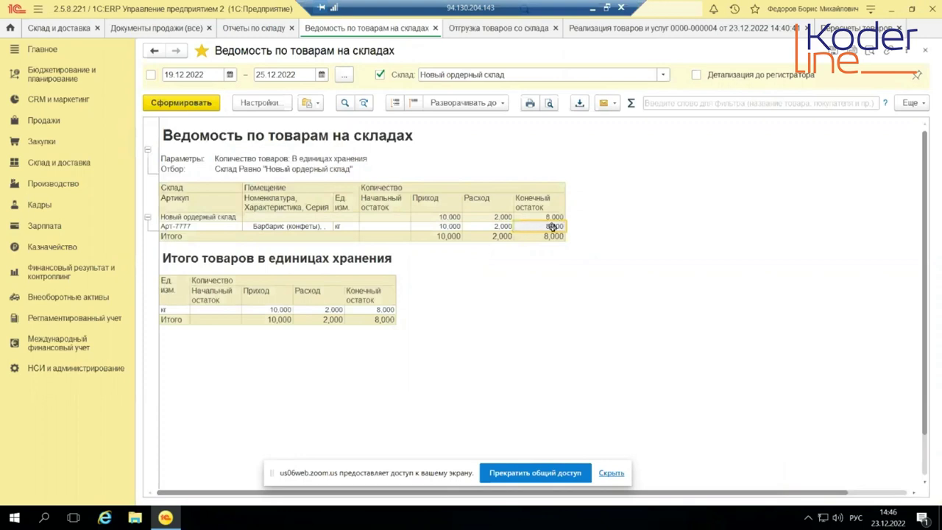
# Generate the Ведомость по товарам организаций report for Новый ордерный склад and check the closing balance of Барбарис (конфеты).
pyautogui.click(68, 275)
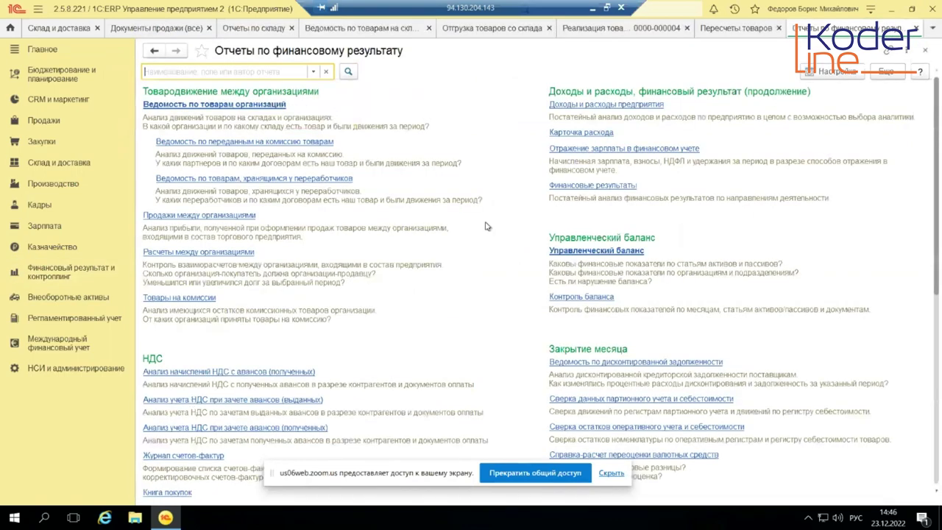
pyautogui.click(225, 105)
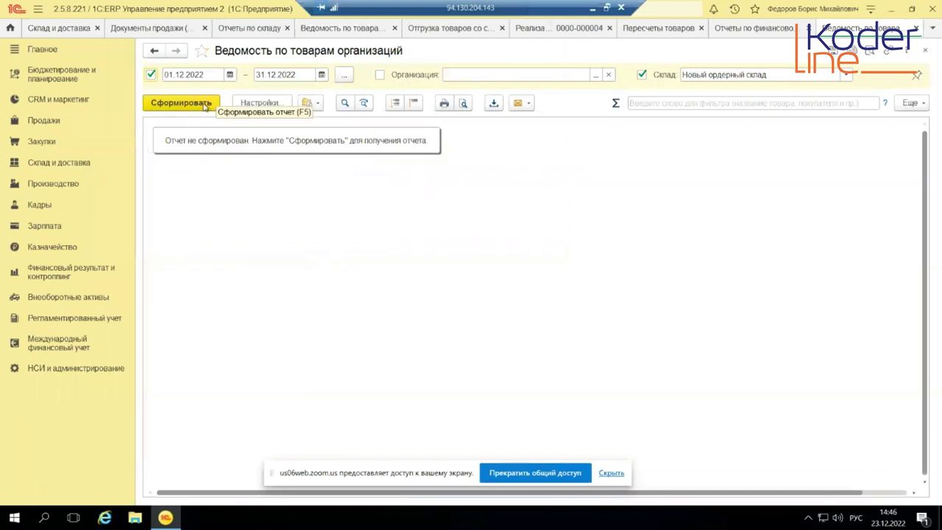
pyautogui.click(205, 105)
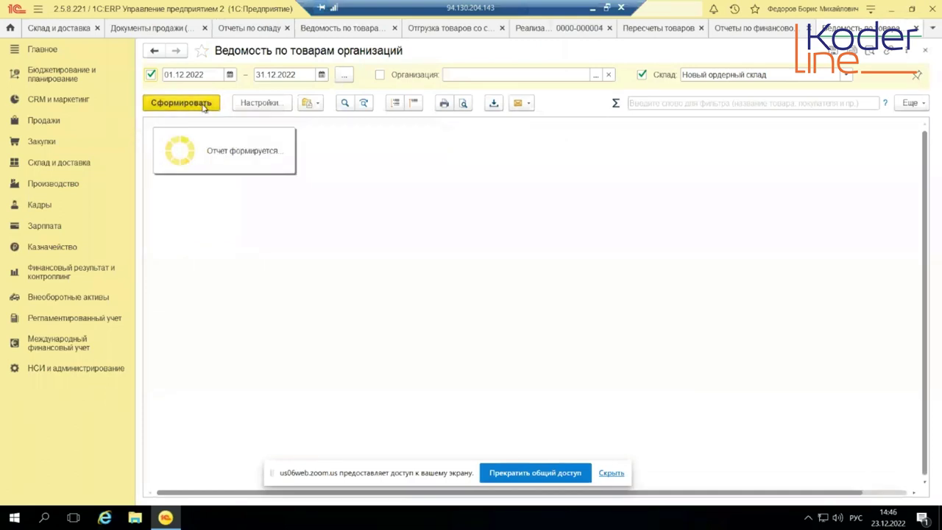
pyautogui.click(601, 282)
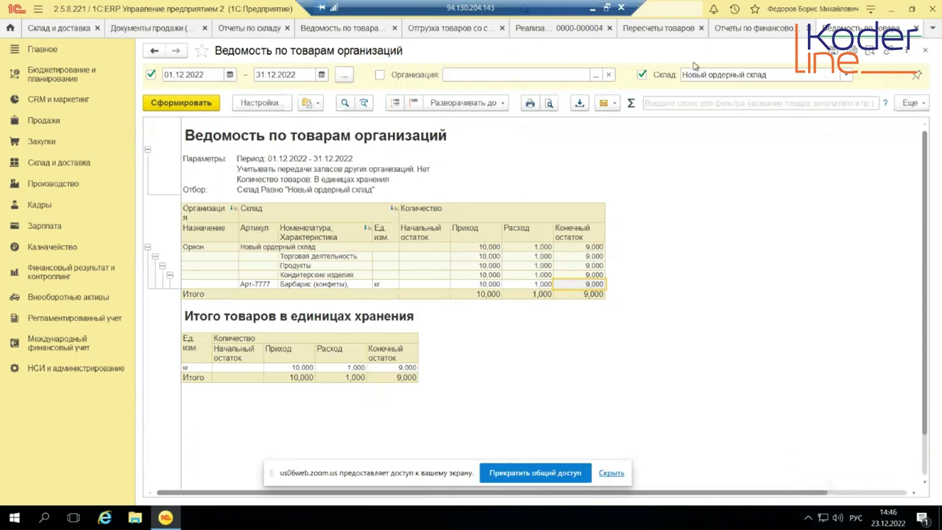
# Filter the goods recount list by the warehouse Новый ордерный склад and open its completed recount.
pyautogui.click(659, 28)
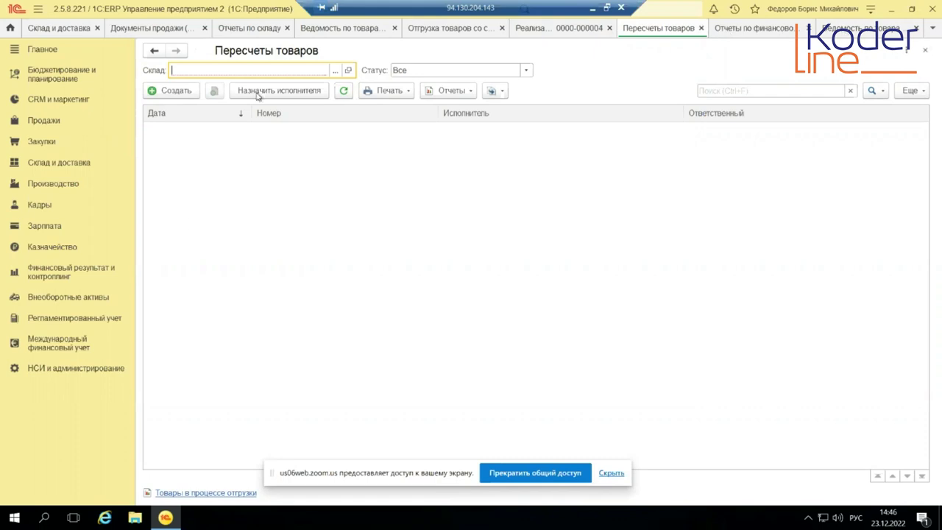
pyautogui.click(64, 163)
pyautogui.click(403, 165)
pyautogui.click(337, 69)
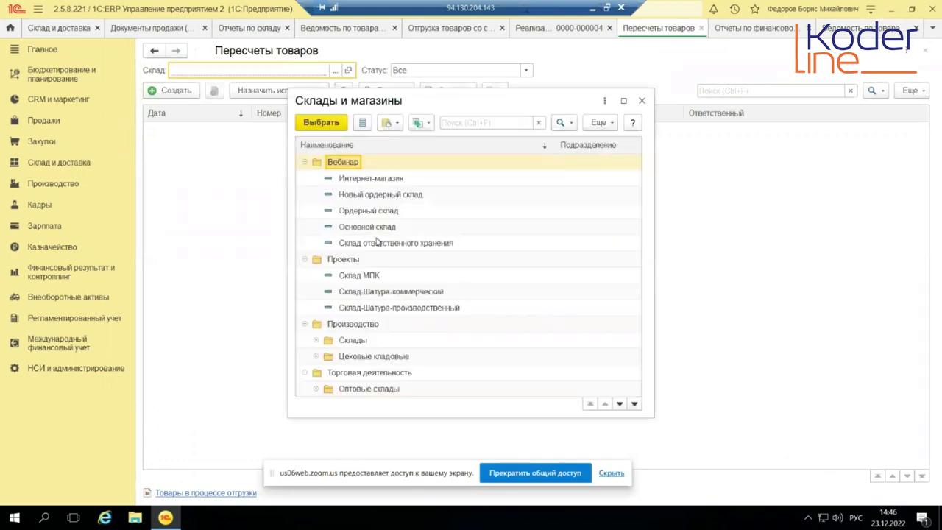
pyautogui.doubleClick(377, 195)
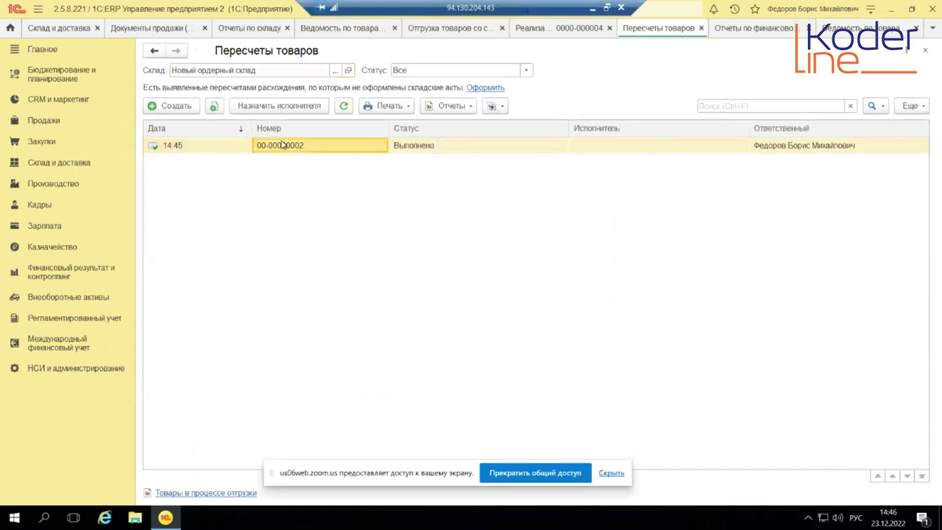
pyautogui.doubleClick(442, 145)
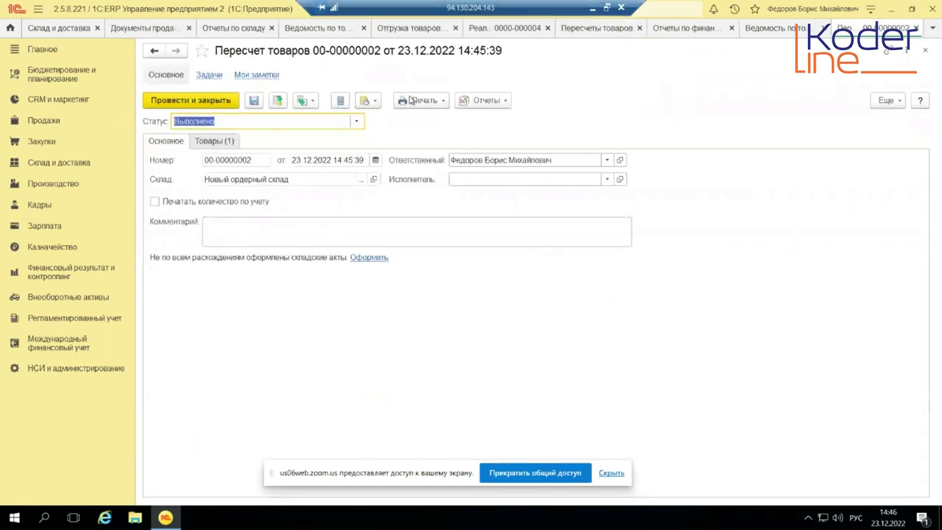
# Create a Списание недостач товаров document from the recount, review its goods and additional details, and post and close it.
pyautogui.click(317, 103)
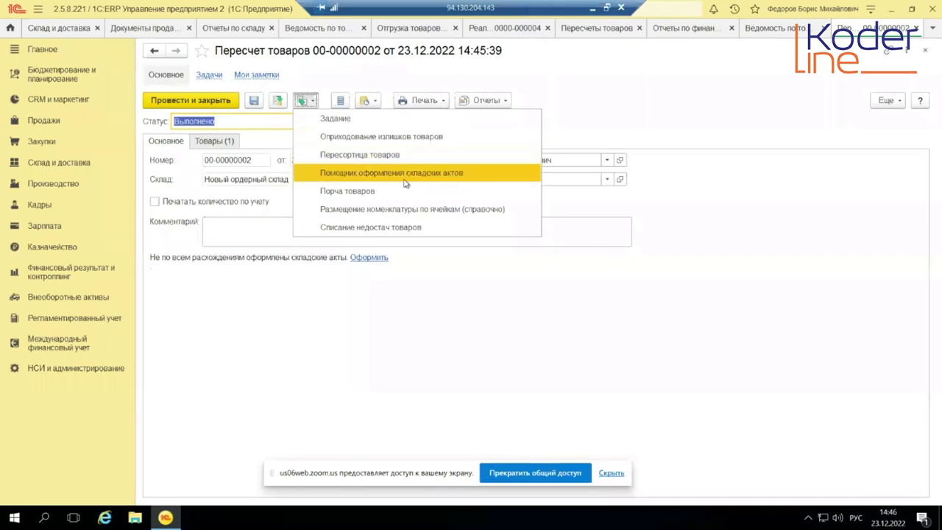
pyautogui.click(399, 226)
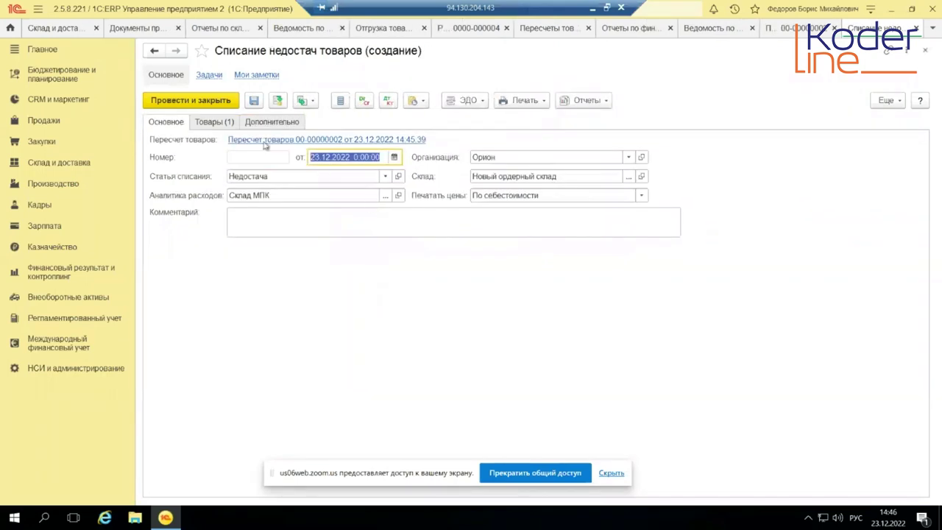
pyautogui.click(221, 124)
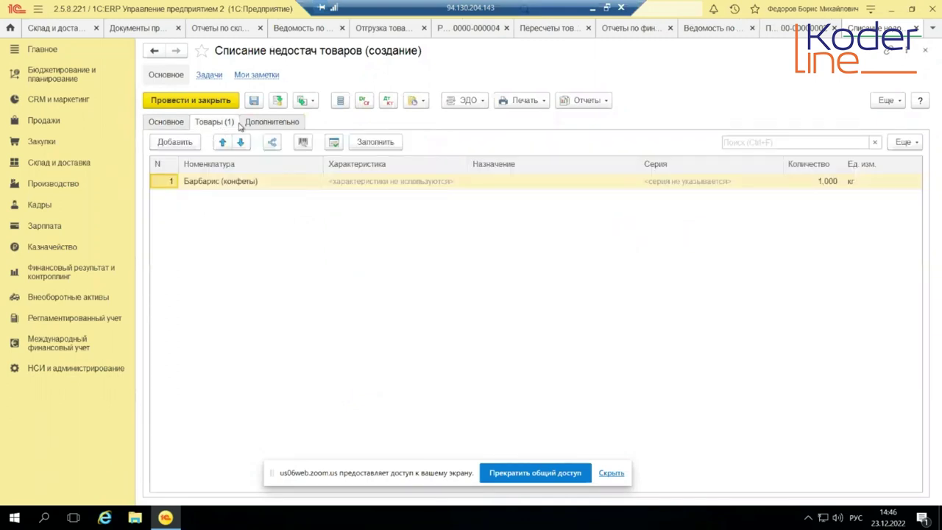
pyautogui.click(271, 125)
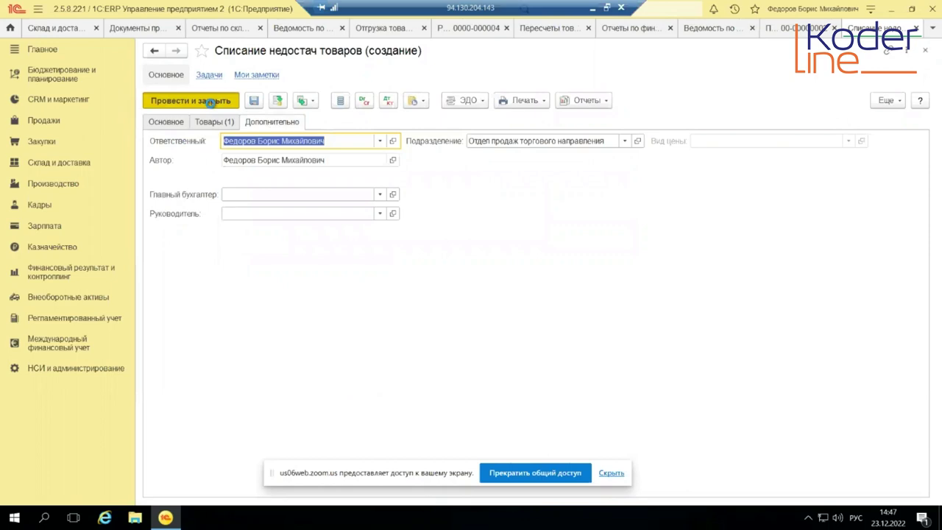
pyautogui.click(211, 103)
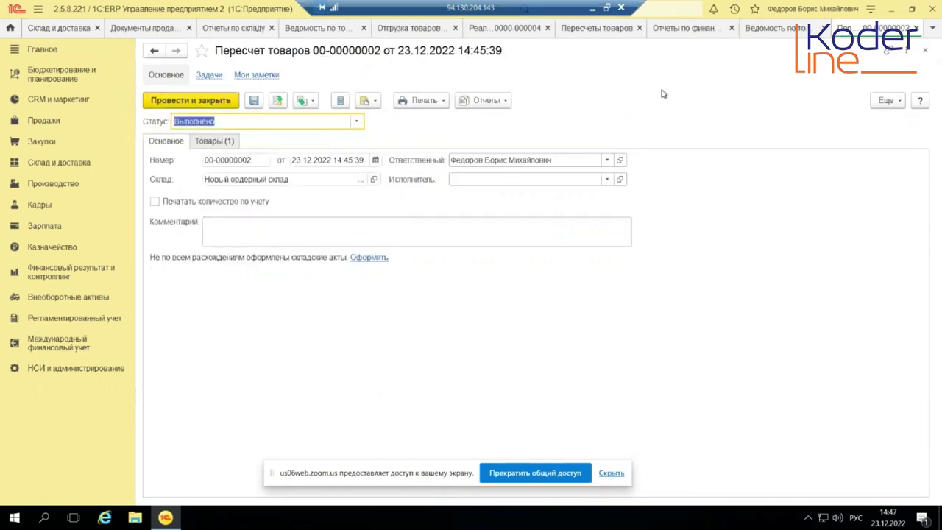
# Regenerate the Ведомость по товарам организаций report and check the closing balance of Барбарис (конфеты) after the write-off.
pyautogui.click(703, 30)
pyautogui.click(773, 28)
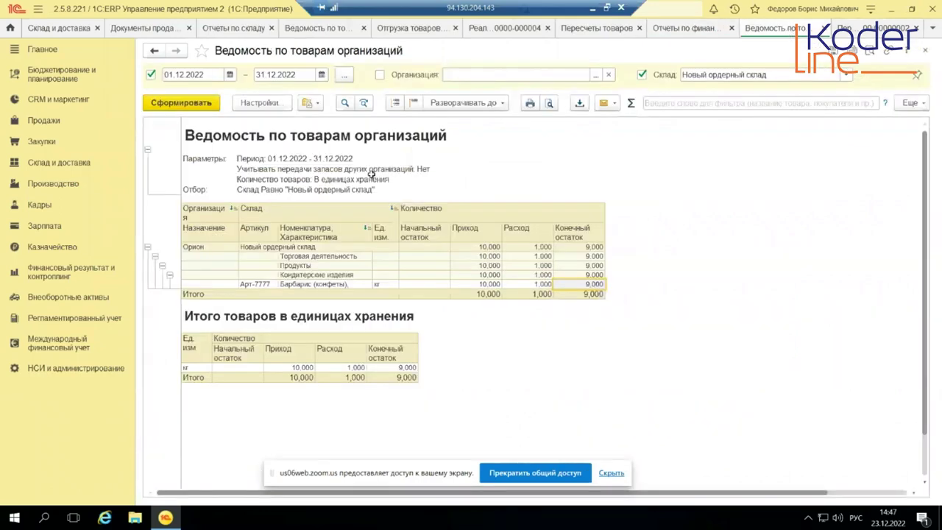
pyautogui.click(212, 104)
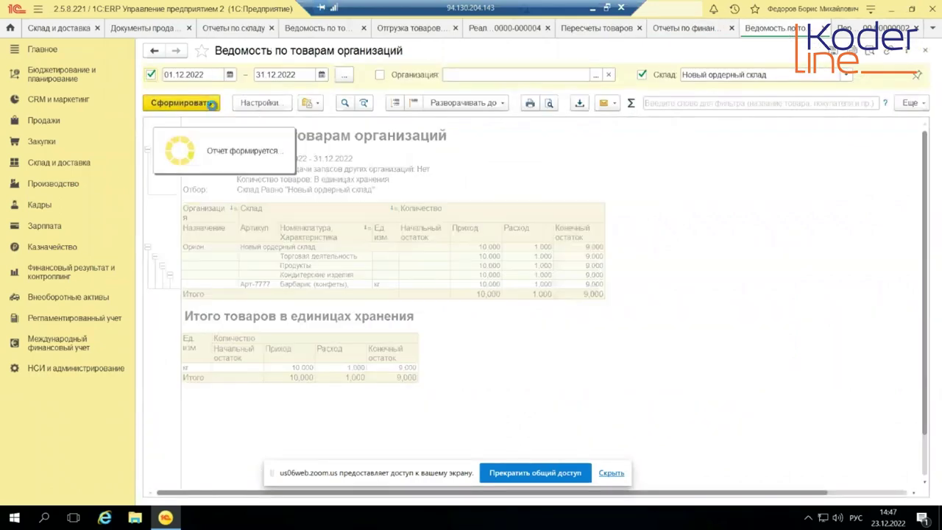
pyautogui.click(578, 286)
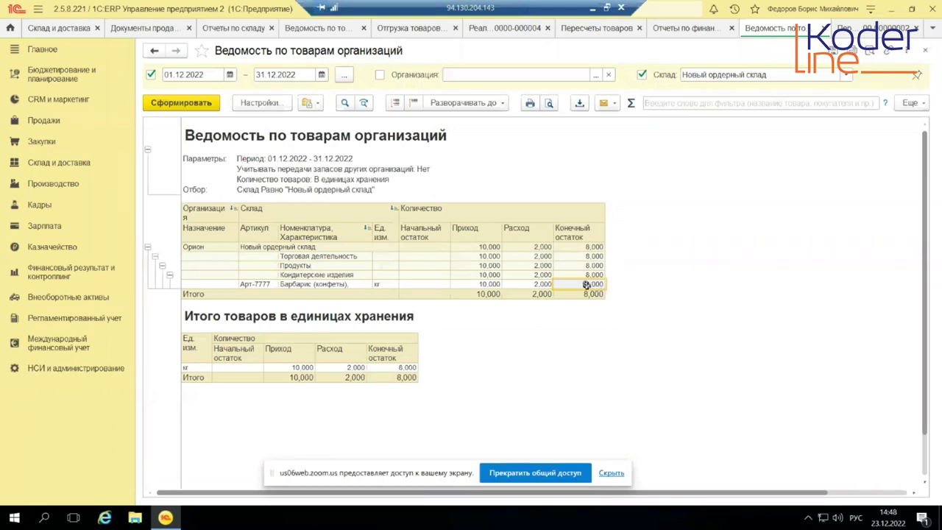
# Switch the settings of the Ведомость по товарам на складах report to Расширенный and set the Склад filter condition to В списке.
pyautogui.click(332, 34)
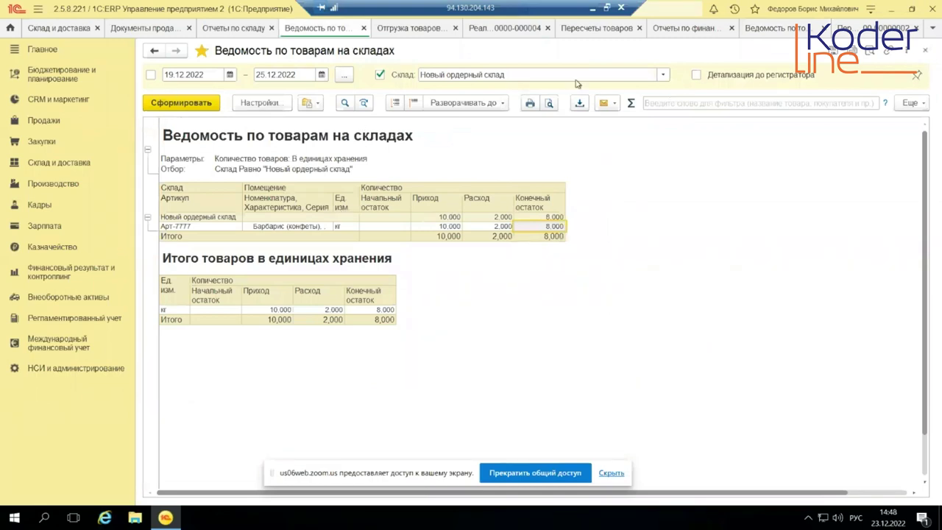
pyautogui.click(276, 104)
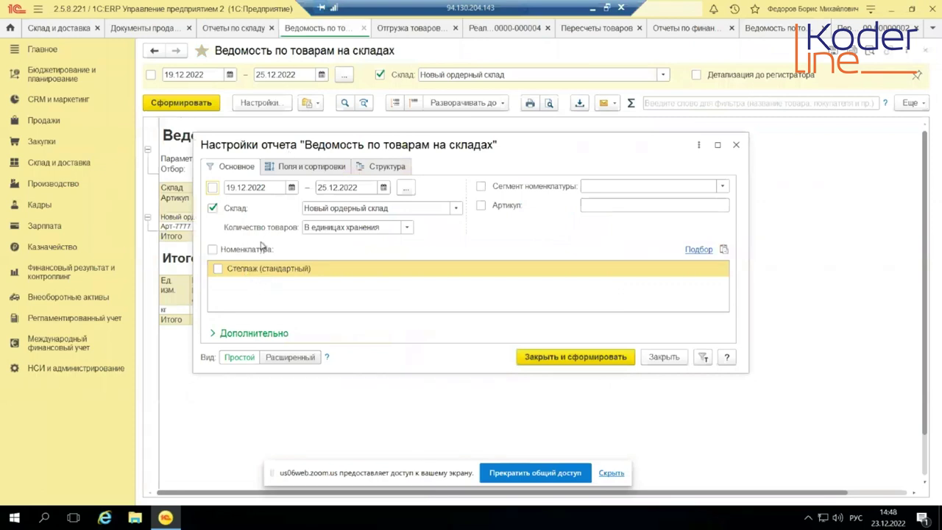
pyautogui.click(290, 357)
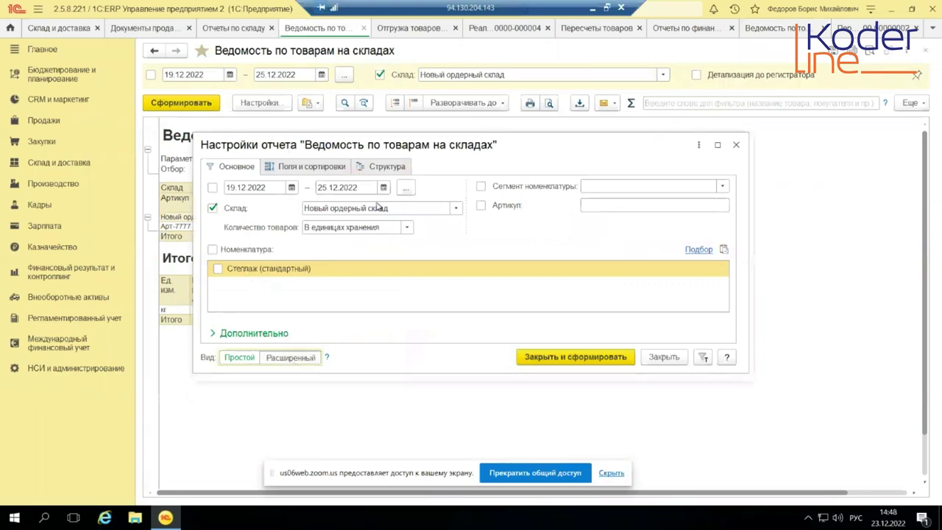
pyautogui.click(442, 309)
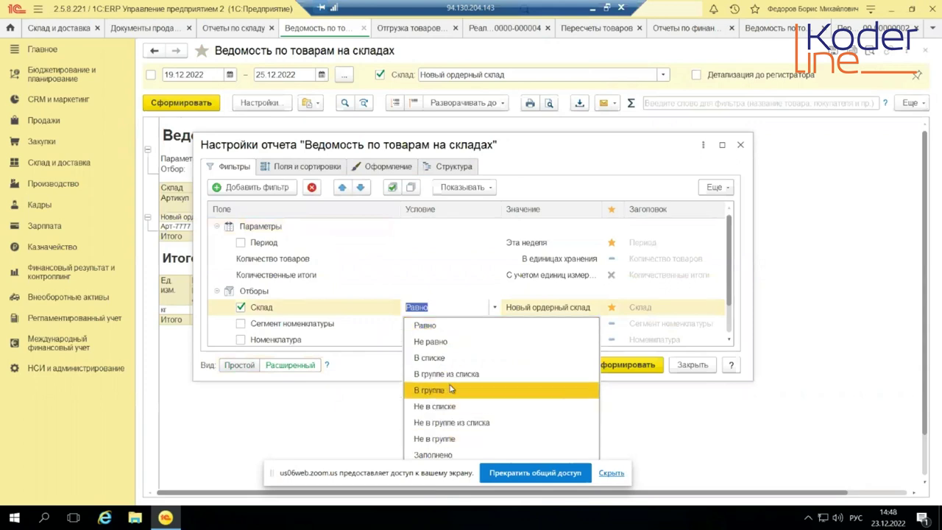
pyautogui.click(446, 358)
# Add Основной склад to the report's warehouse filter list alongside Новый ордерный склад and regenerate the report.
pyautogui.click(589, 309)
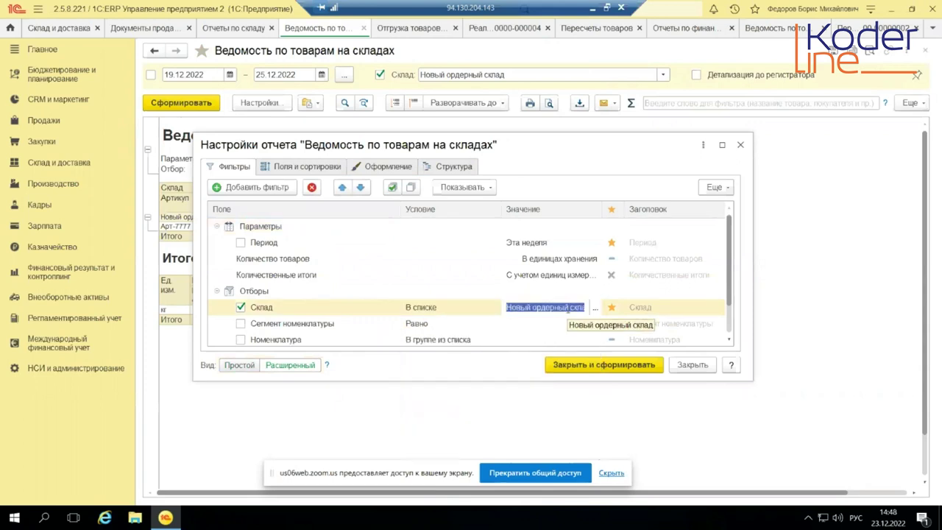
pyautogui.click(594, 309)
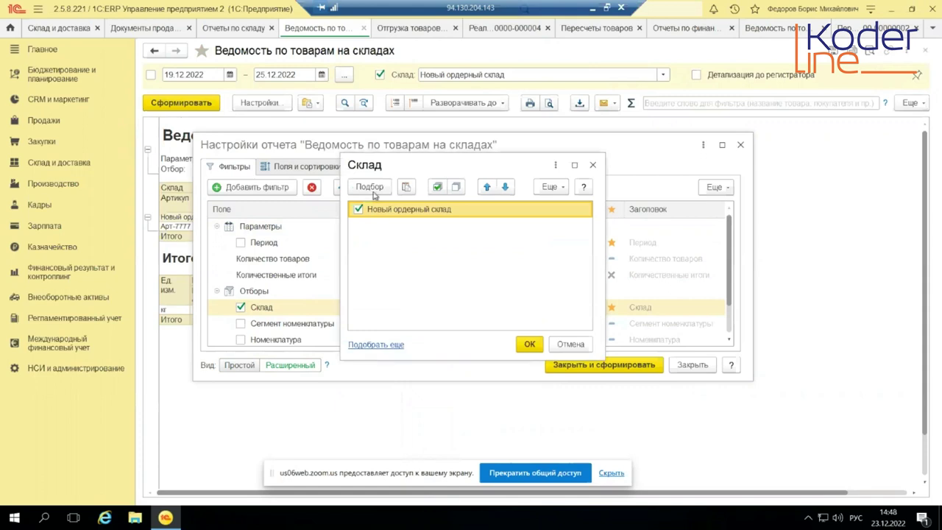
pyautogui.click(370, 187)
pyautogui.doubleClick(368, 229)
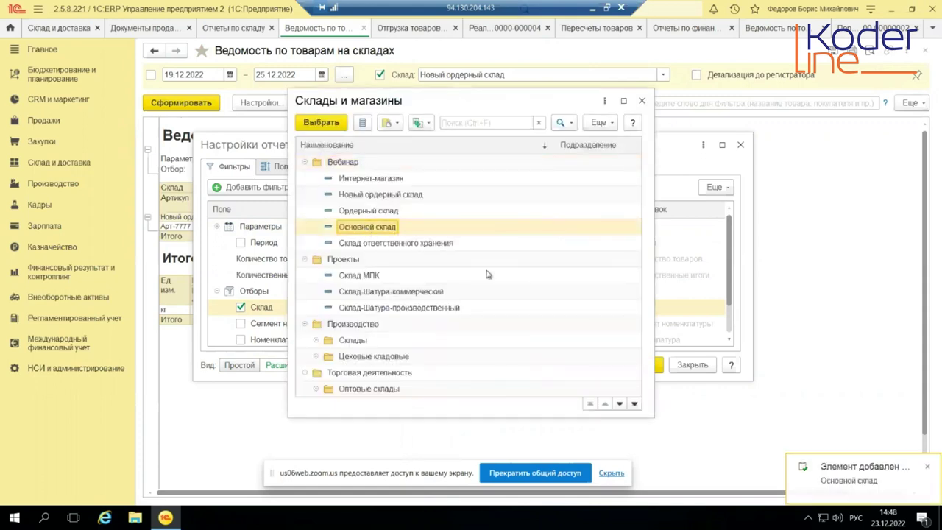
pyautogui.click(641, 101)
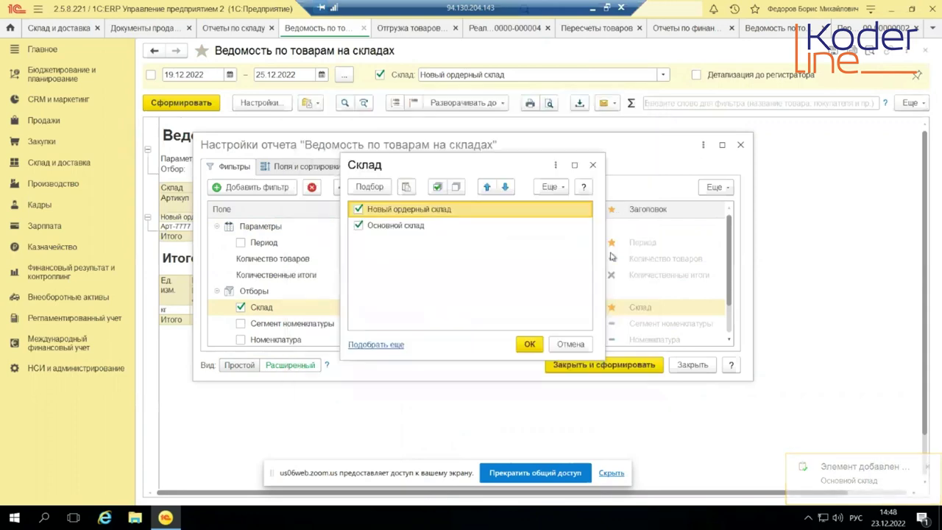
pyautogui.click(530, 344)
pyautogui.click(593, 363)
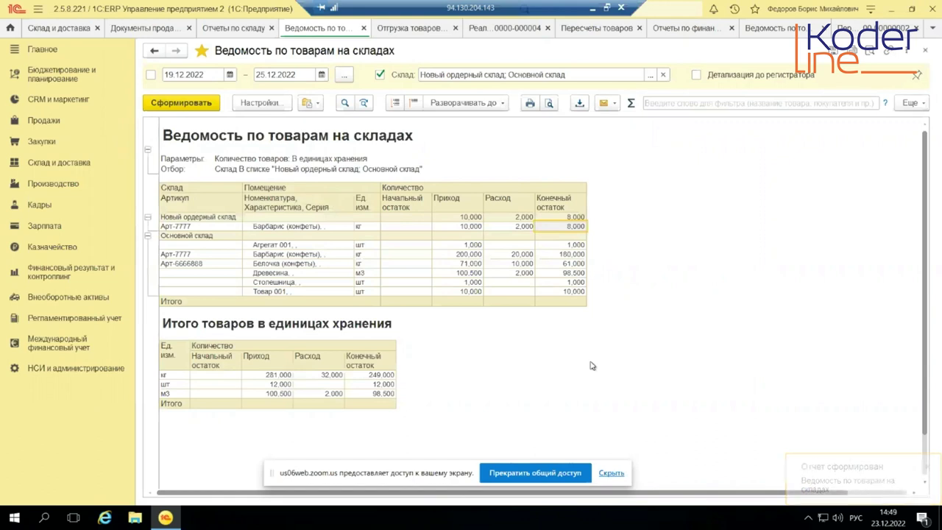
# Compare the closing balances of Барбарис (конфеты) in Новый ордерный склад and Основной склад.
pyautogui.click(567, 254)
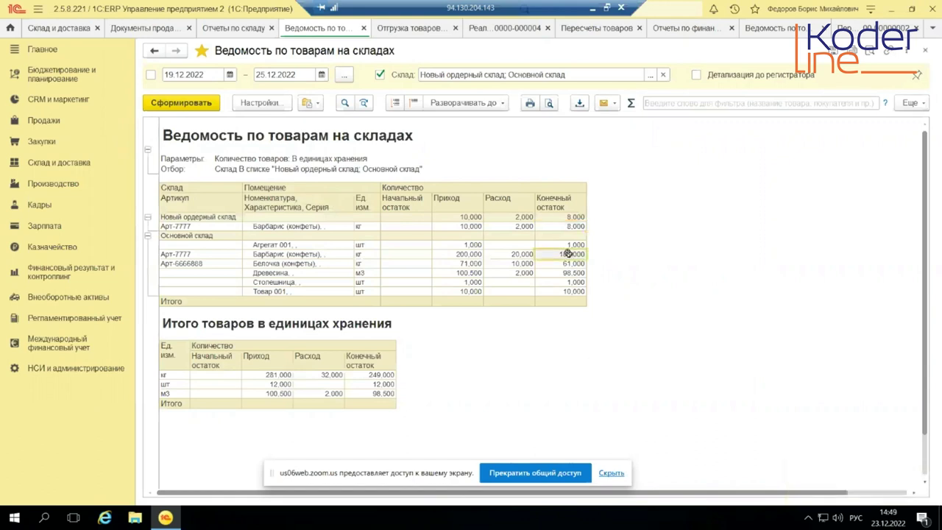
pyautogui.click(572, 224)
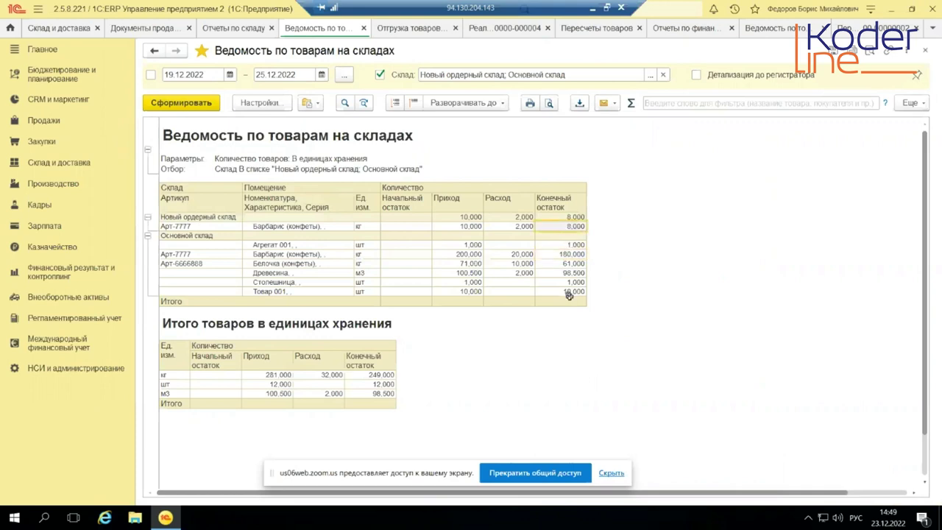
pyautogui.click(581, 254)
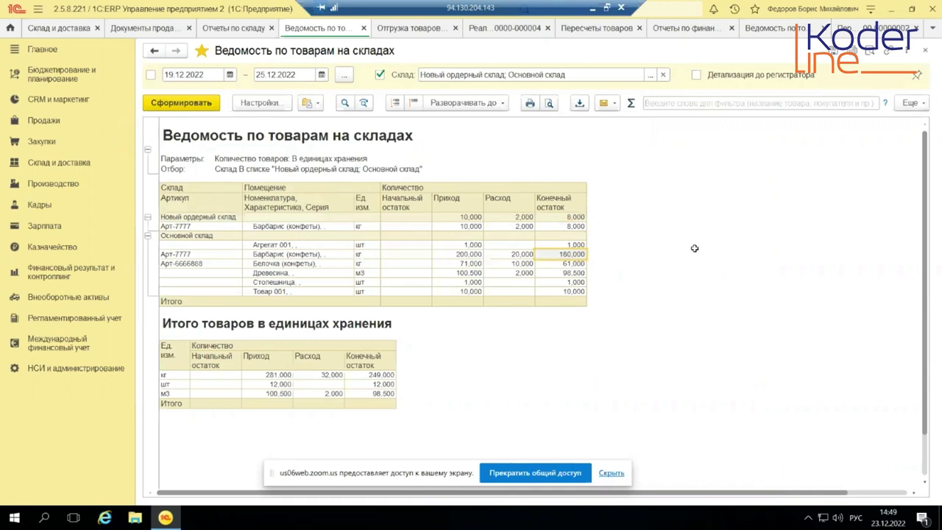
# Review the Барбарис (конфеты) rows of both warehouses in the Ведомость по товарам на складах report.
pyautogui.moveTo(573, 225); pyautogui.dragTo(619, 228)
pyautogui.click(582, 224)
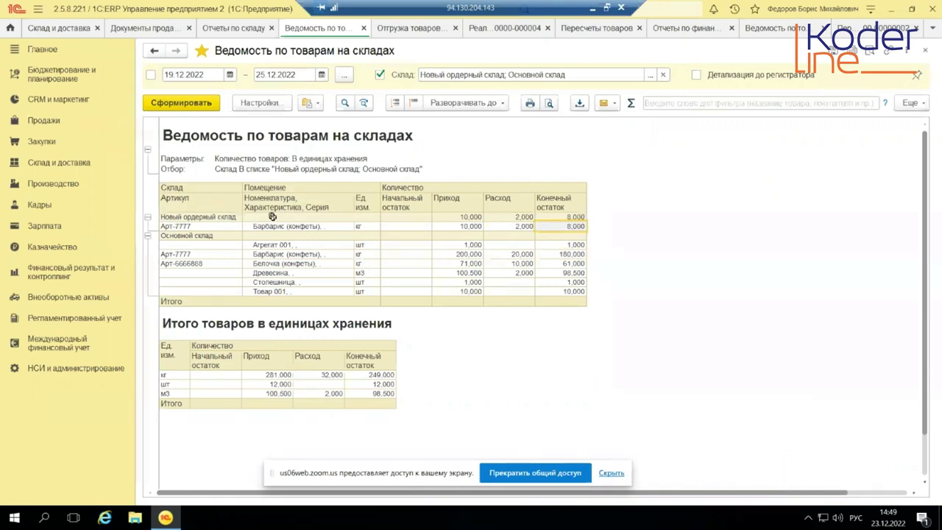
pyautogui.click(208, 225)
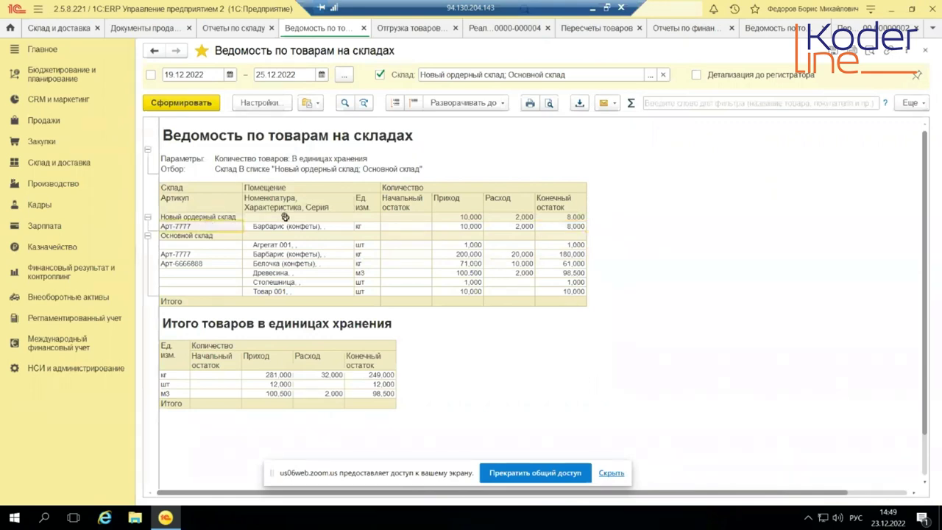
pyautogui.click(563, 256)
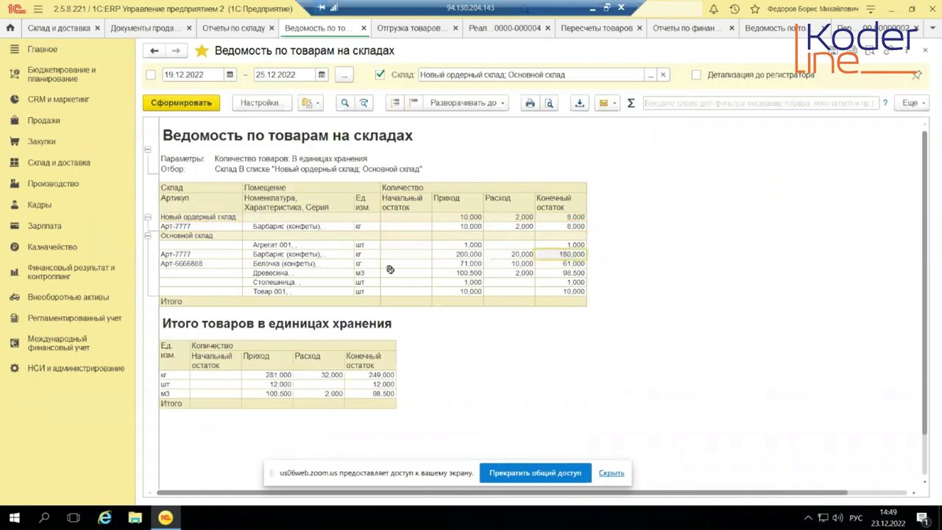
pyautogui.click(294, 254)
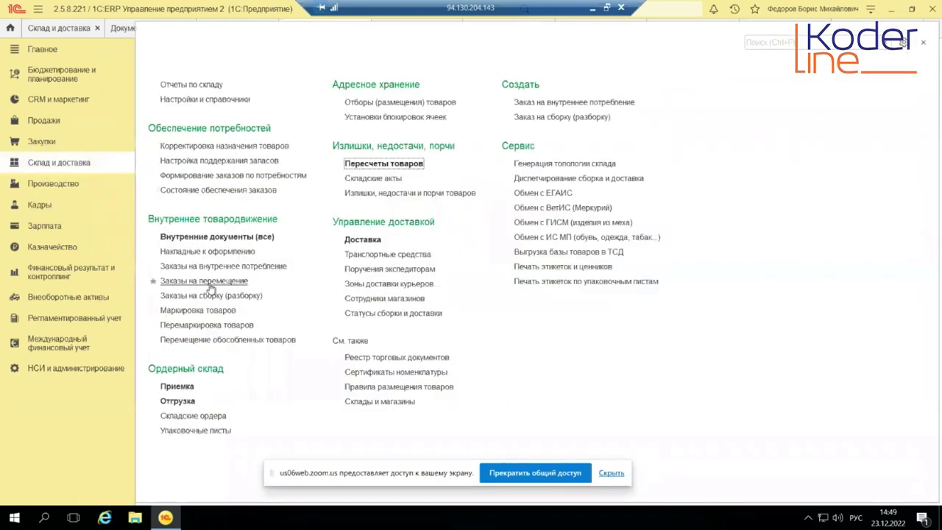
# Create a new Перемещение товаров document from the Внутренние документы (все) journal.
pyautogui.click(217, 237)
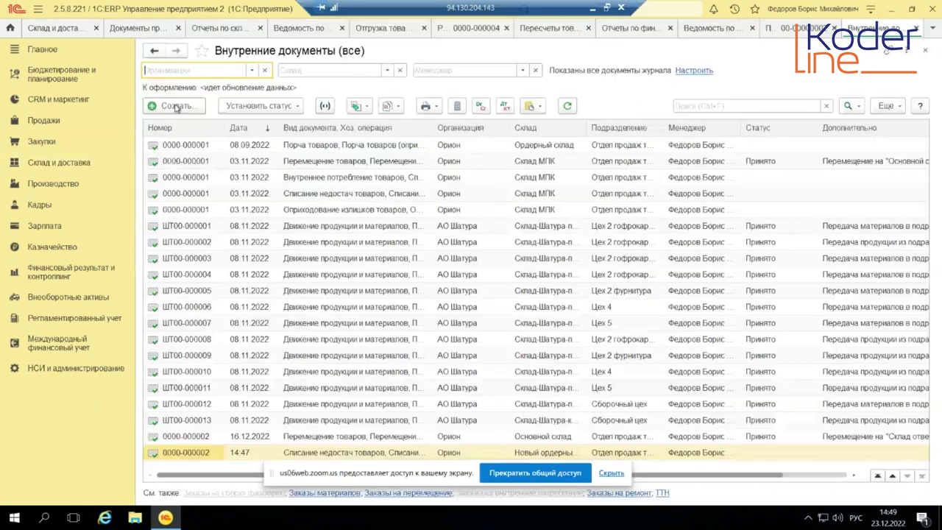
pyautogui.click(171, 105)
pyautogui.doubleClick(401, 250)
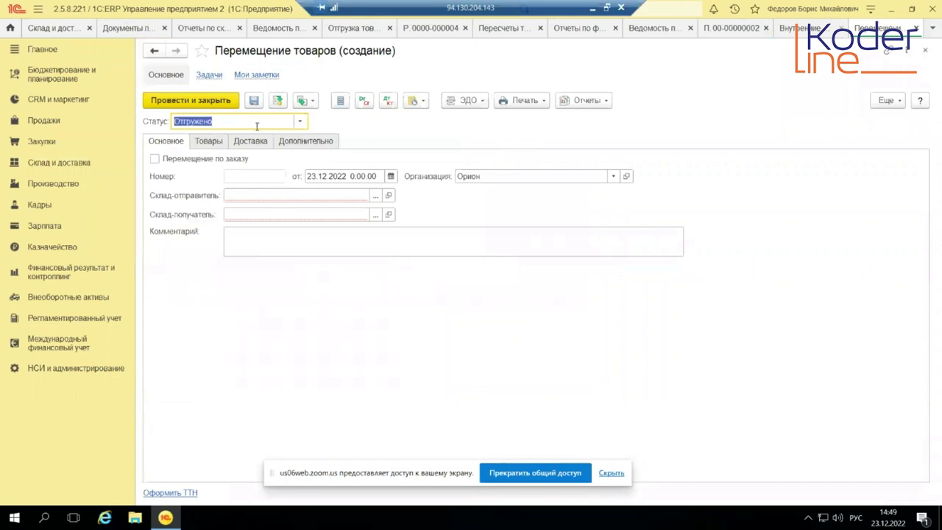
# Set the transfer's Склад-отправитель to Новый ордерный склад and its Склад-получатель to Основной склад.
pyautogui.click(324, 197)
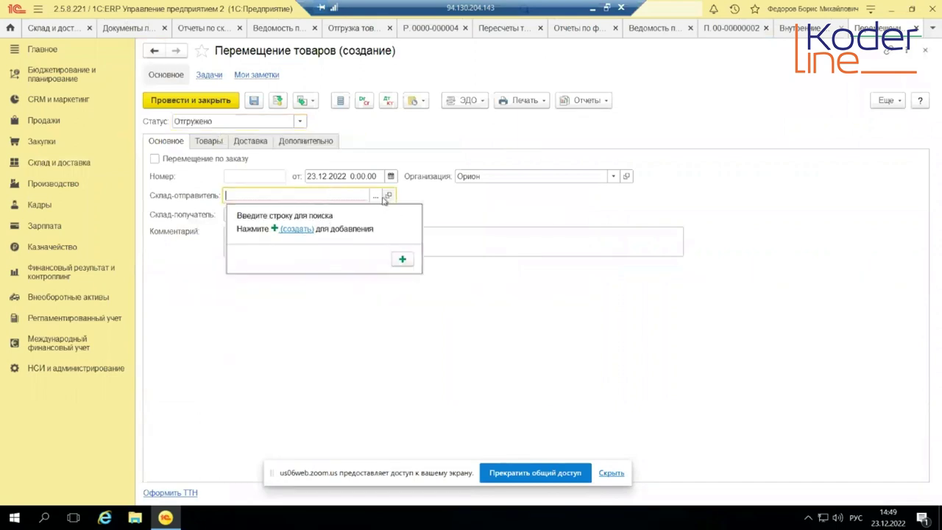
pyautogui.click(377, 198)
pyautogui.click(378, 197)
pyautogui.click(384, 196)
pyautogui.doubleClick(384, 200)
pyautogui.click(377, 215)
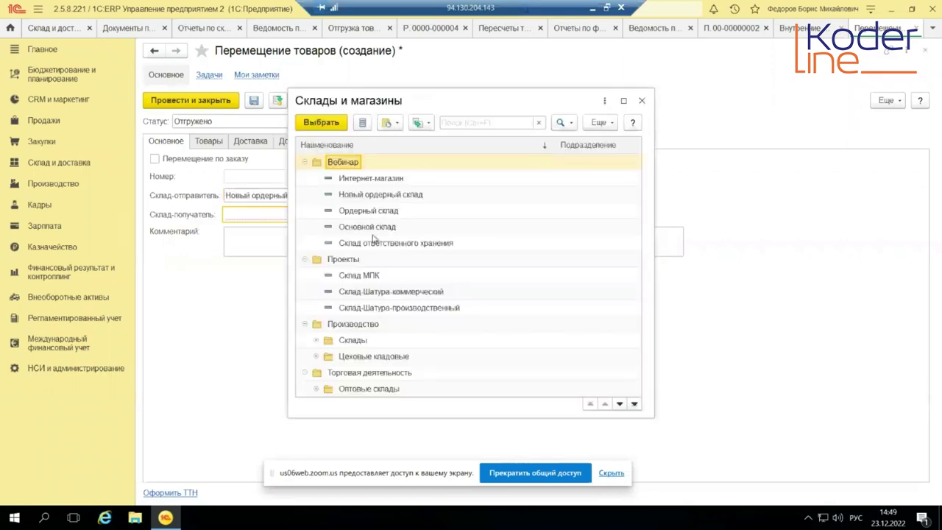
pyautogui.doubleClick(372, 228)
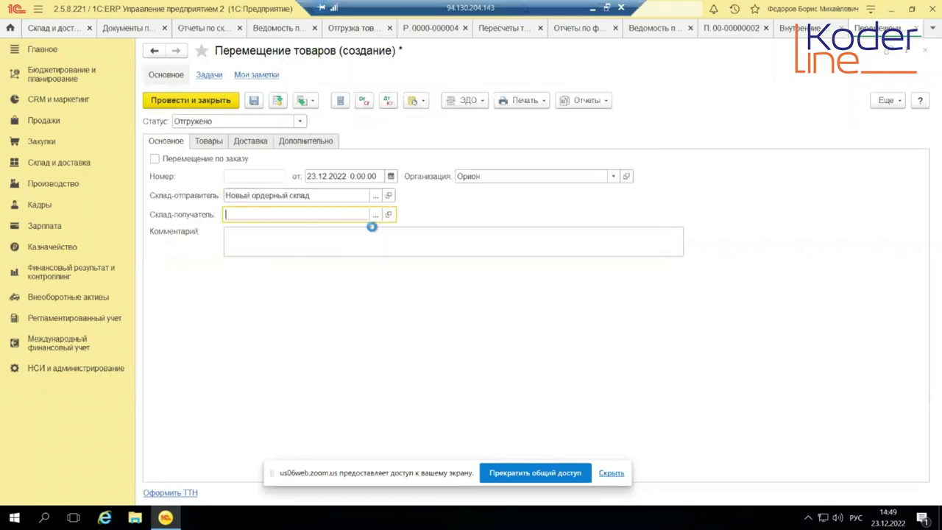
# Add Барбарис (конфеты) to the transfer's goods with a quantity of 8 kg.
pyautogui.click(209, 141)
pyautogui.click(175, 161)
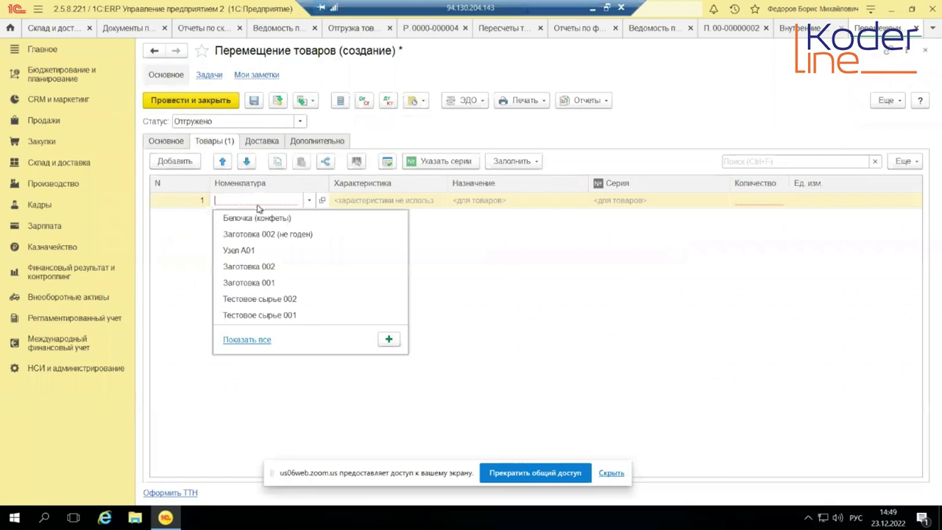
pyautogui.write('бар')
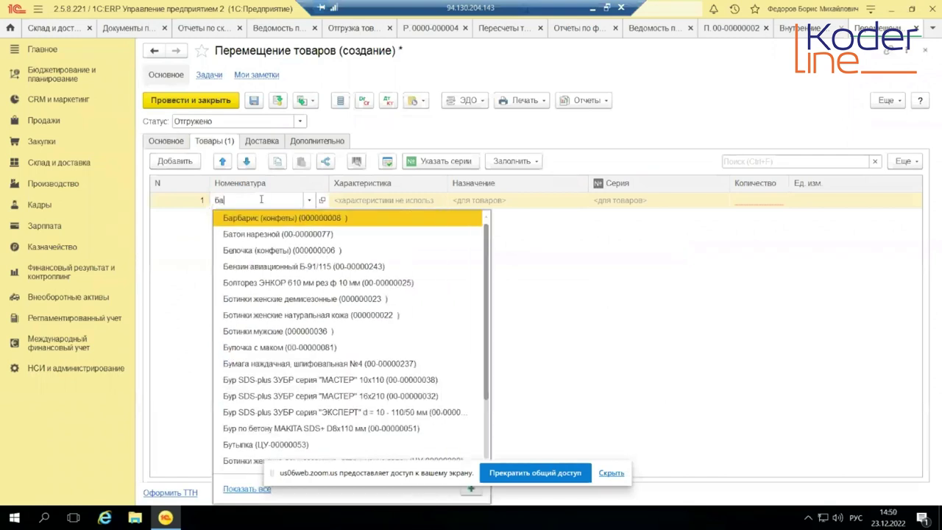
pyautogui.click(272, 219)
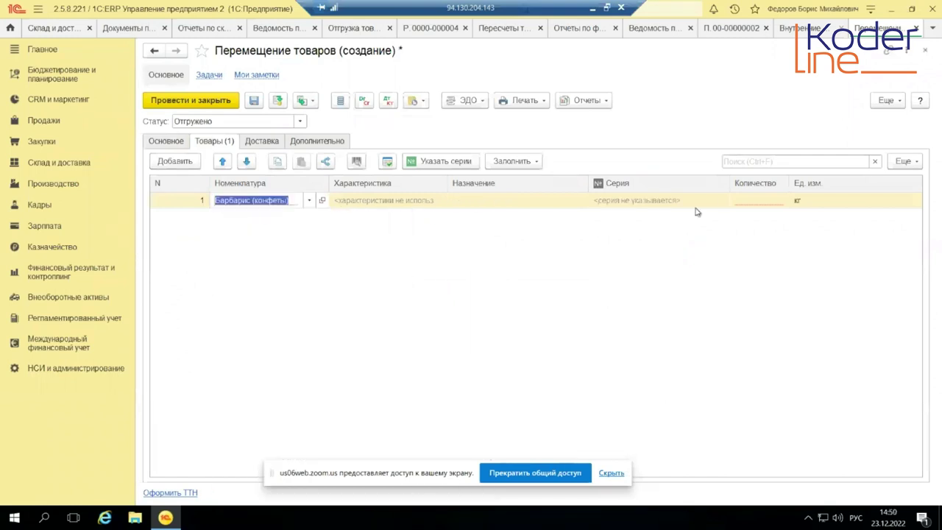
pyautogui.click(743, 201)
pyautogui.write('8')
pyautogui.click(667, 256)
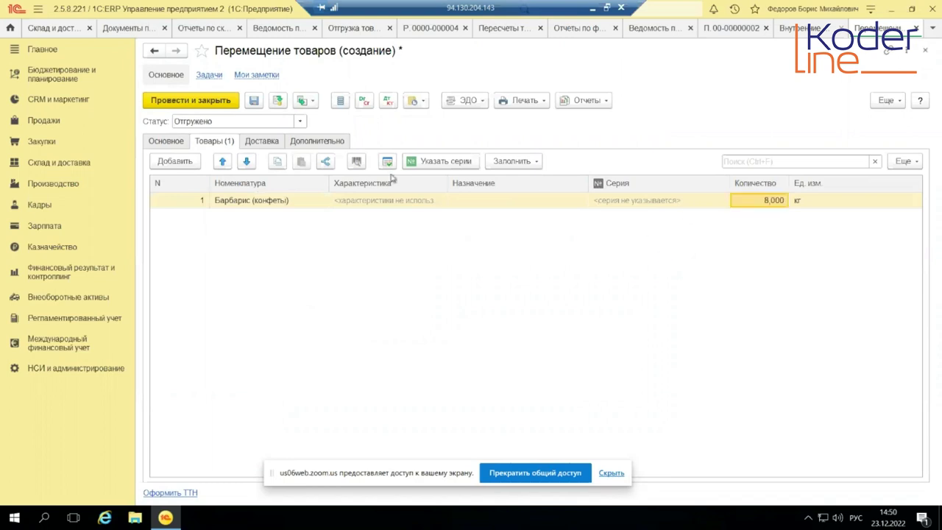
# Set the transfer's status to Принято, try to post and close it, and read the resulting messages.
pyautogui.click(292, 123)
pyautogui.click(243, 156)
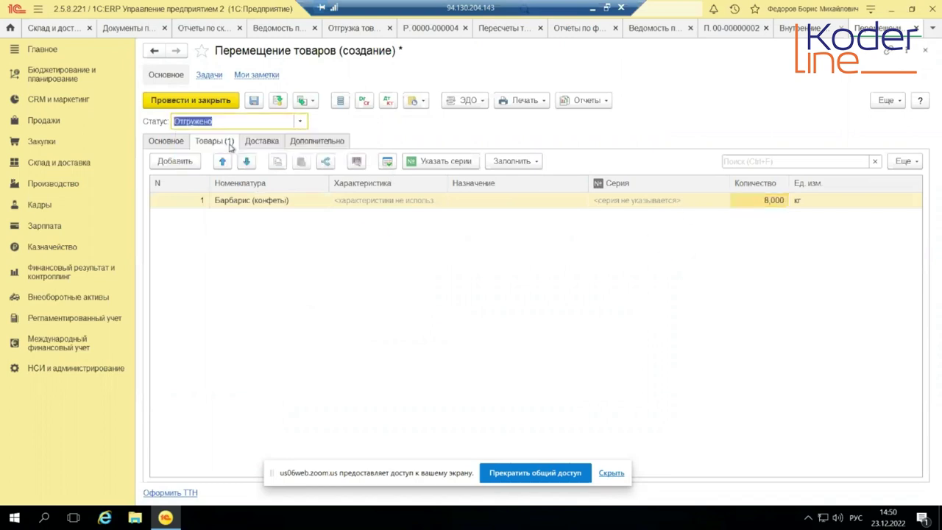
pyautogui.click(528, 286)
pyautogui.click(189, 101)
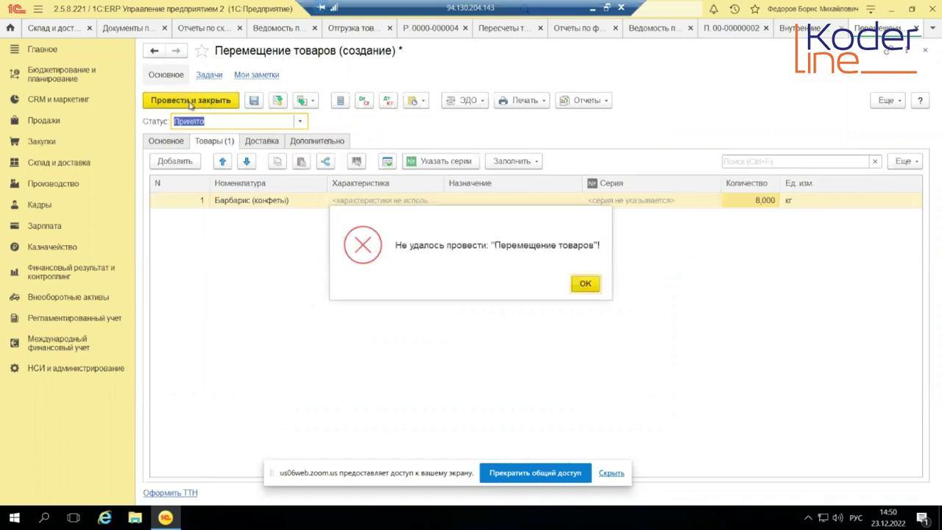
pyautogui.click(586, 284)
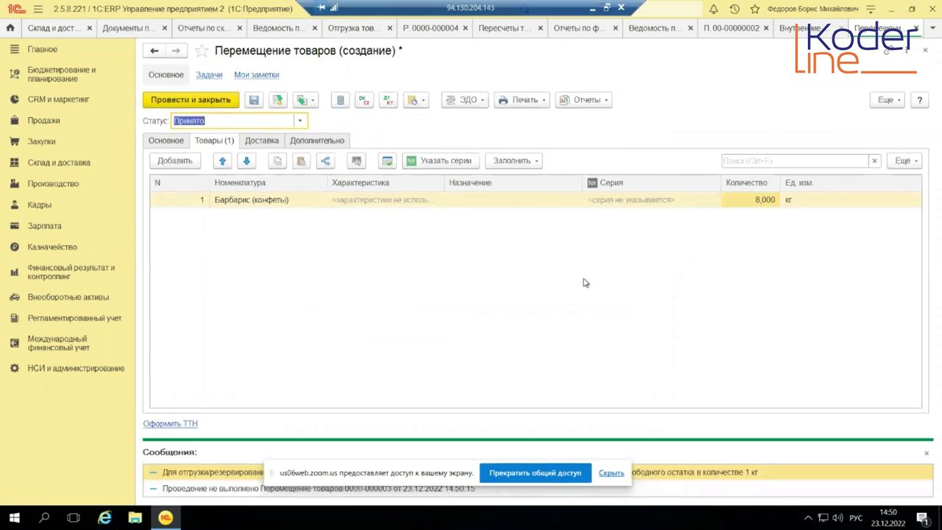
pyautogui.moveTo(429, 474); pyautogui.dragTo(421, 350)
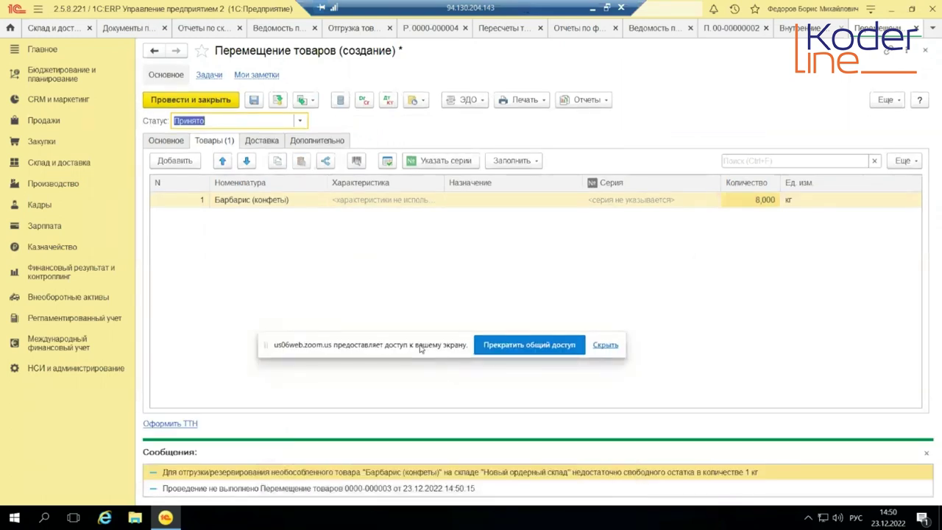
# Check the organisation and the sender and recipient warehouses in the transfer's main data.
pyautogui.click(168, 140)
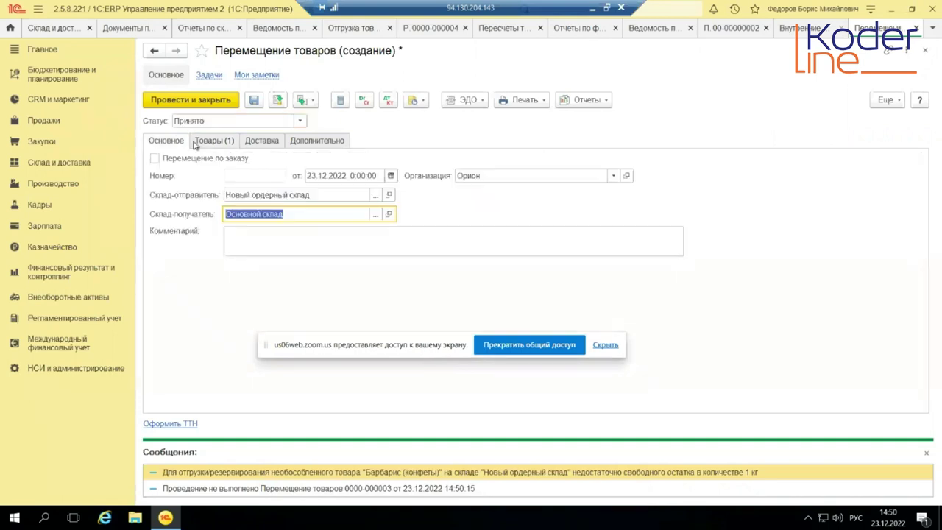
pyautogui.click(511, 175)
pyautogui.click(326, 211)
pyautogui.click(329, 215)
# Set the quantity of Барбарис (конфеты) in the transfer to 7 kg, post the document and close it.
pyautogui.click(210, 140)
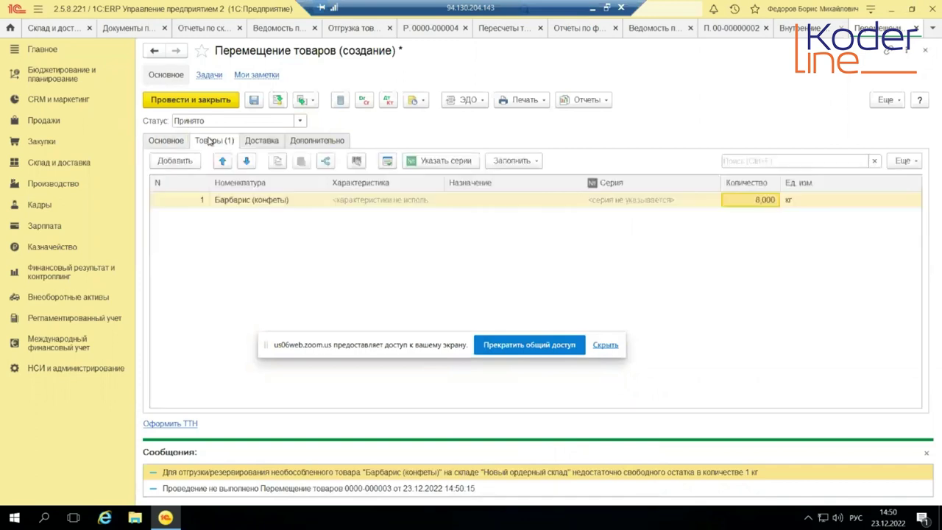
pyautogui.click(732, 199)
pyautogui.write('7')
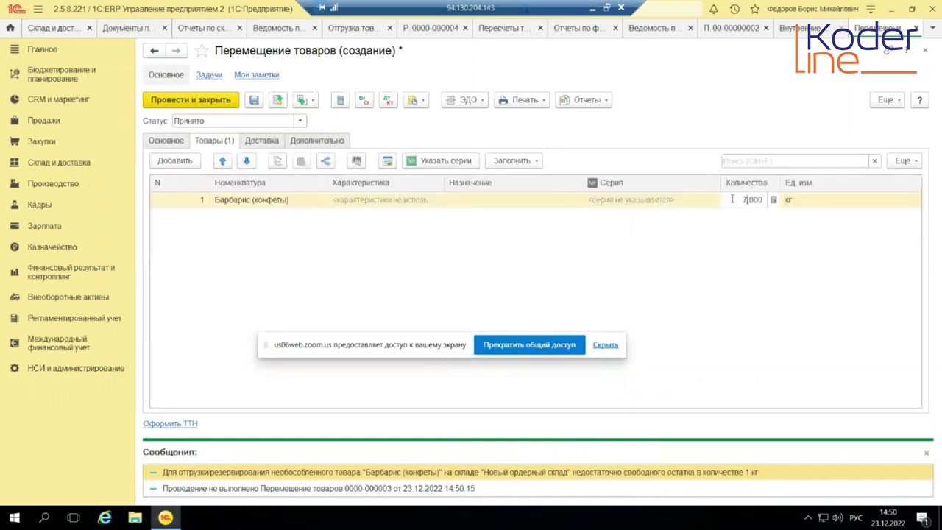
pyautogui.press('Return')
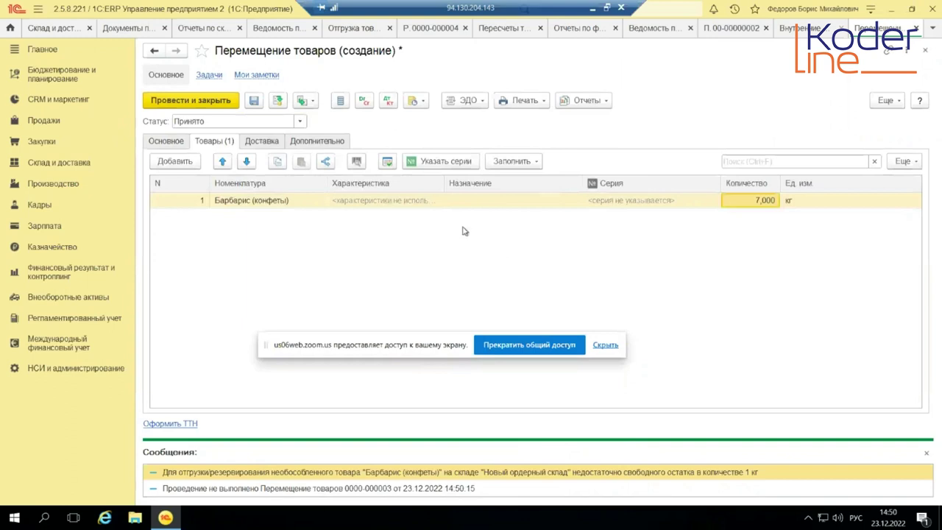
pyautogui.click(277, 100)
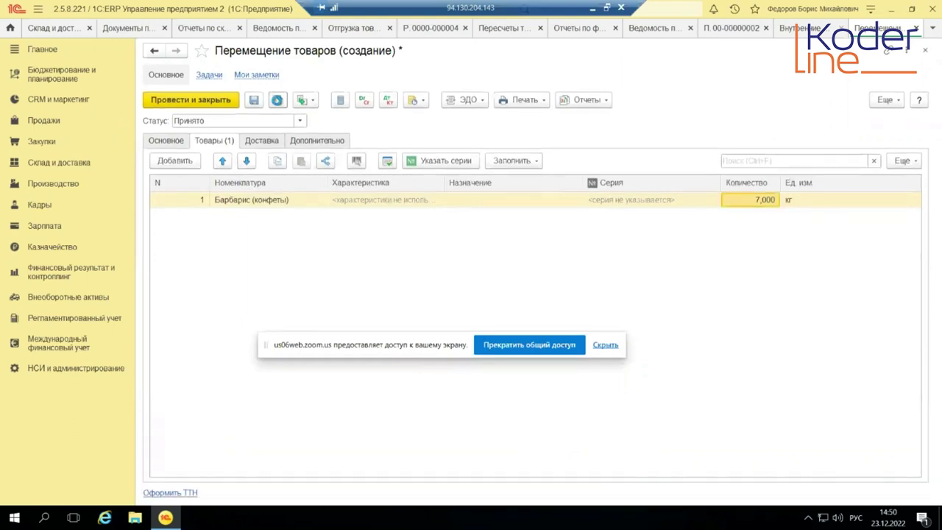
pyautogui.click(277, 100)
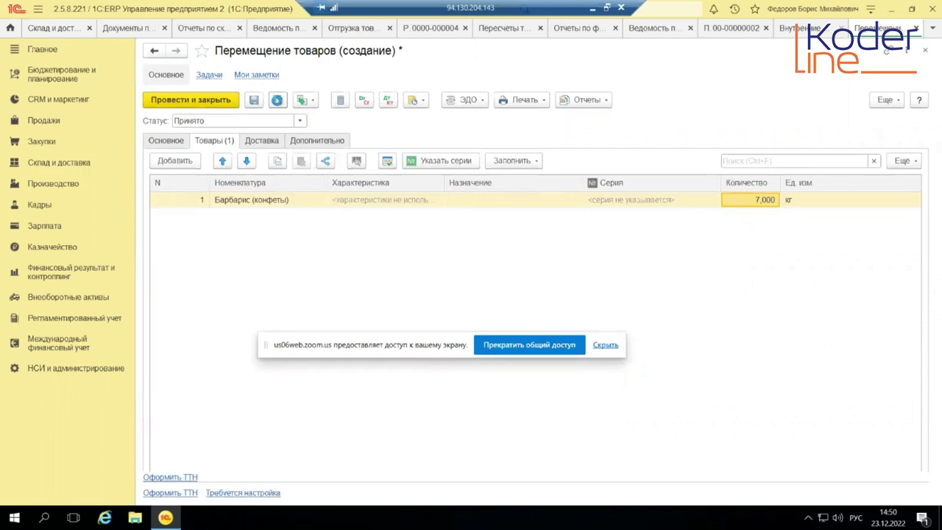
pyautogui.press('Escape')
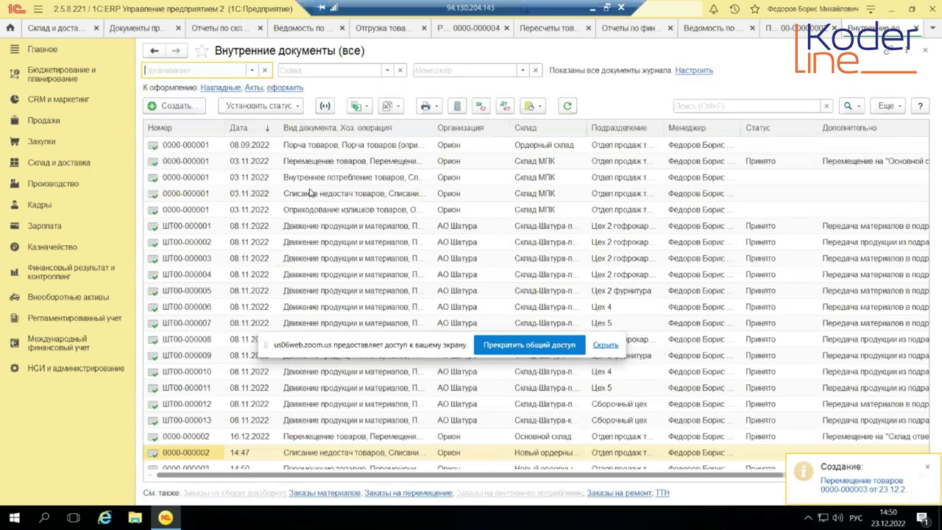
# Regenerate the Ведомость по товарам на складах report and check the Барбарис (конфеты) balances in both warehouses after the transfer.
pyautogui.click(390, 31)
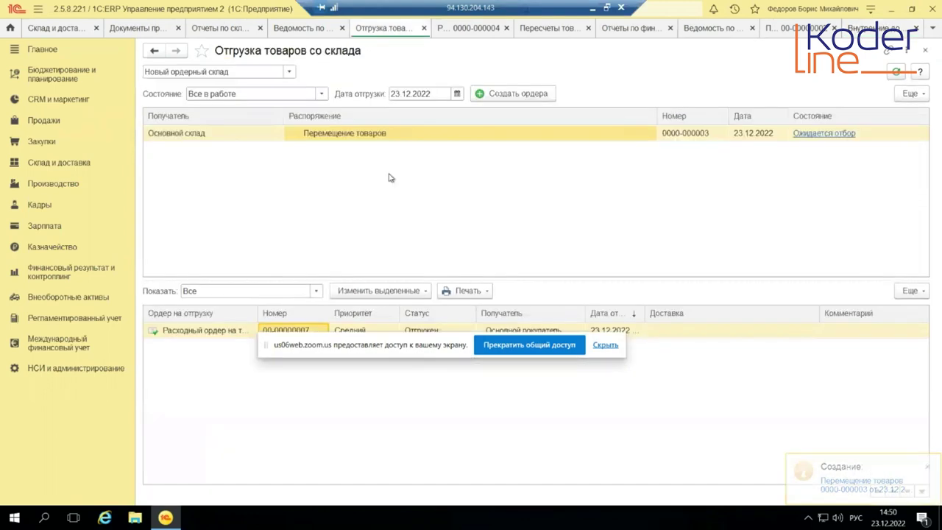
pyautogui.click(293, 29)
pyautogui.click(187, 110)
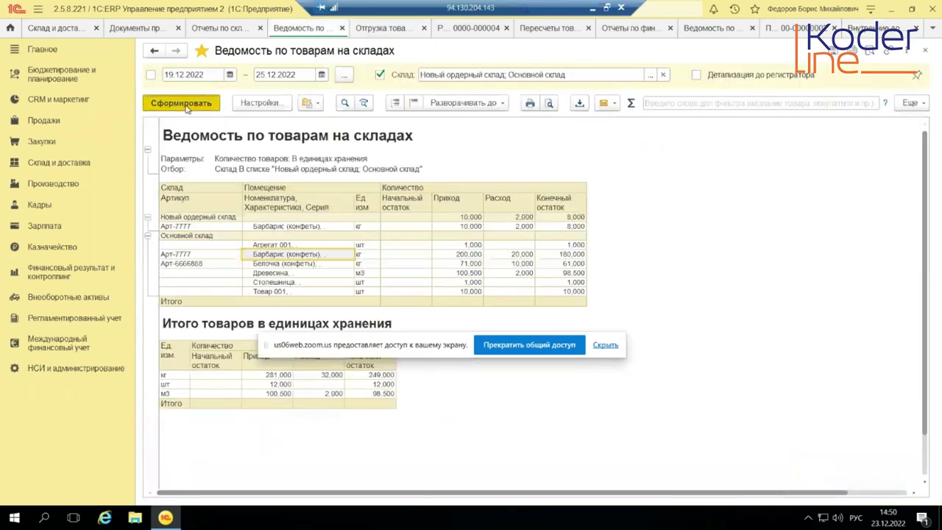
pyautogui.click(572, 254)
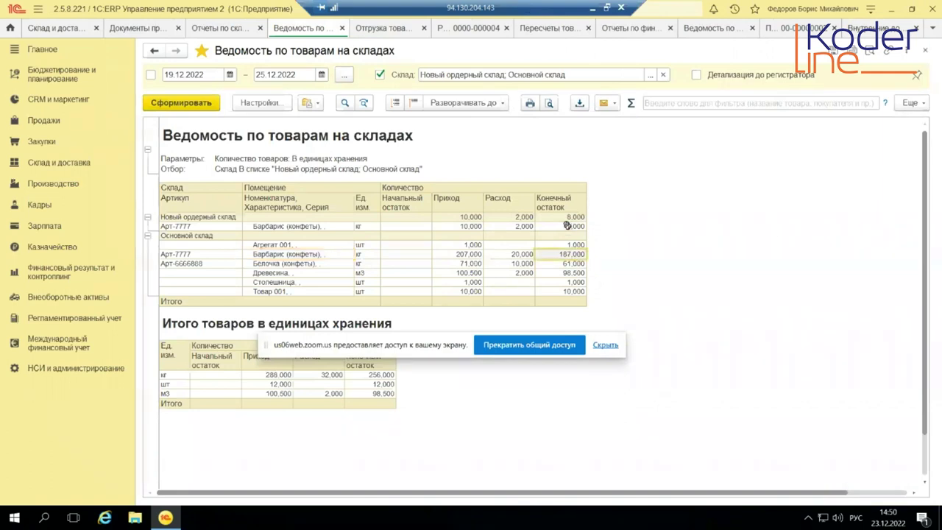
pyautogui.moveTo(567, 227); pyautogui.dragTo(611, 215)
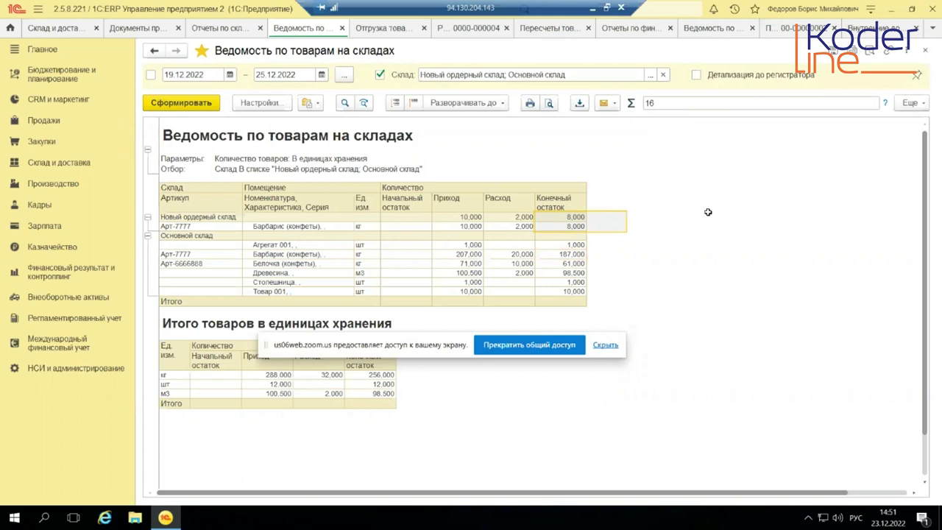
pyautogui.click(284, 224)
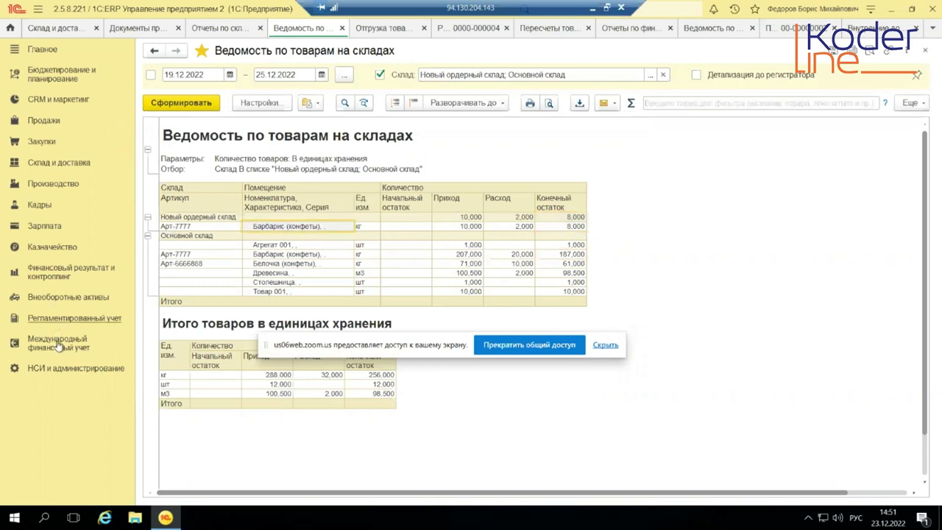
# Examine the Перемещение товаров instruction in the Отгрузка товаров со склада workspace of Новый ордерный склад.
pyautogui.click(63, 163)
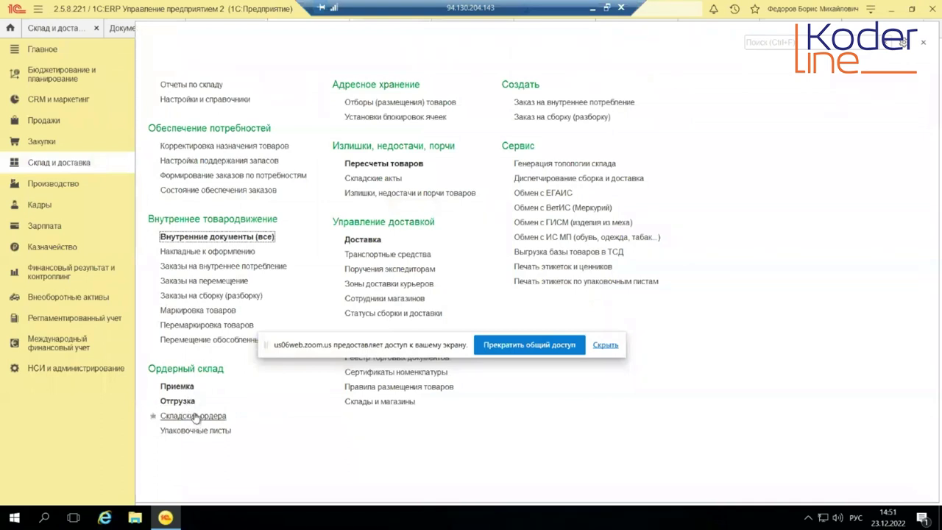
pyautogui.click(185, 404)
pyautogui.click(412, 138)
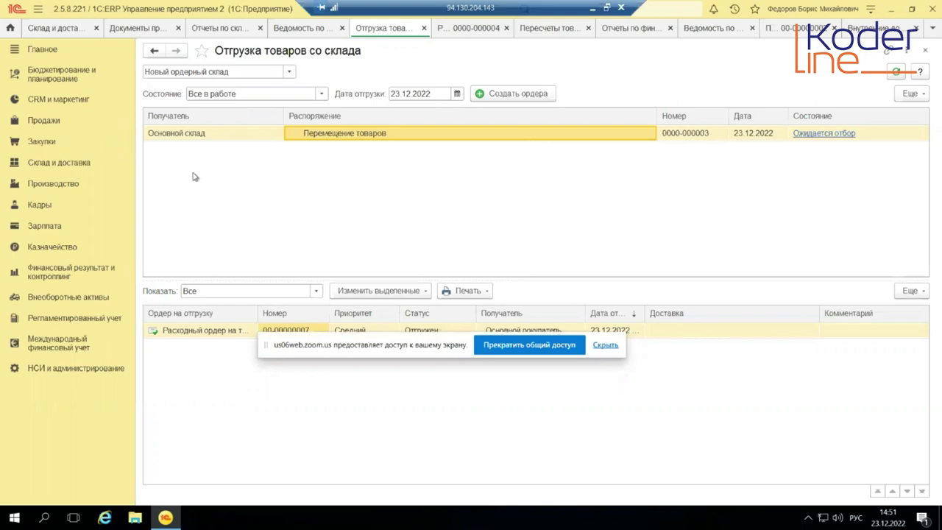
# Generate the Контроль оформления документов товародвижения report for Новый ордерный склад and follow its recommendation to complete the goods issue orders for the transfer.
pyautogui.click(51, 163)
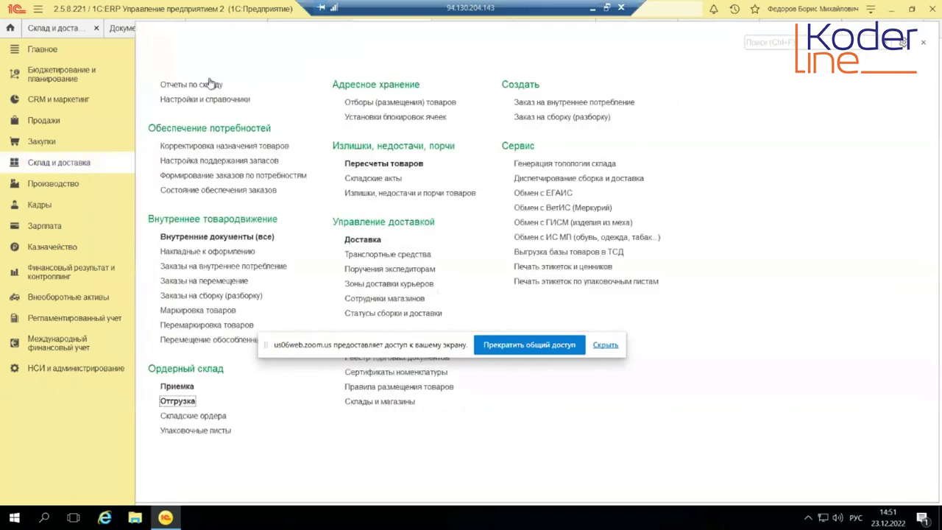
pyautogui.click(158, 84)
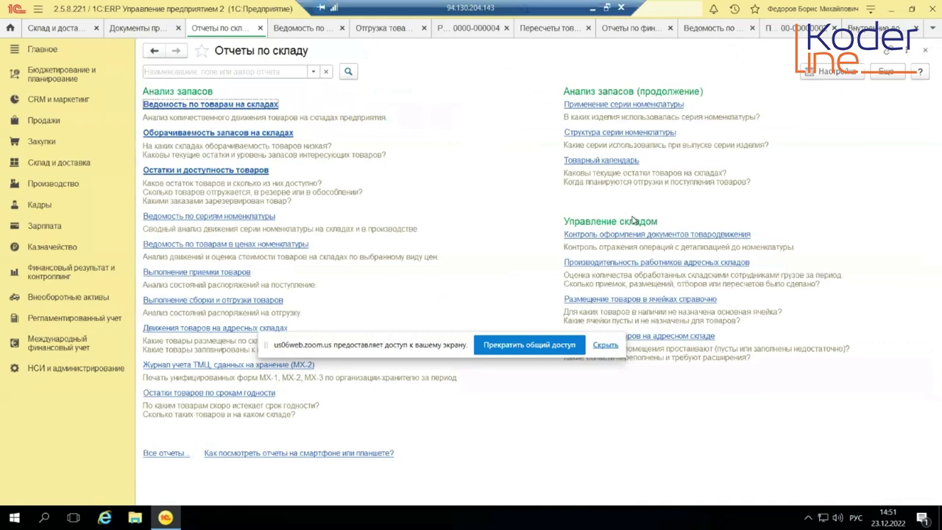
pyautogui.click(627, 236)
pyautogui.click(193, 119)
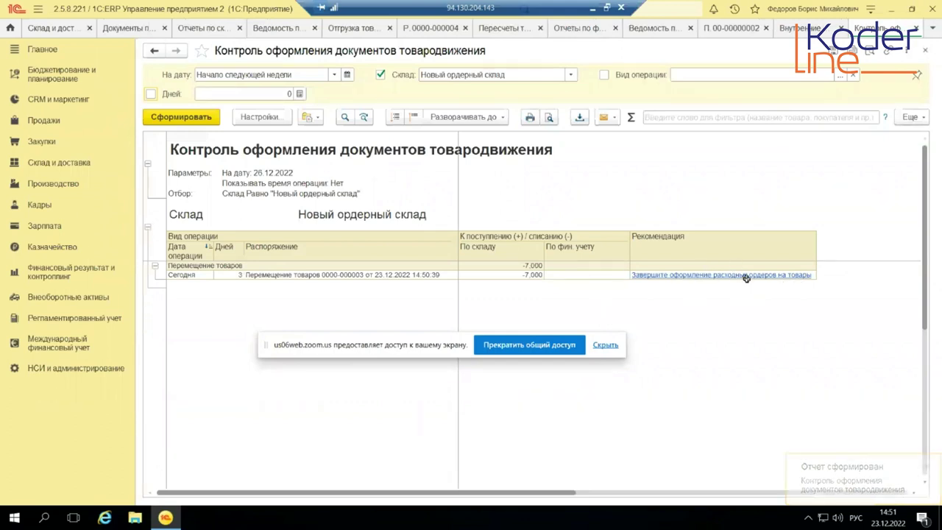
pyautogui.click(731, 274)
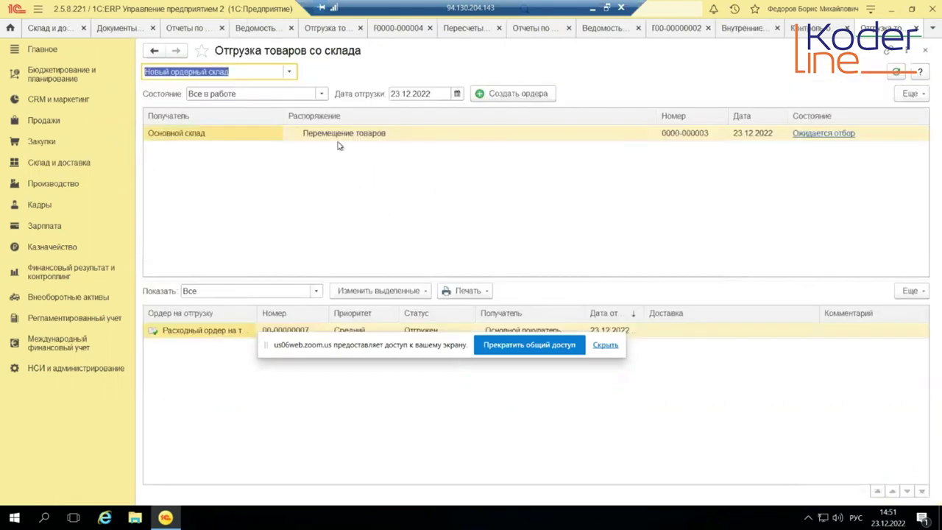
# Create the goods issue order for the Перемещение товаров instruction to Основной склад, using the option по всем распоряжениям.
pyautogui.click(343, 137)
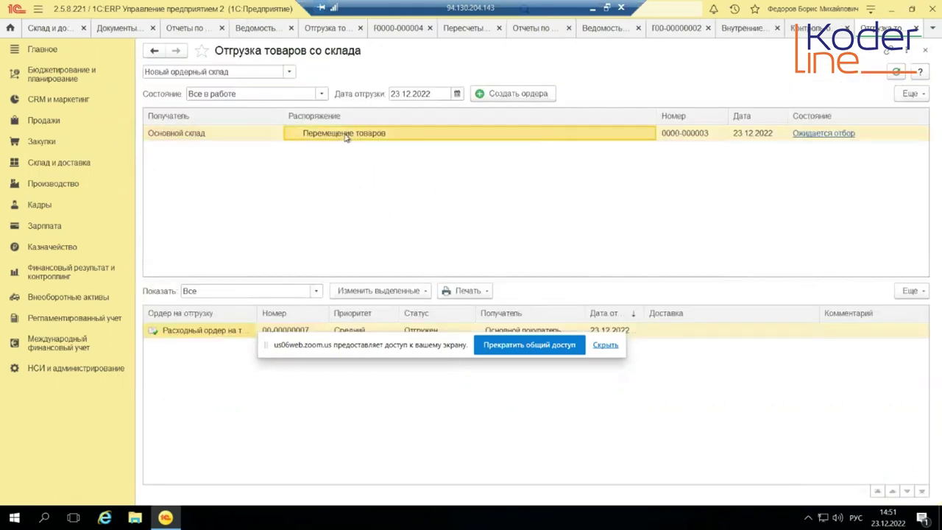
pyautogui.click(526, 100)
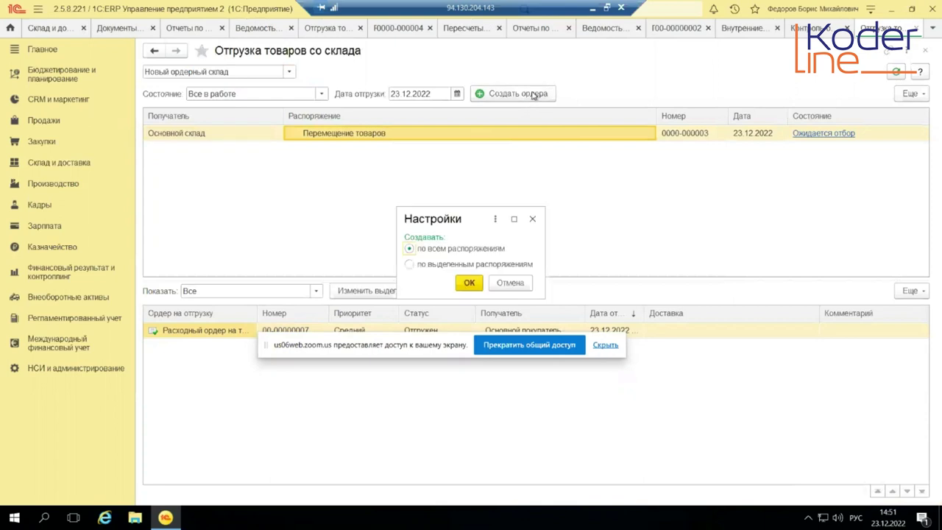
pyautogui.click(469, 283)
# Open the new Расходный ордер на товары for Барбарис (конфеты), set its status to Отгружен, then post and close it.
pyautogui.doubleClick(203, 346)
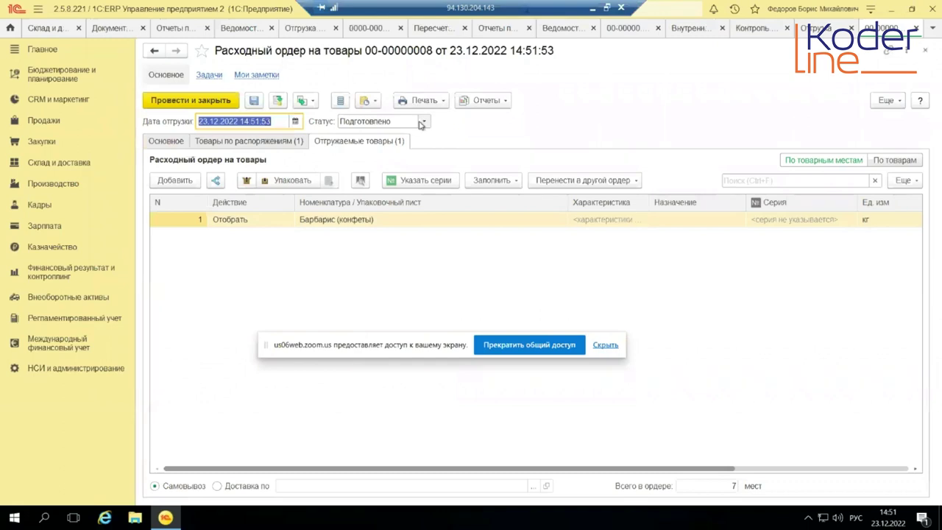
pyautogui.click(422, 121)
pyautogui.click(383, 219)
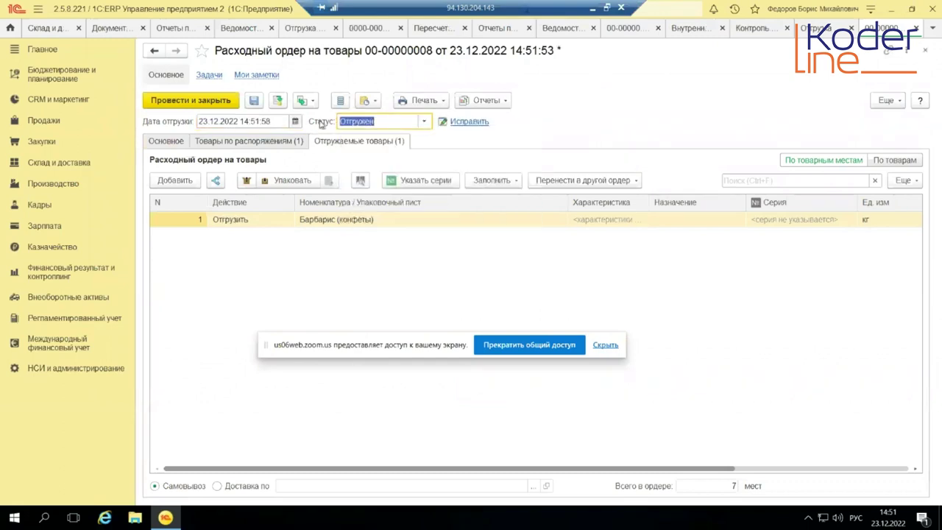
pyautogui.click(192, 102)
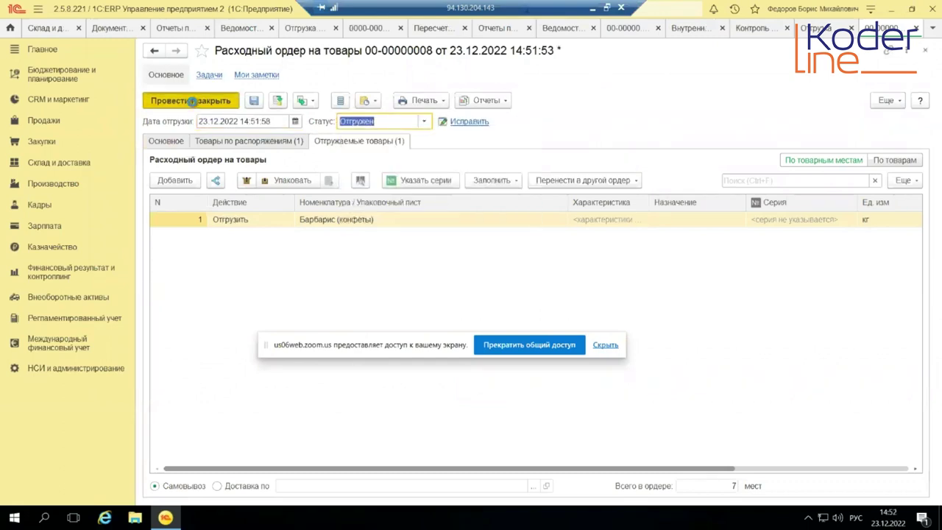
pyautogui.click(193, 101)
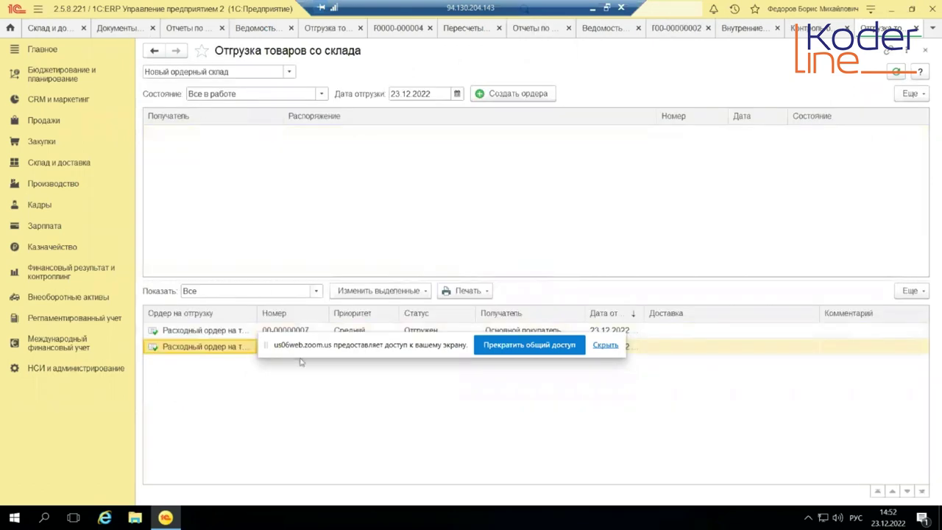
# Regenerate the Ведомость по товарам на складах report to check the balances in Новый ордерный склад and Основной склад after the shipment.
pyautogui.click(262, 29)
pyautogui.click(205, 103)
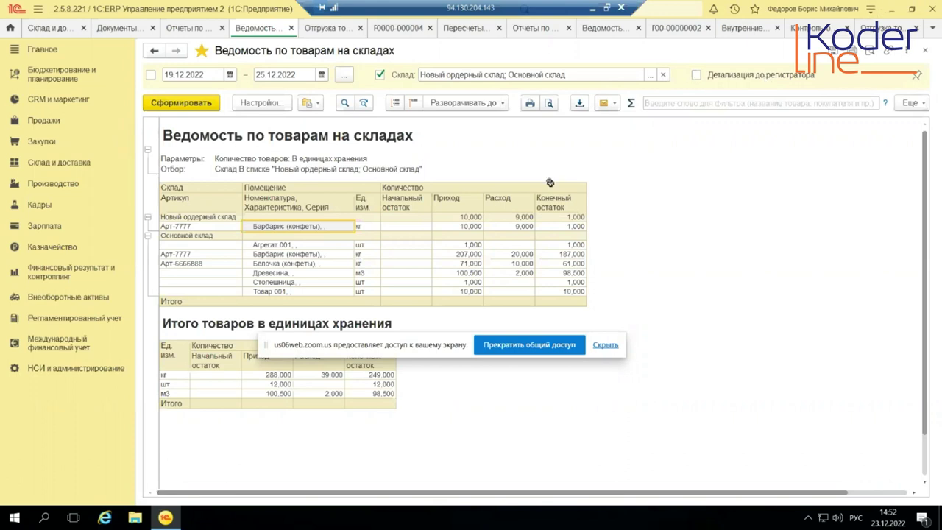
# Minimize the remote session, switch to the Zoom meeting in the browser and check the conference chat for questions.
pyautogui.click(593, 9)
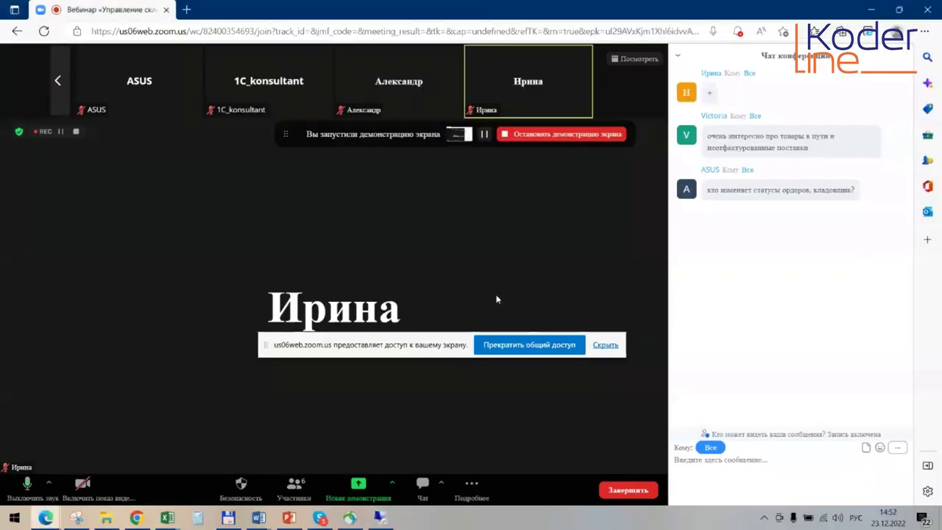
pyautogui.click(754, 289)
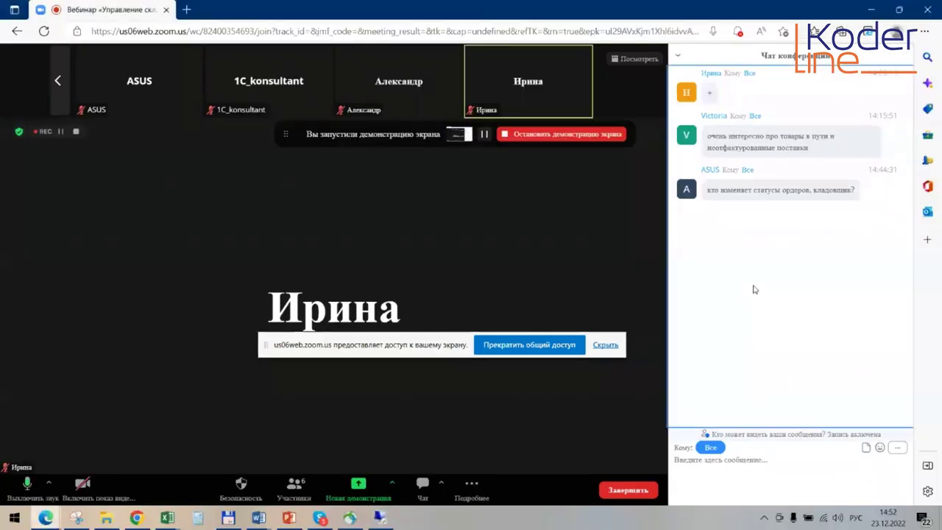